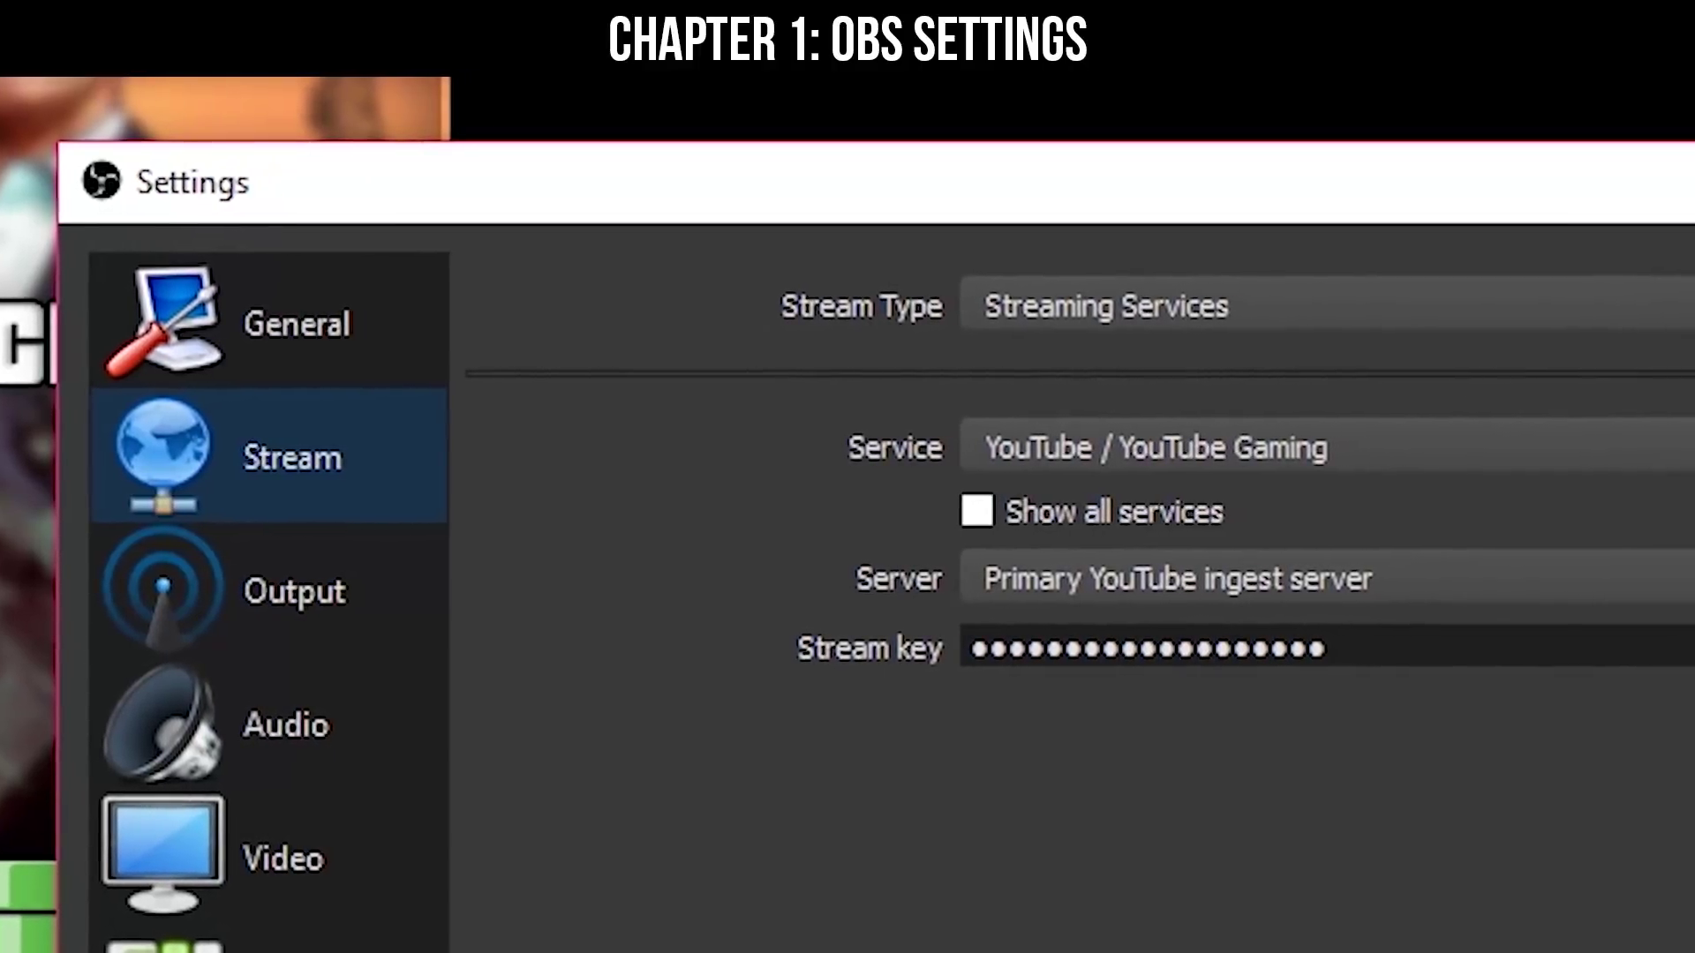
- Review the available stream type, service and server options in the Stream settings
left_click(1148, 303)
left_click(1147, 349)
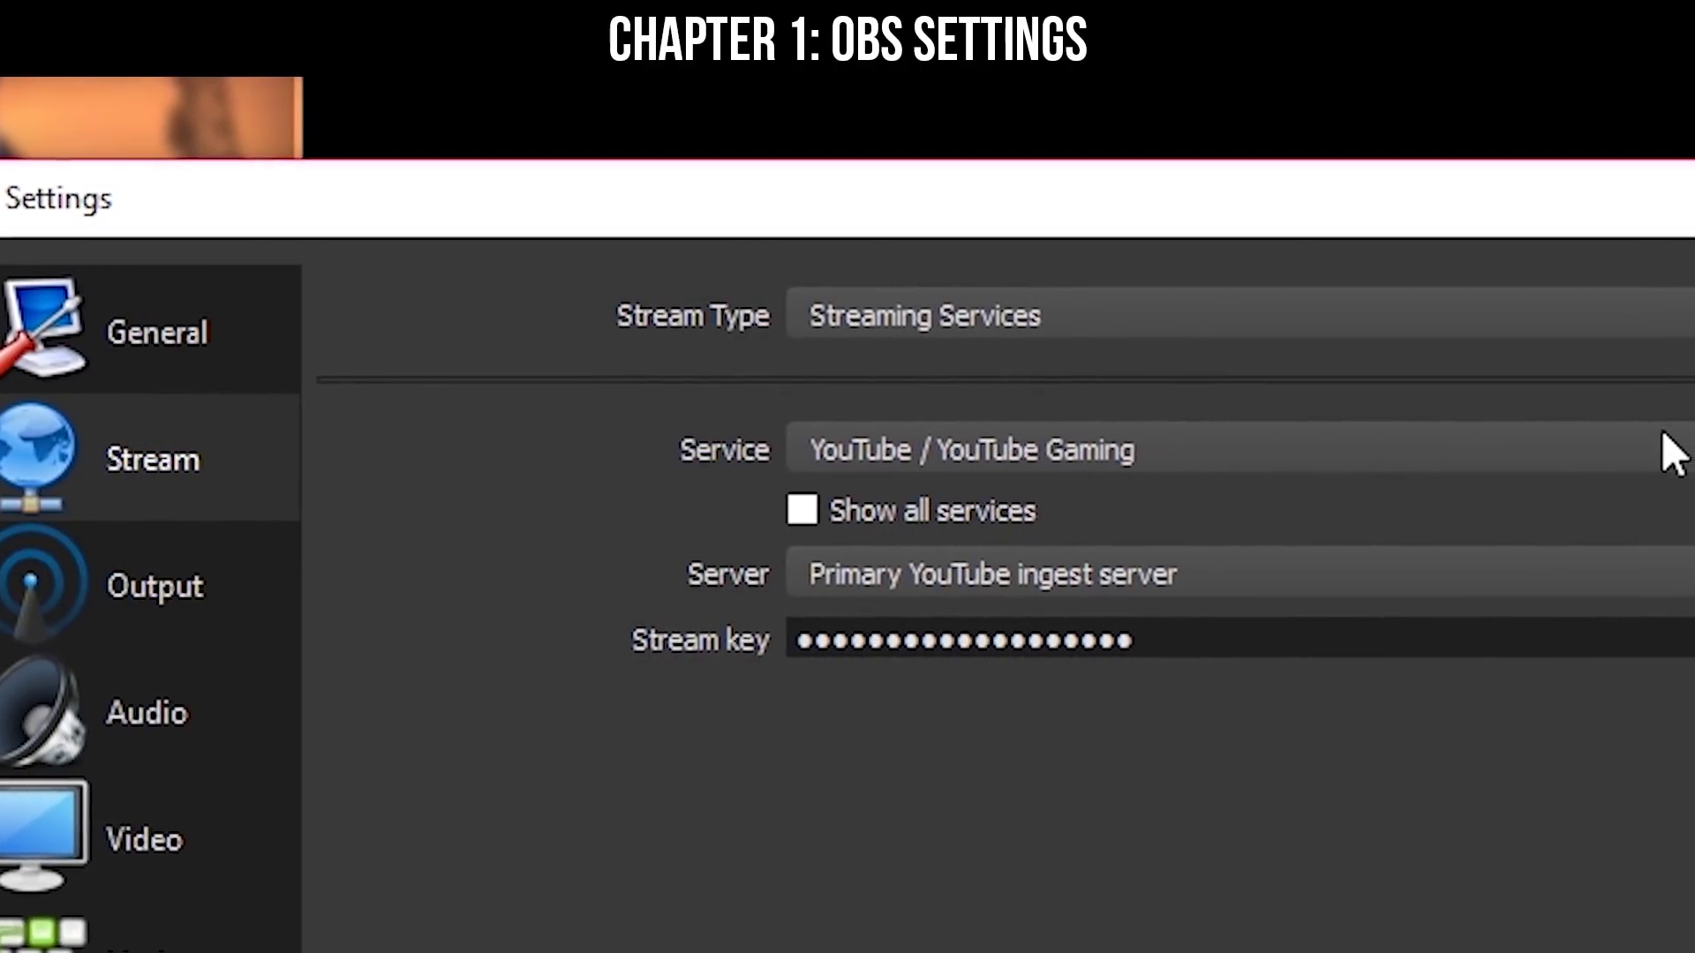
left_click(1660, 449)
left_click(1497, 448)
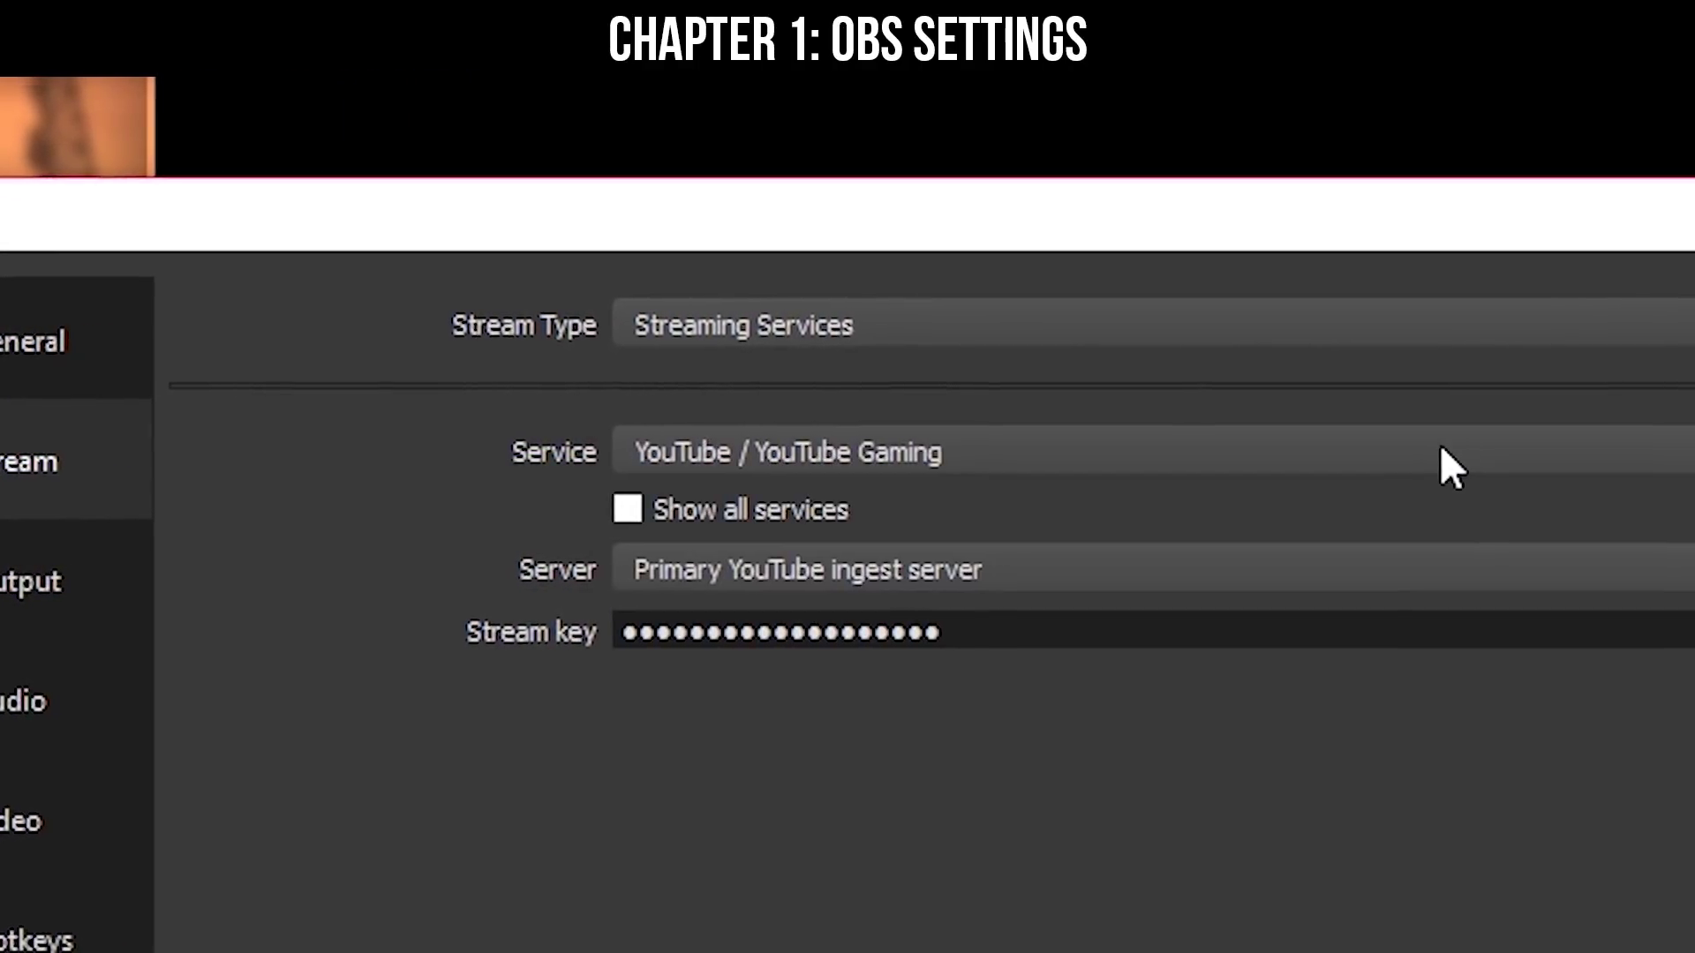
left_click(1230, 565)
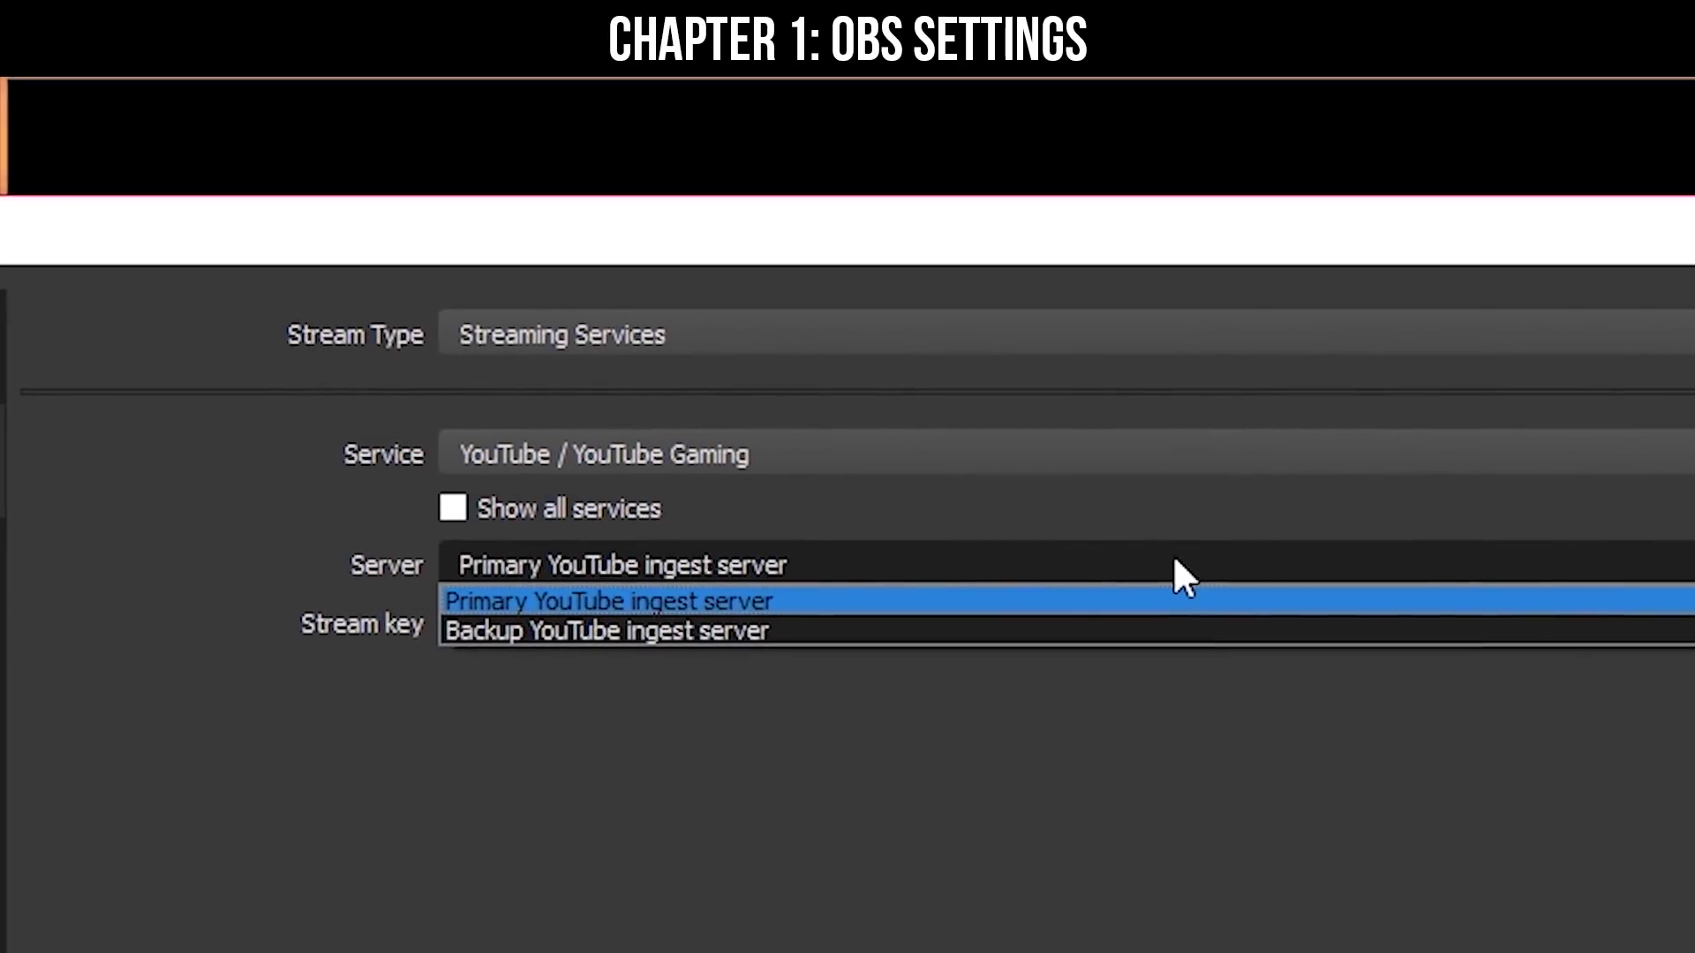
left_click(1121, 565)
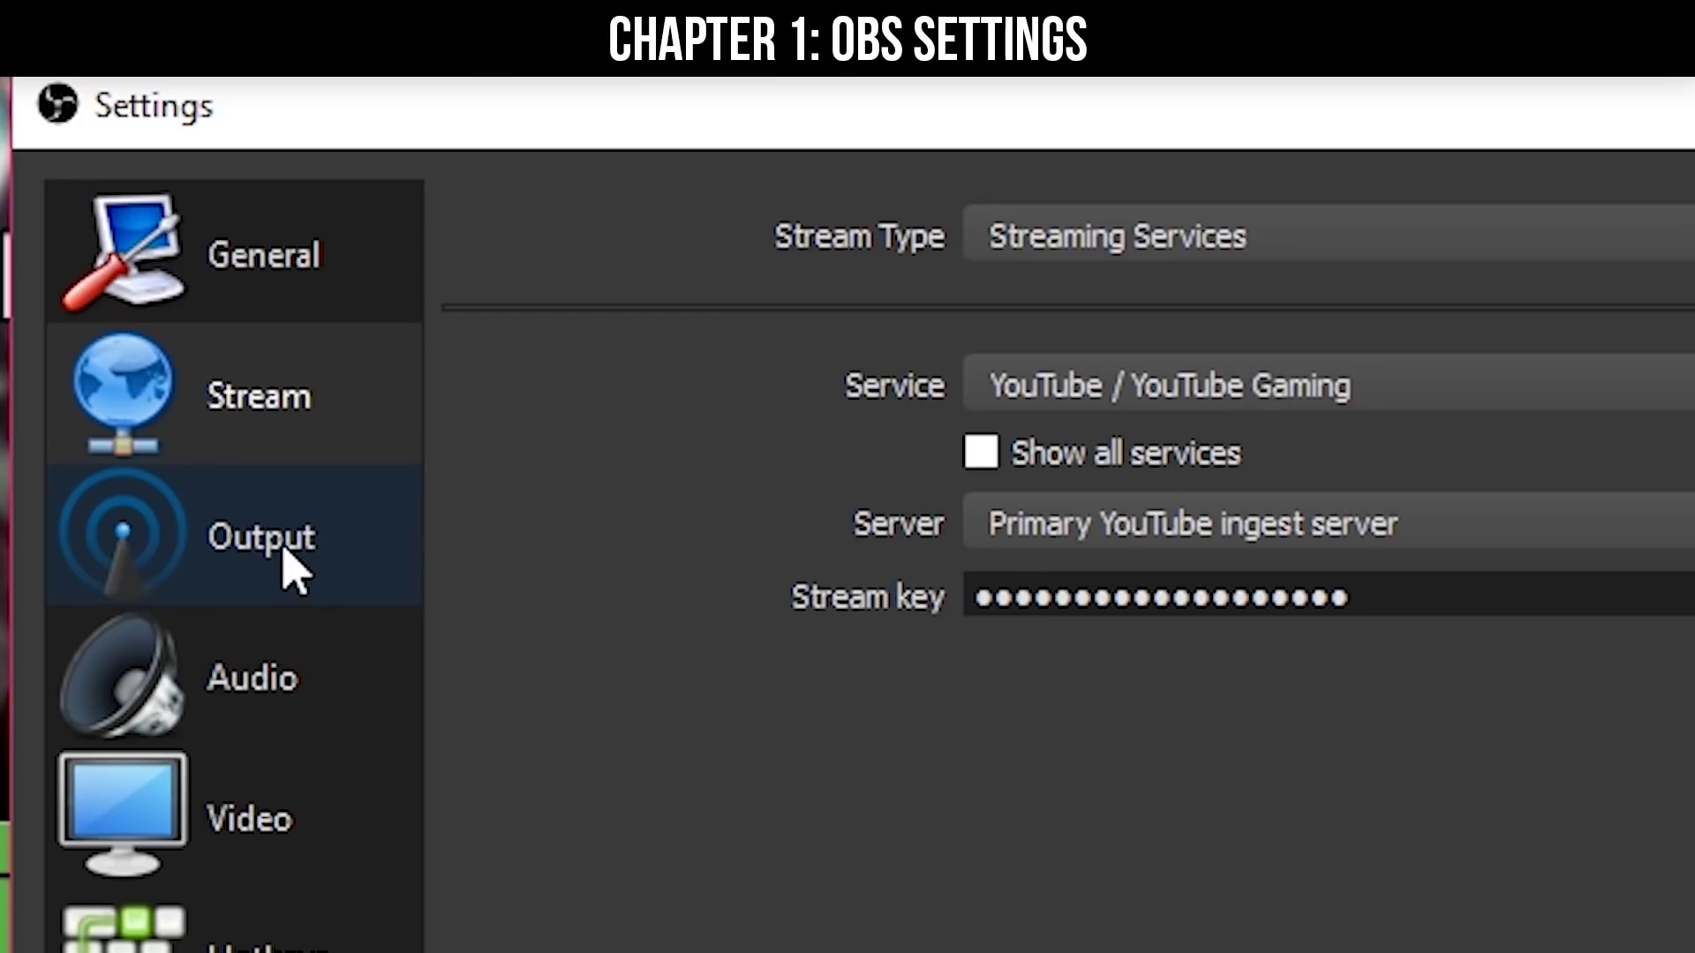
- Open the Output settings and examine the output mode, streaming encoder and rate control options
left_click(283, 560)
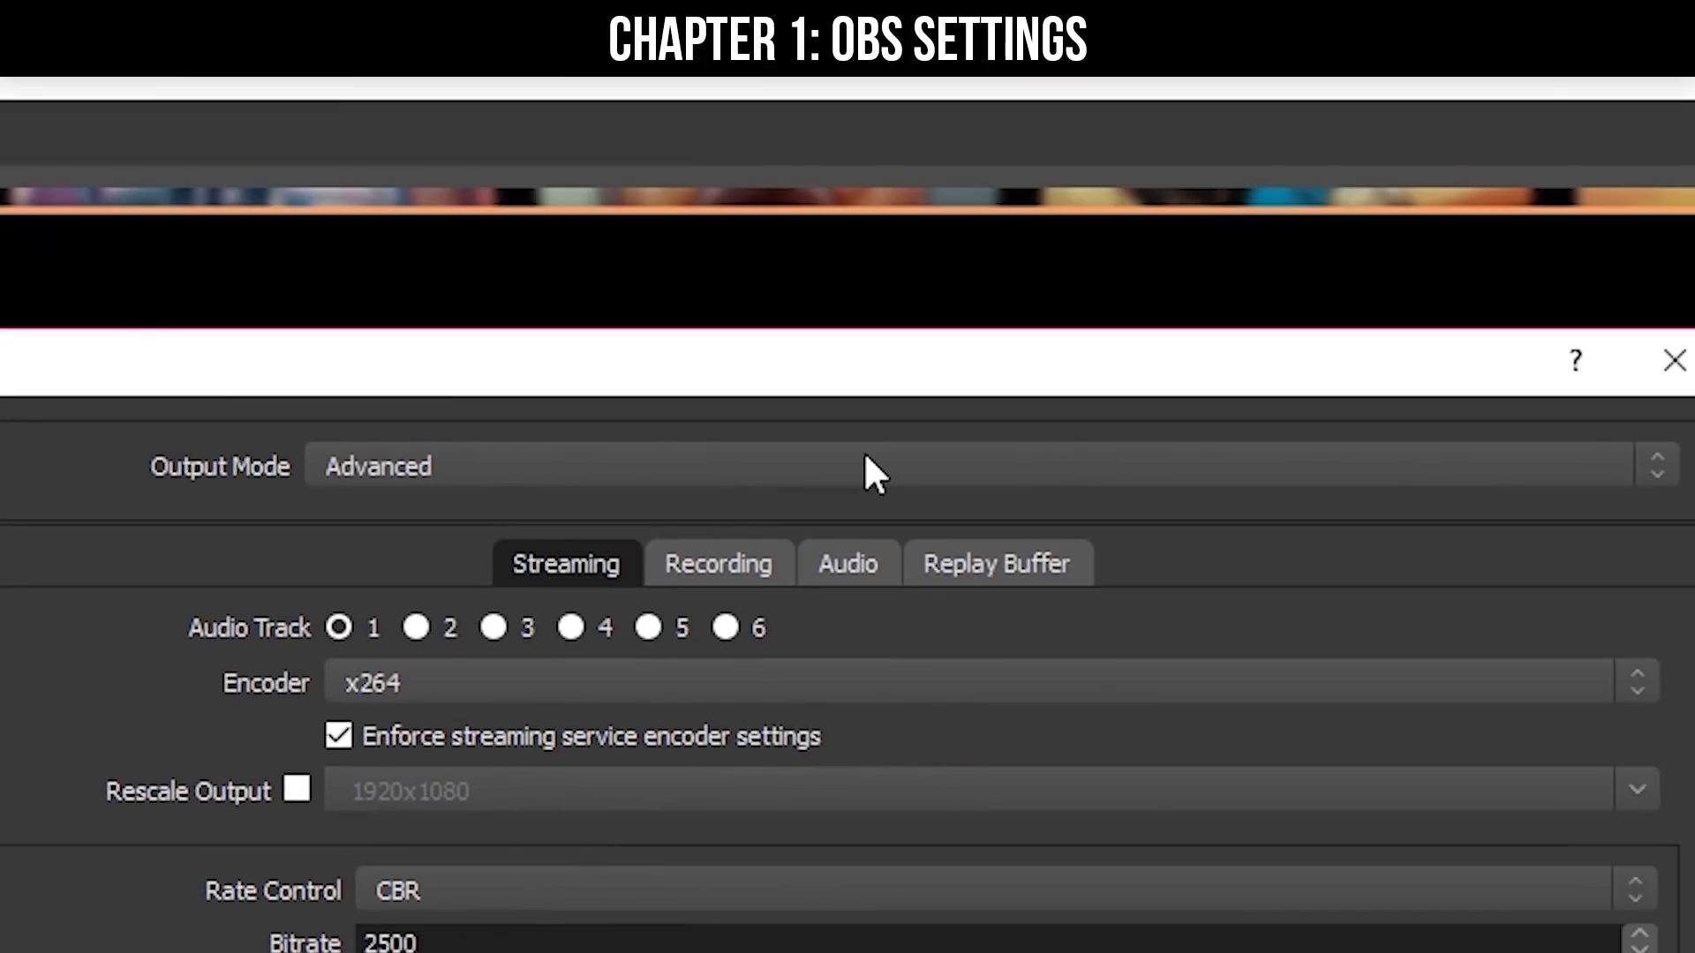
left_click(1679, 221)
left_click(1679, 221)
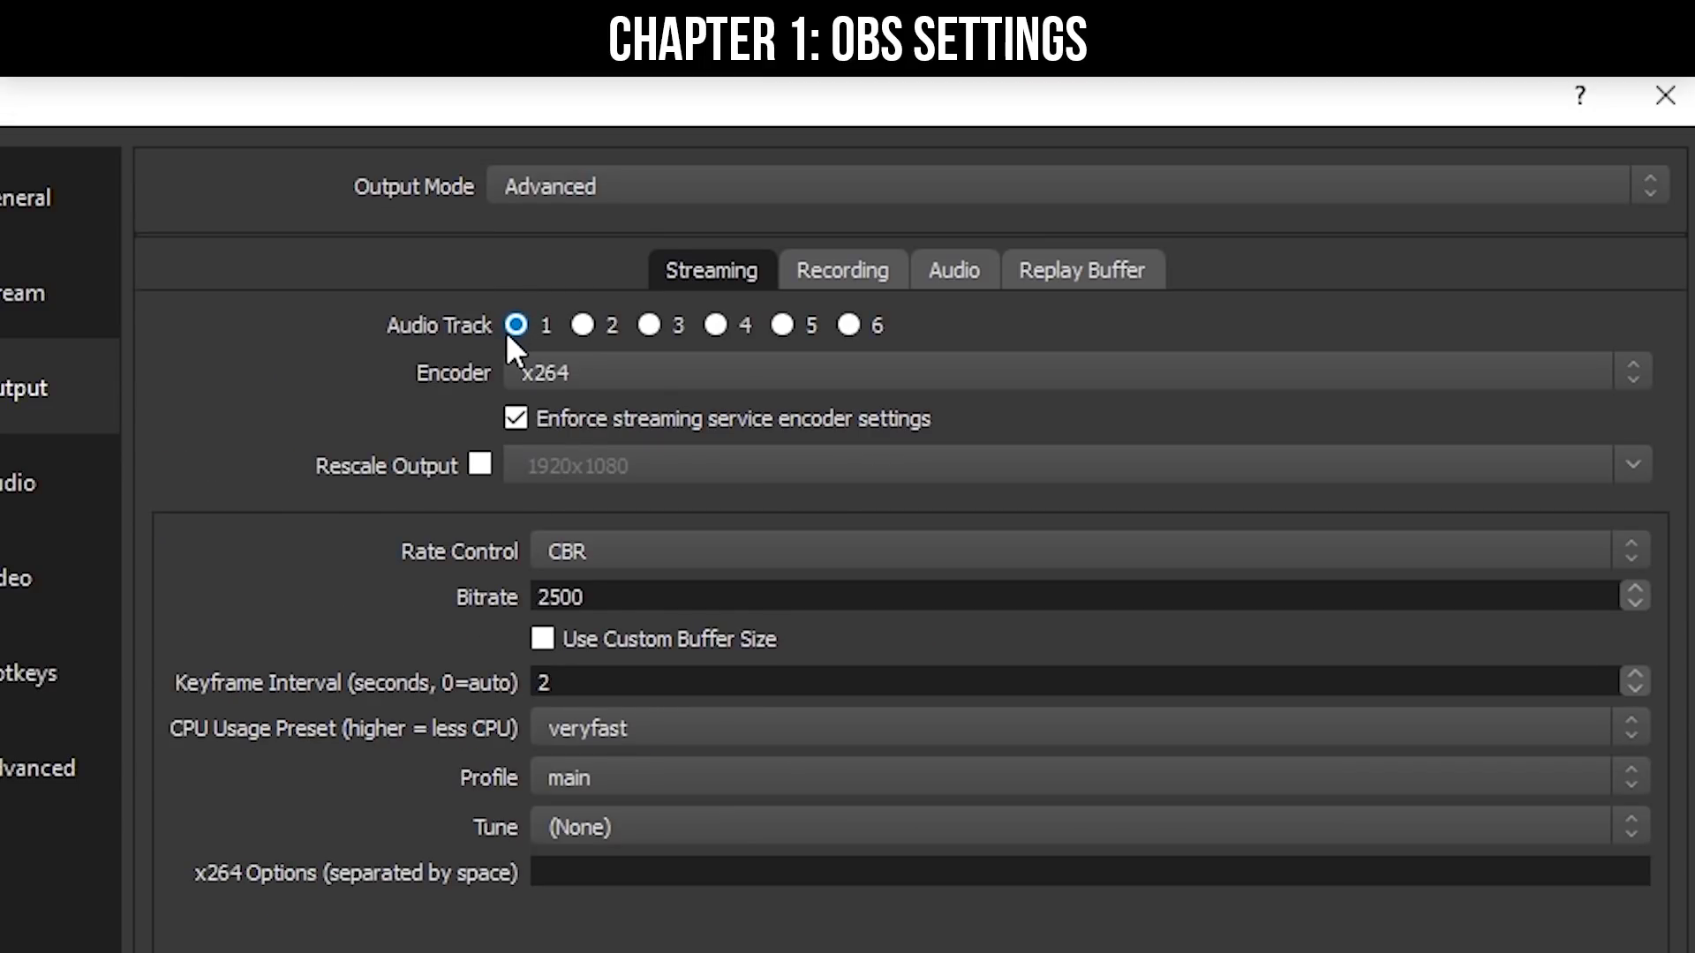
left_click(1008, 373)
left_click(1008, 371)
left_click(719, 544)
left_click(719, 544)
- Examine the streaming bitrate, keyframe interval, CPU usage preset, profile and tune options
double_click(707, 594)
left_click(707, 594)
double_click(678, 678)
left_click(689, 731)
left_click(689, 731)
left_click(719, 772)
left_click(720, 773)
left_click(720, 817)
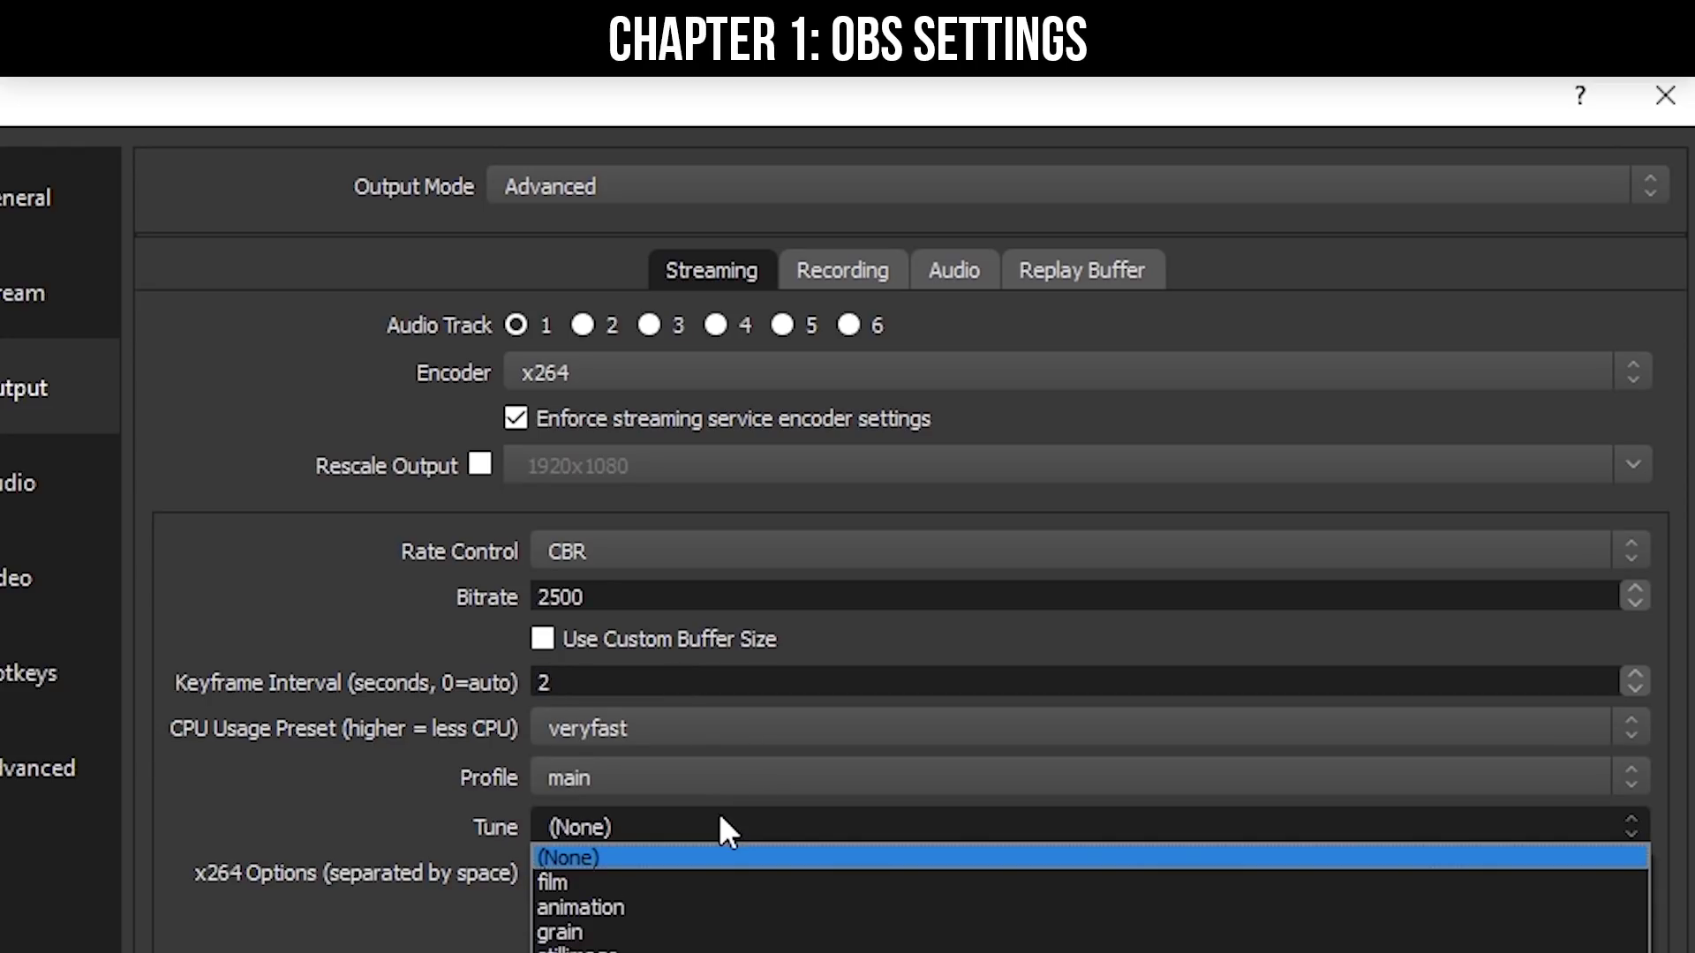
left_click(721, 817)
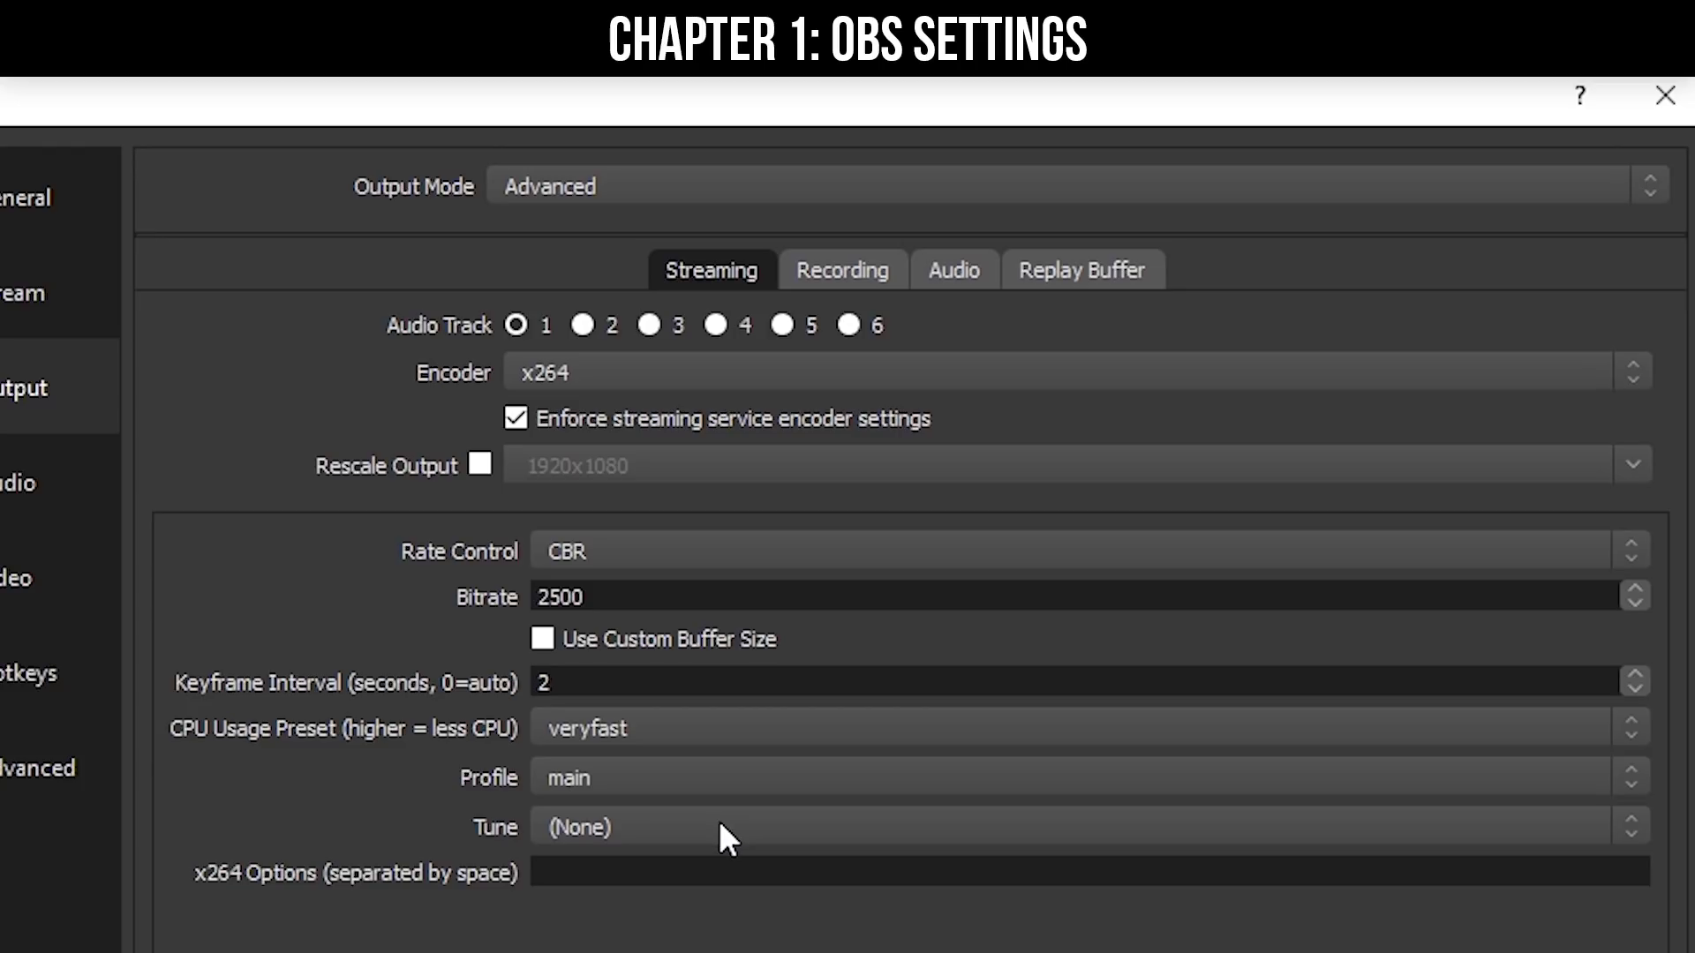
- Inspect the recording type options and the folder selection for the recording path, keeping the current folder
left_click(823, 259)
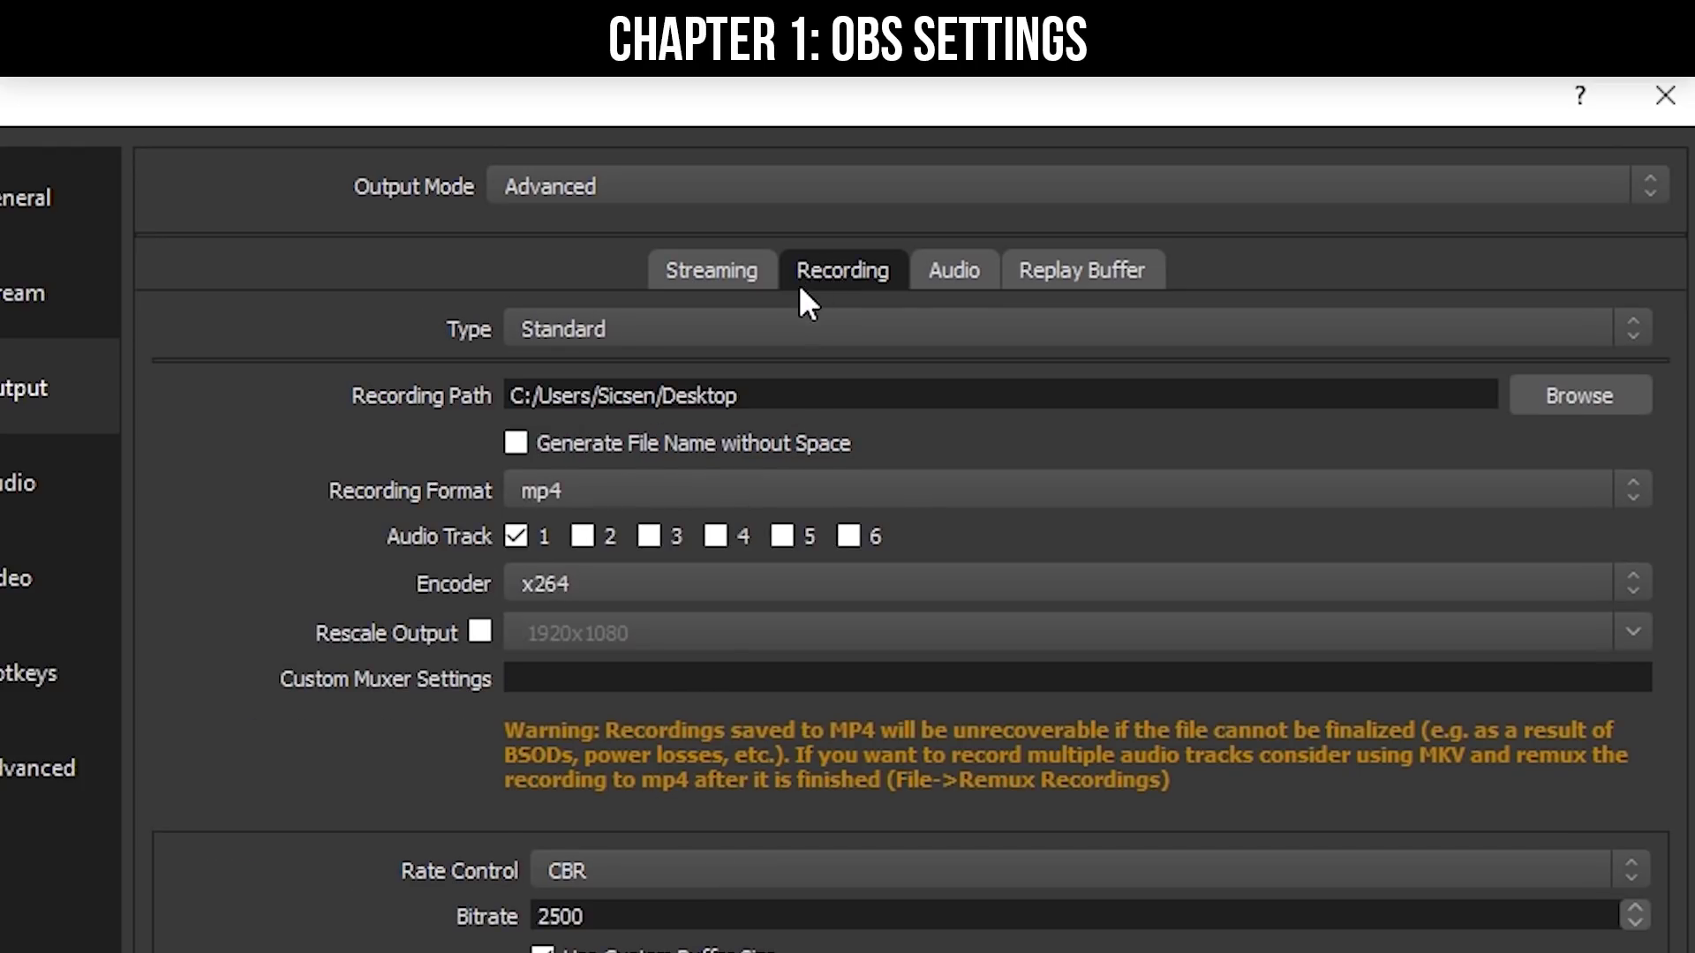
left_click(783, 310)
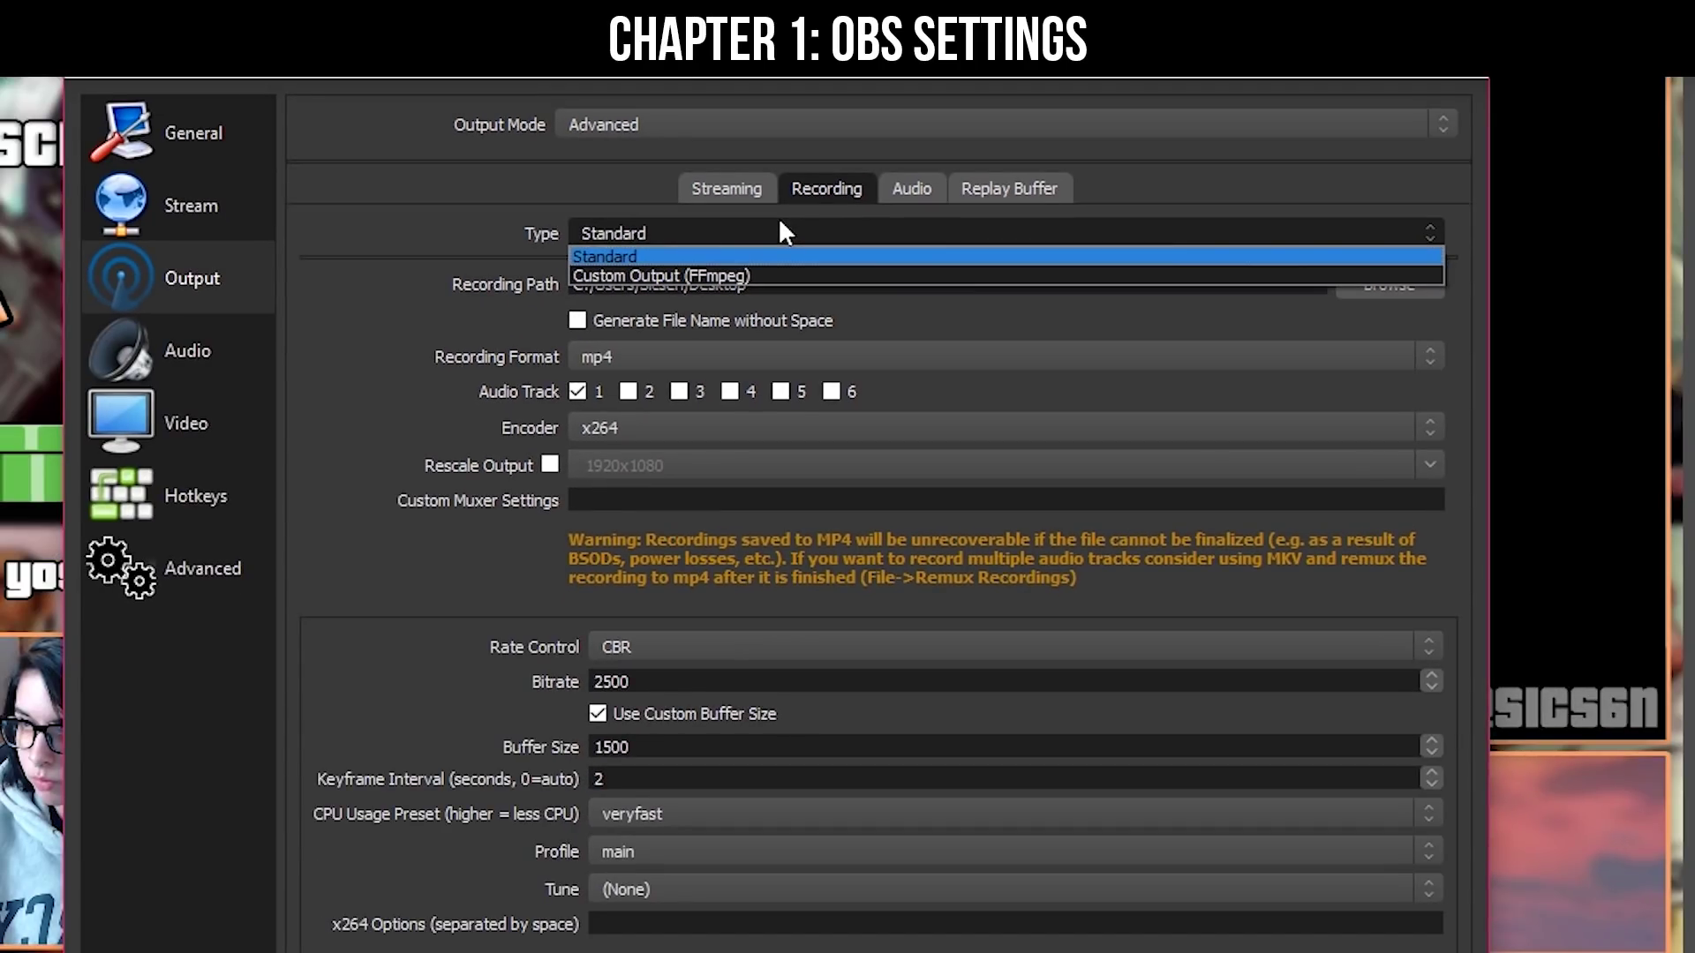
left_click(782, 313)
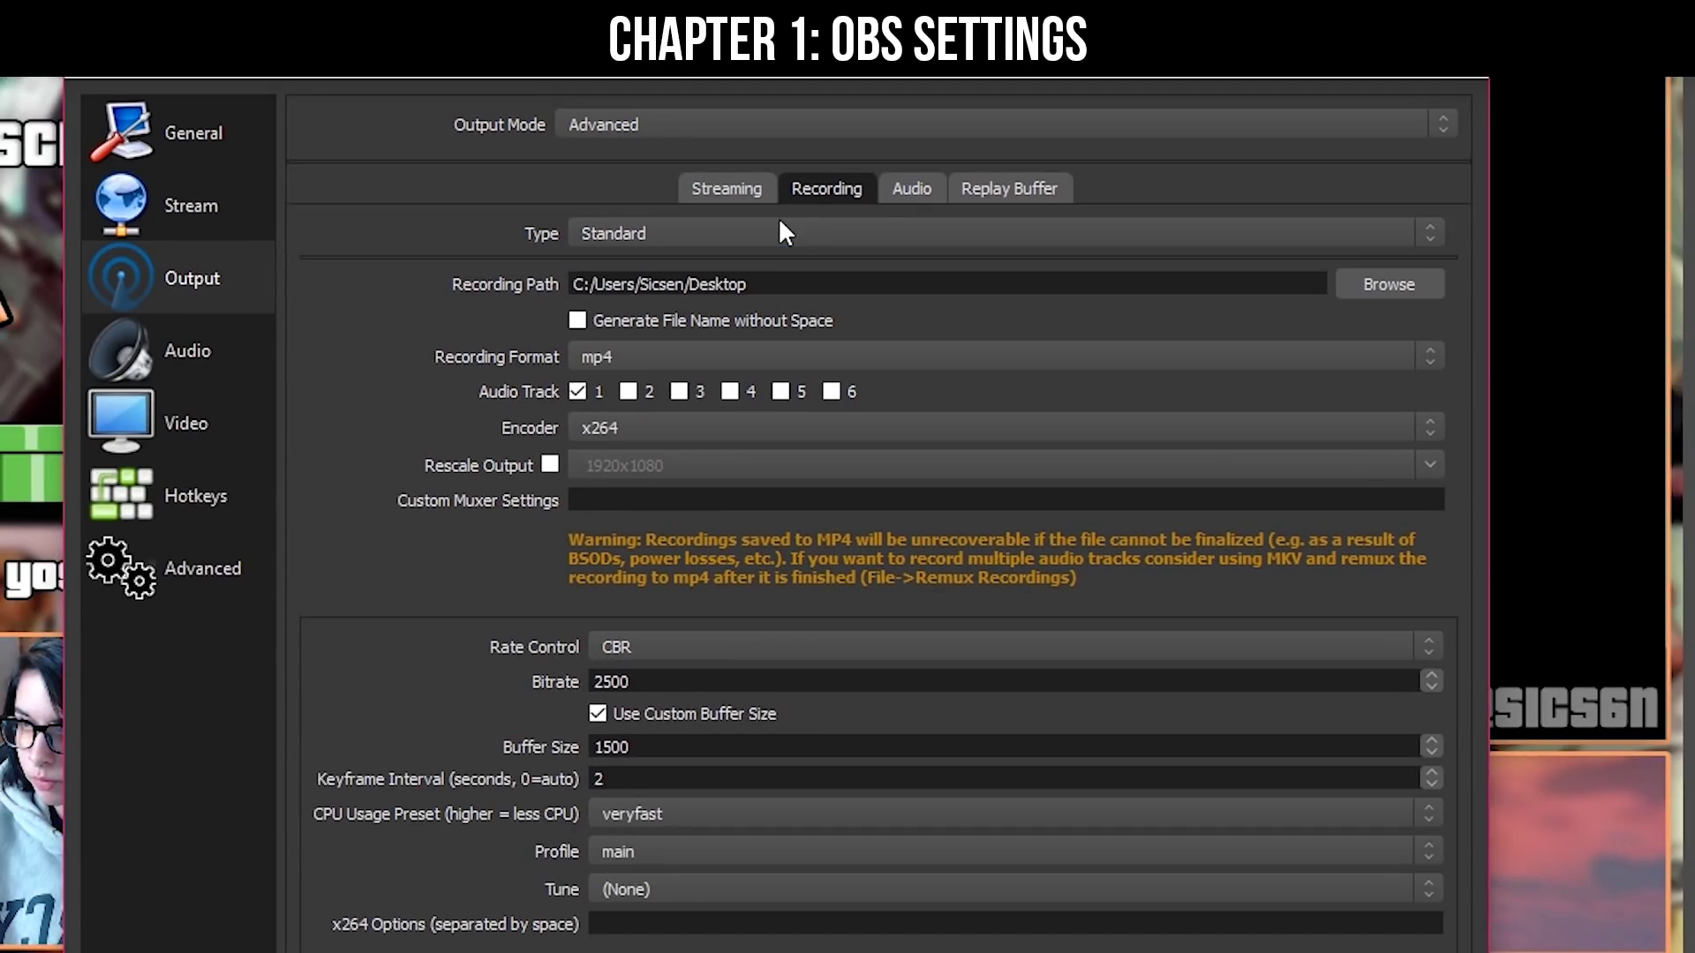
left_click(1382, 284)
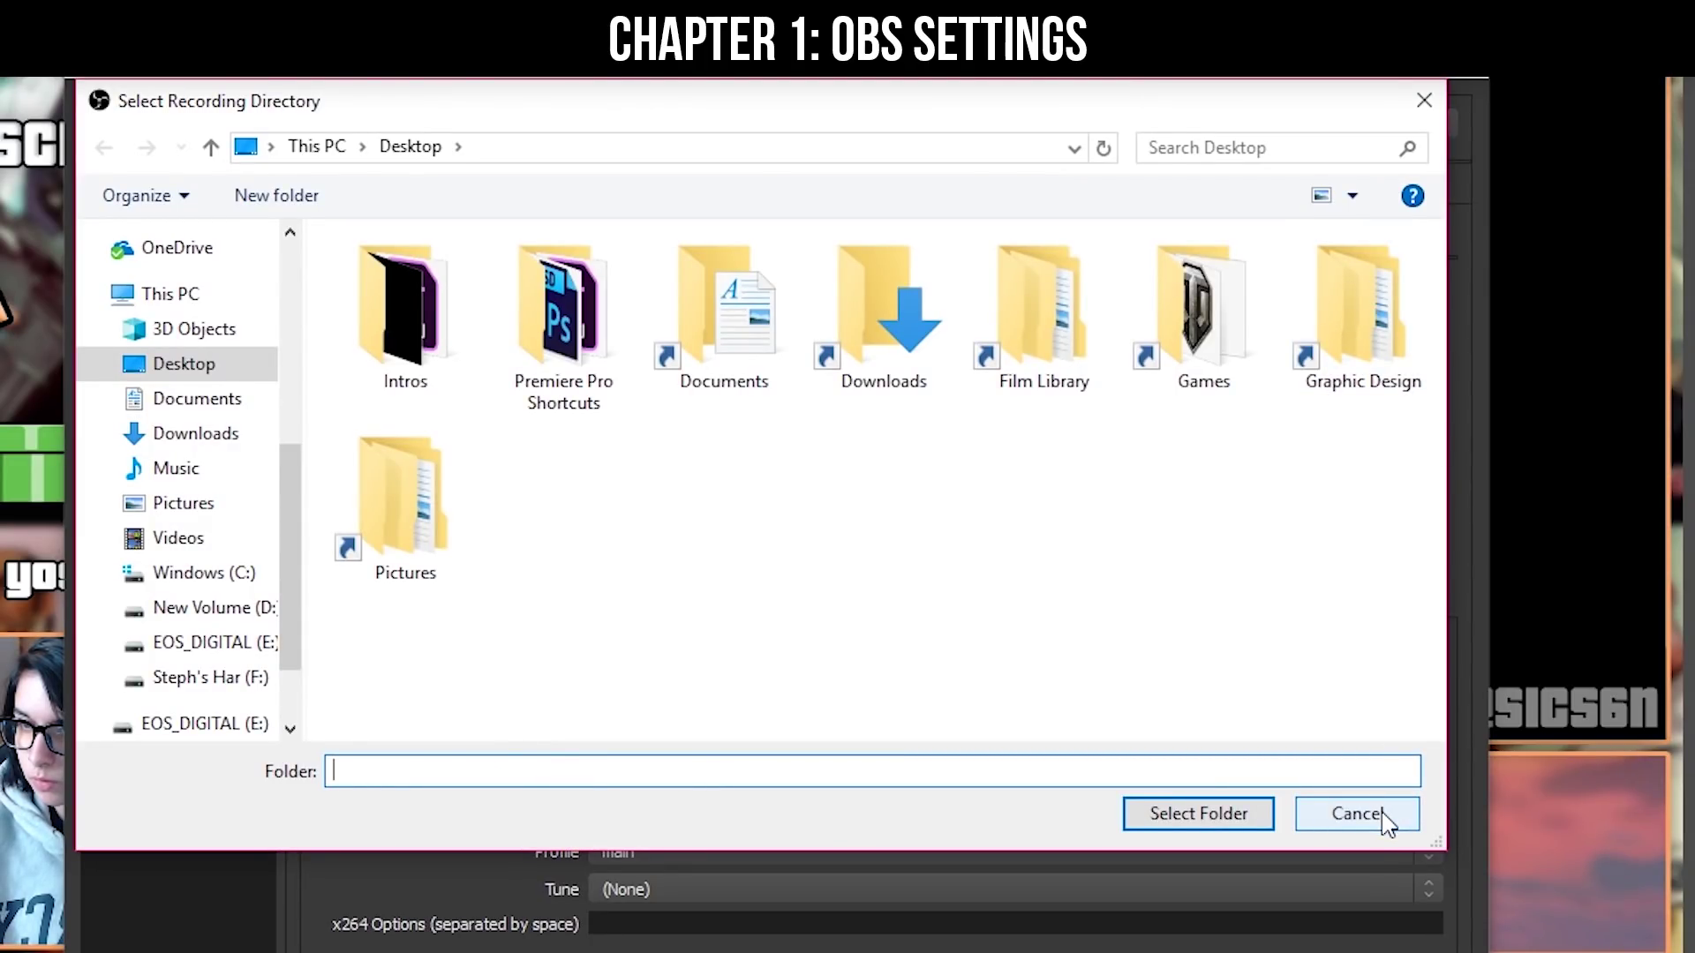
left_click(1385, 817)
- Review the available recording formats and recording encoders
left_click(890, 356)
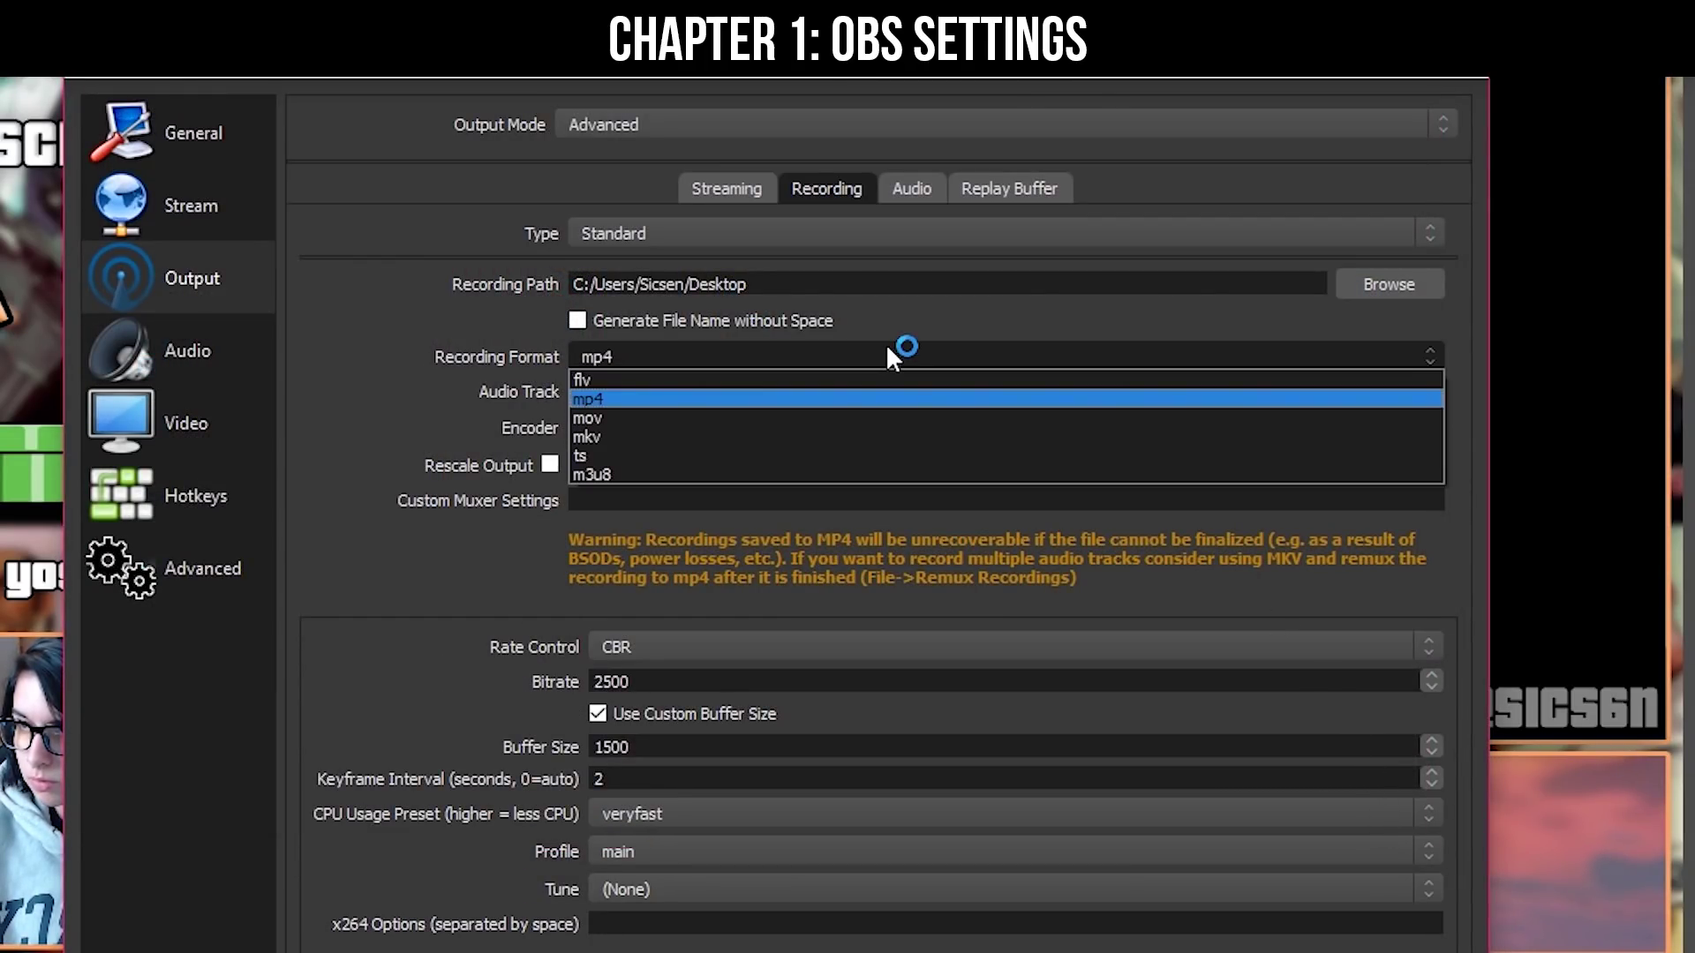
left_click(887, 349)
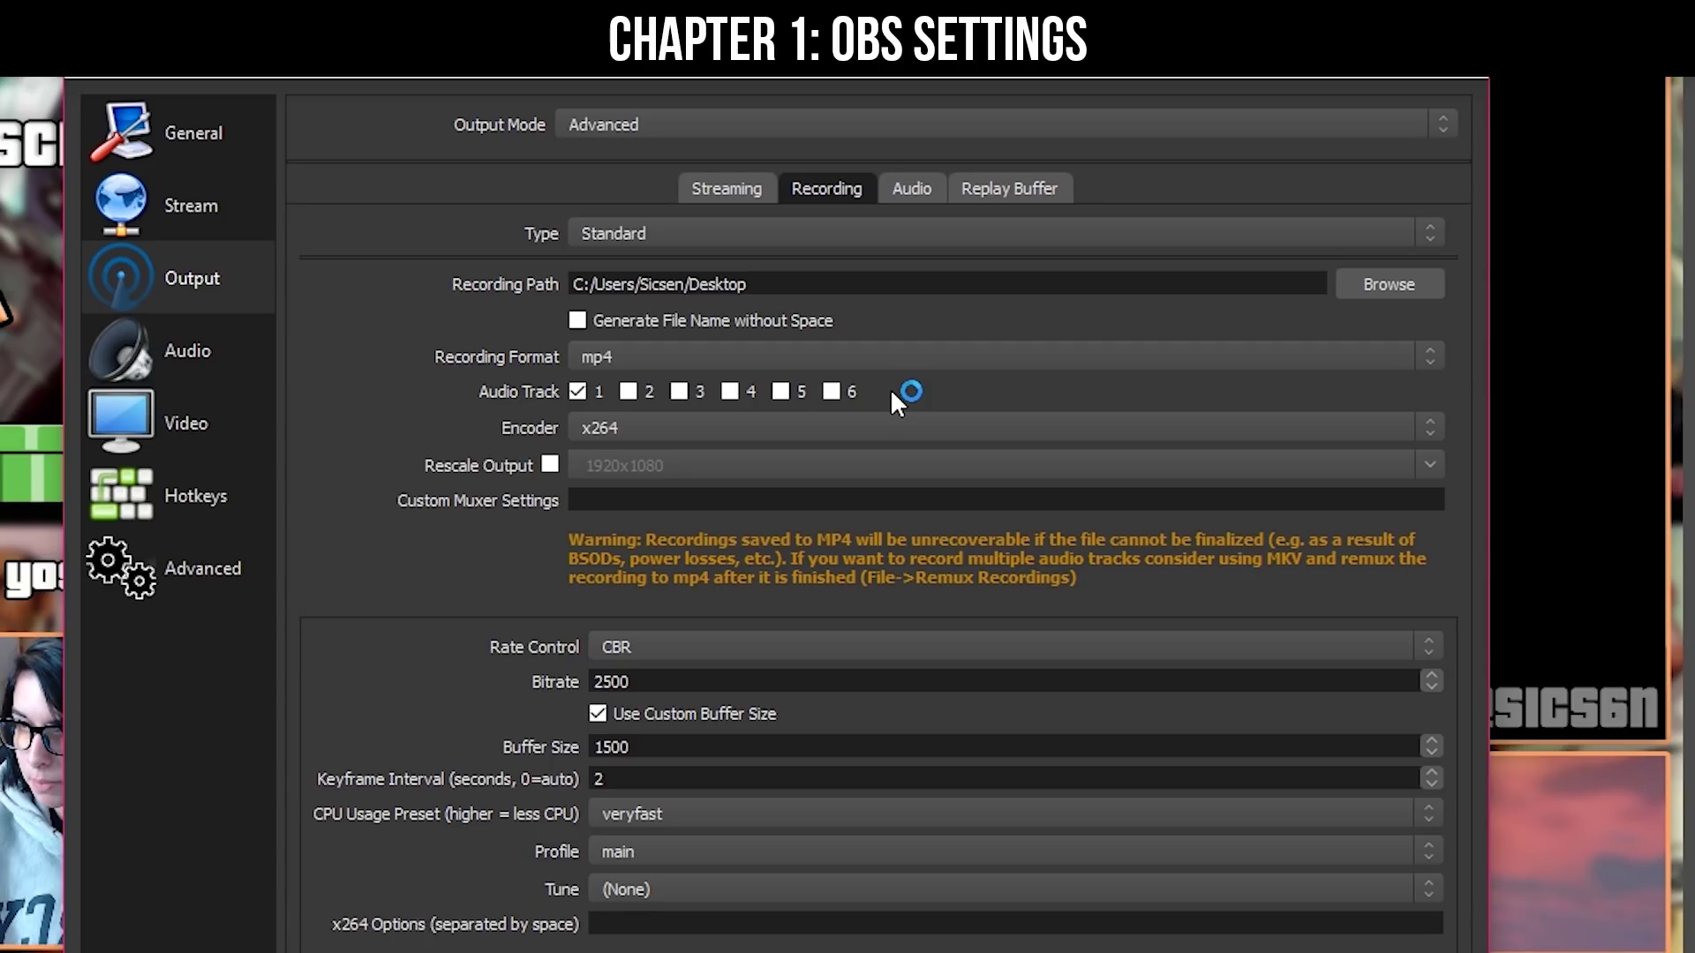
left_click(872, 413)
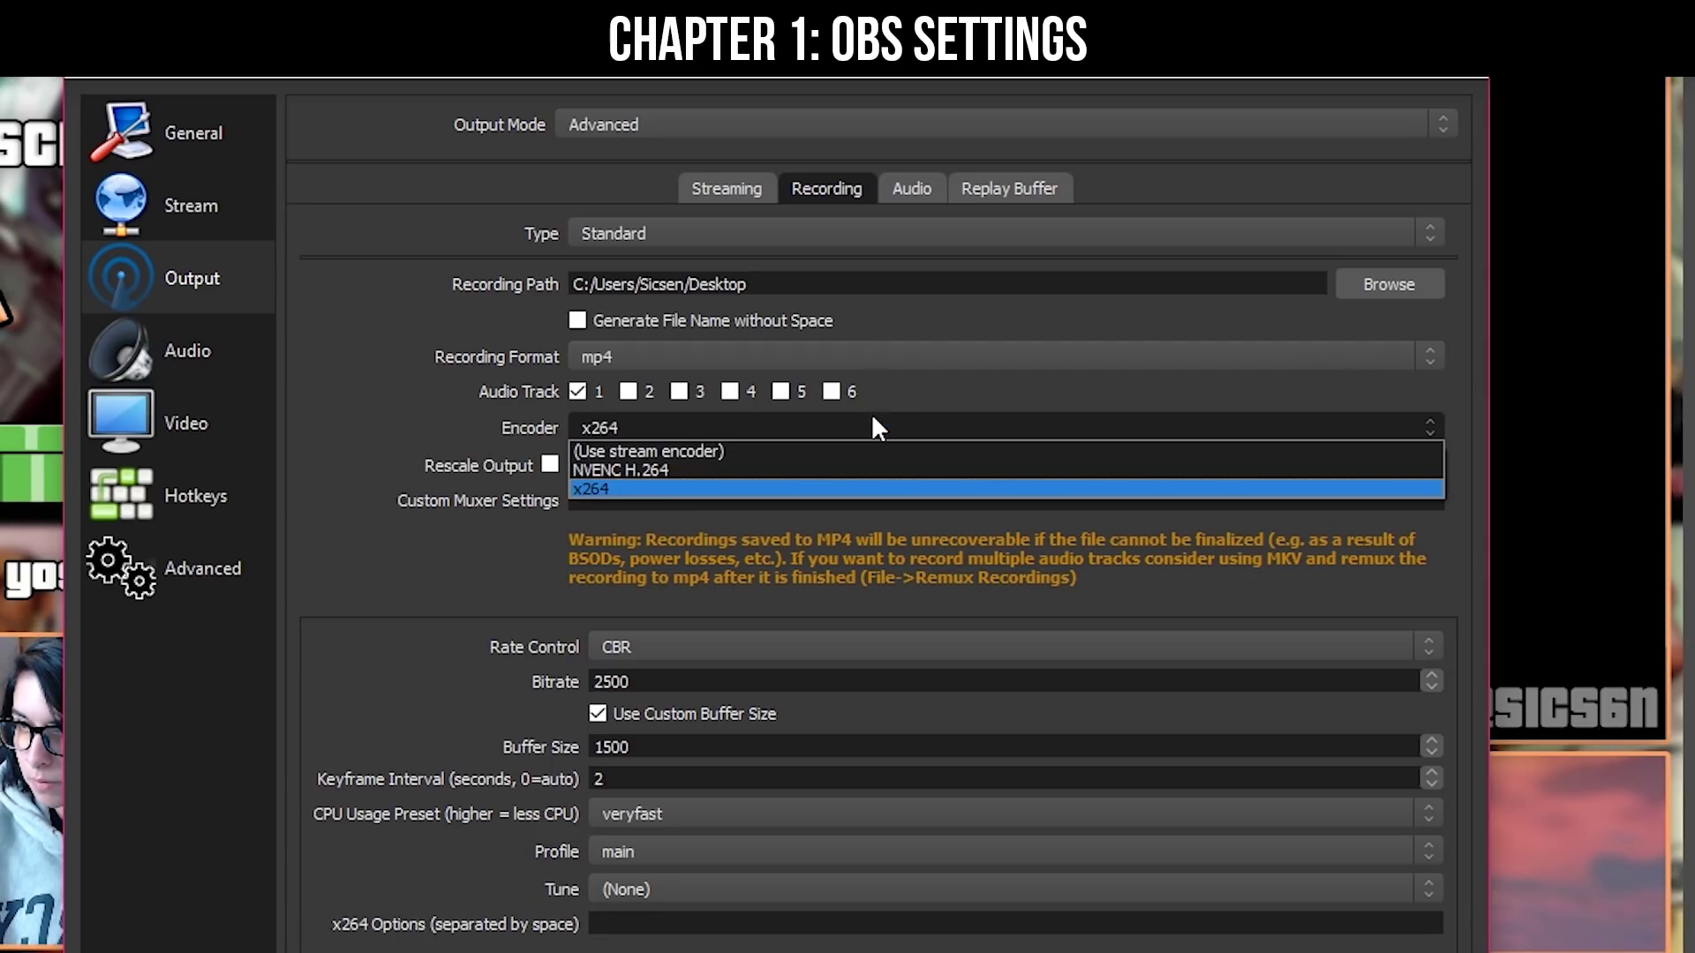
left_click(871, 413)
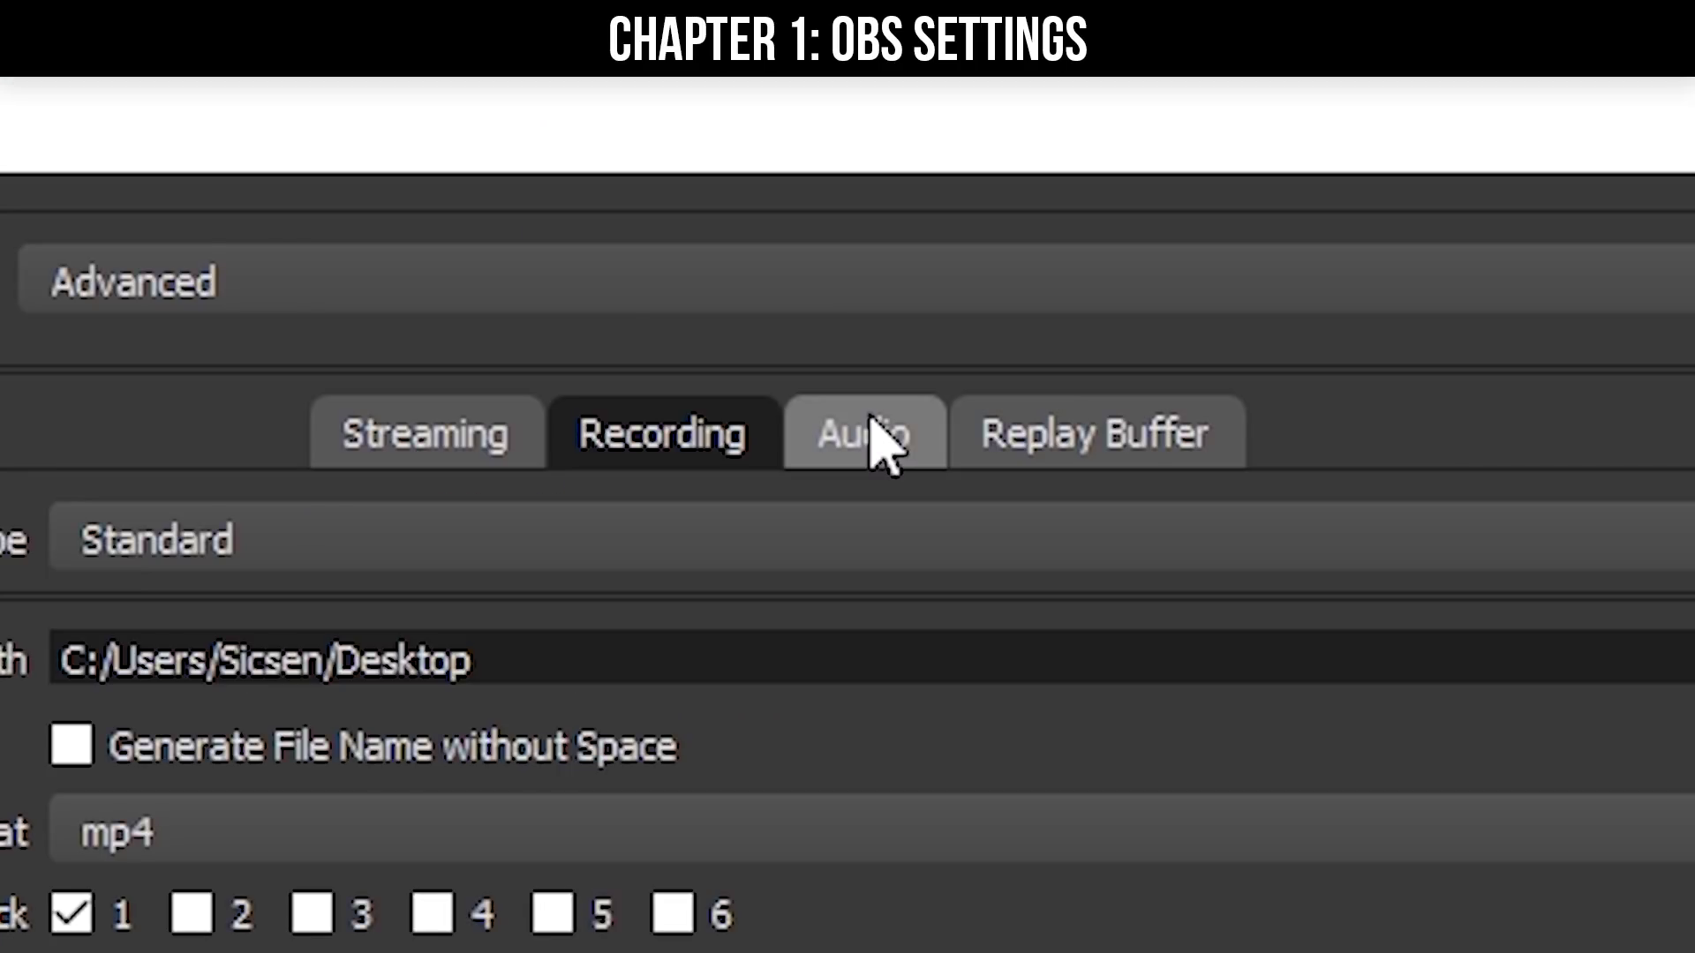
- Check the output audio track bitrates and the replay buffer option
left_click(912, 188)
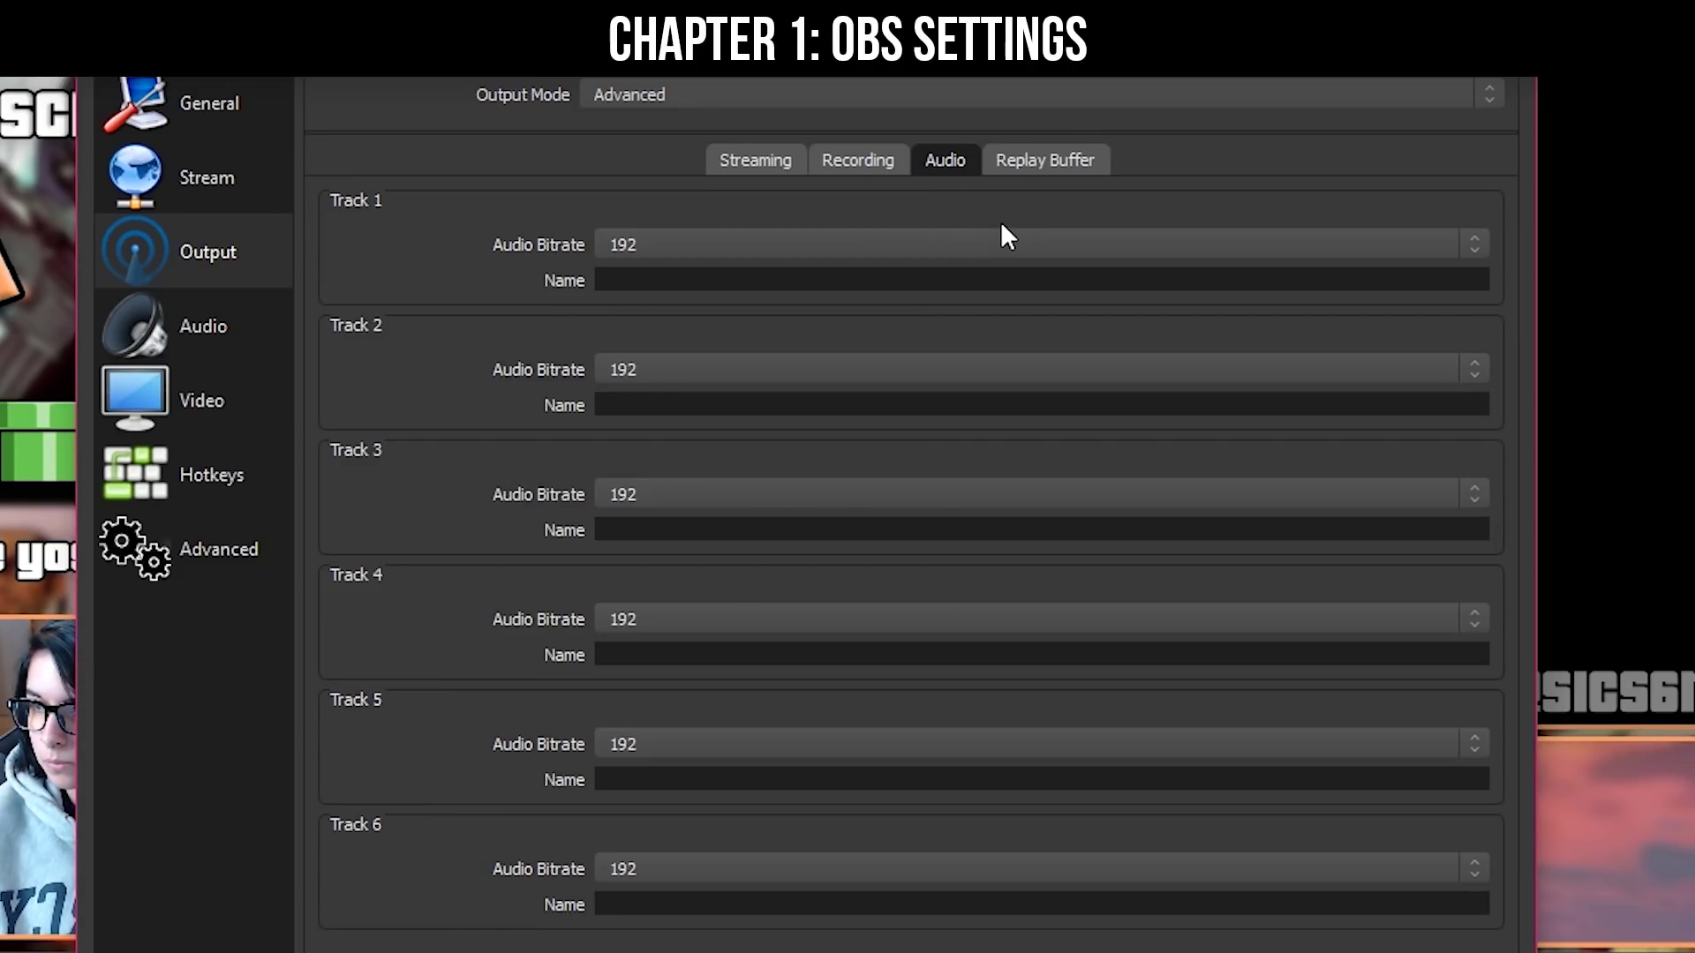
left_click(1027, 162)
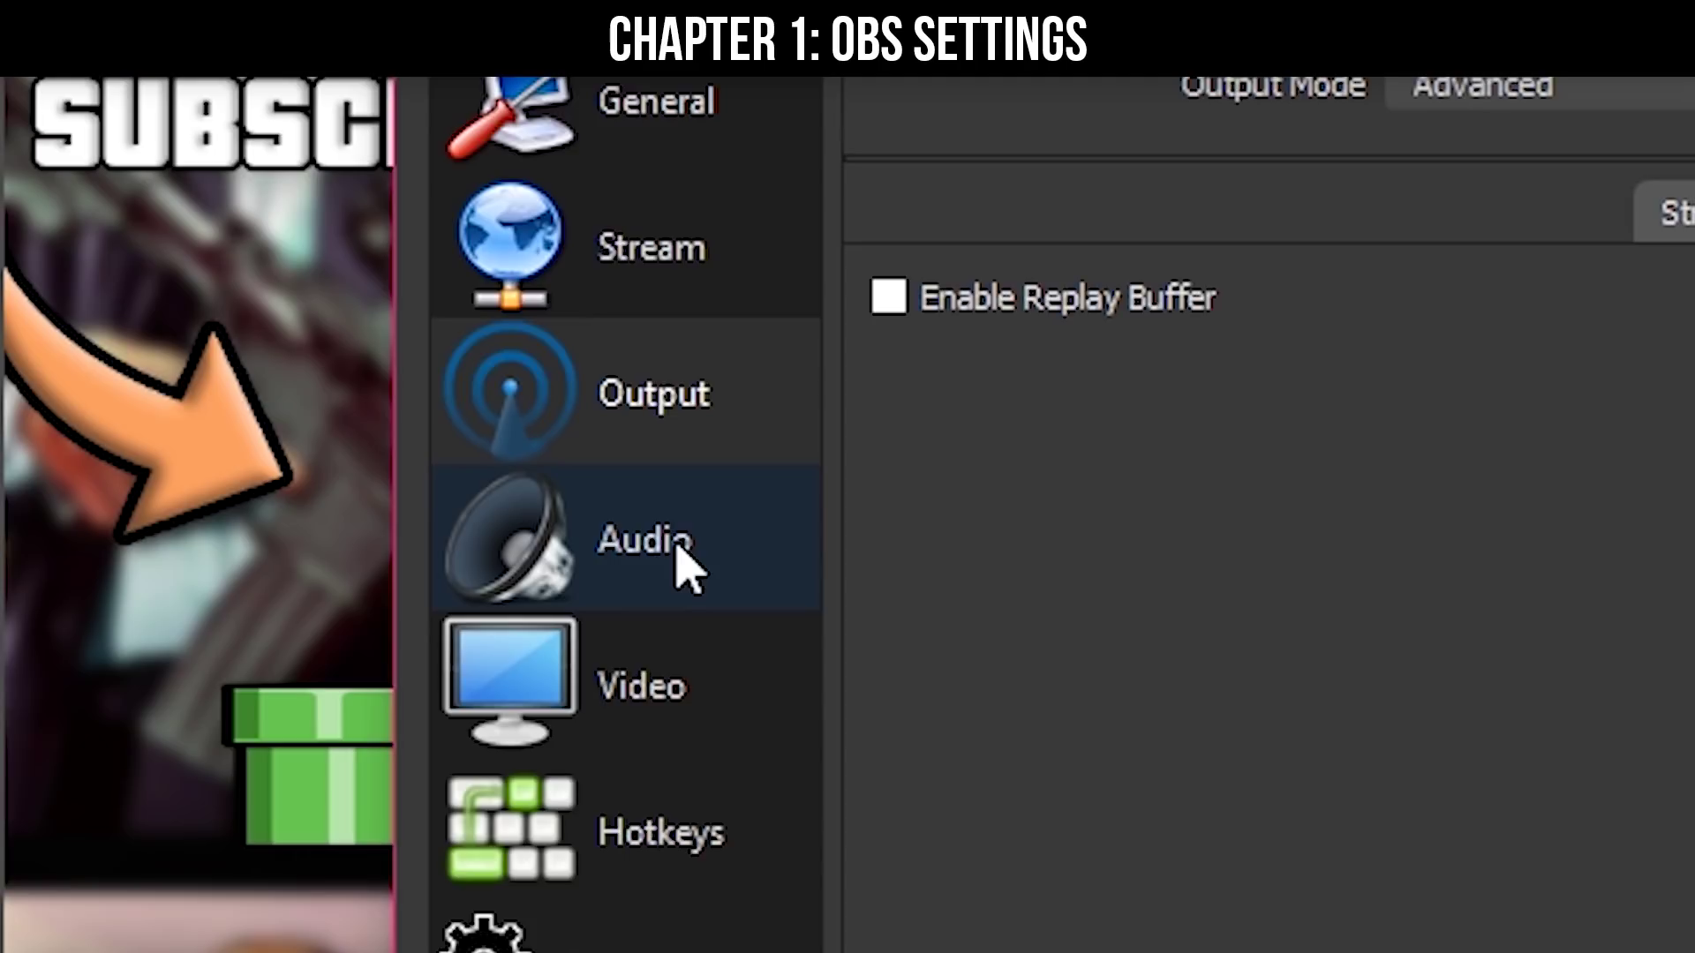
- Open the Audio settings and review the sample rate, channels and desktop audio device options
left_click(220, 333)
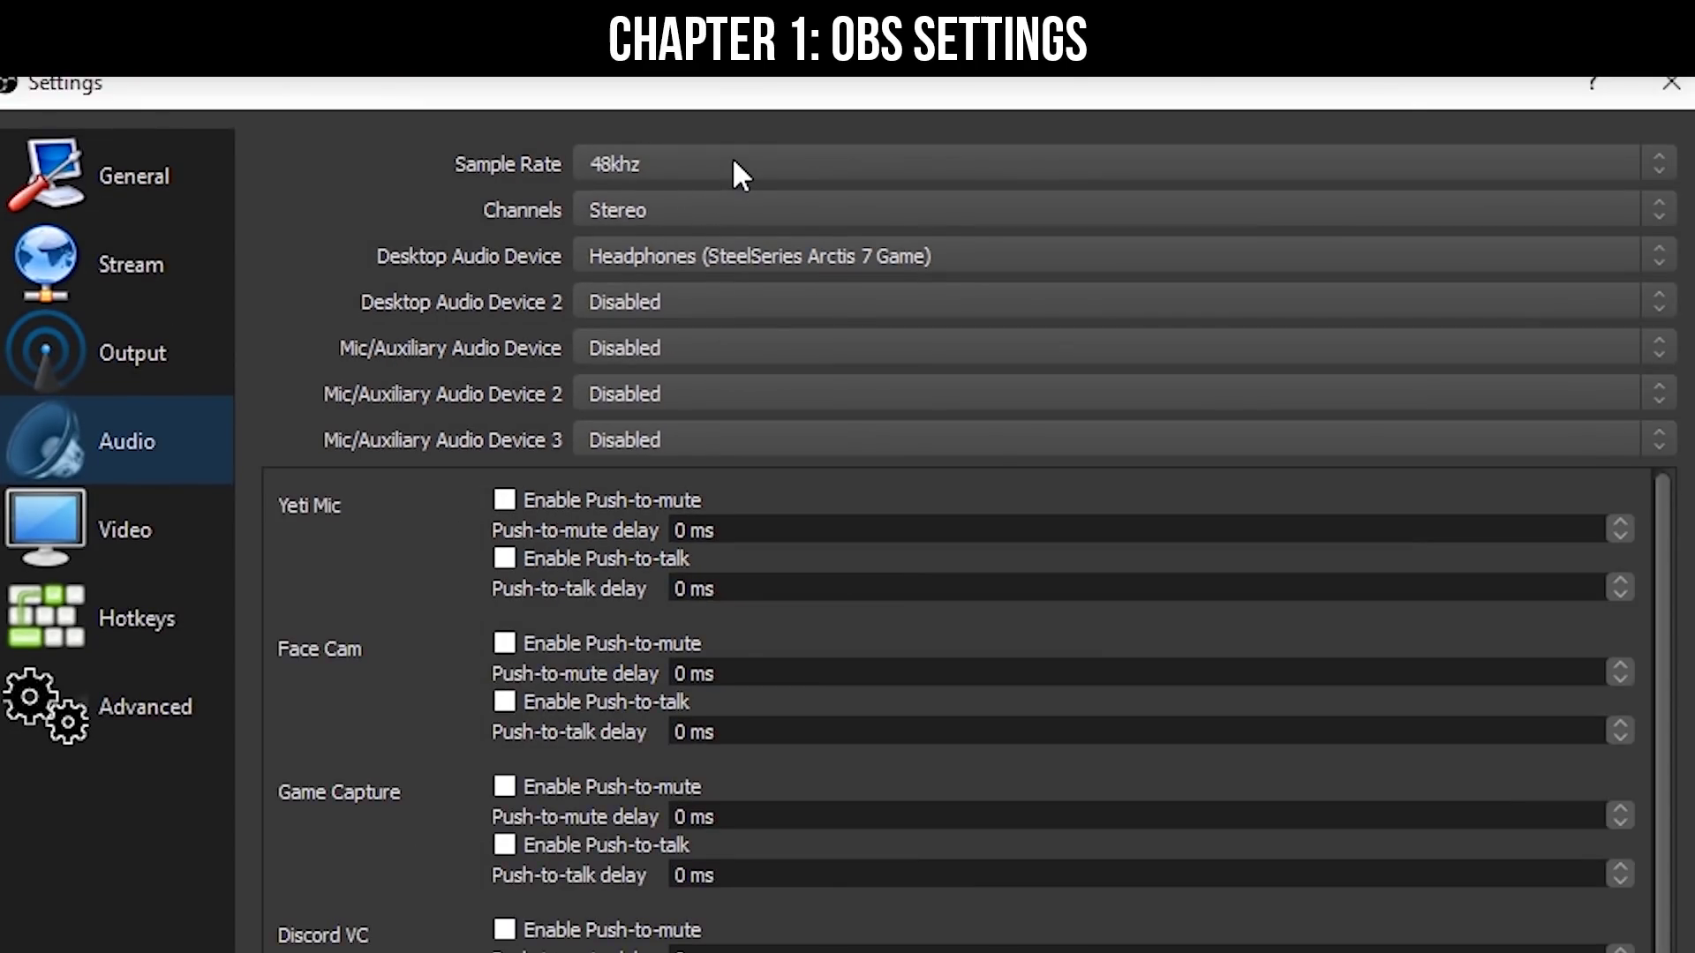
left_click(1647, 82)
left_click(735, 162)
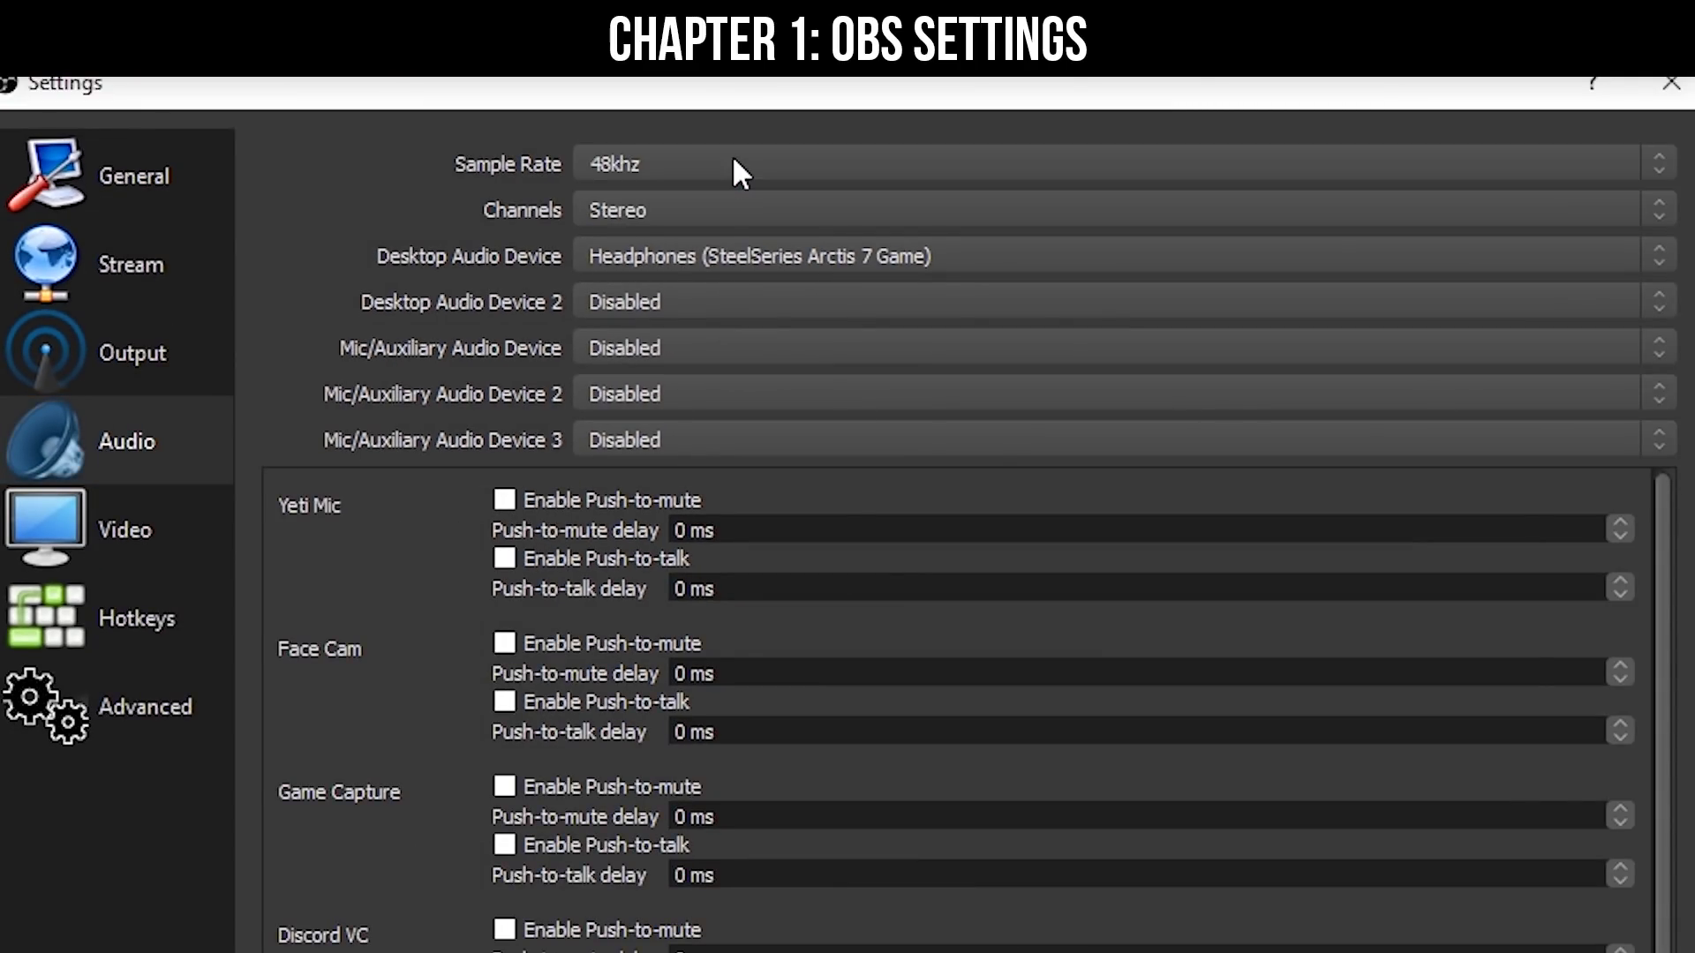
left_click(731, 210)
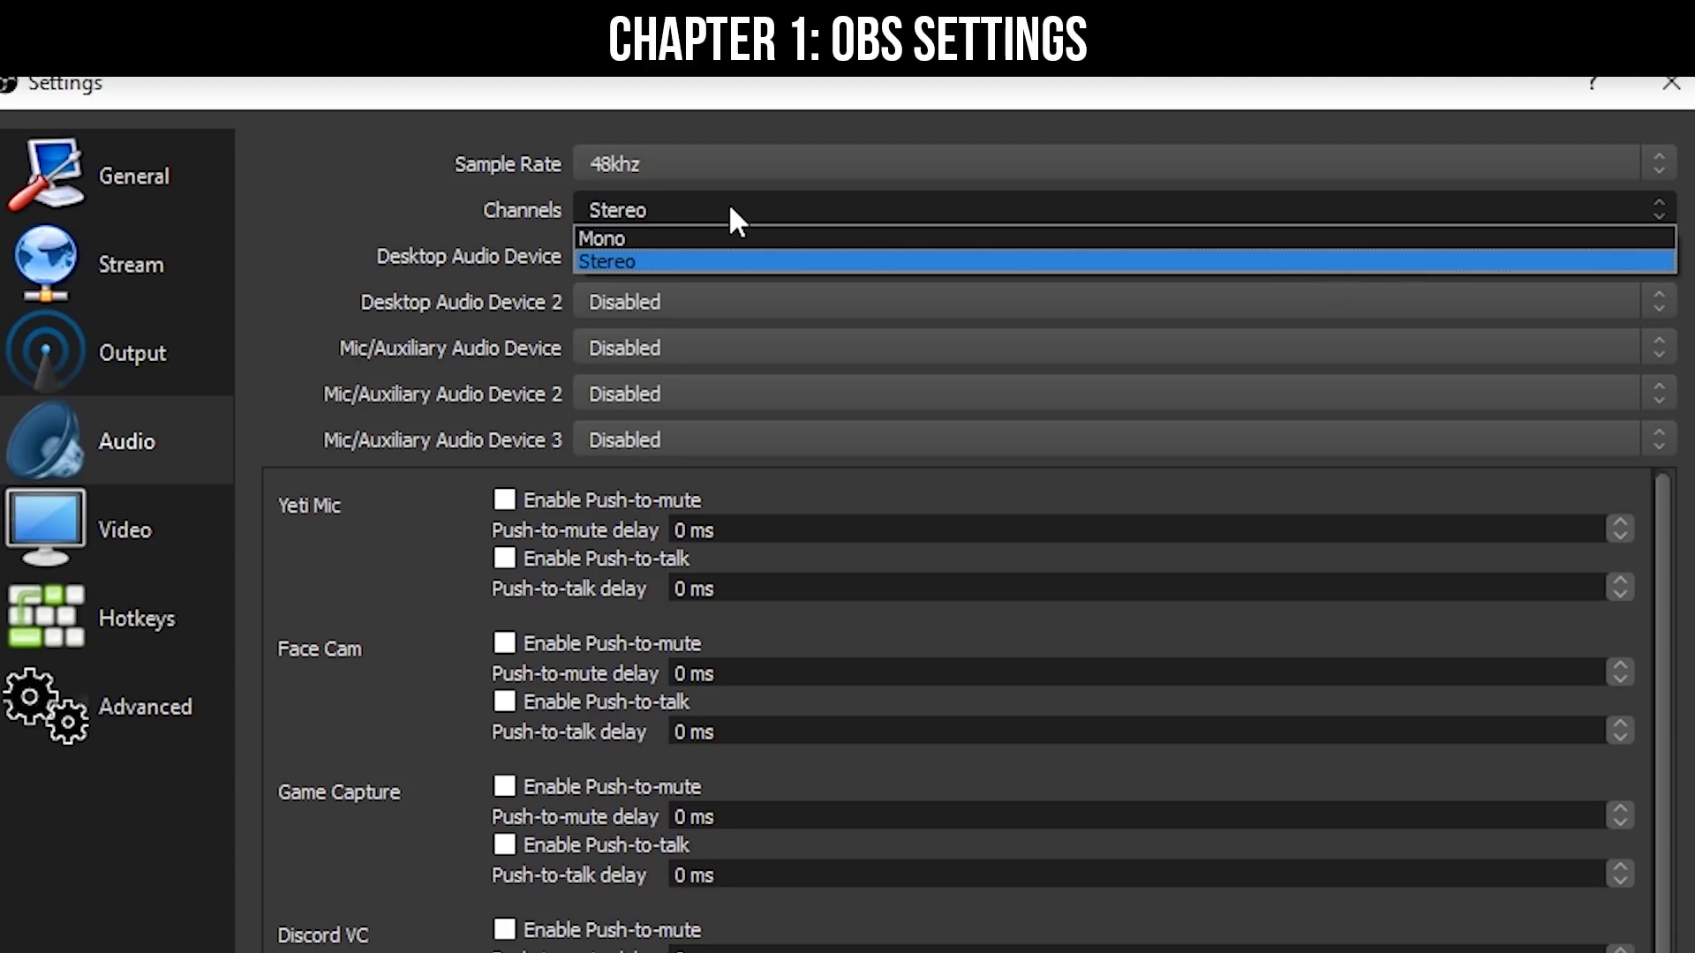
left_click(731, 210)
left_click(1004, 265)
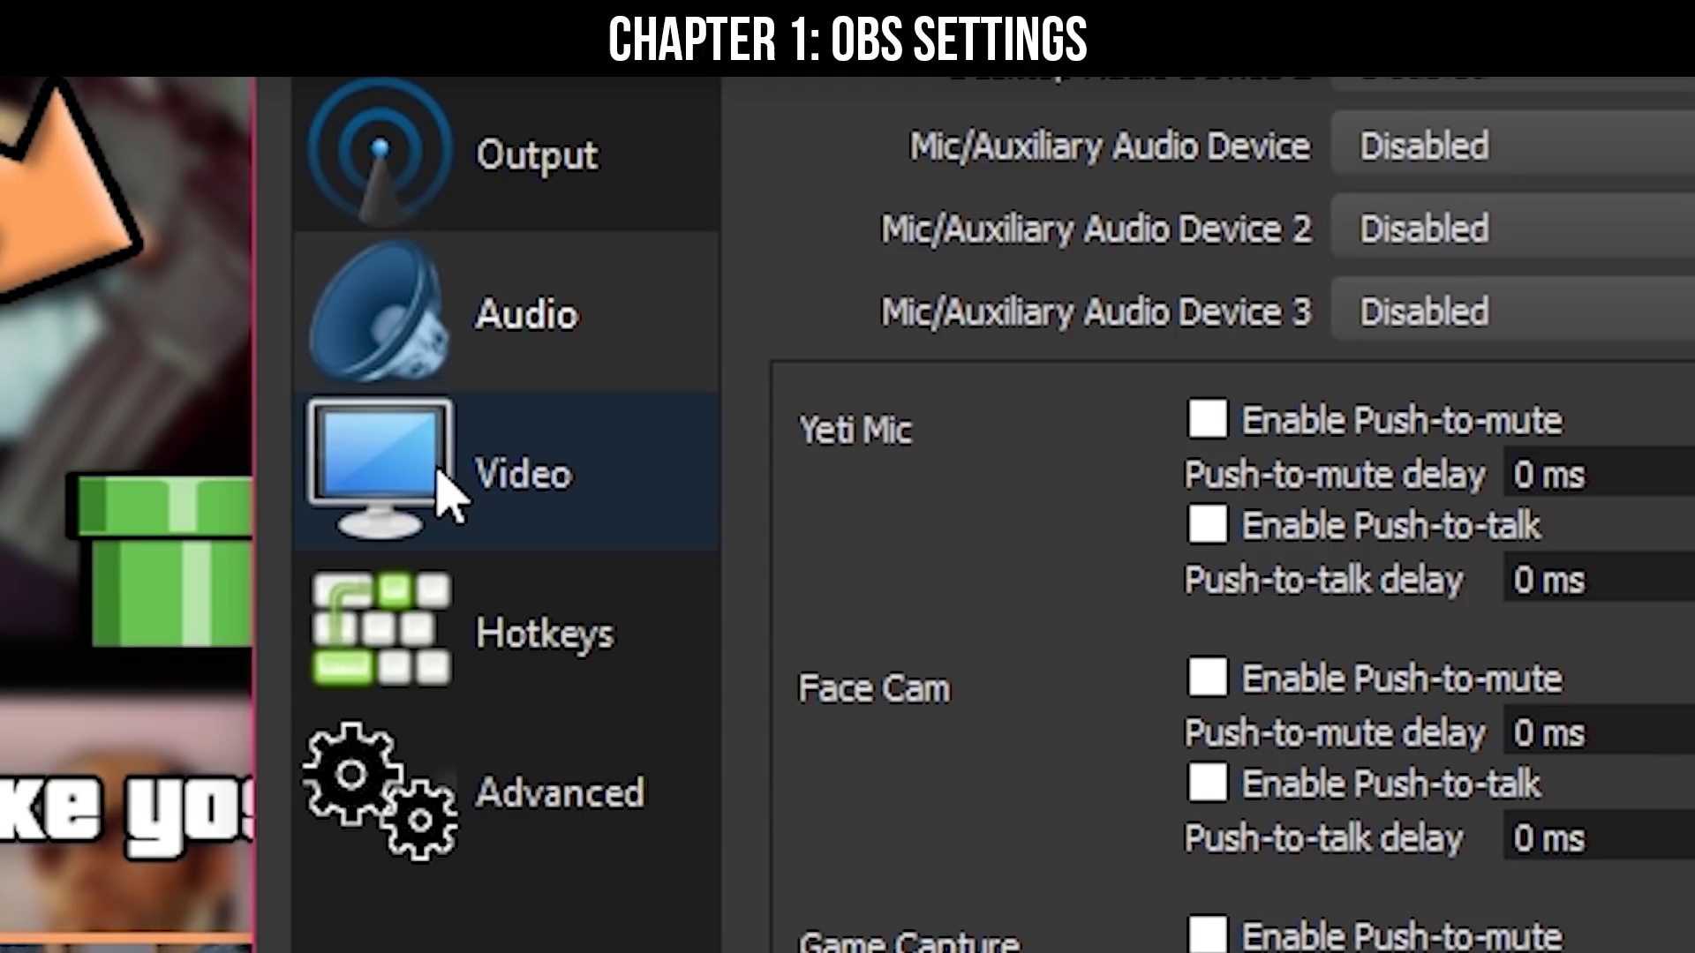
- Open the Video settings and review the canvas resolution, downscale filter and common FPS options
left_click(446, 499)
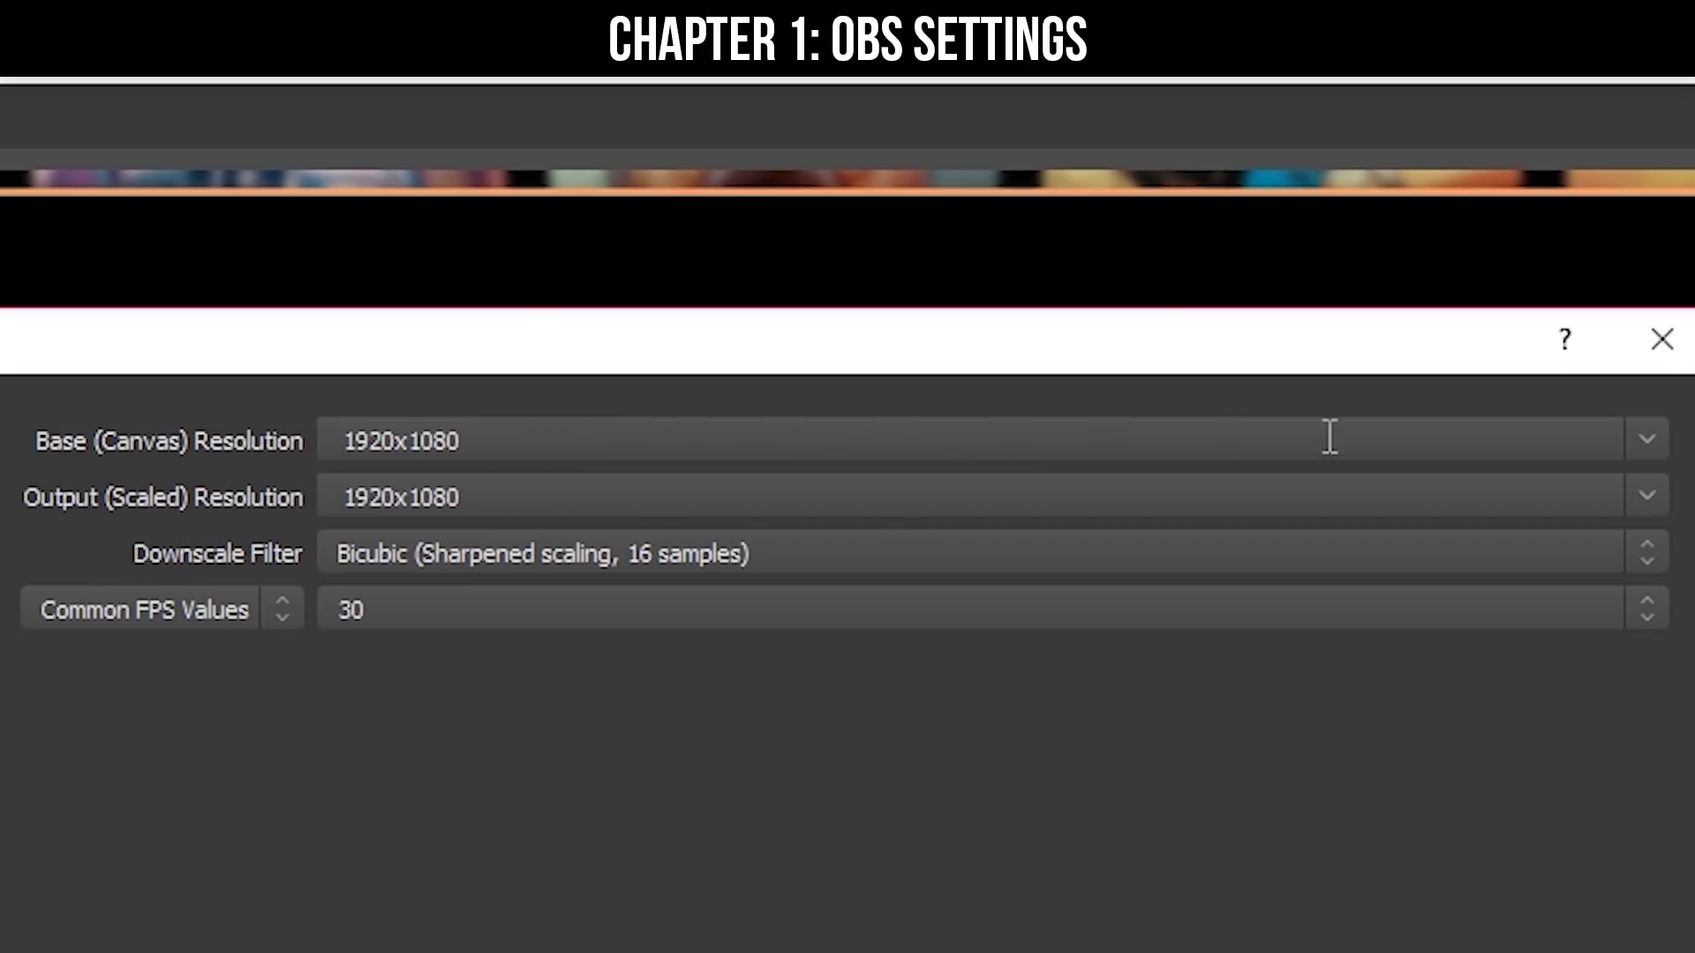
left_click(1640, 443)
left_click(1641, 443)
left_click(1647, 555)
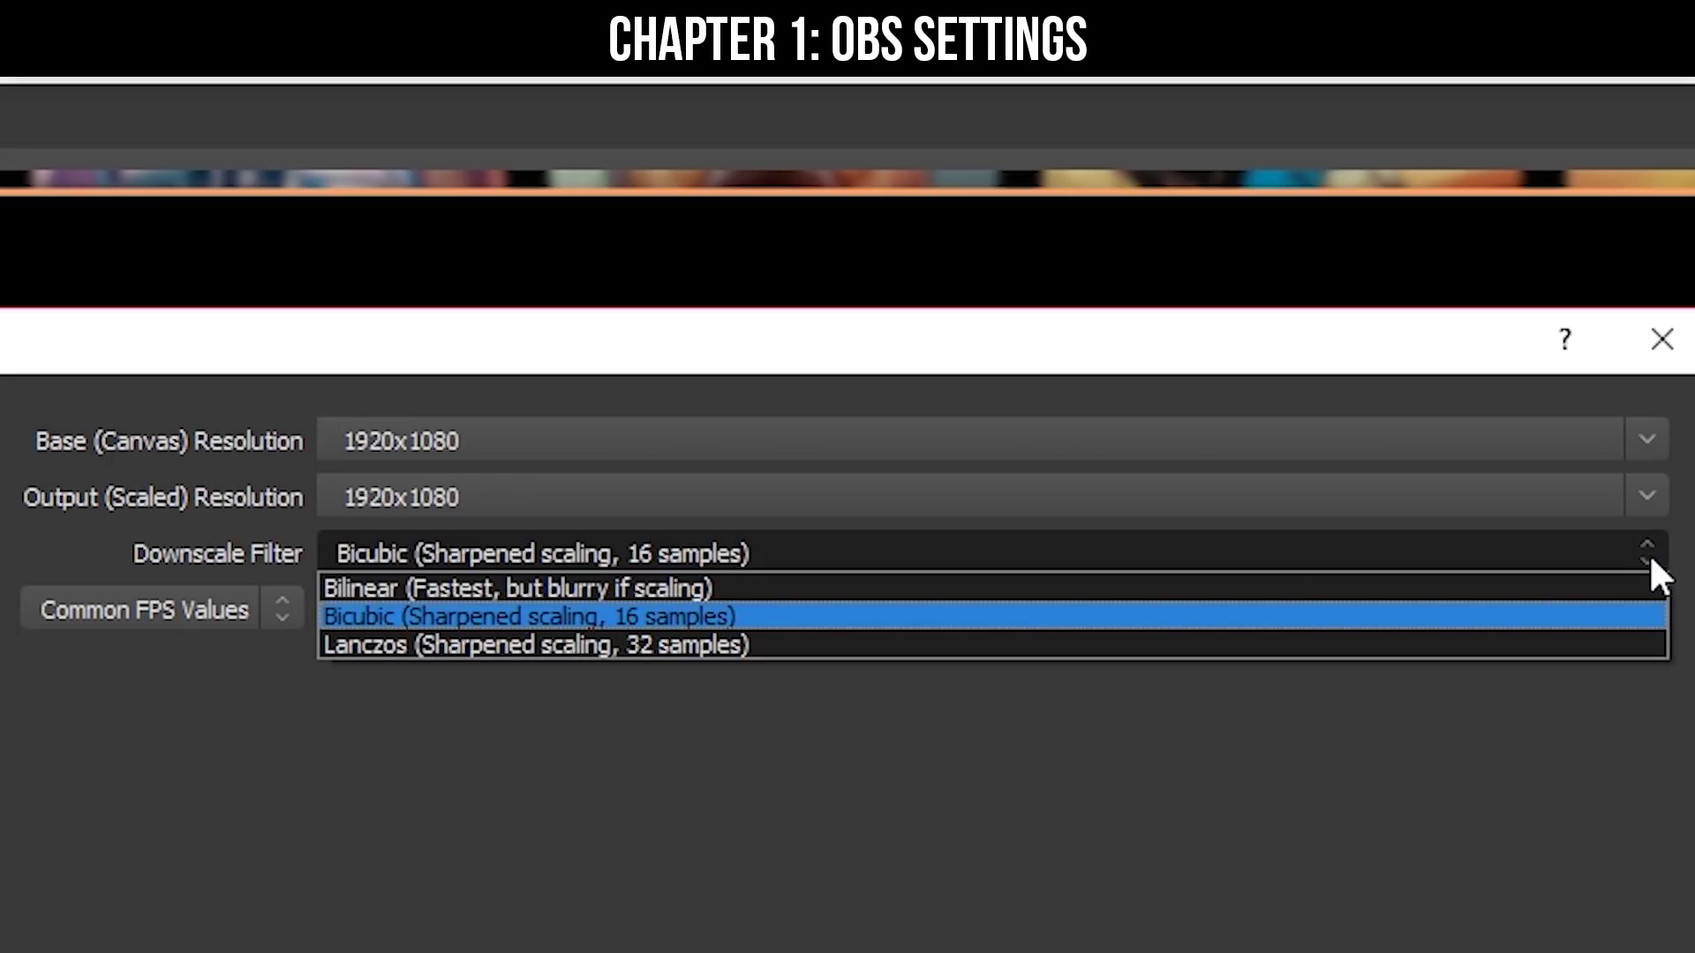
left_click(1649, 610)
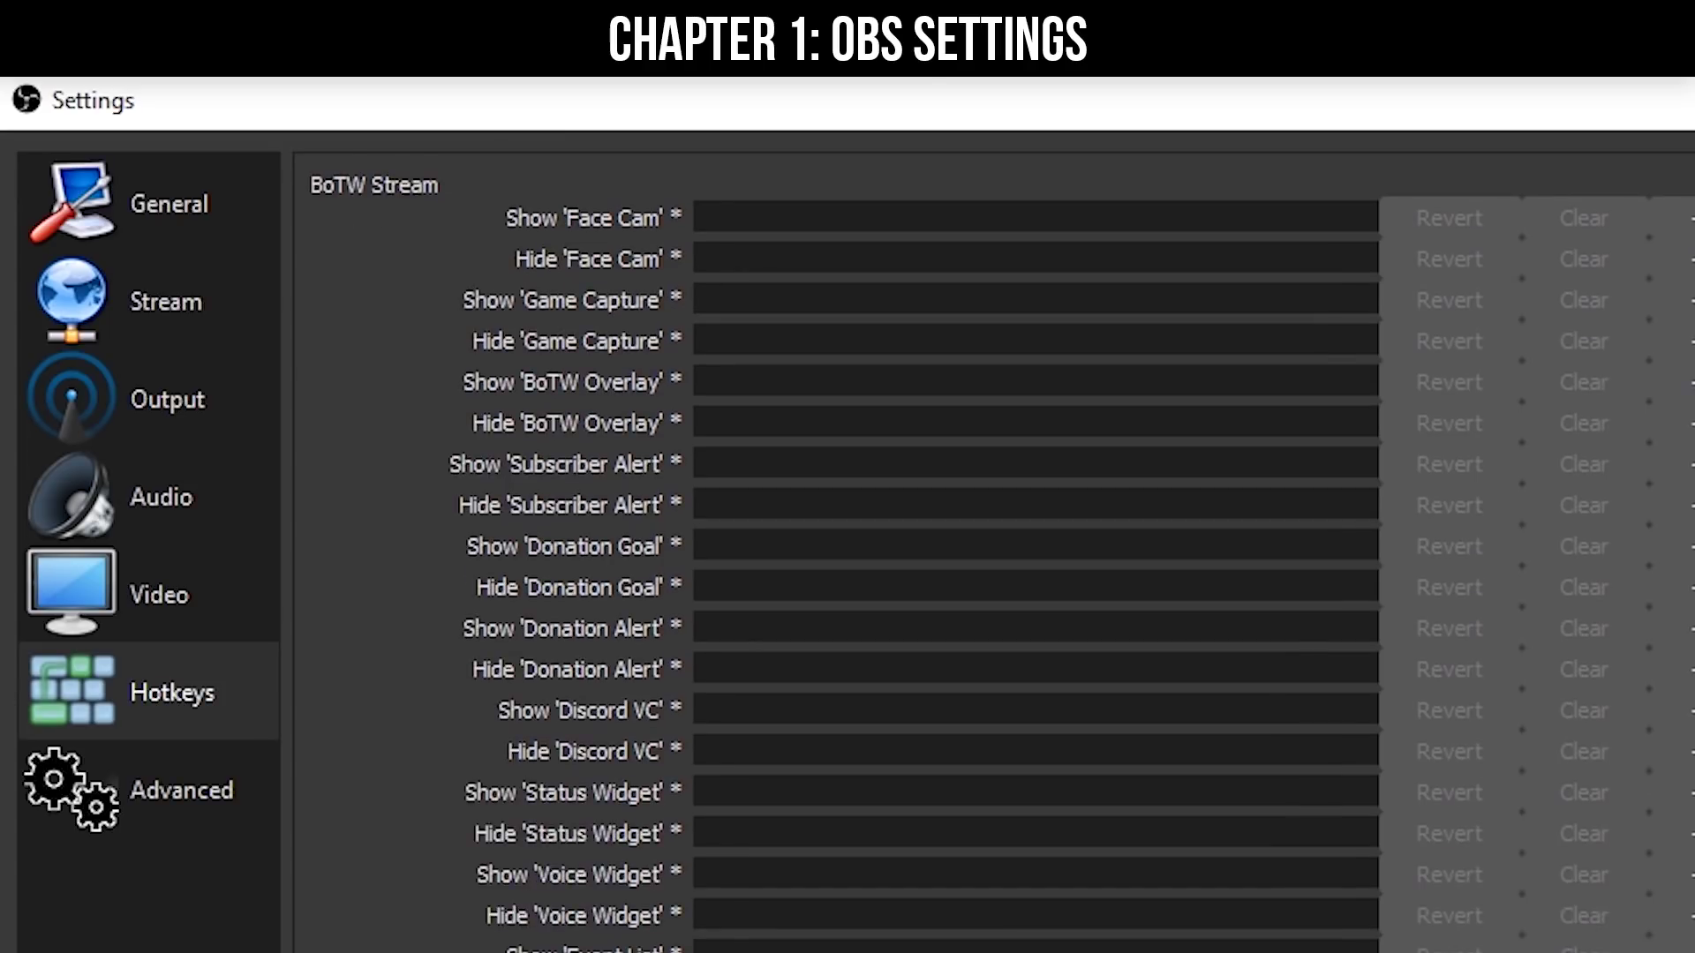
- Look through the hotkey assignments for the BoTW Stream and Borderlands 2 Stream scenes
scroll(971, 547, "down", 5)
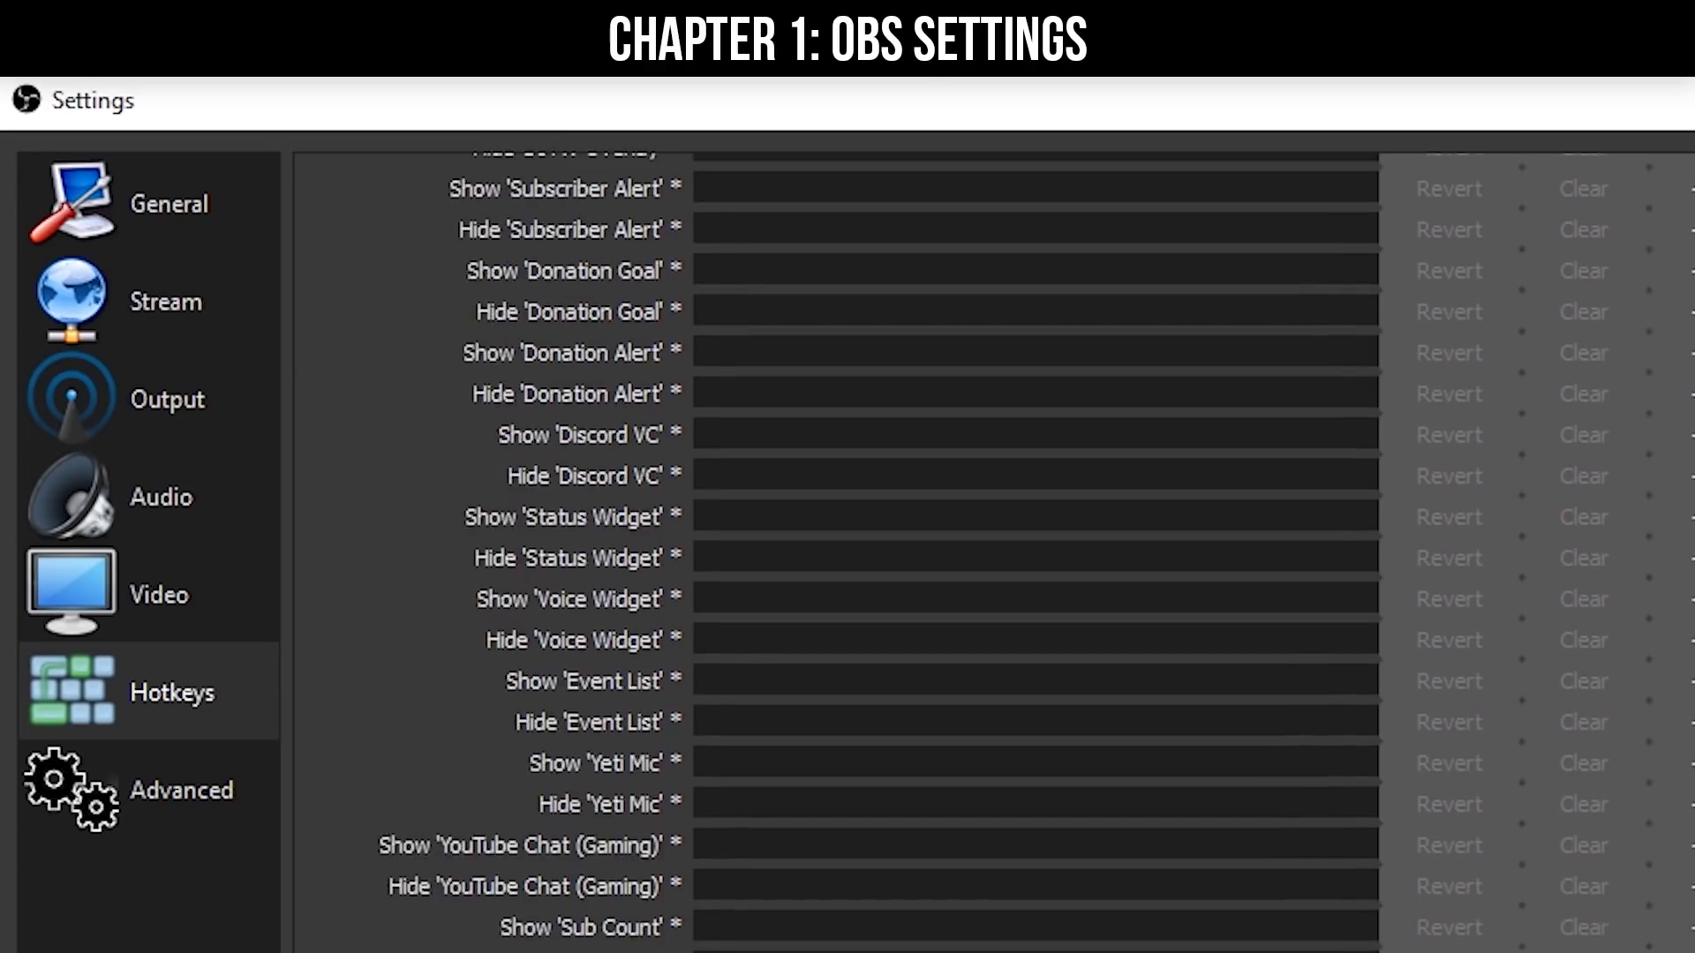
scroll(971, 547, "down", 5)
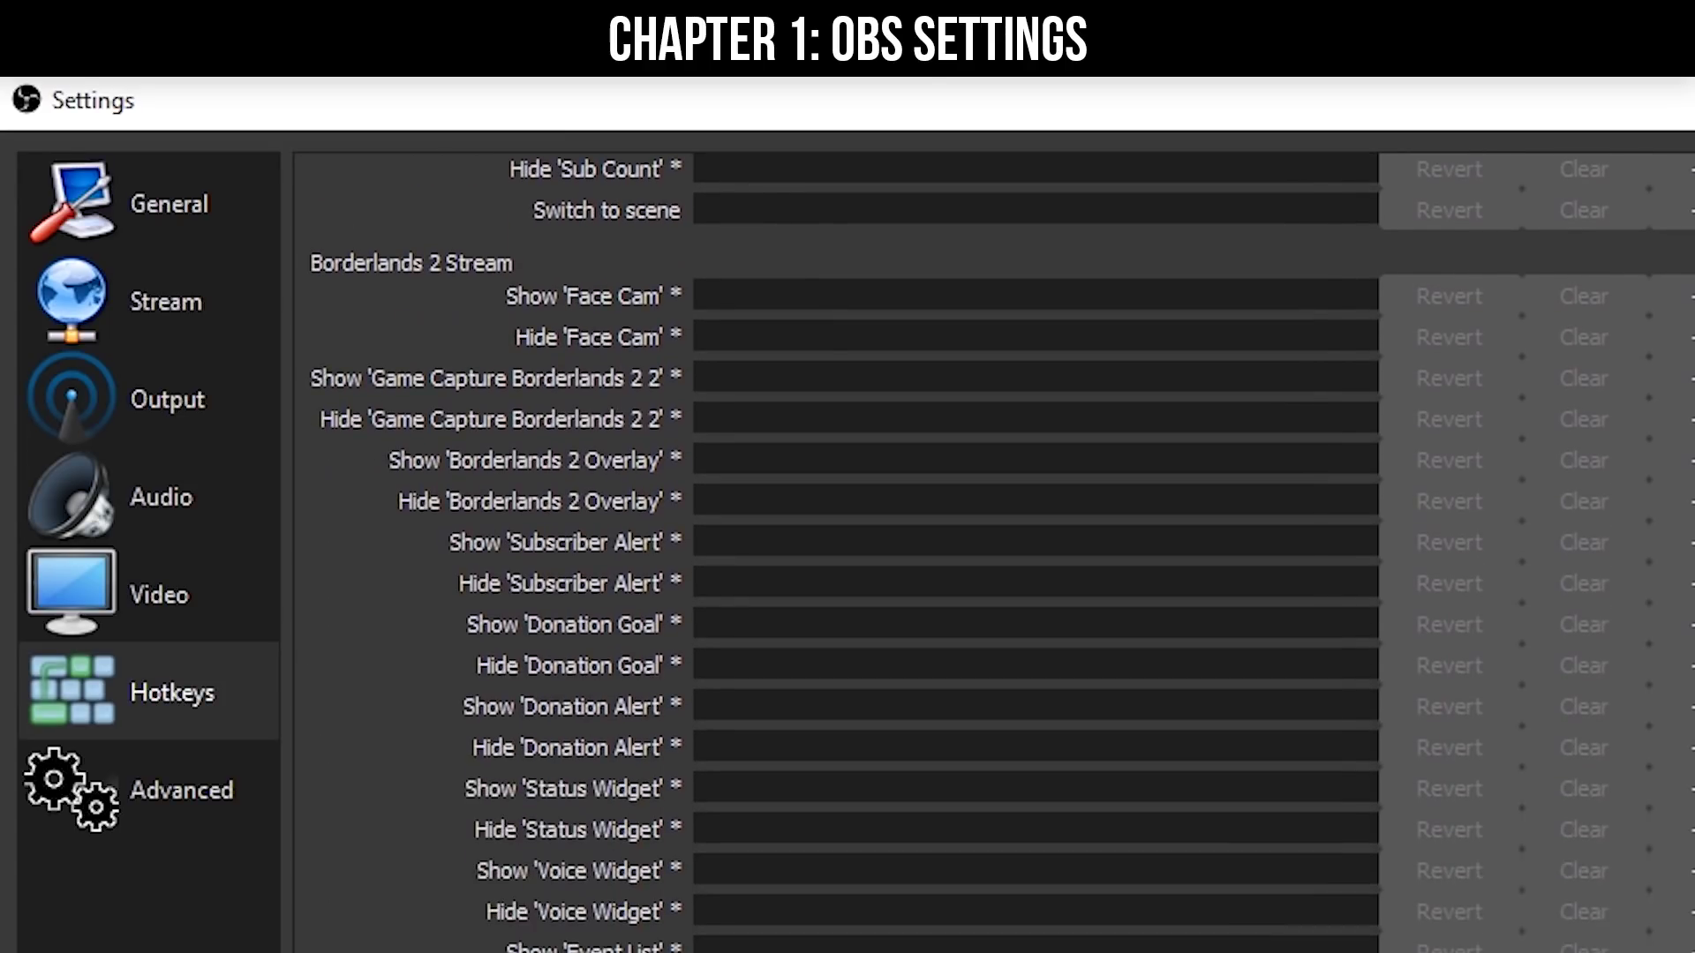
scroll(971, 547, "down", 2)
- Open the Advanced settings and review the process priority, video renderer and color format options
left_click(181, 790)
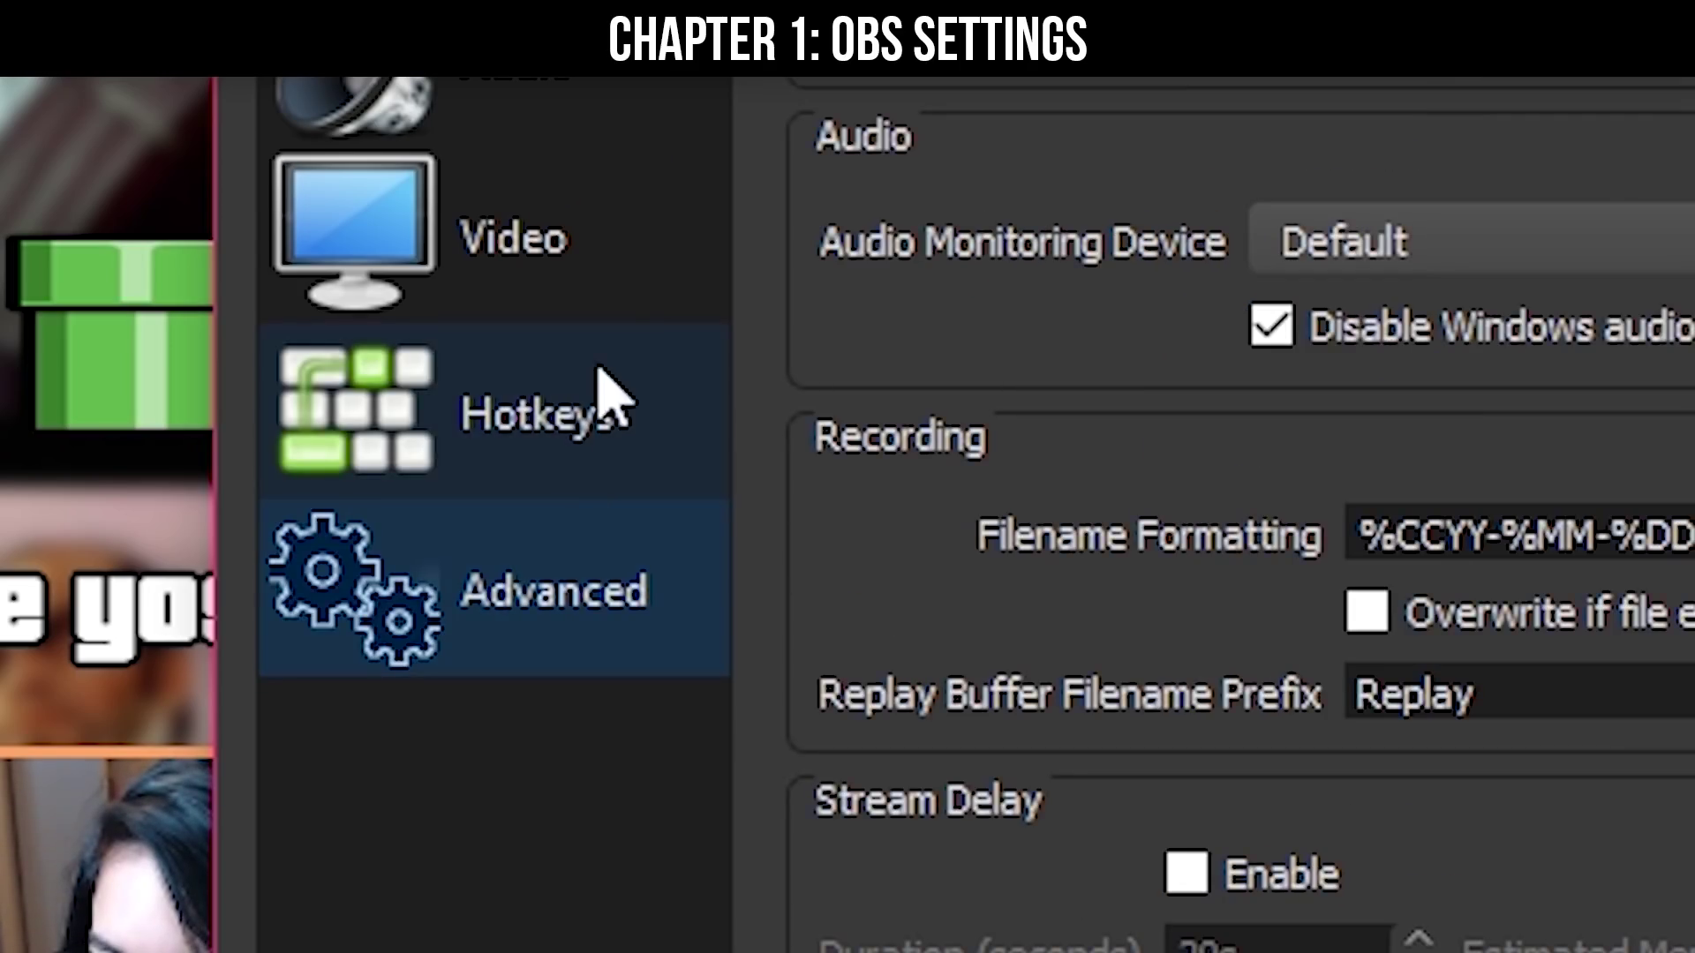
left_click(1125, 128)
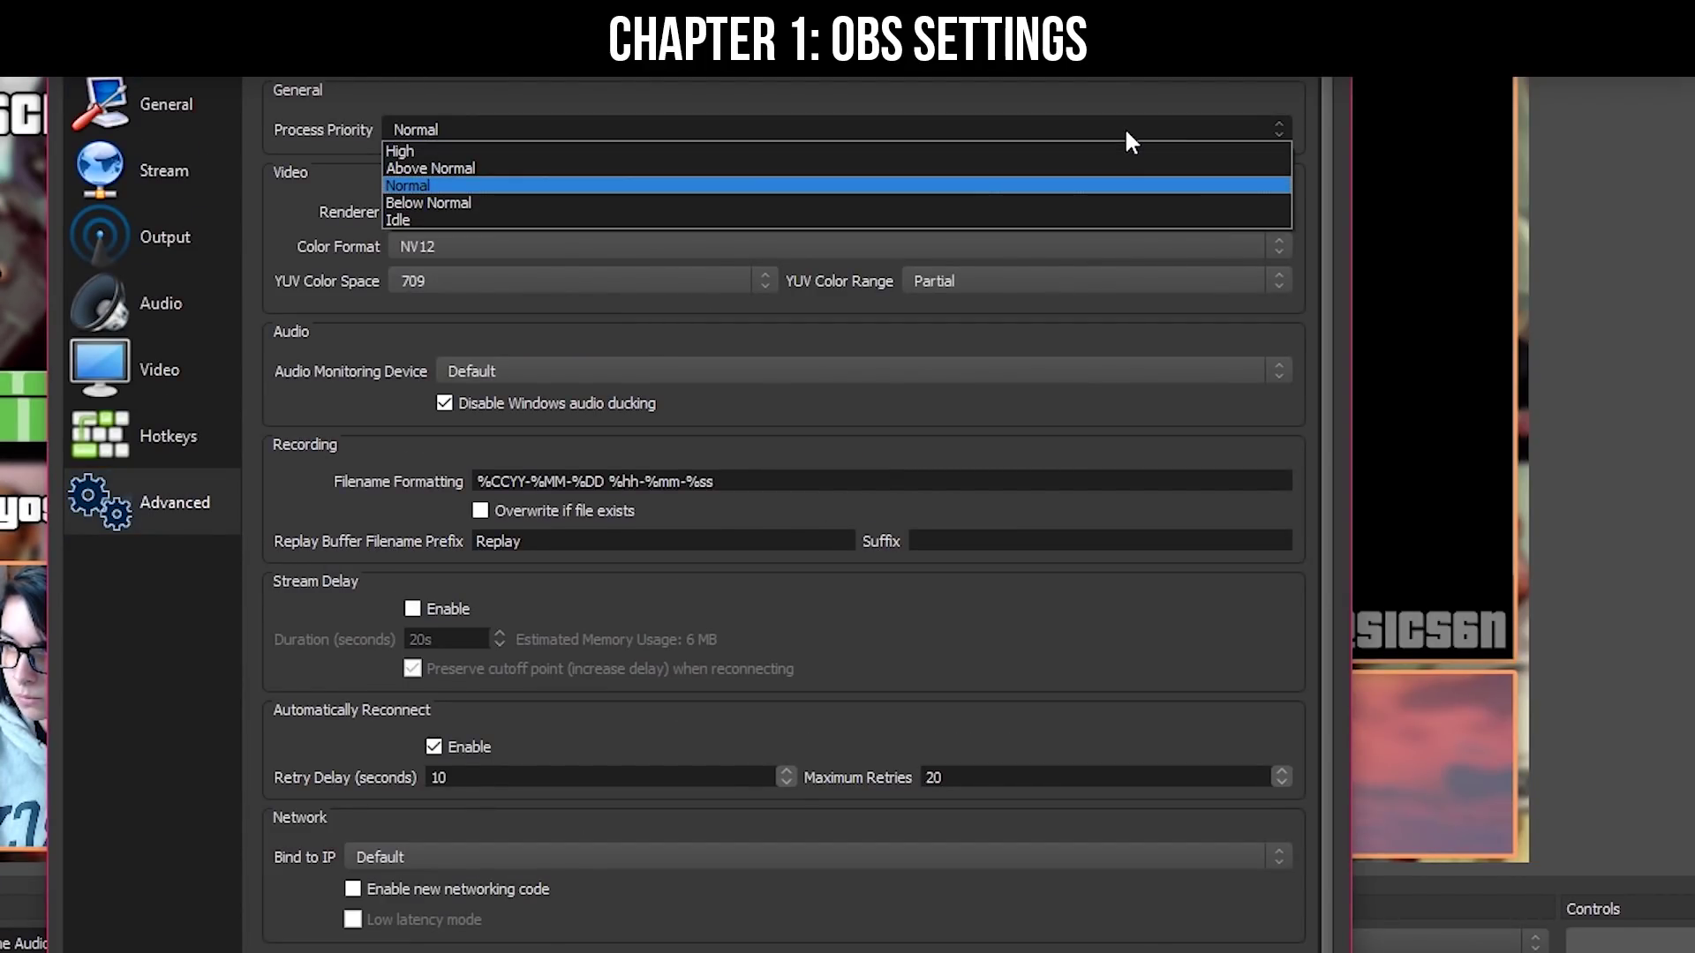
left_click(1127, 132)
left_click(800, 210)
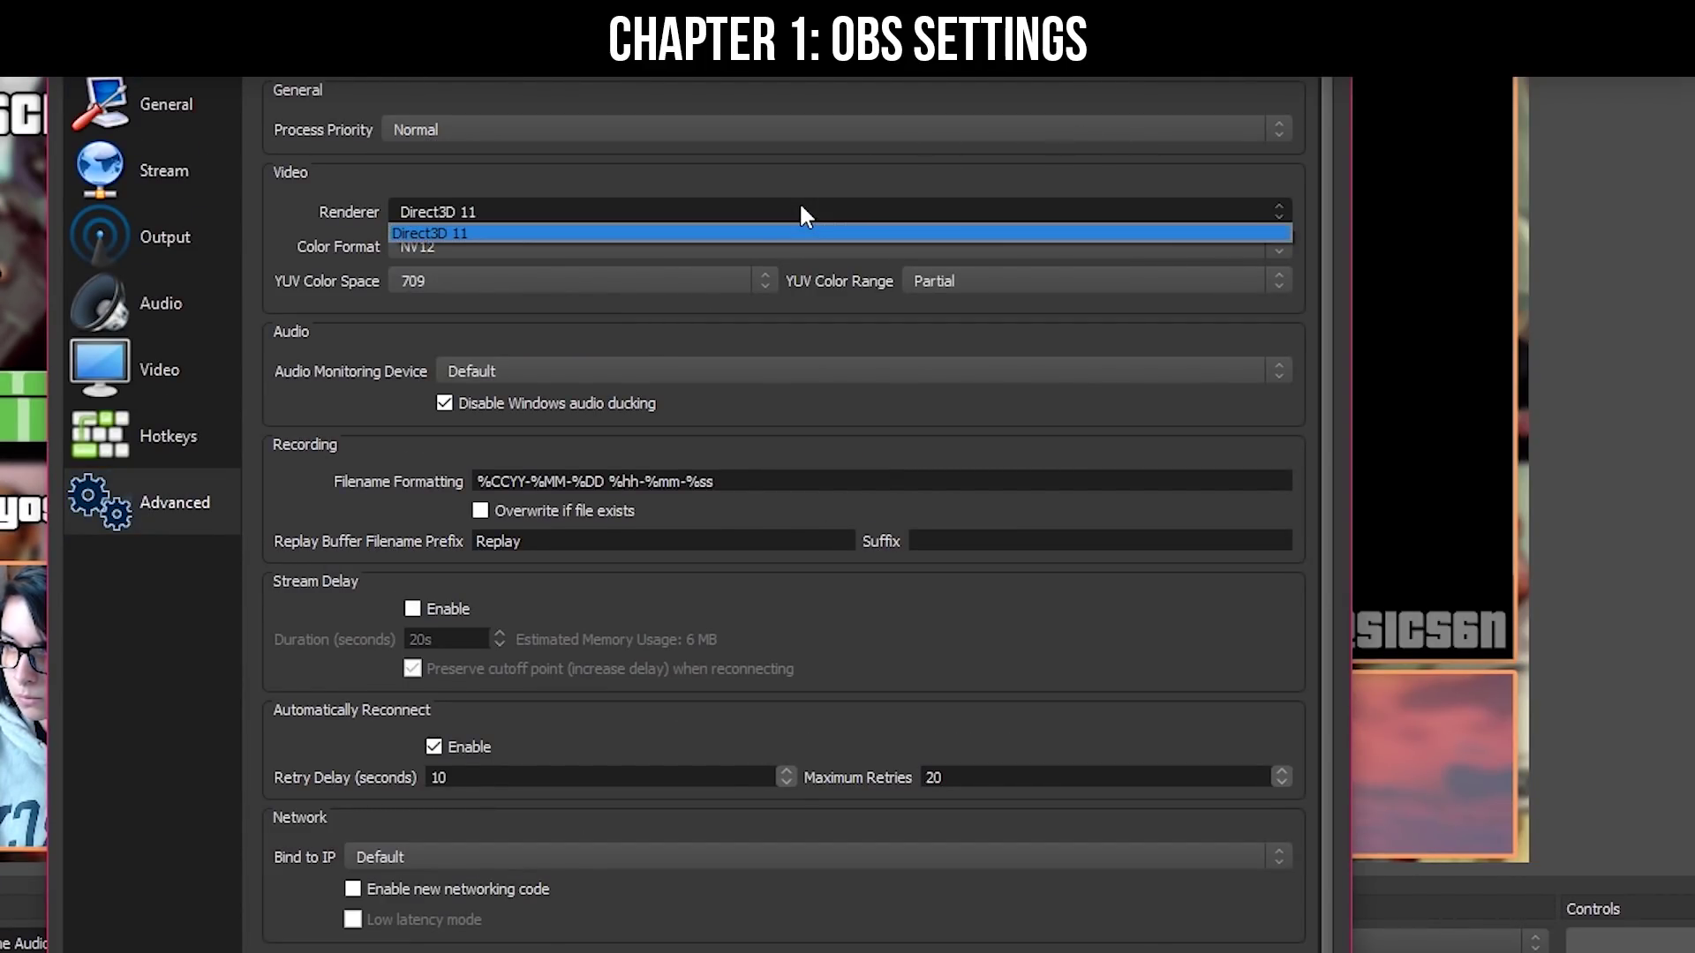
left_click(800, 210)
left_click(762, 247)
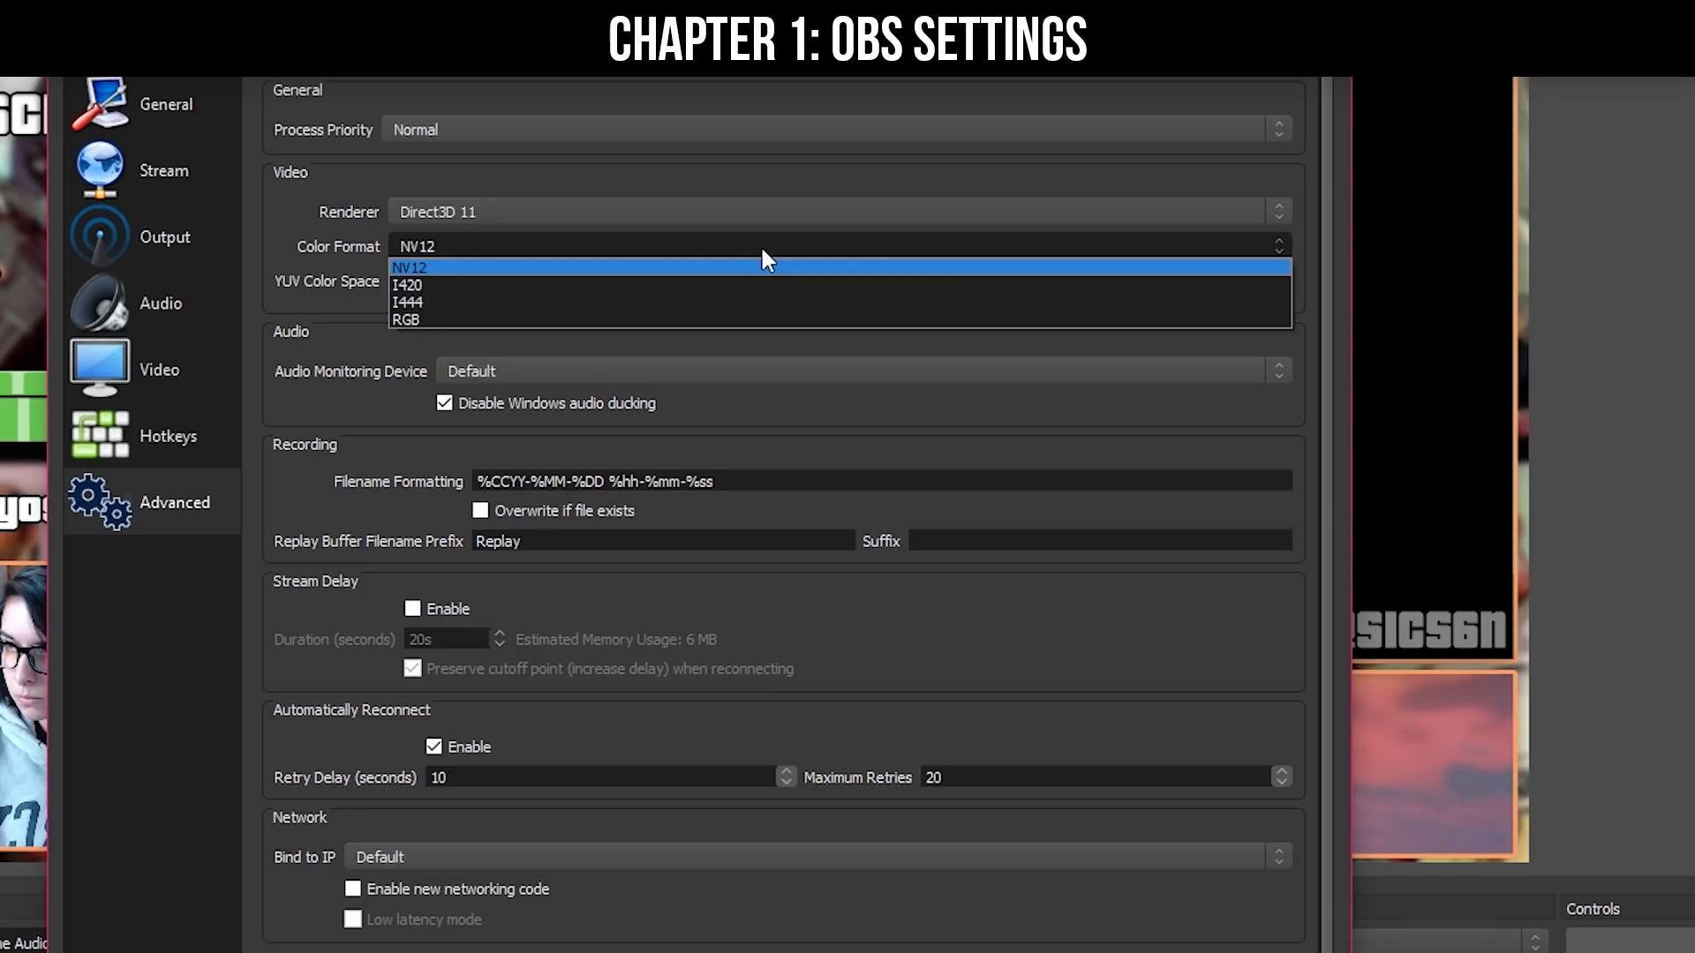
left_click(762, 248)
- Review the YUV color space, YUV color range and audio monitoring device options
left_click(731, 284)
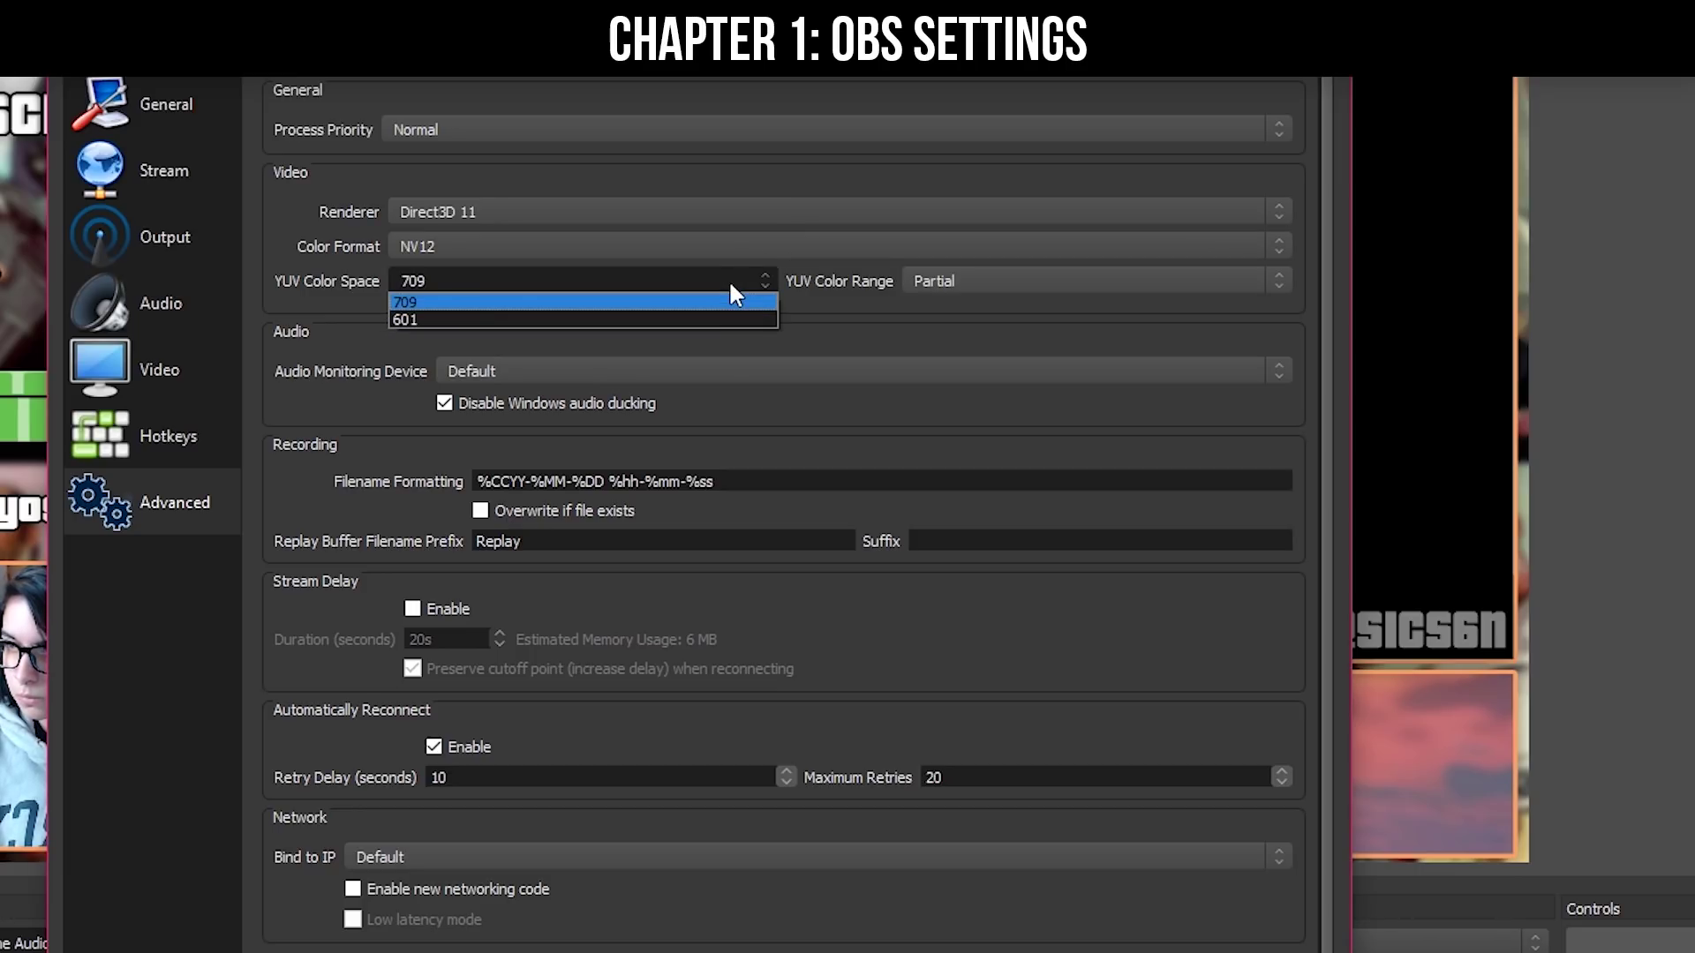
left_click(730, 284)
left_click(1098, 277)
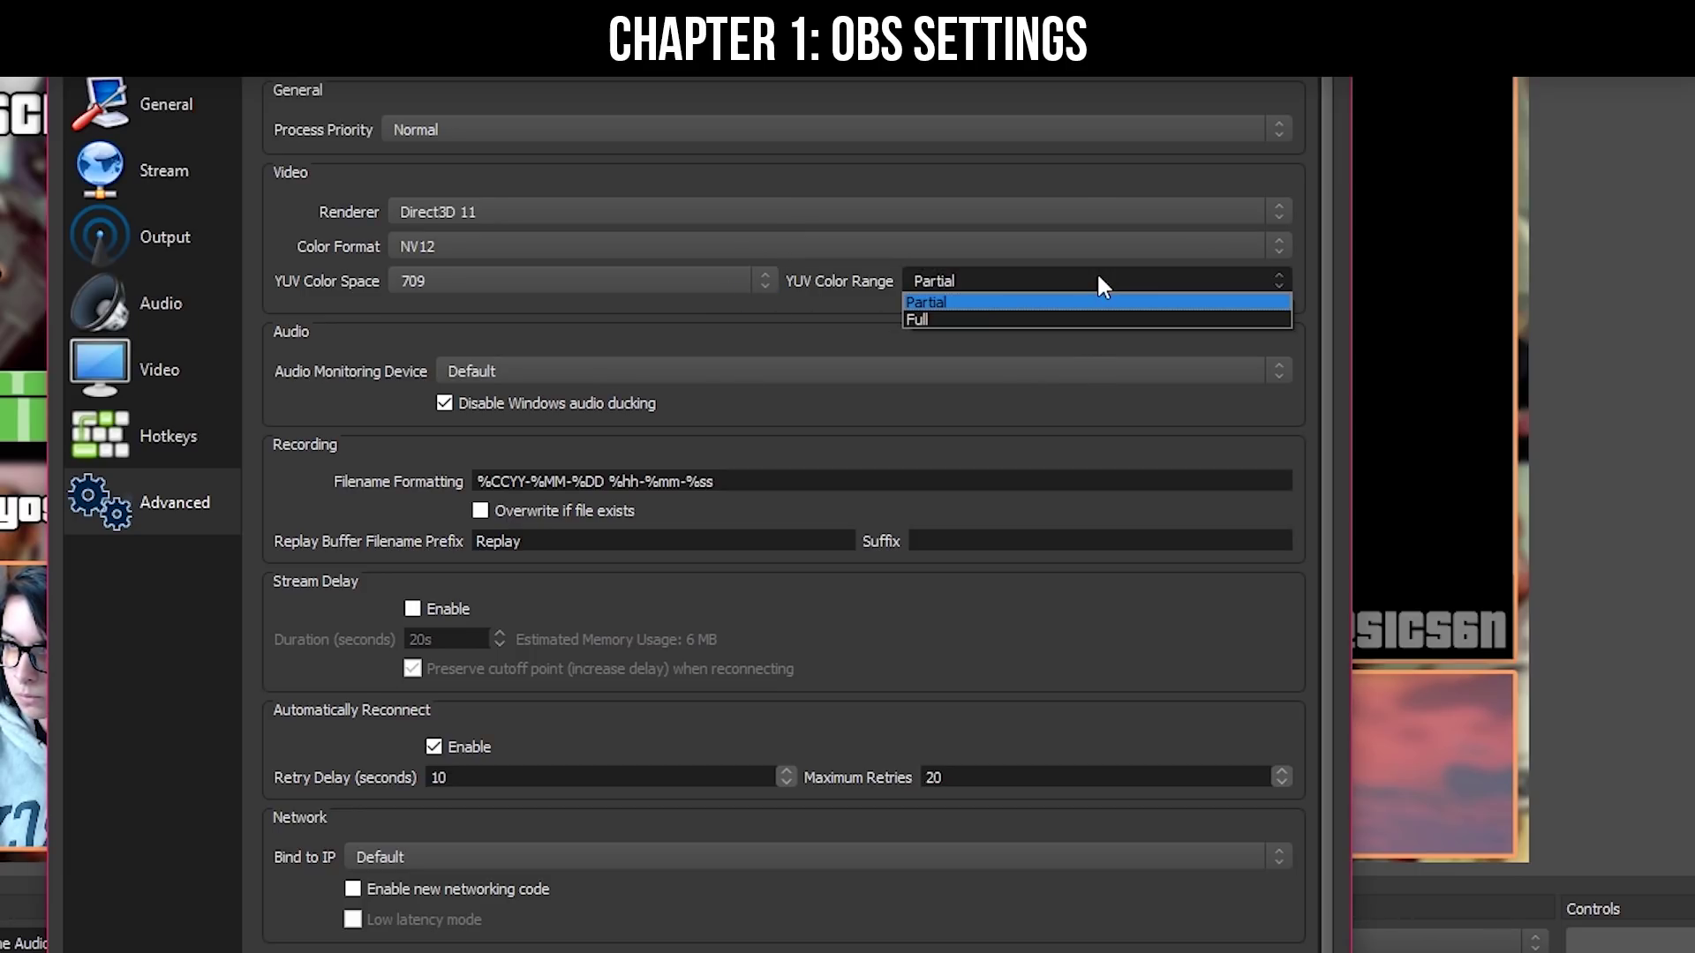
left_click(1098, 277)
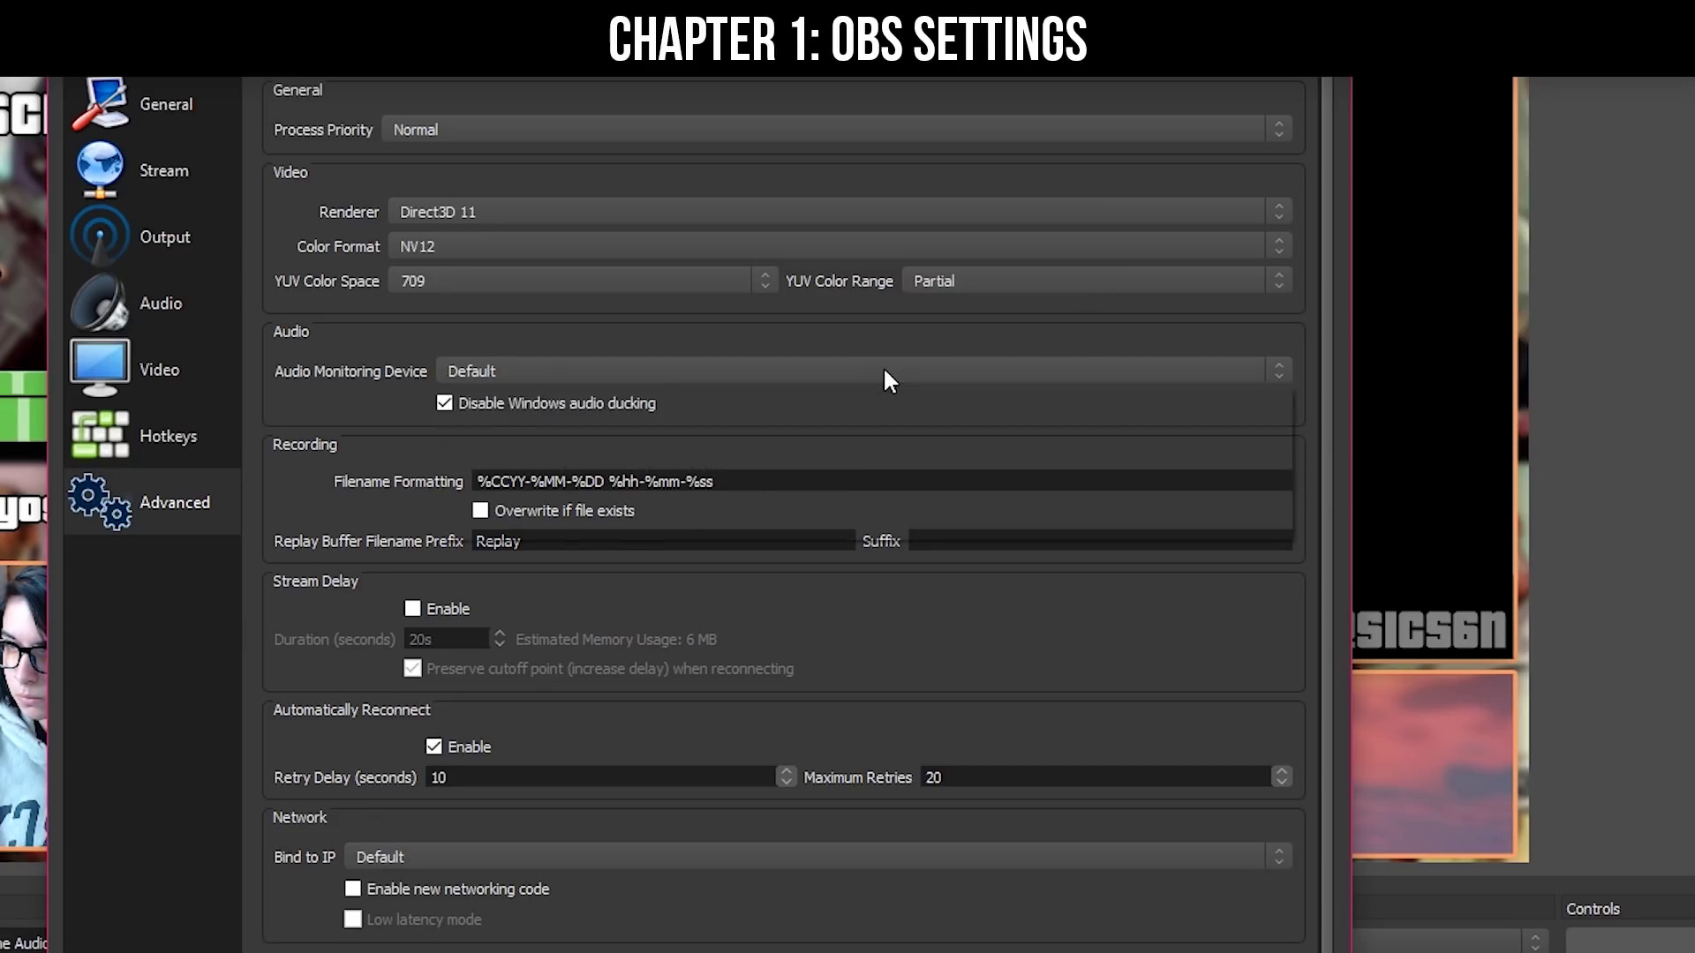
left_click(884, 369)
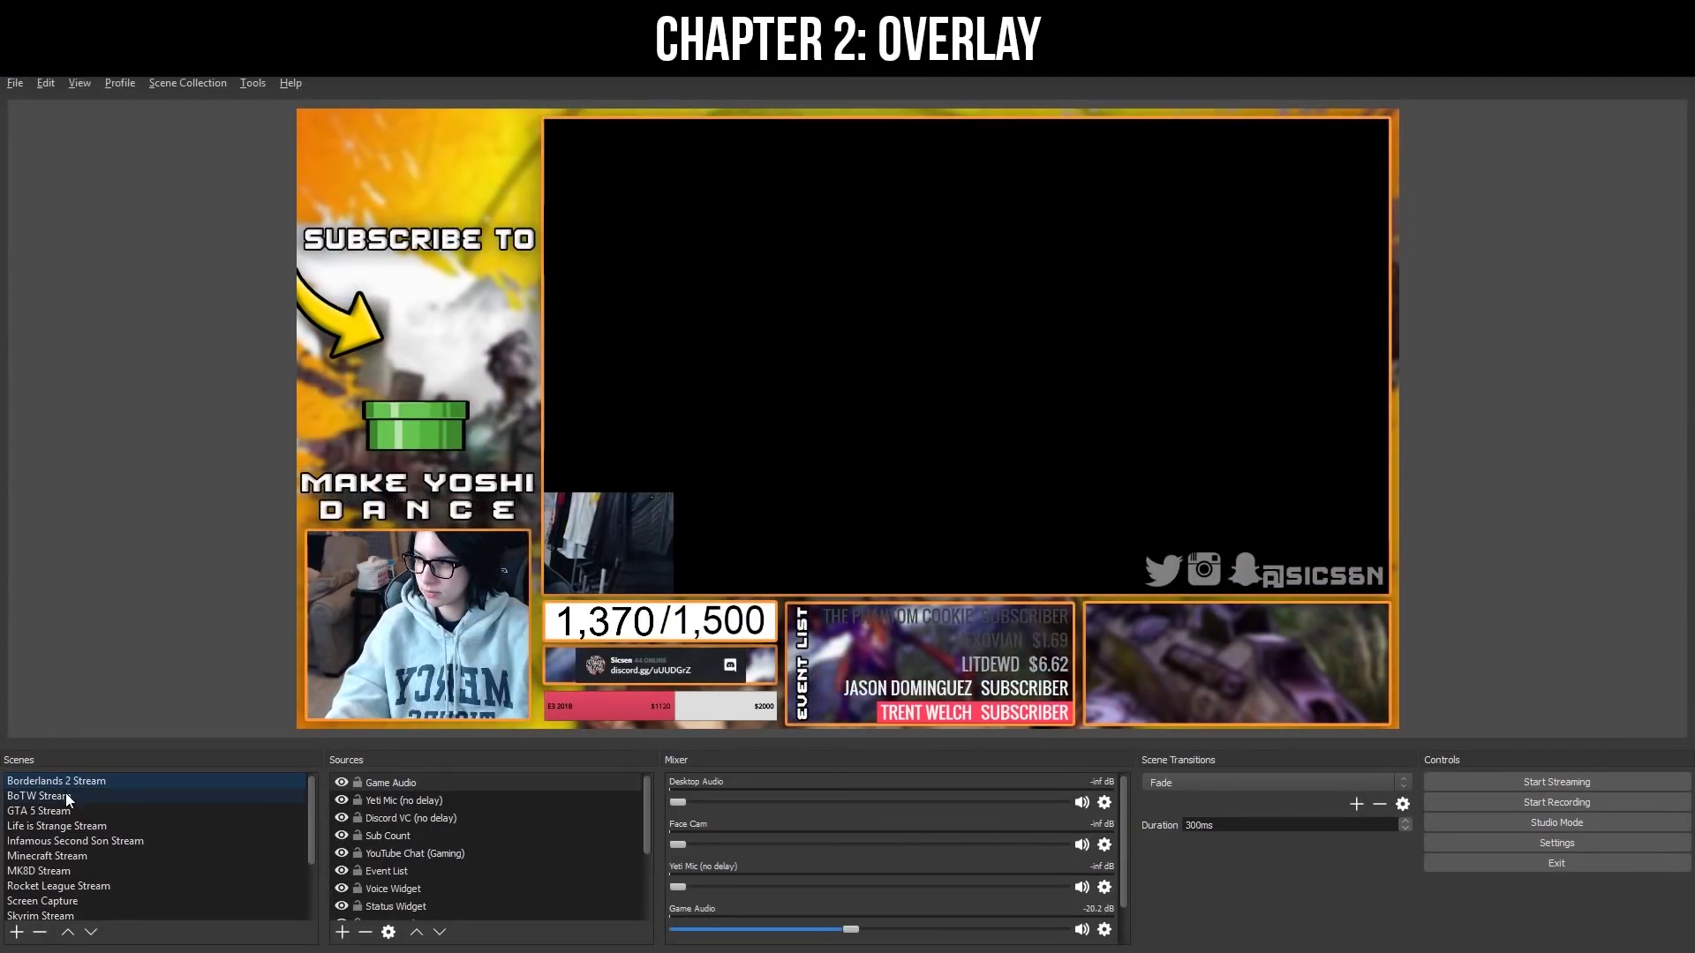
- Look through the existing game stream scenes from BoTW Stream onward to compare their overlays
left_click(62, 797)
left_click(58, 812)
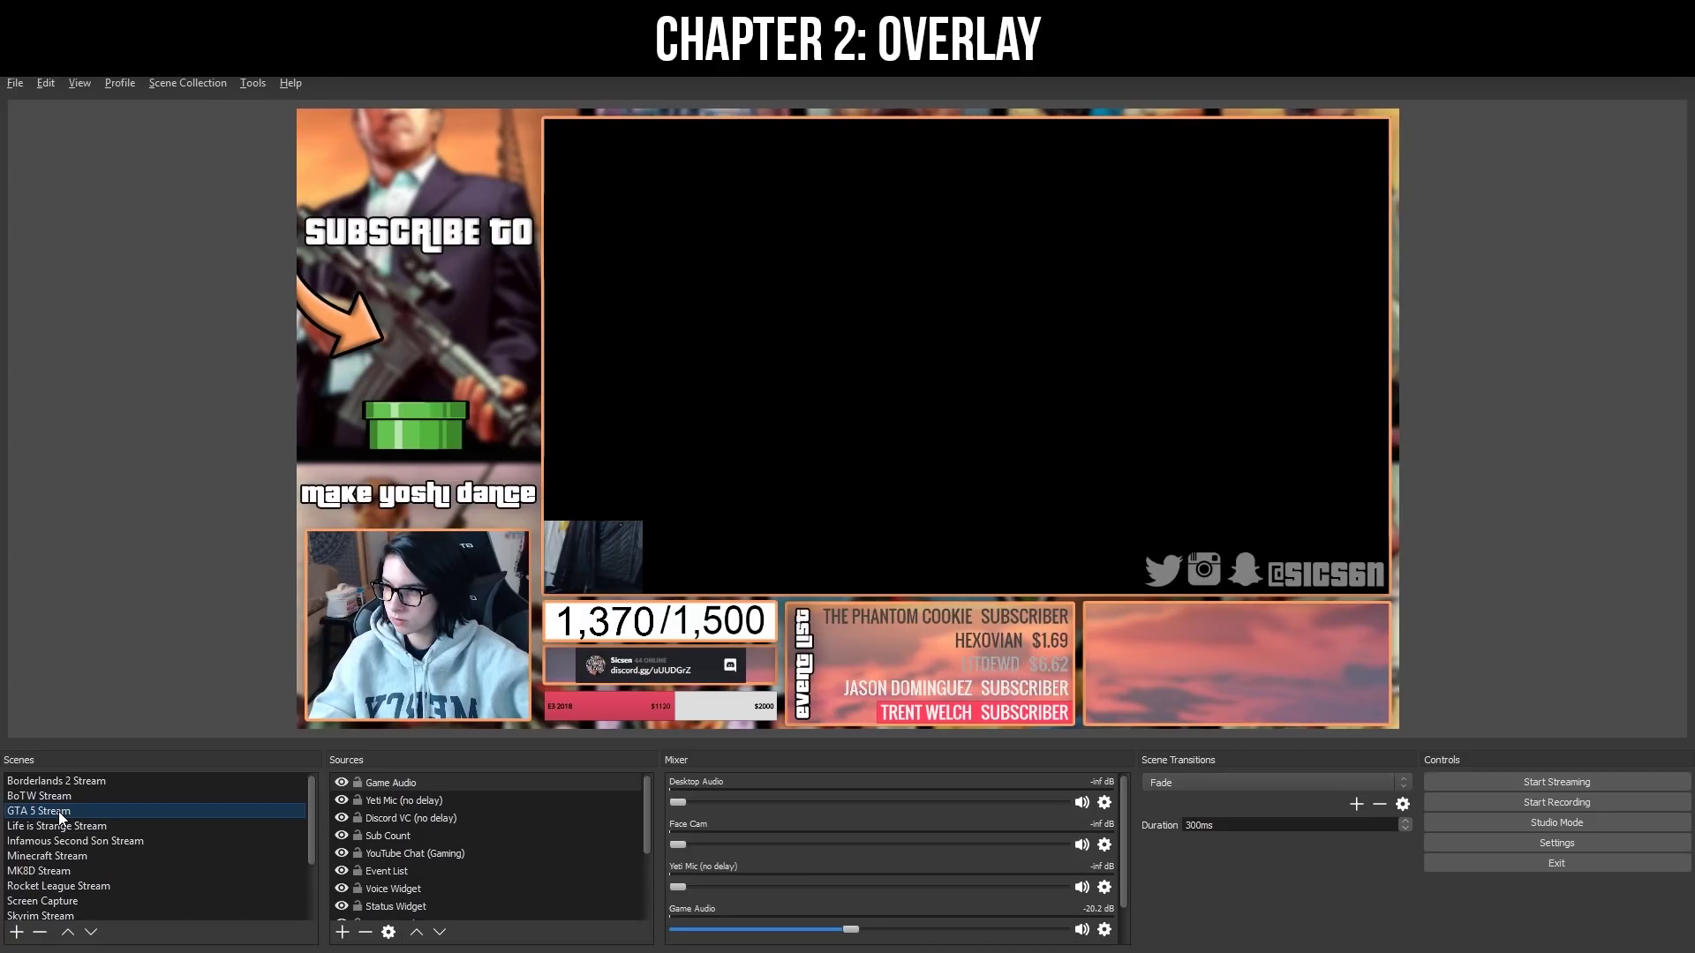
left_click(56, 826)
left_click(57, 840)
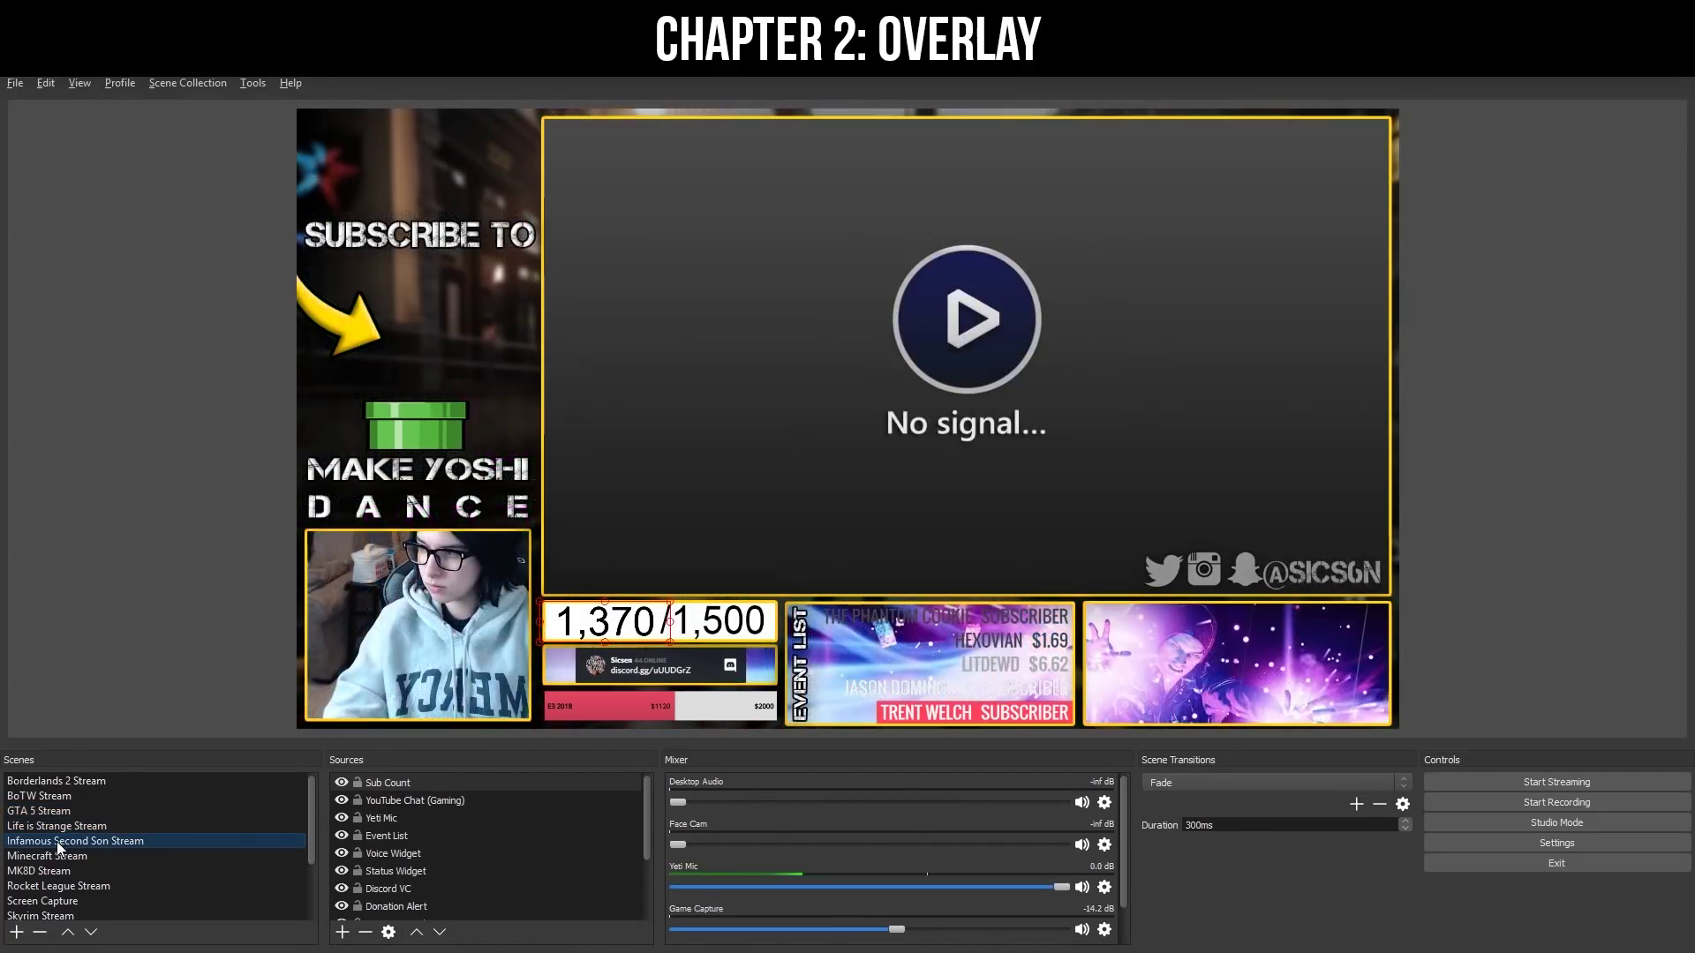
left_click(57, 854)
left_click(136, 741)
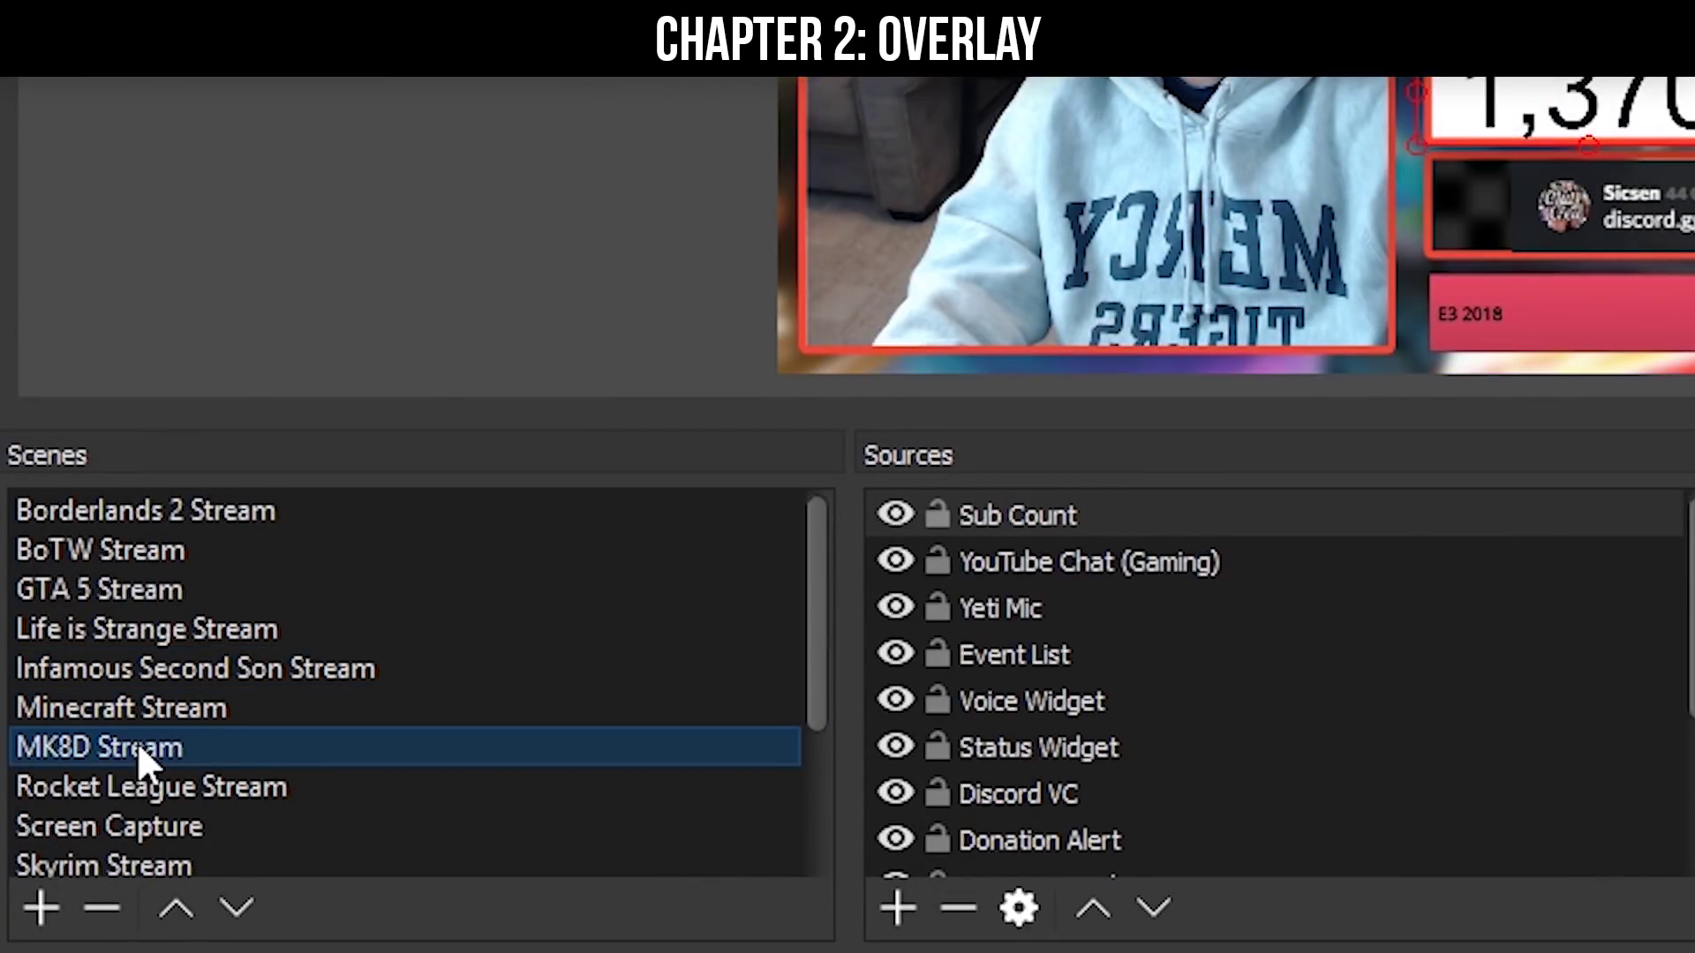
left_click(132, 793)
left_click(132, 819)
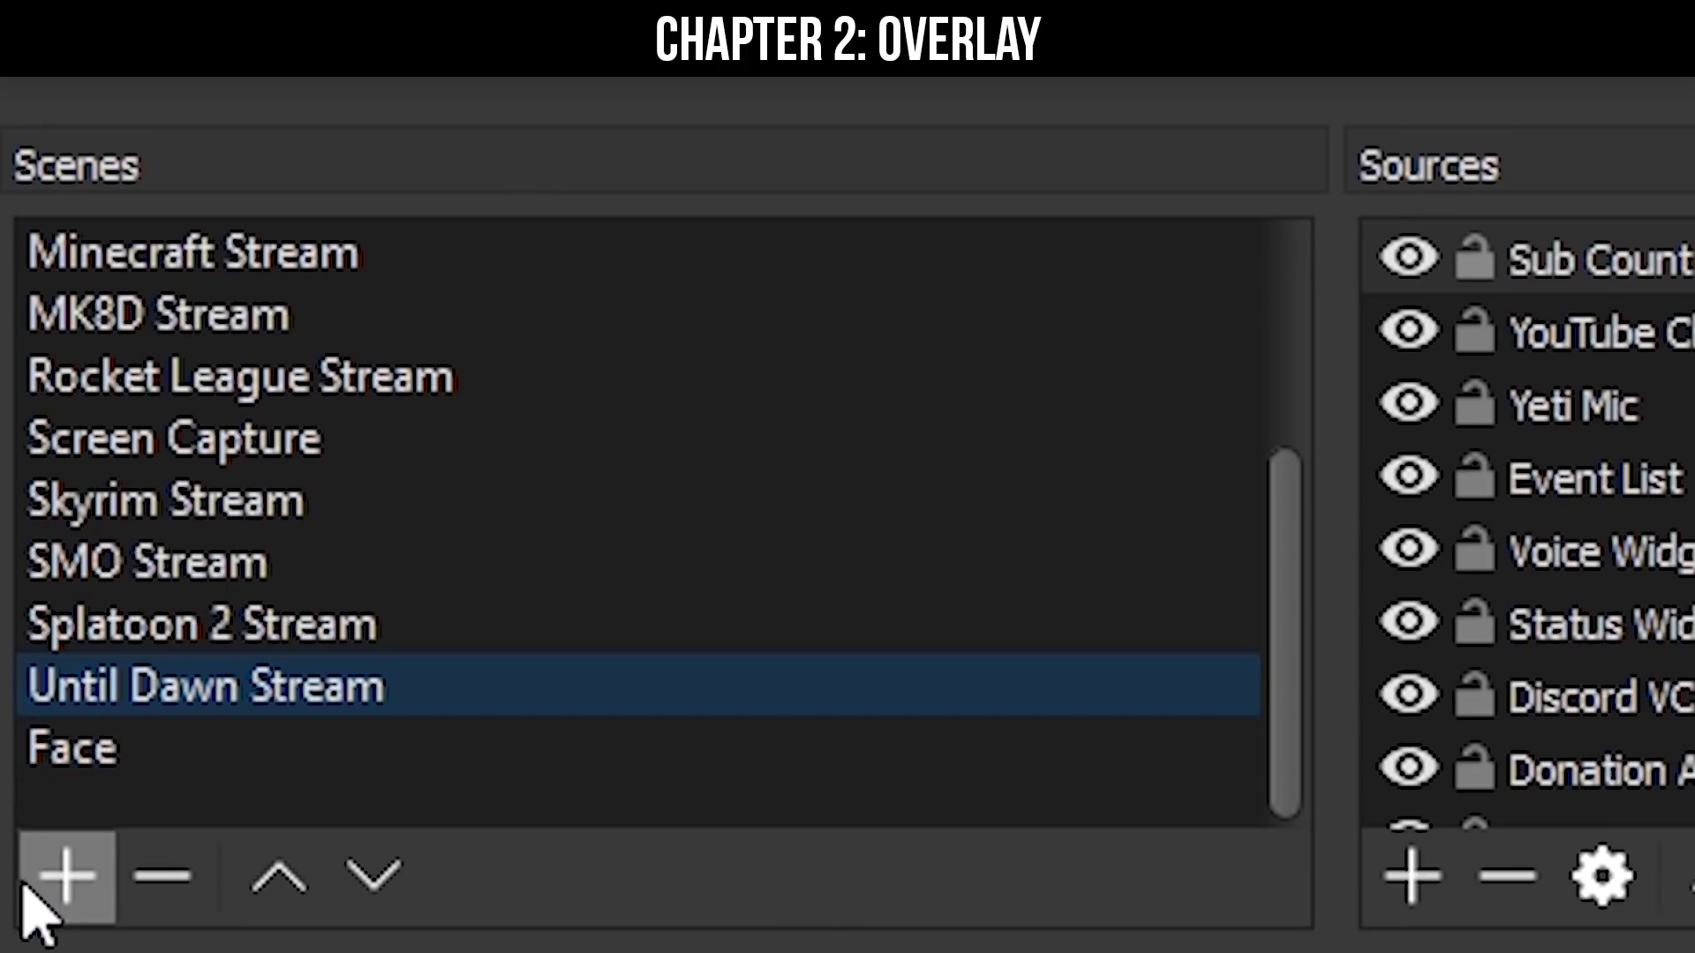
- Create a scene named "Grand Theft Auto 5 Stream" and add an image source named "Grand Theft Auto 5 Overlay" to it
type("Grand Theft Auto 5 Stream")
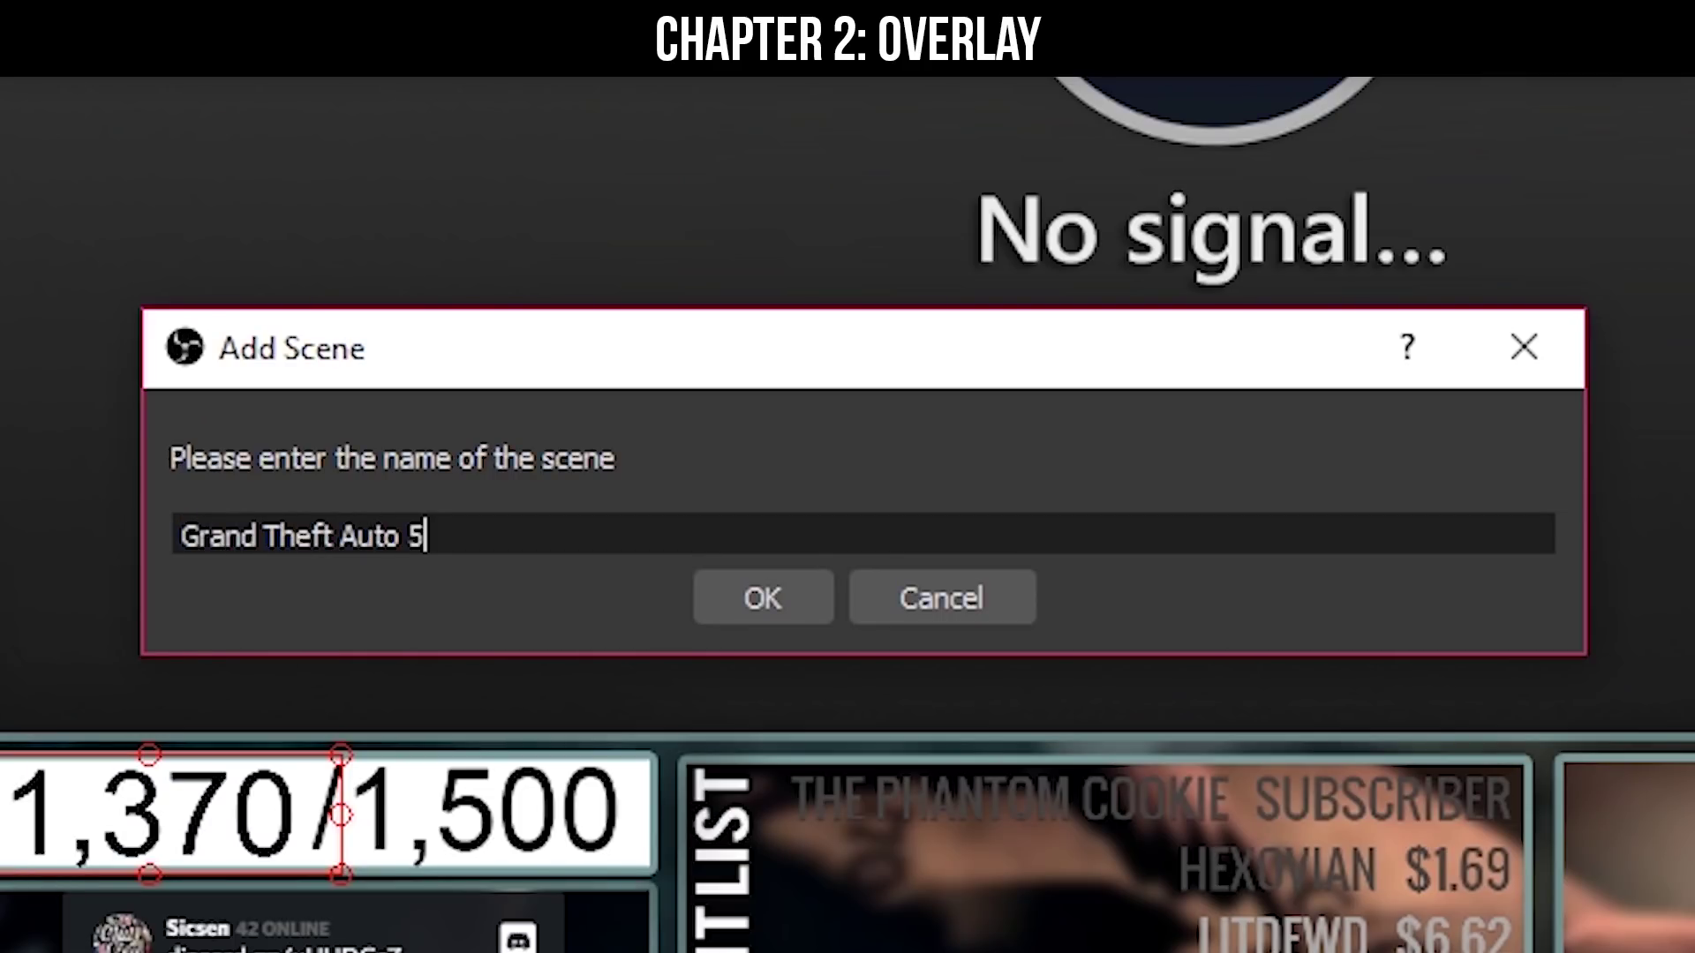
key("Return")
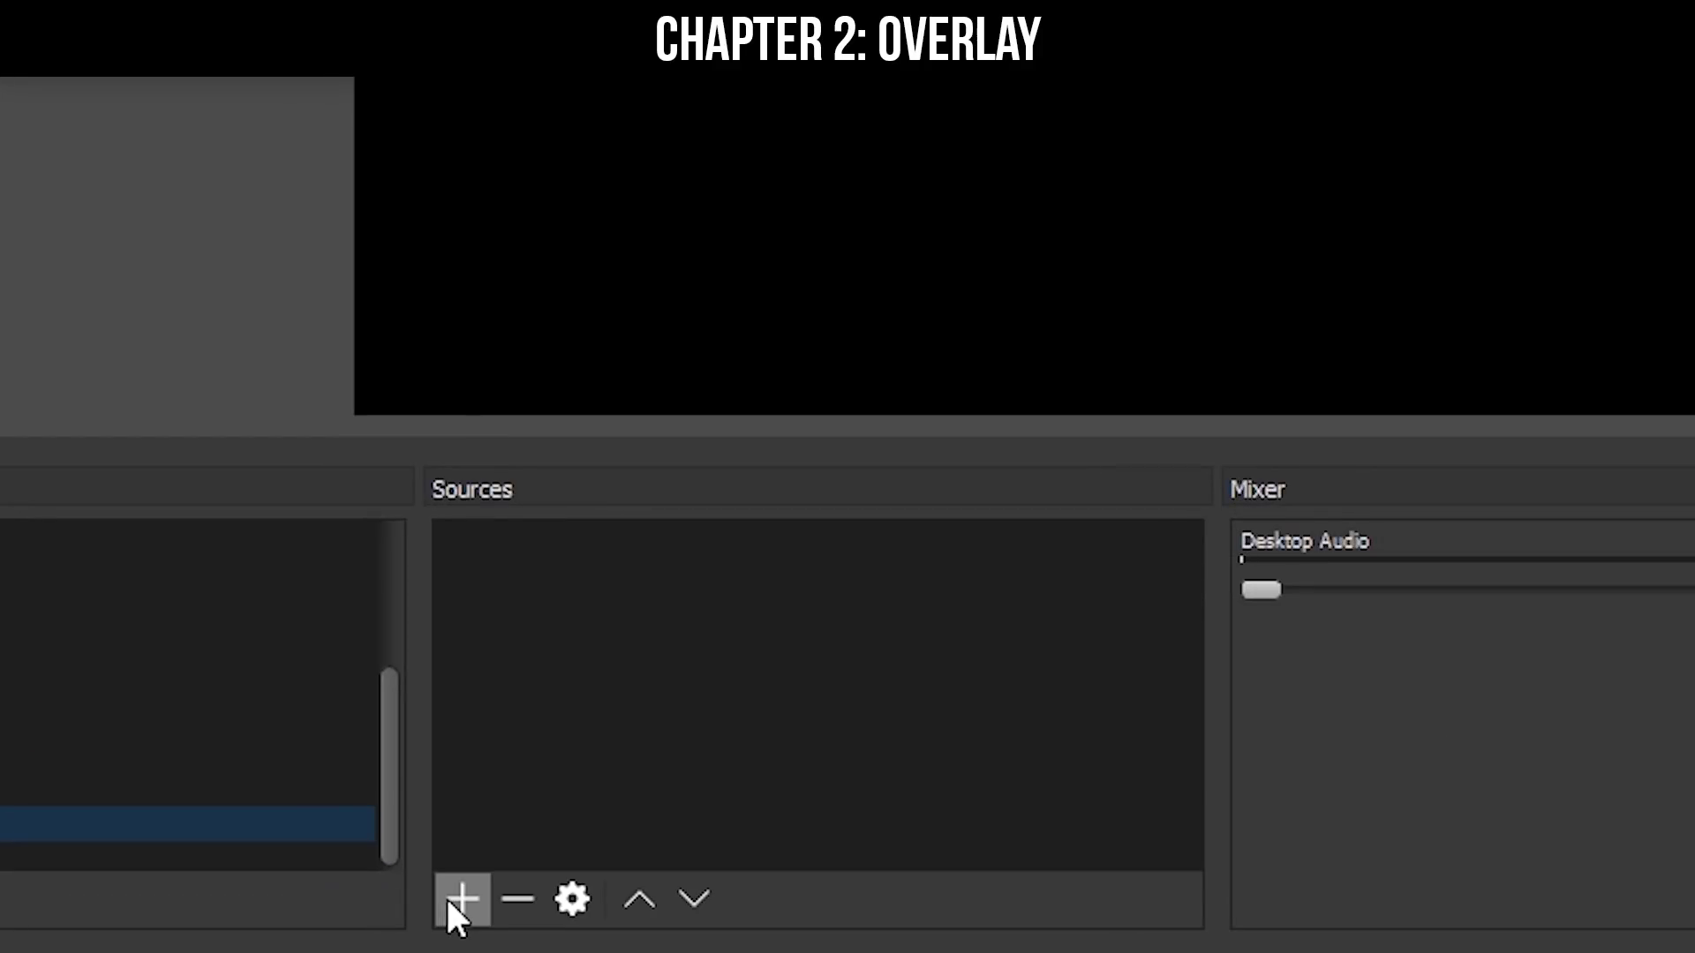
left_click(355, 934)
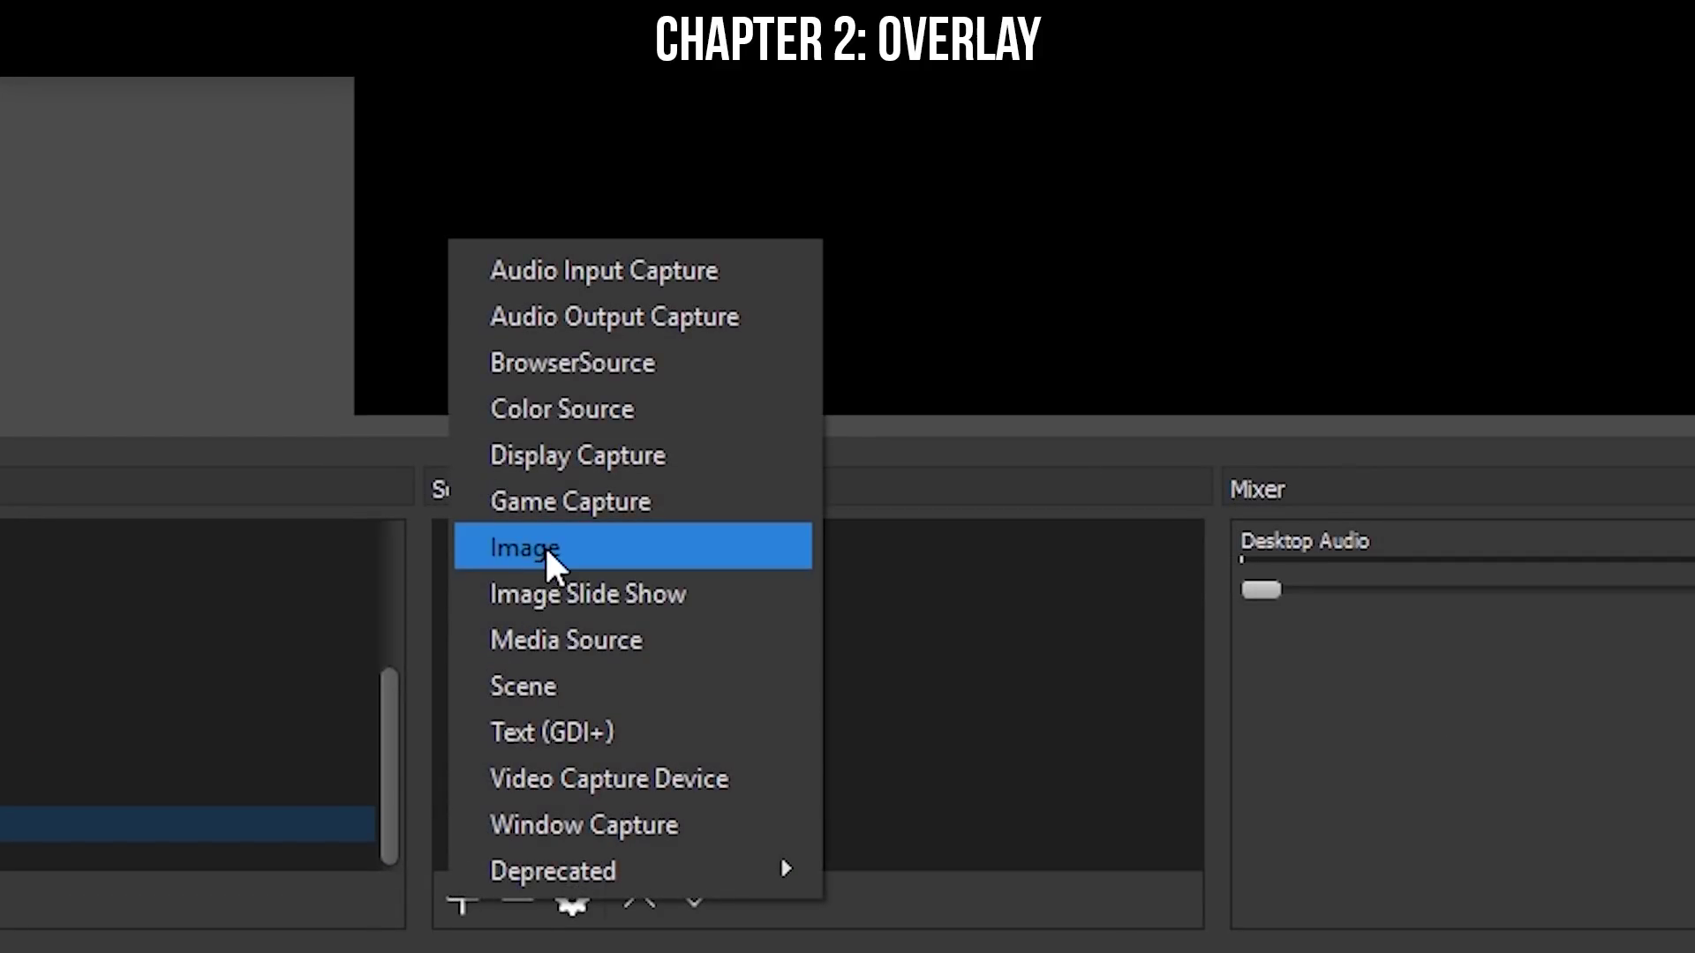
left_click(549, 563)
type("Grand Theft Auto 5 Overlay")
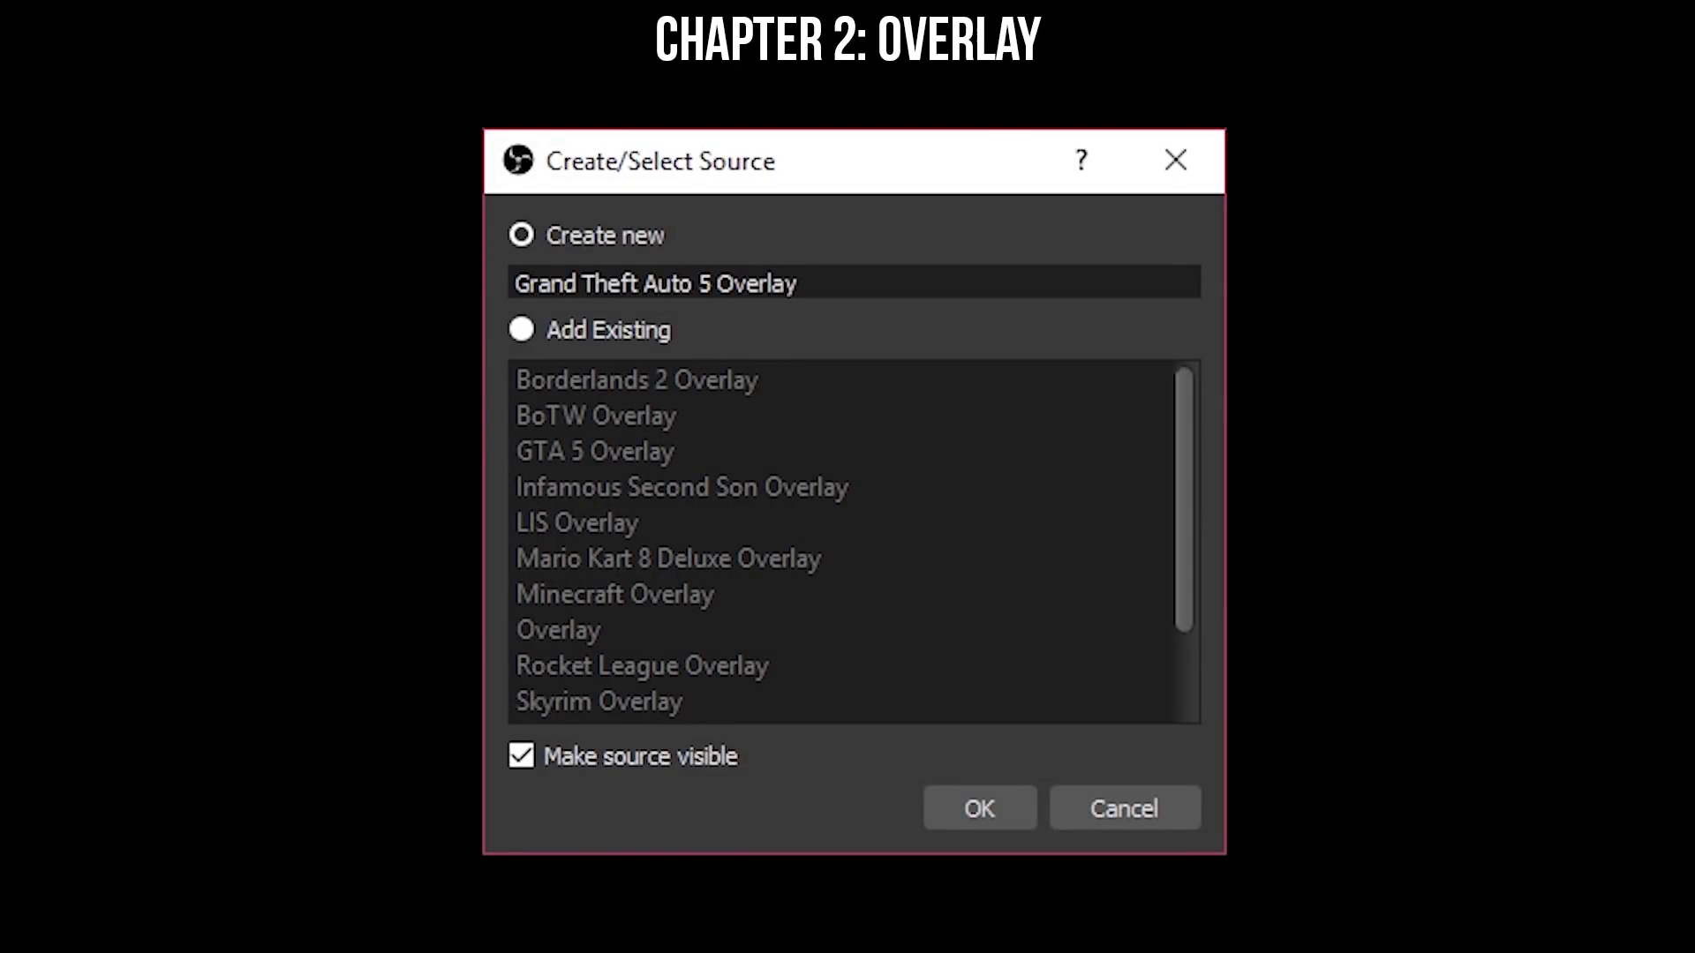
key("Return")
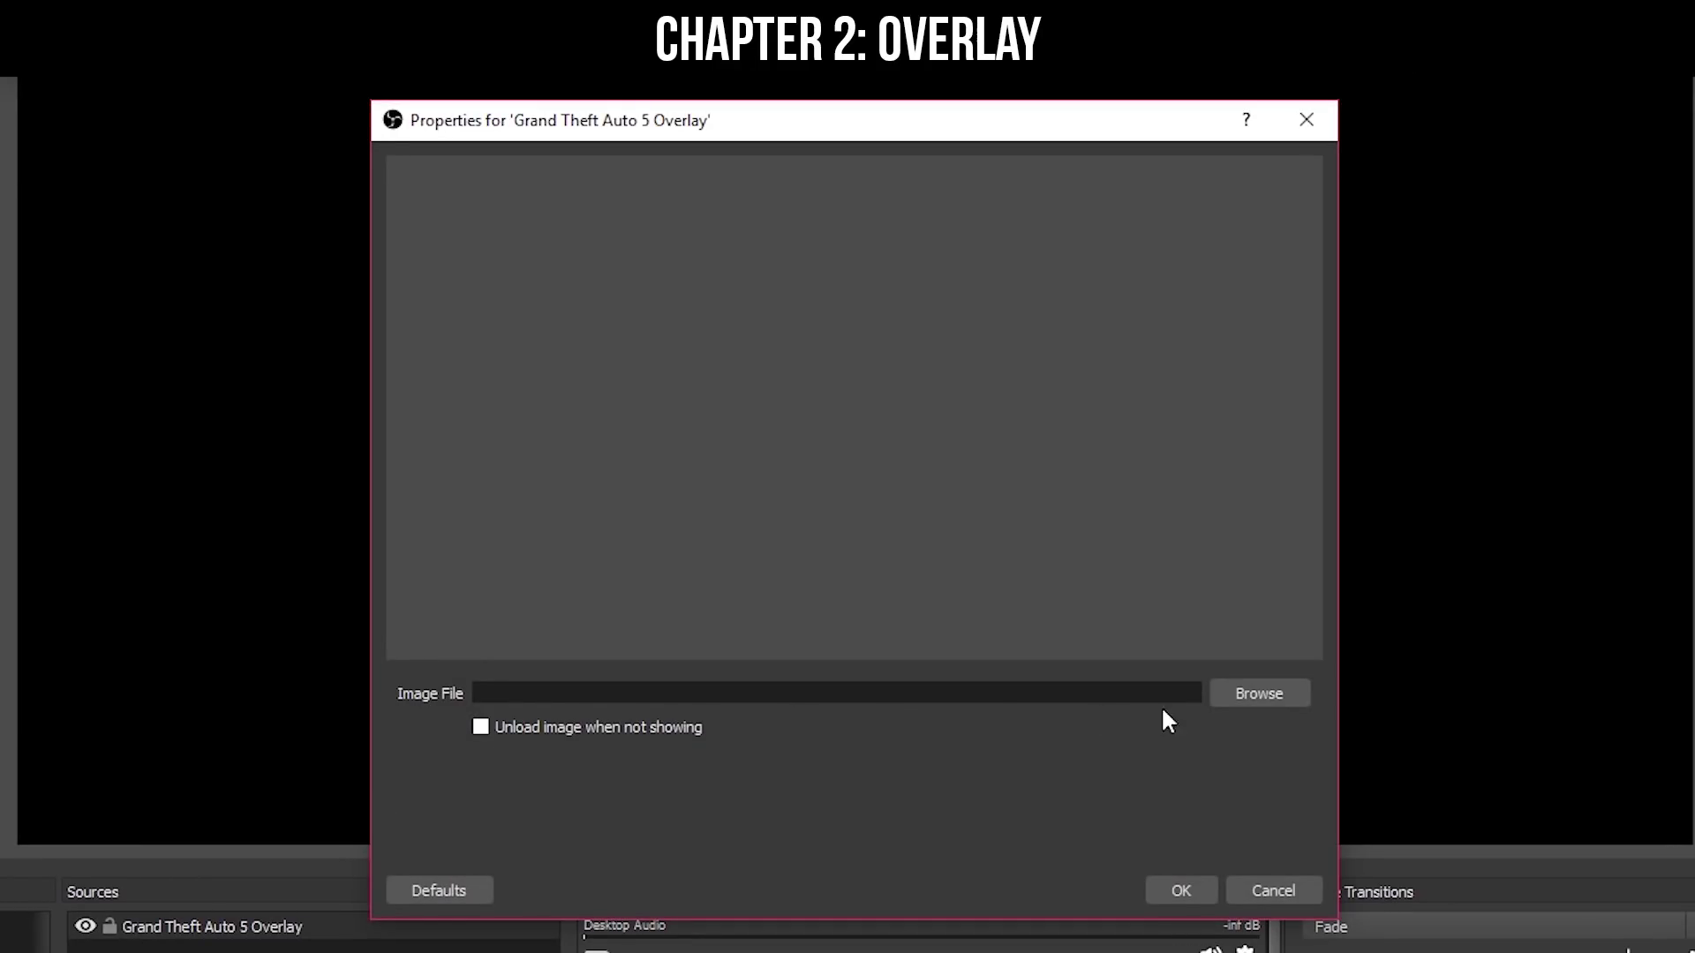
- Load the "GTA 5 Stream Overlay" image from the GTA 5 folder into the overlay source and accept its properties
left_click(1259, 694)
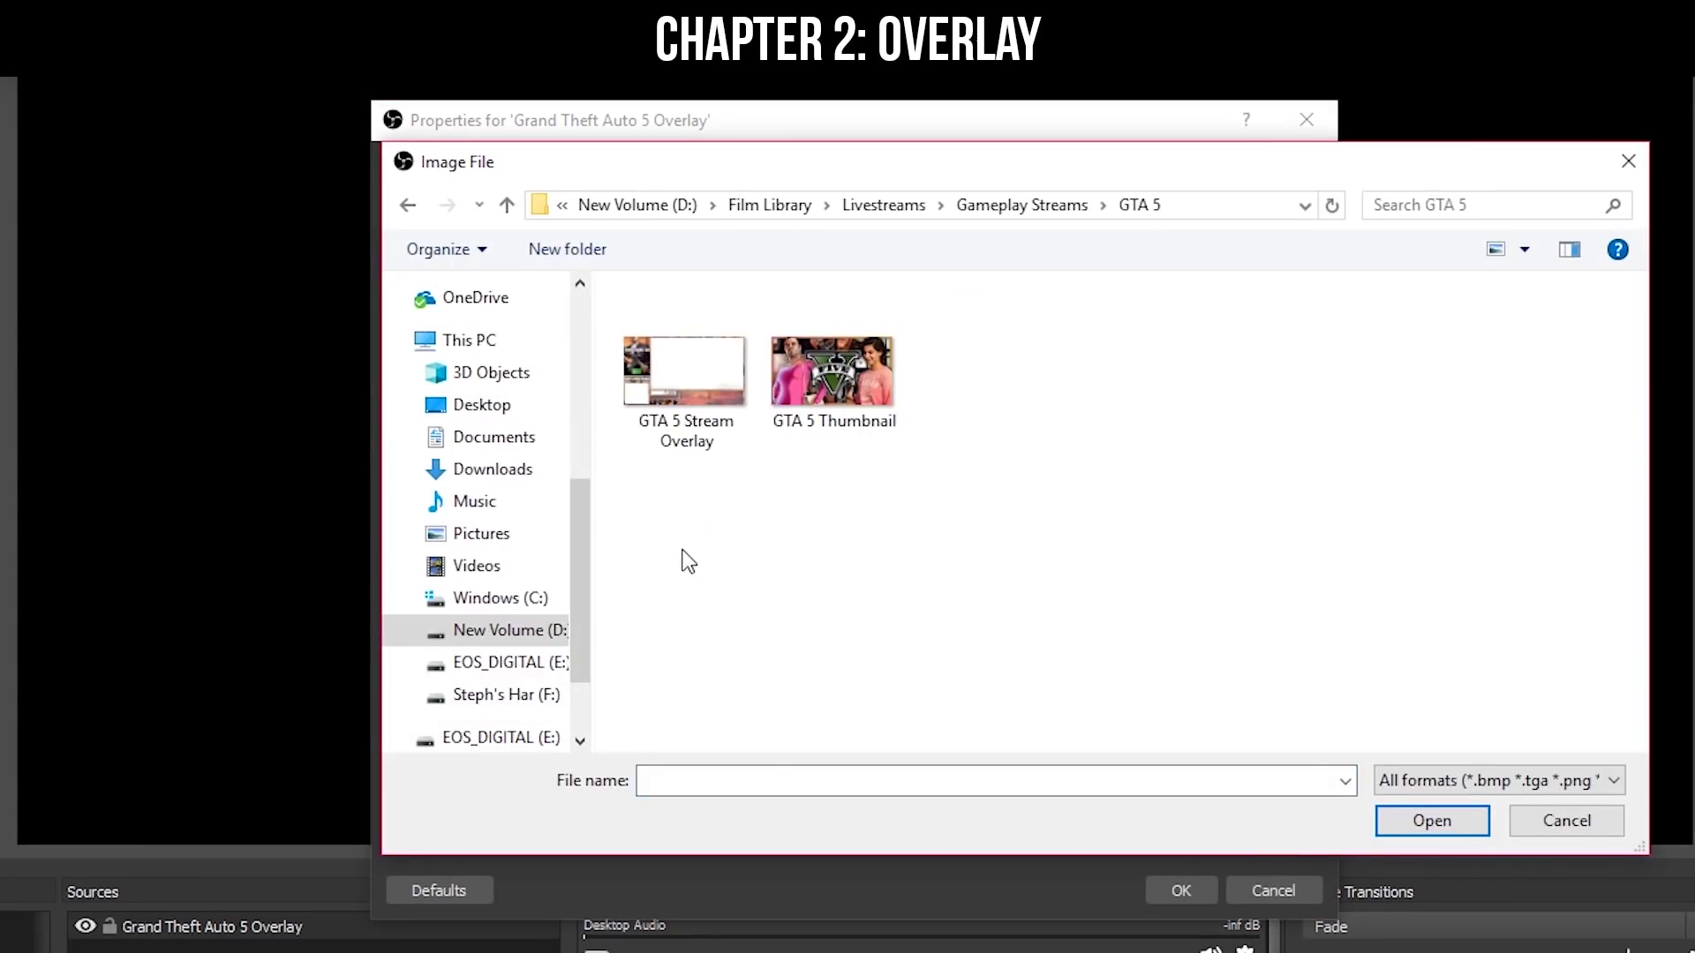
double_click(692, 390)
left_click(1181, 891)
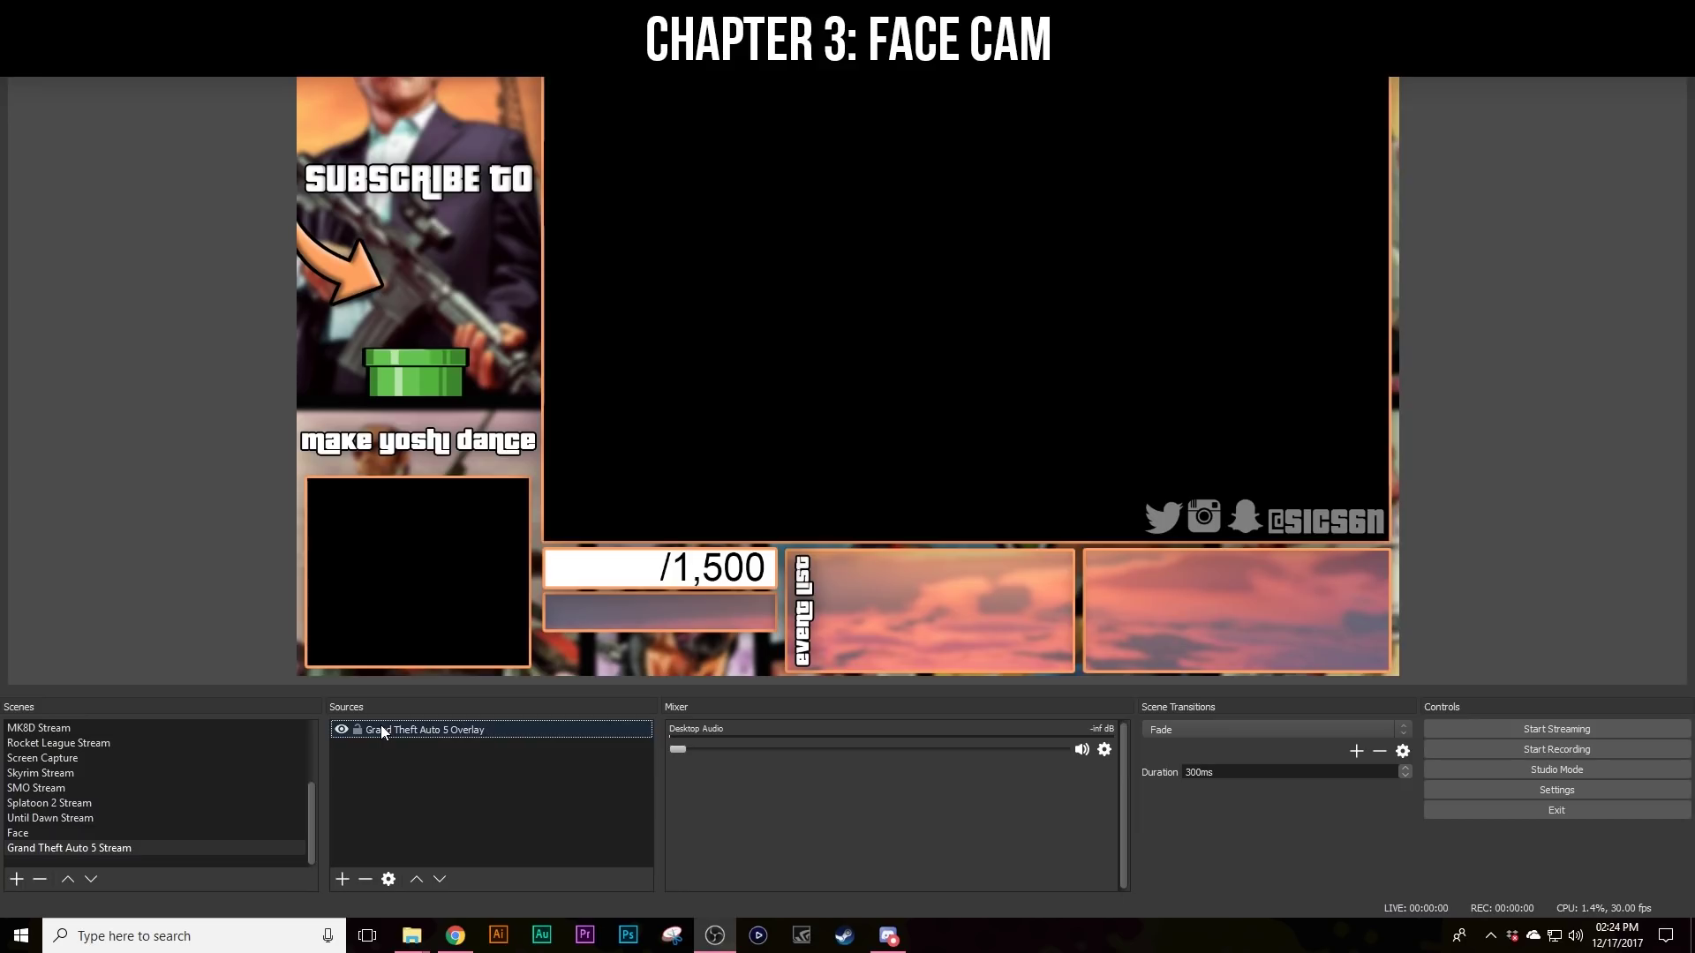
left_click(342, 880)
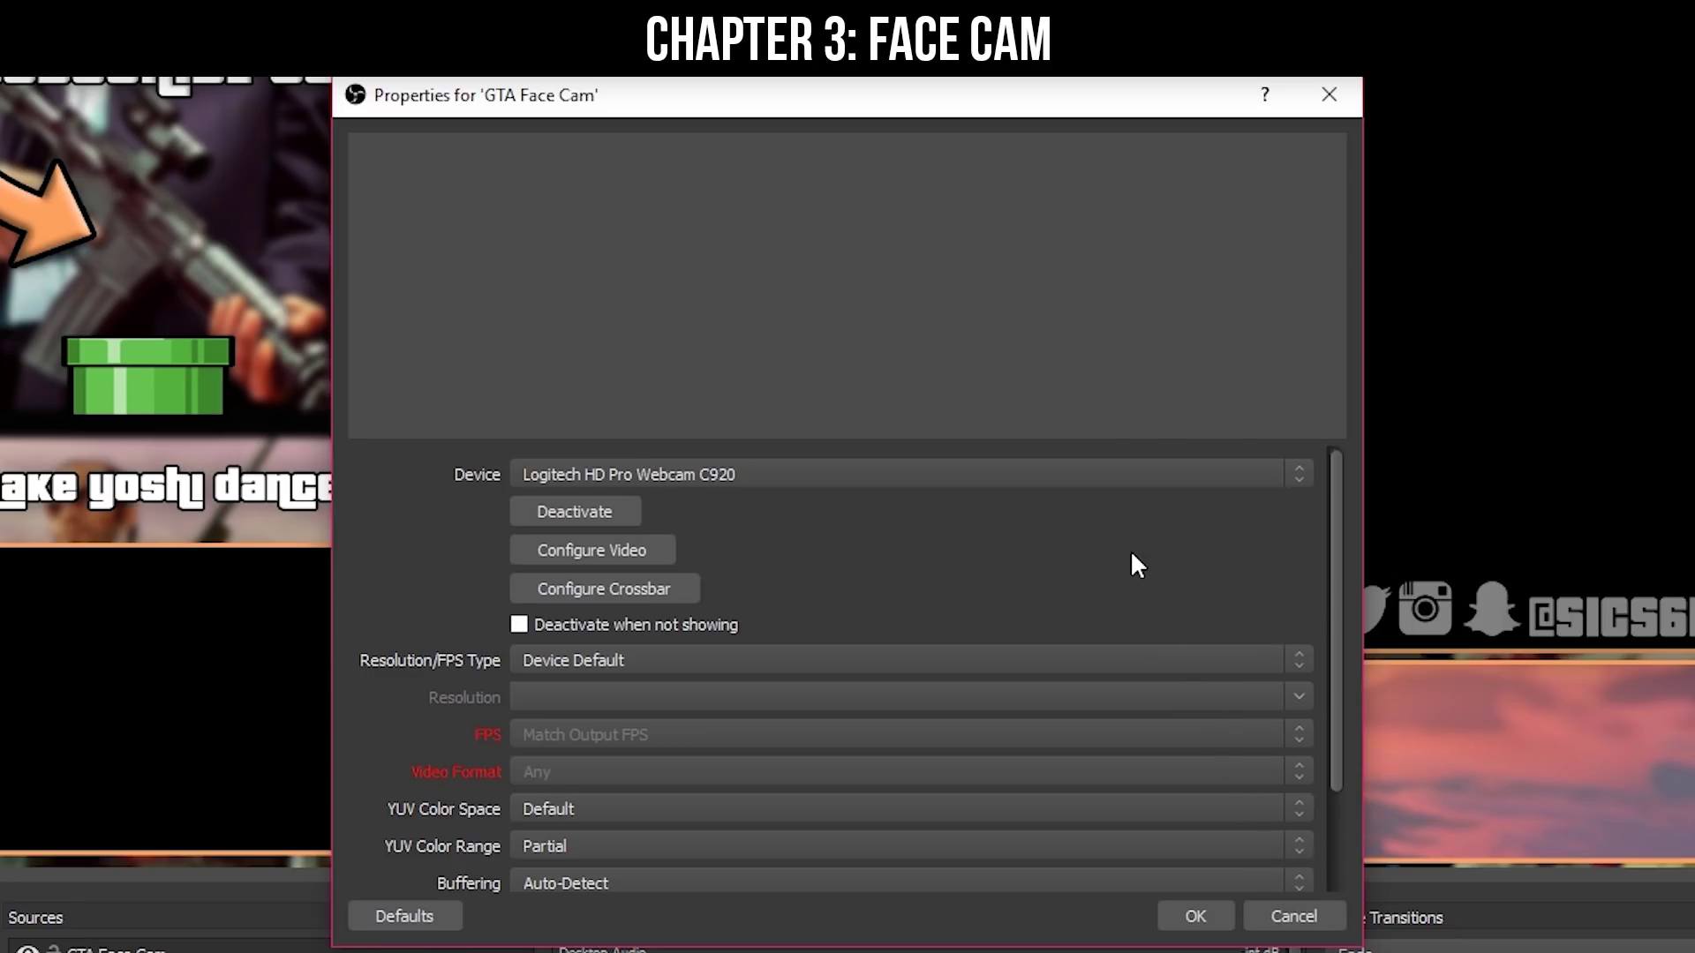
left_click(1117, 479)
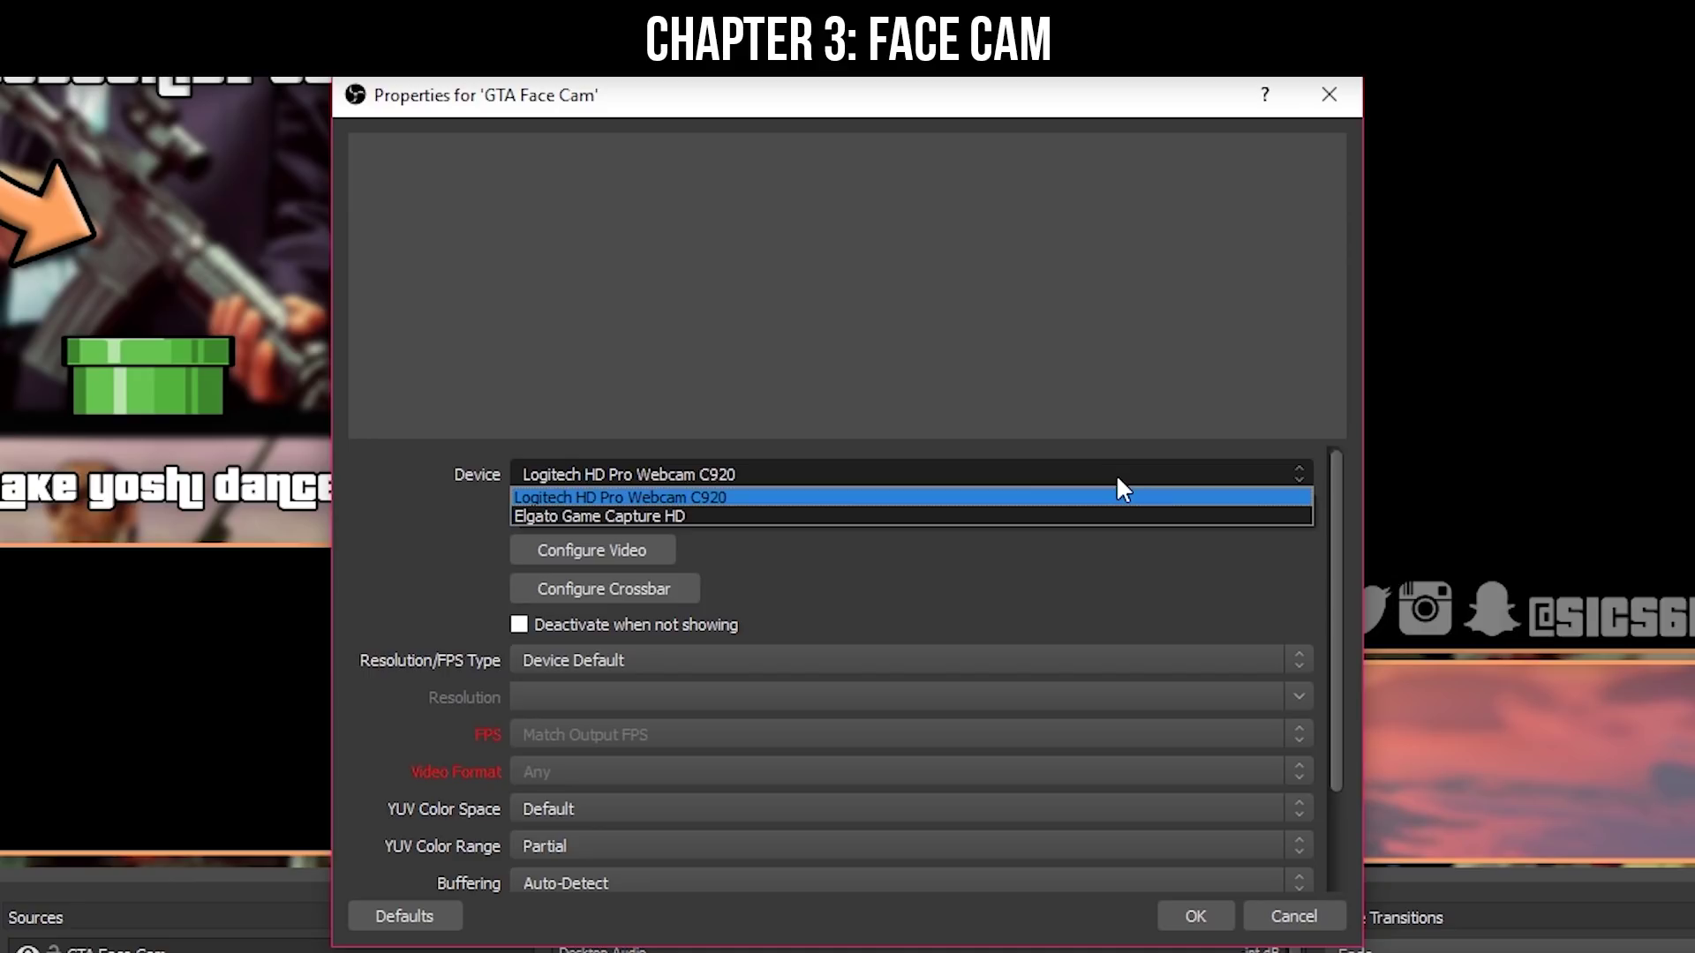
left_click(1117, 480)
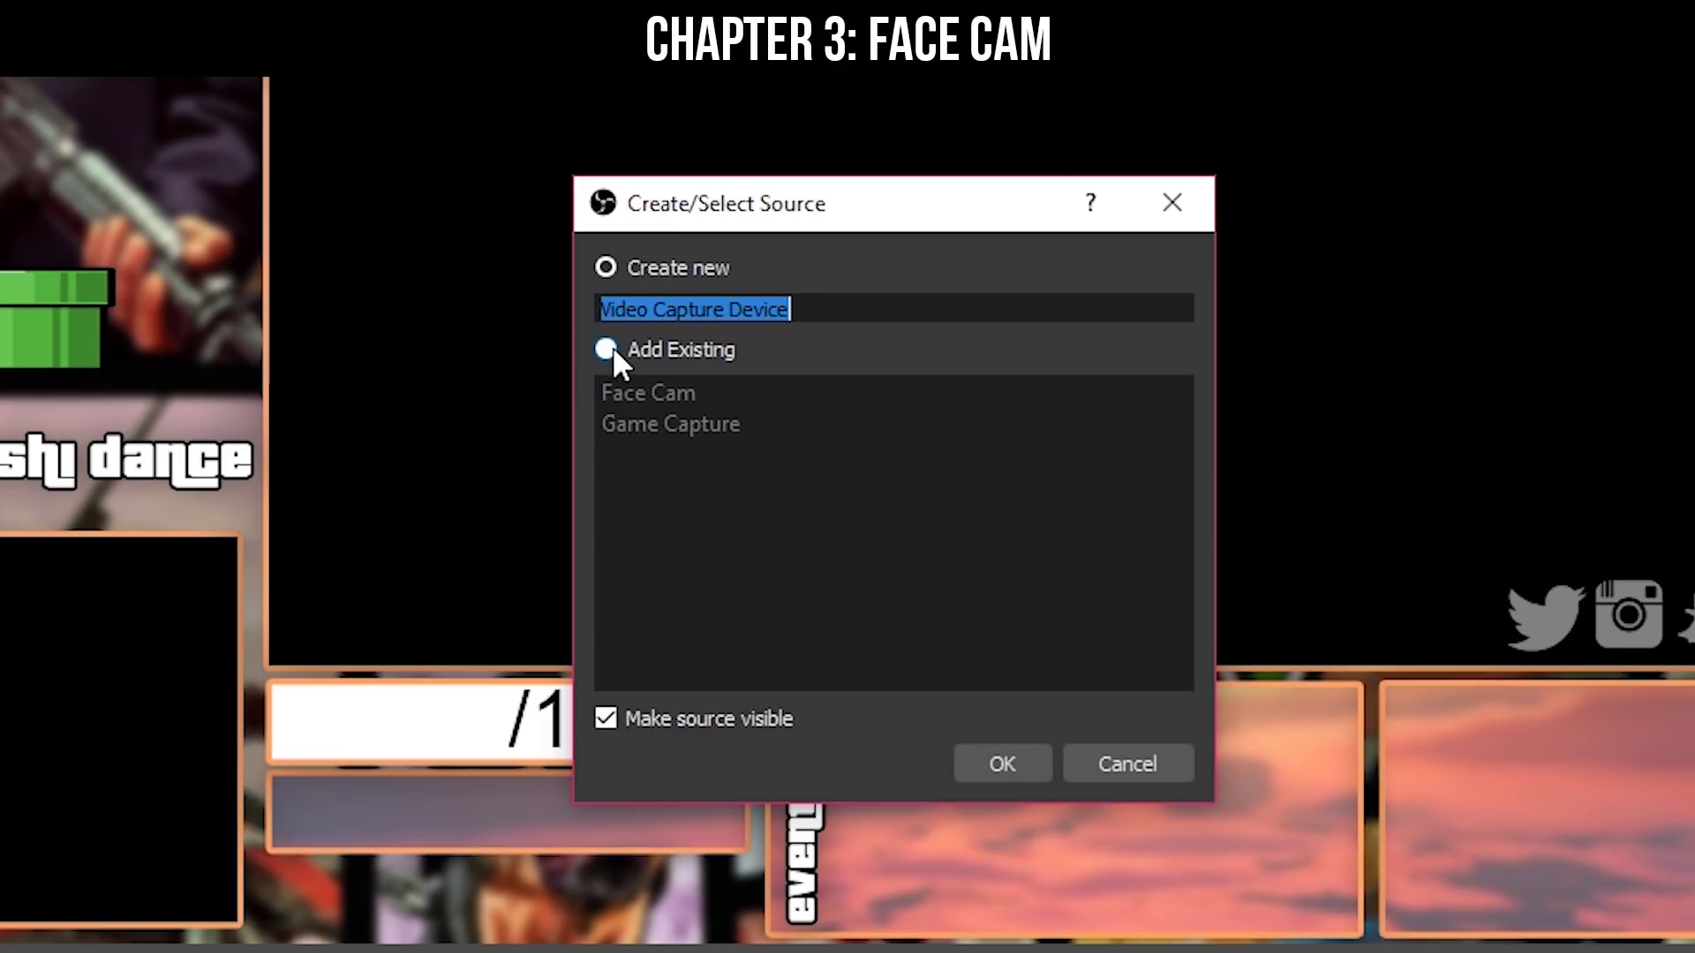
- Add the existing "Face Cam" video capture source to the Grand Theft Auto 5 scene
left_click(609, 348)
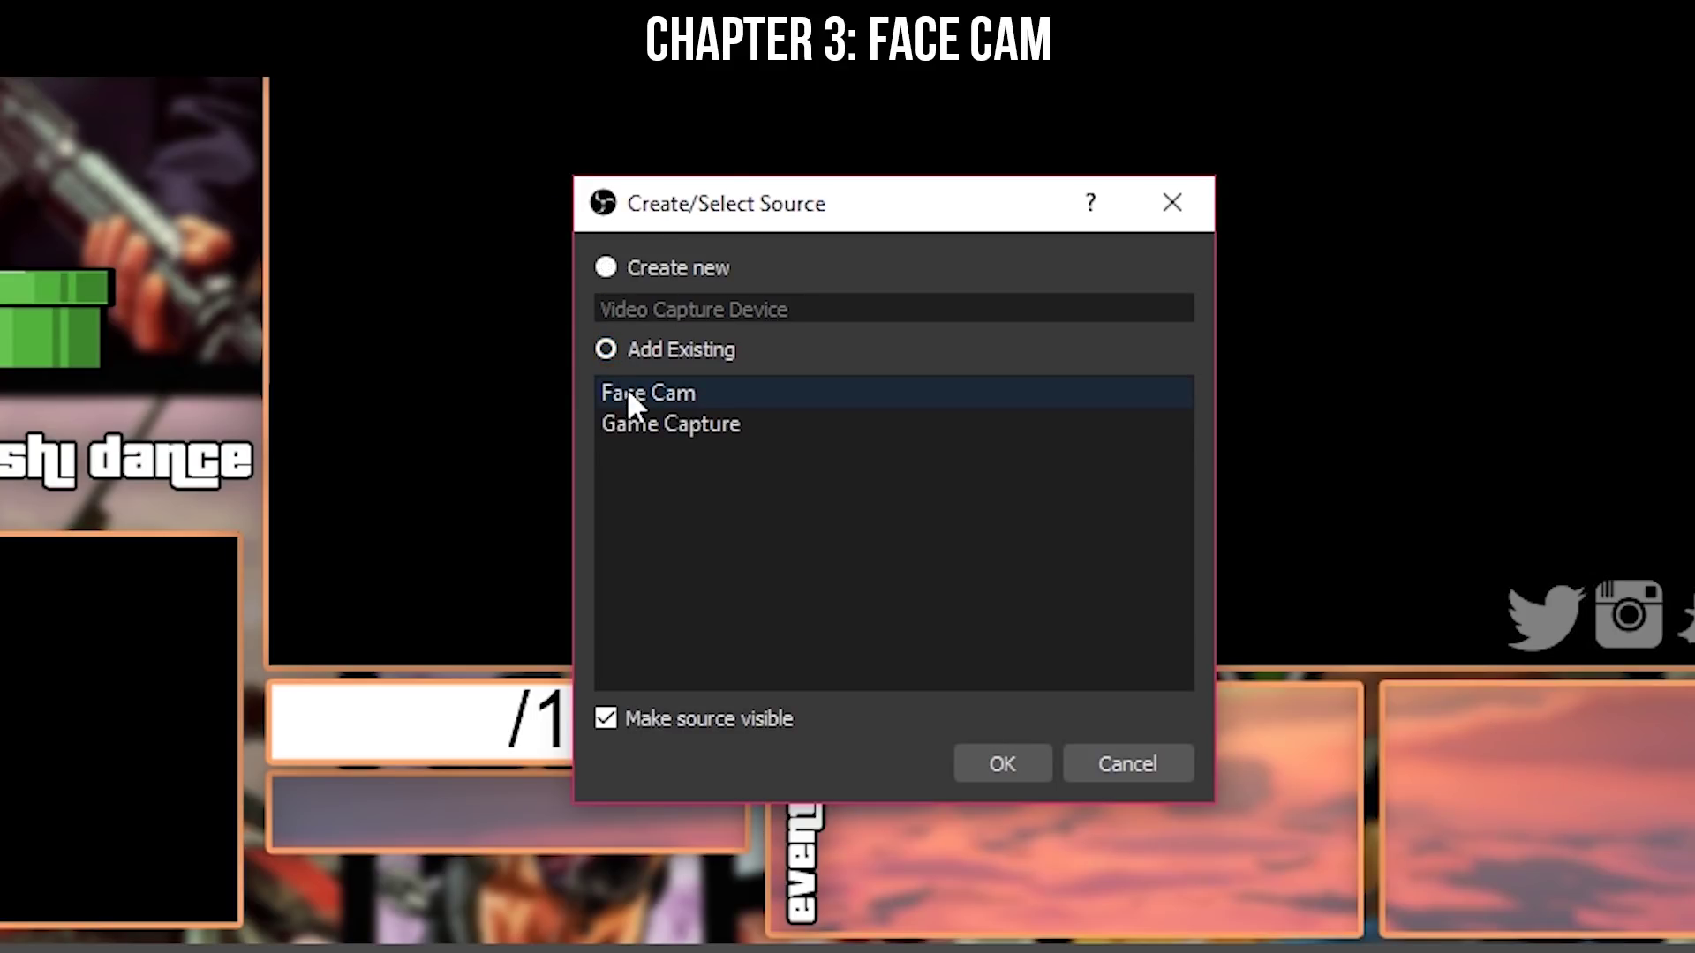
left_click(626, 390)
left_click(999, 765)
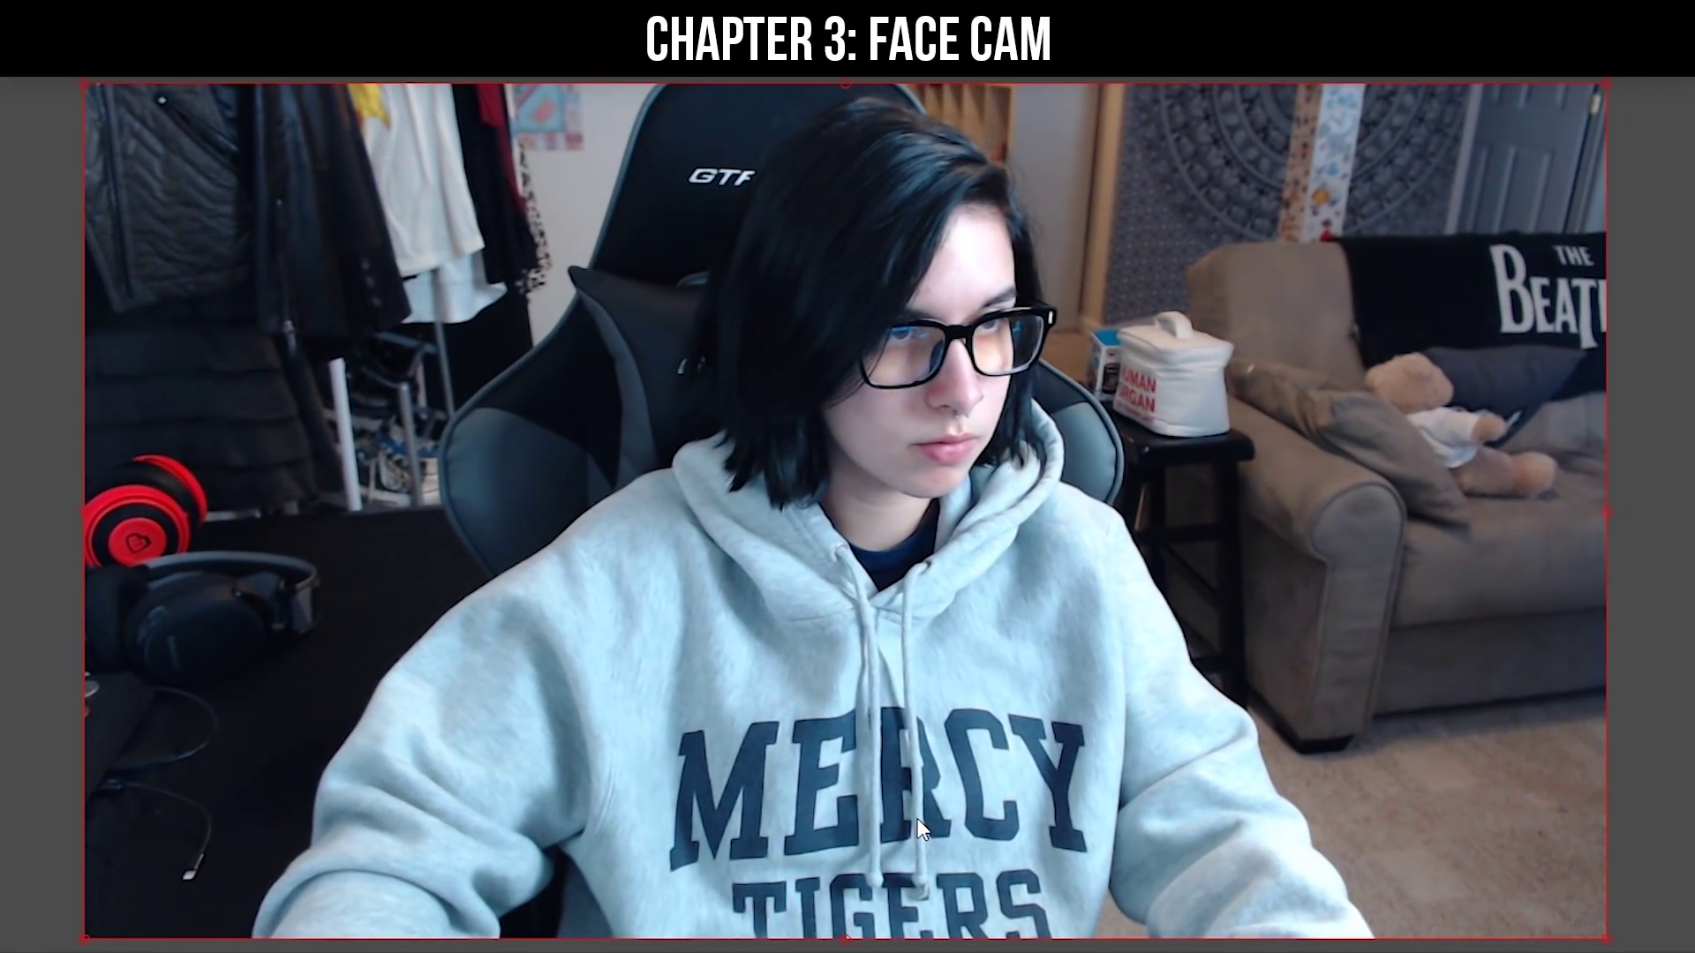
- Move the Face Cam source below the overlay in the layer order and shrink it to fit the overlay's webcam frame
left_click_drag(1610, 86, 1326, 300)
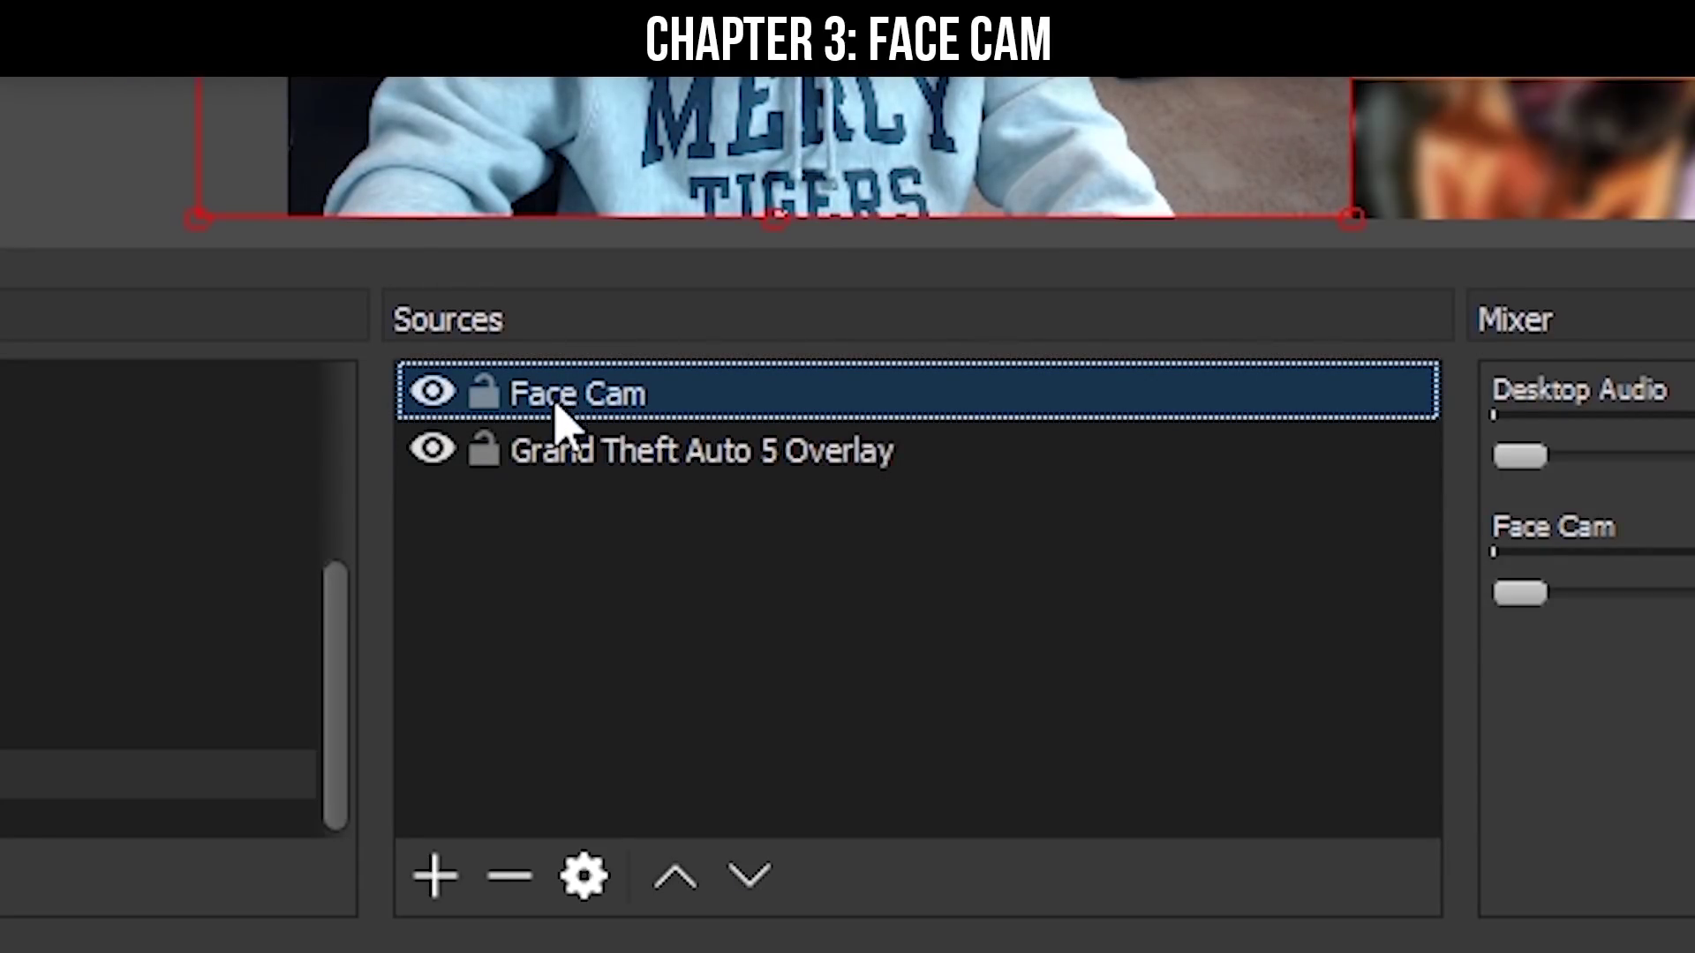
left_click_drag(555, 408, 554, 472)
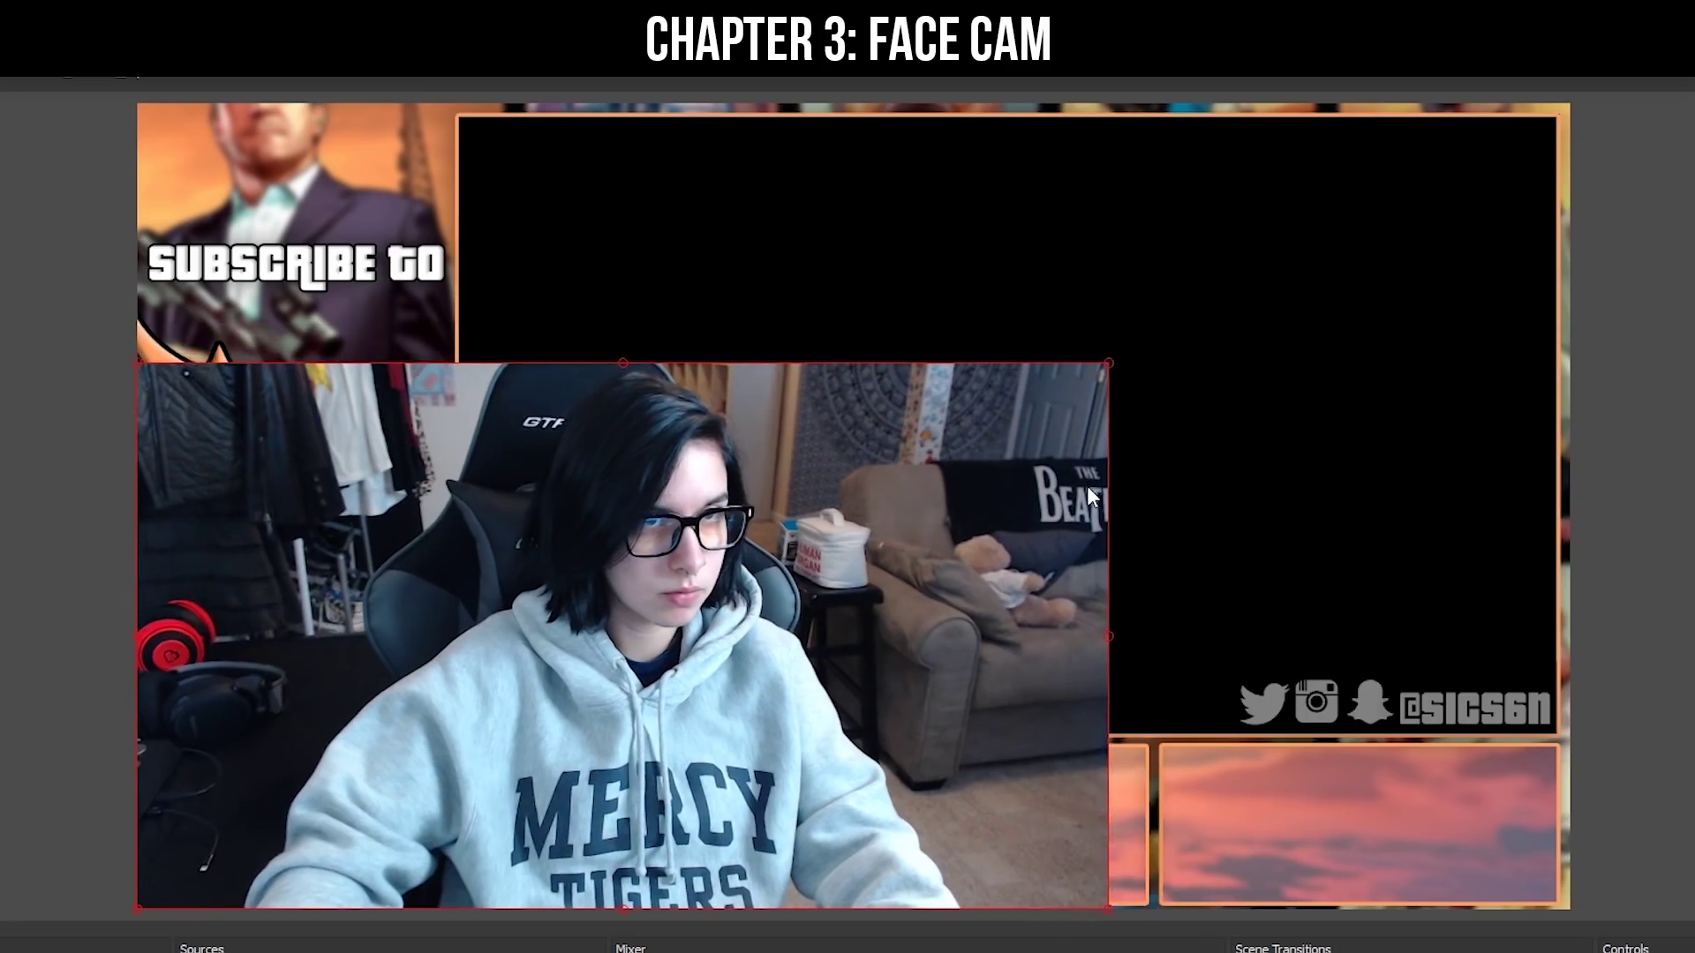
left_click_drag(1087, 485, 579, 794)
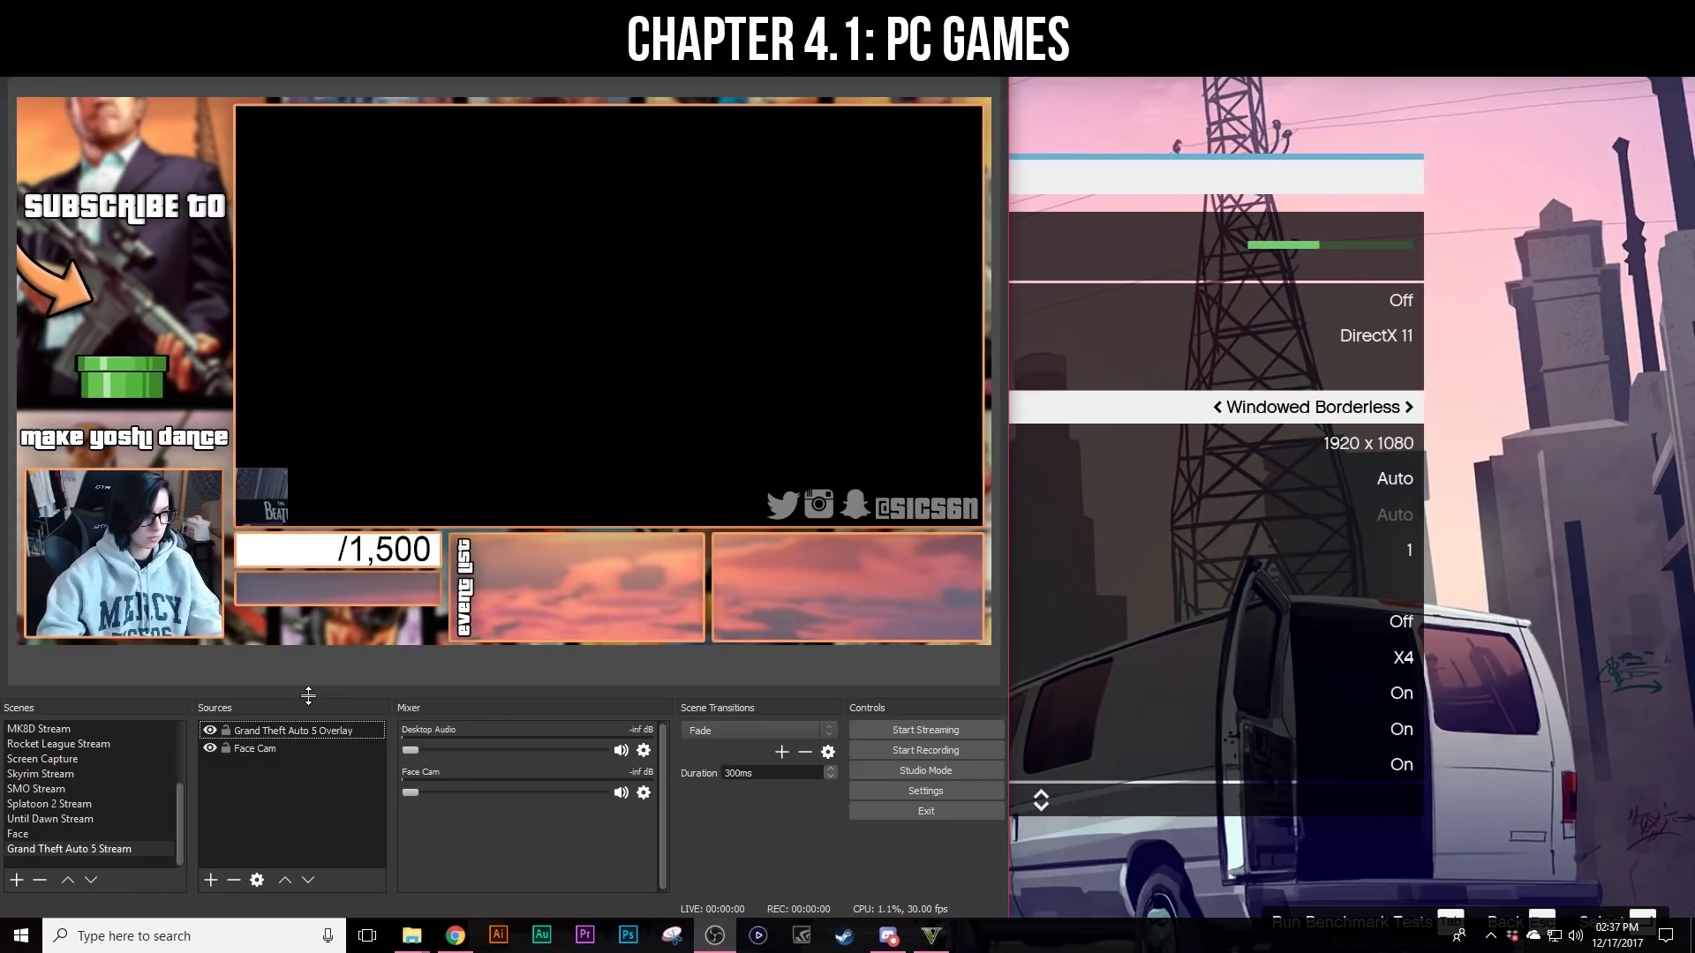
- Add a window capture source named "Grand Theft Auto 5 Game Capture" to the scene
left_click(209, 878)
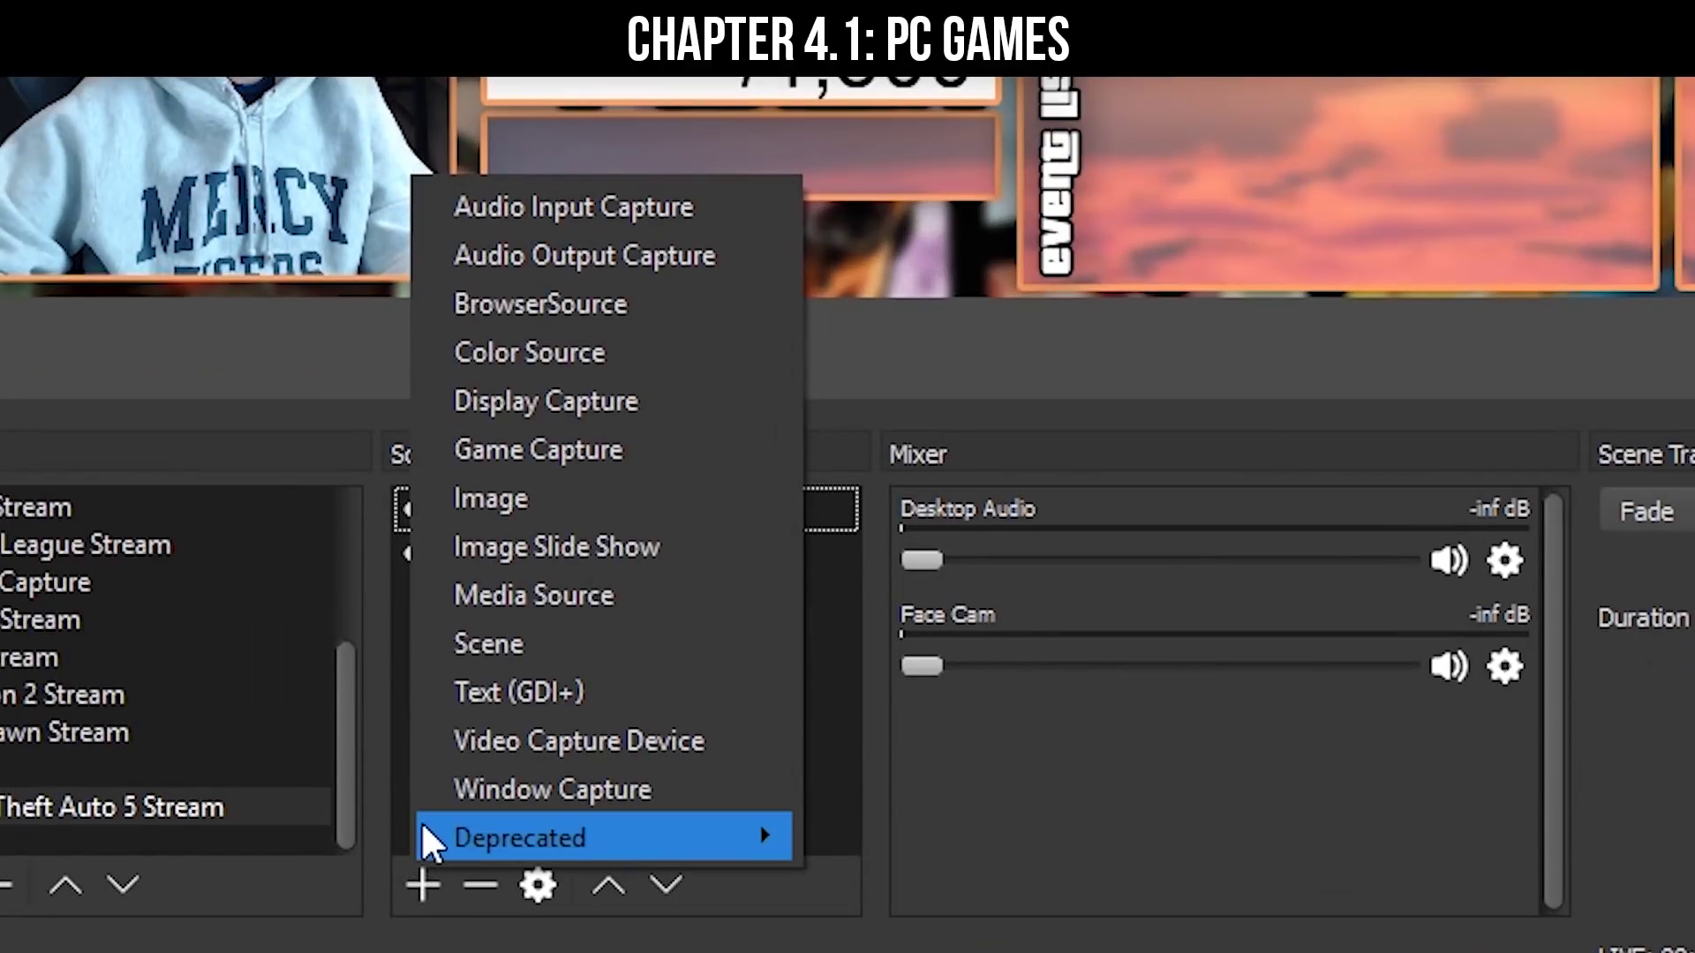
left_click(232, 843)
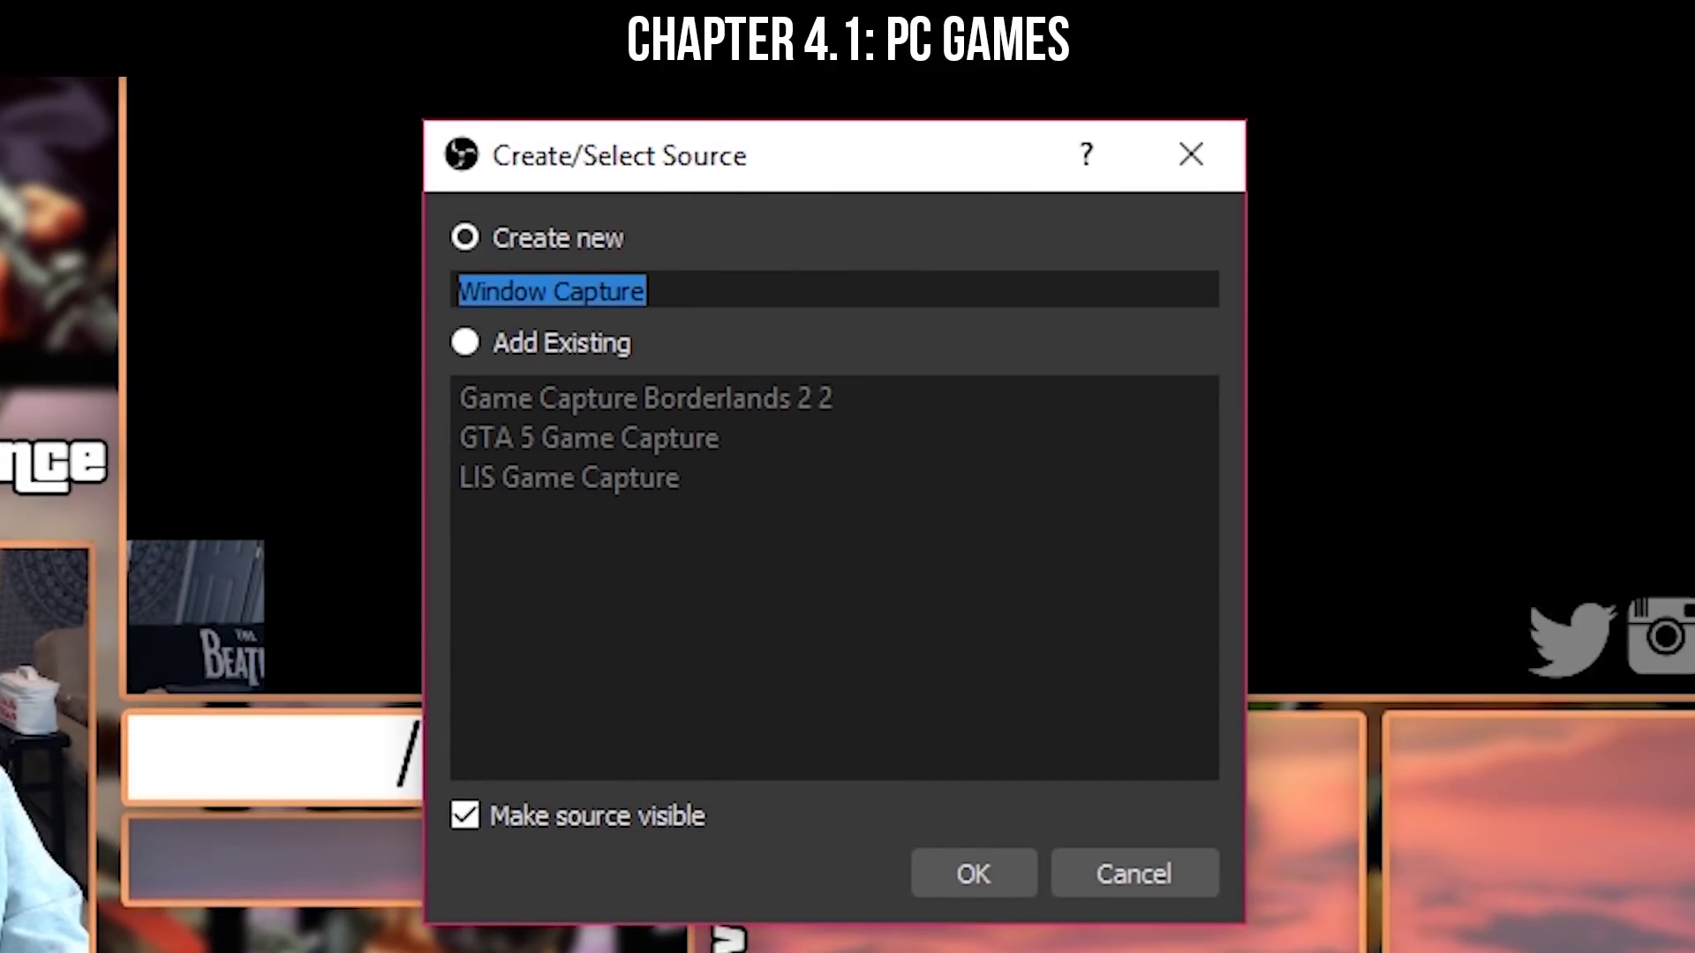
type("Grand Theft Auto 5 Game Captu")
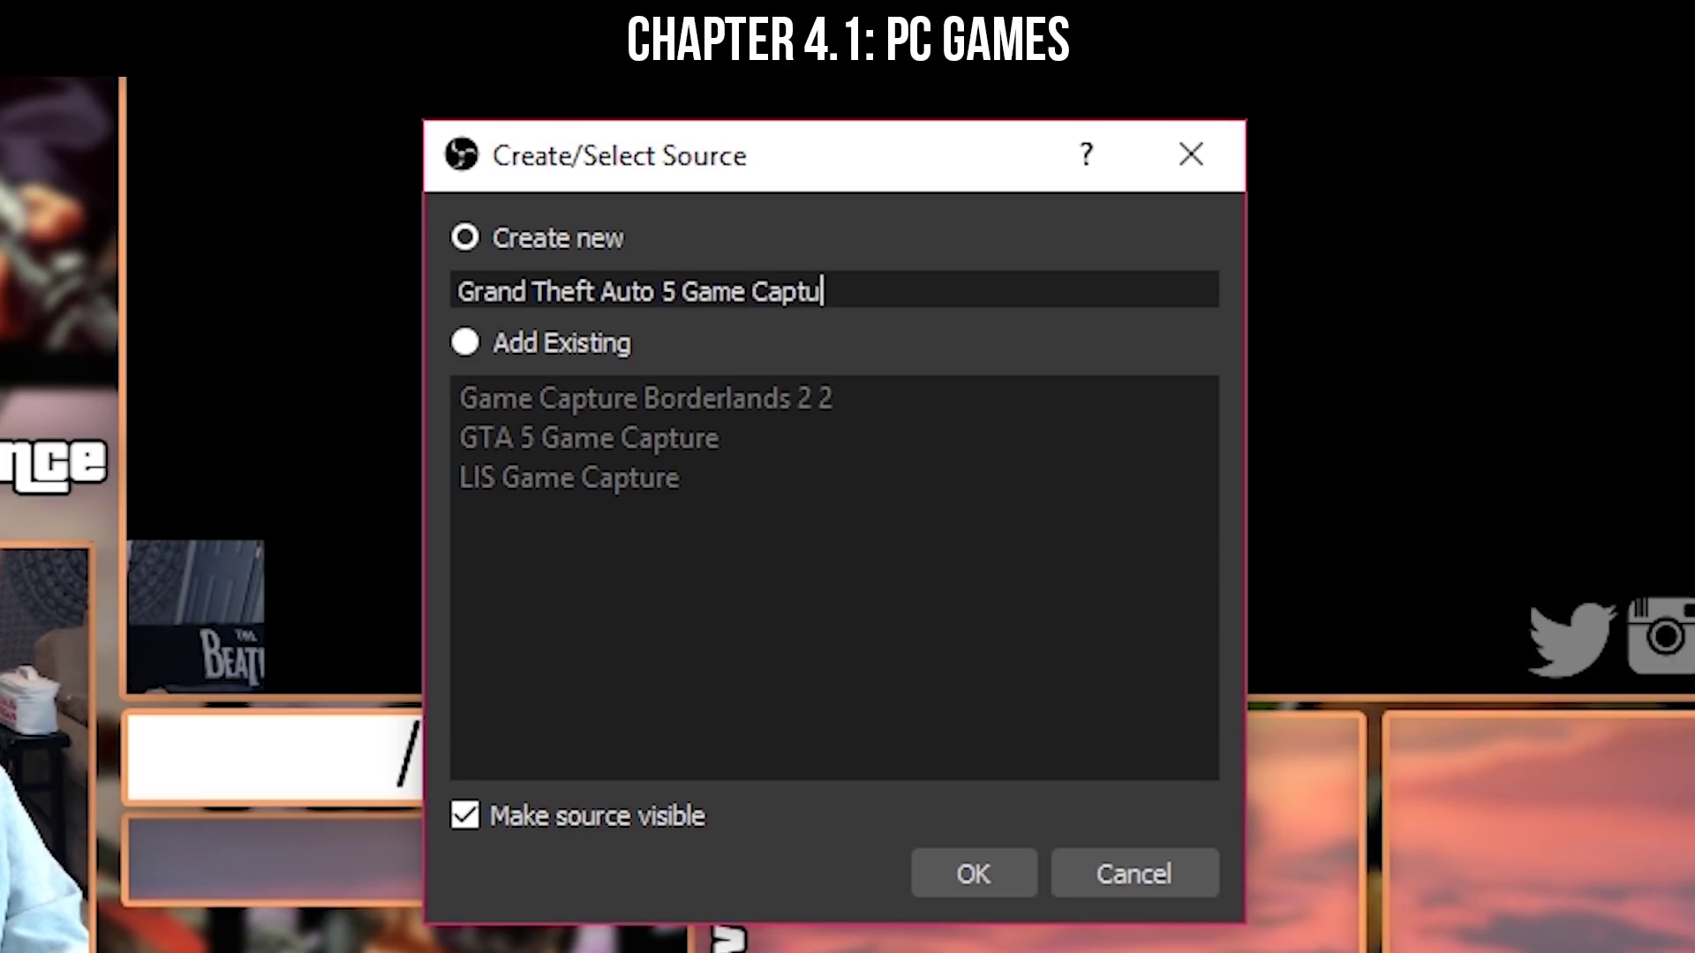
type("re")
key("Return")
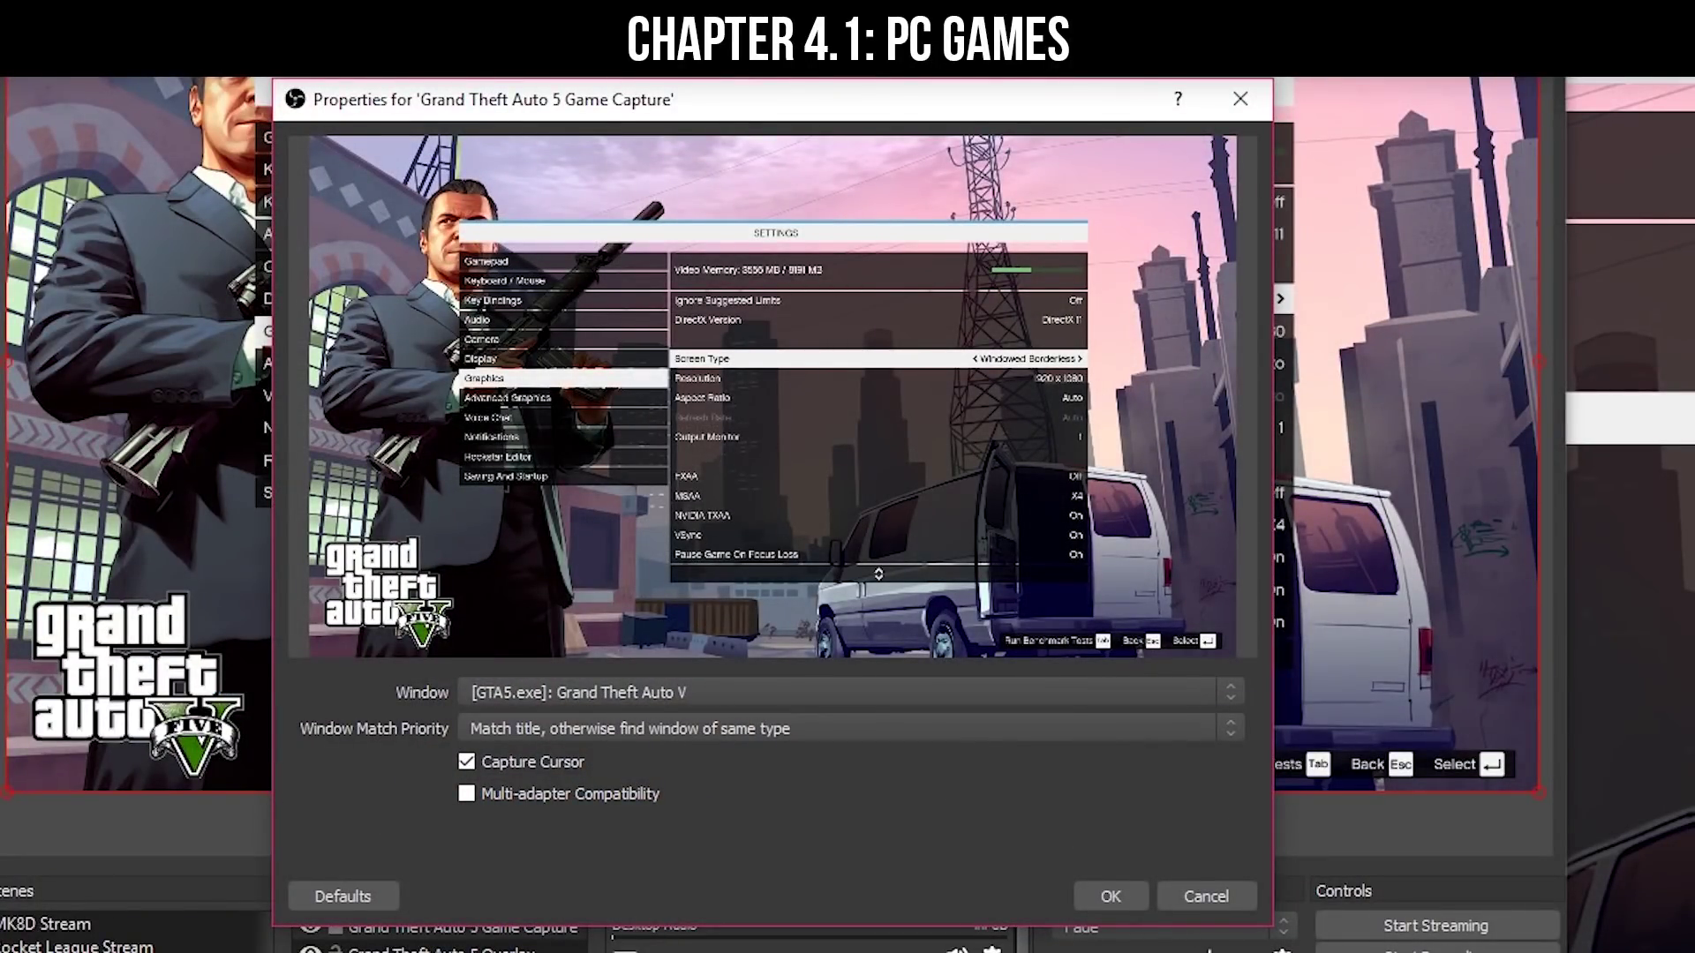
- Use [GTA5.exe]: Grand Theft Auto V as the captured window and accept the source properties
left_click(722, 694)
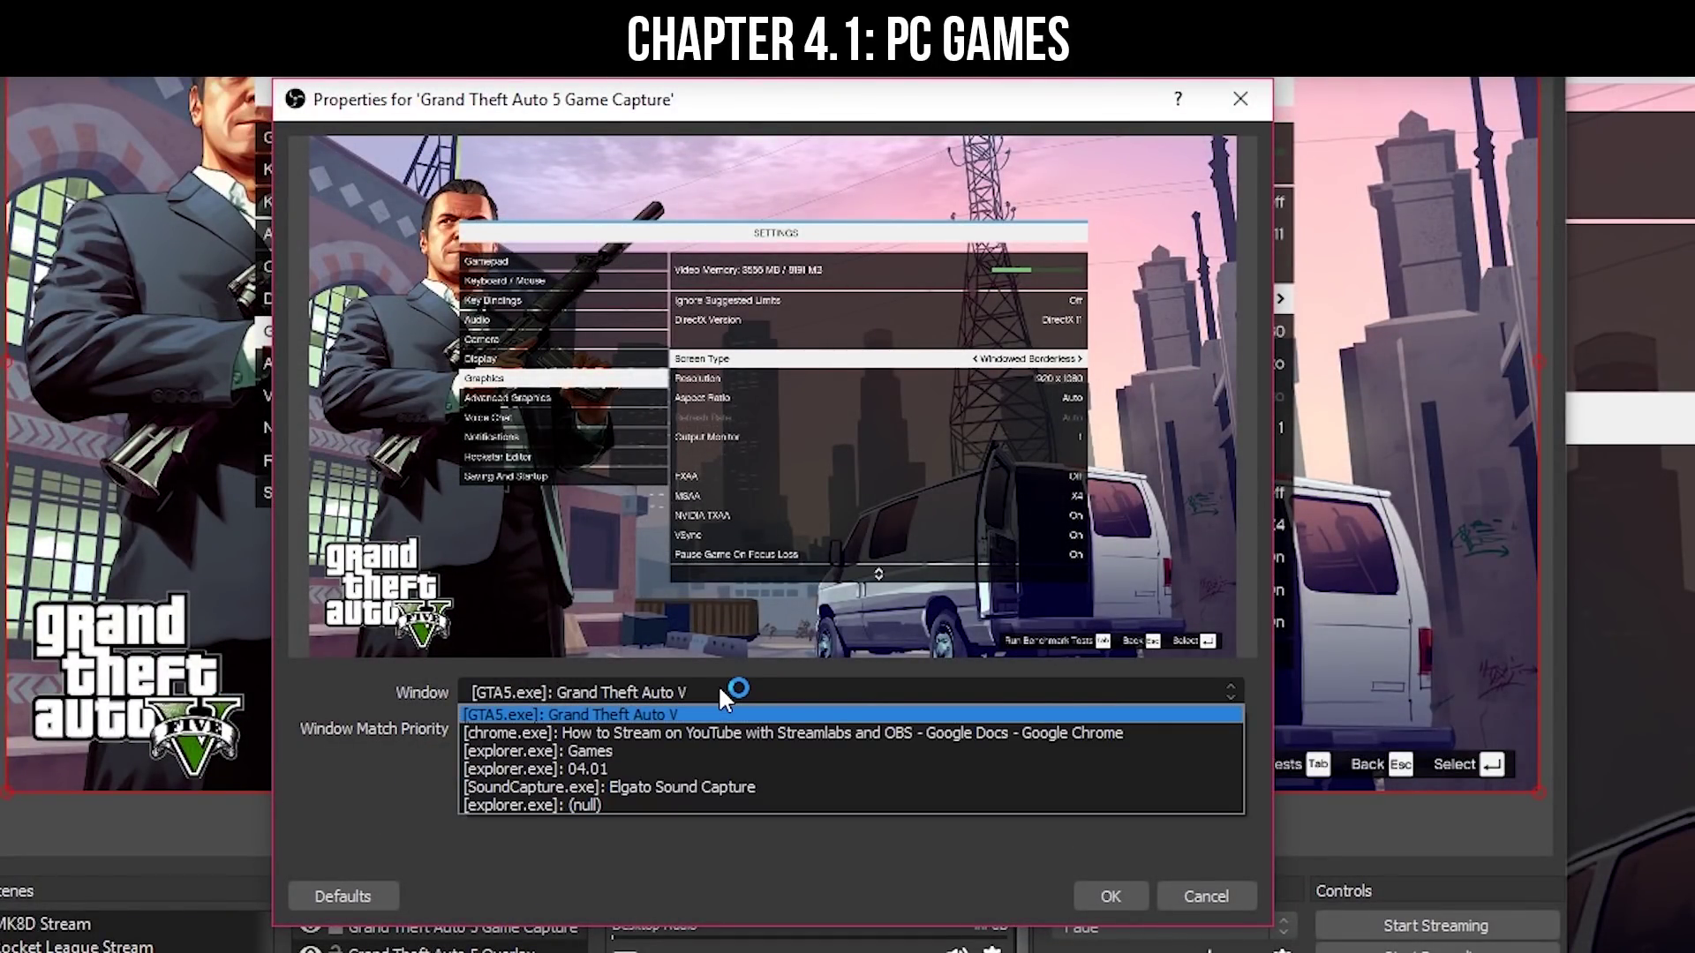
left_click(720, 690)
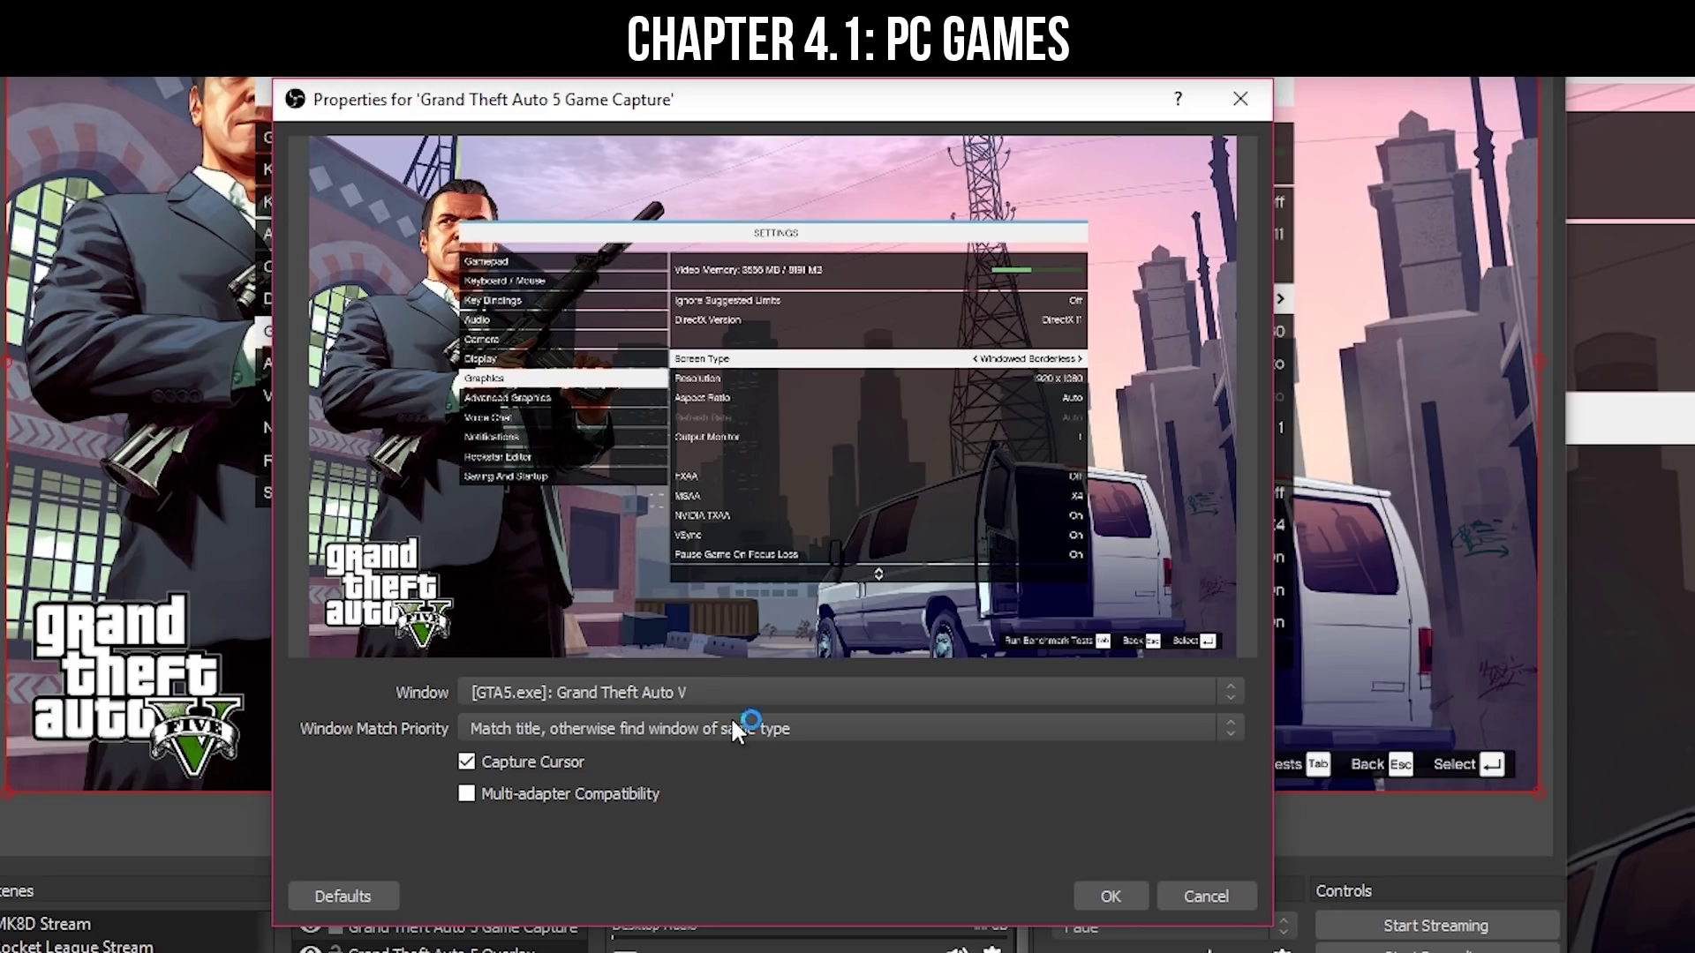
left_click(1109, 887)
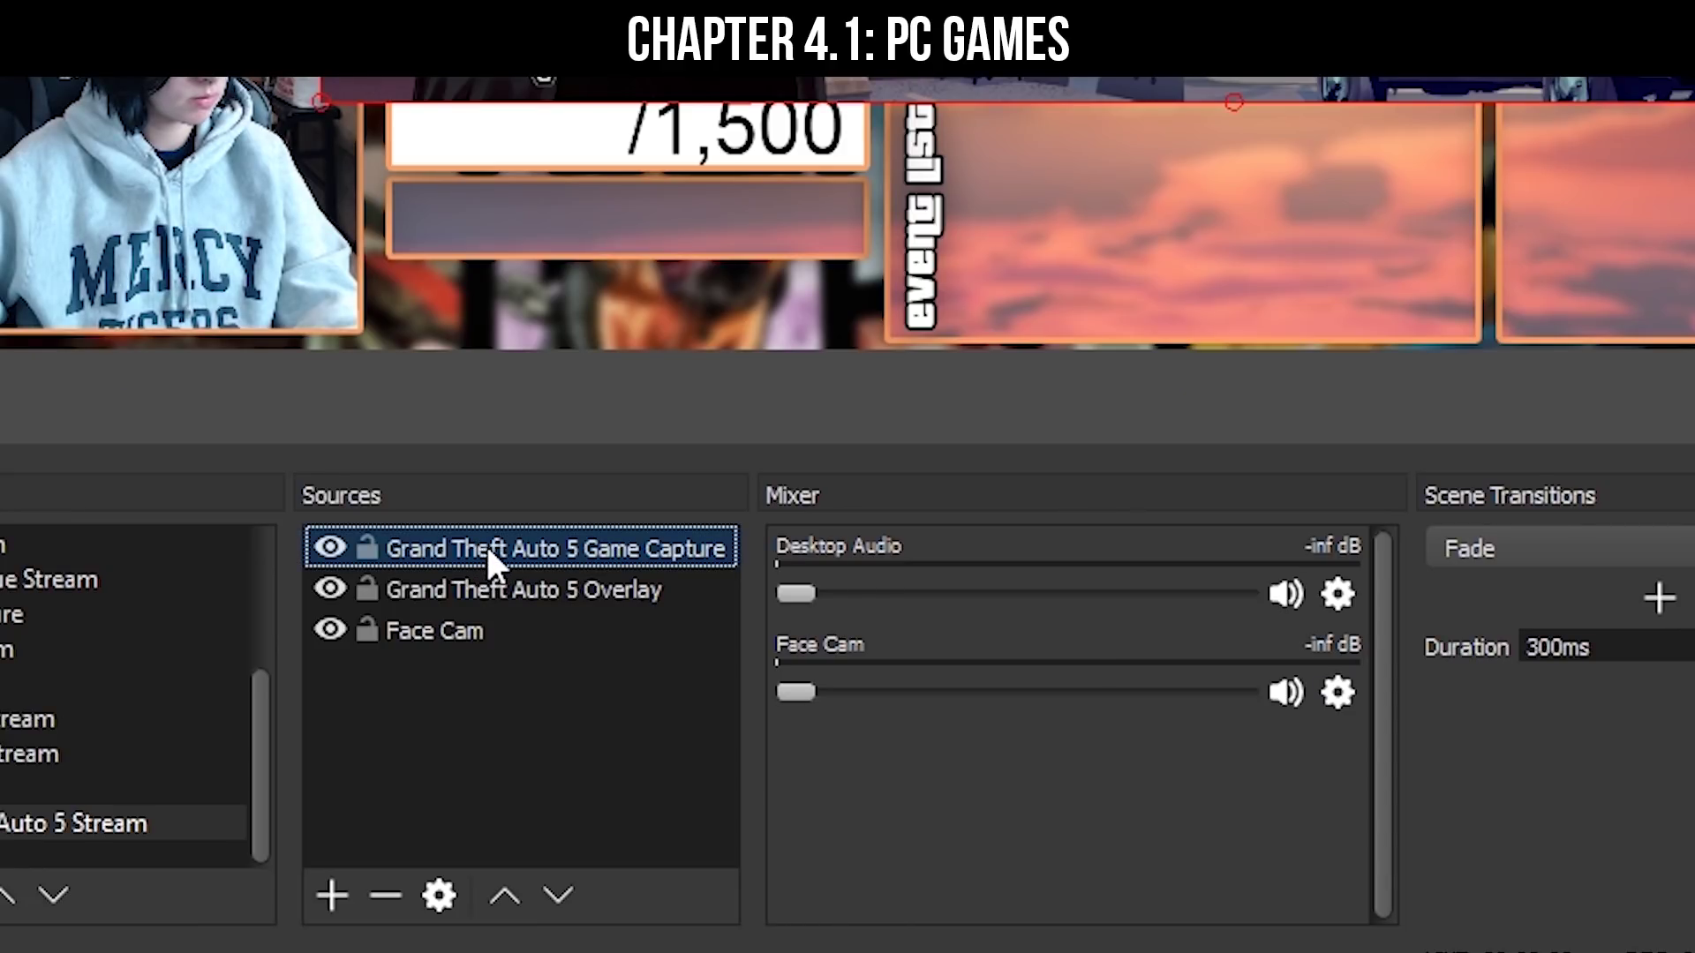
- Place the game capture beneath the overlay in the layer order, then move and resize it to fit the overlay's large game frame
left_click_drag(304, 588, 303, 588)
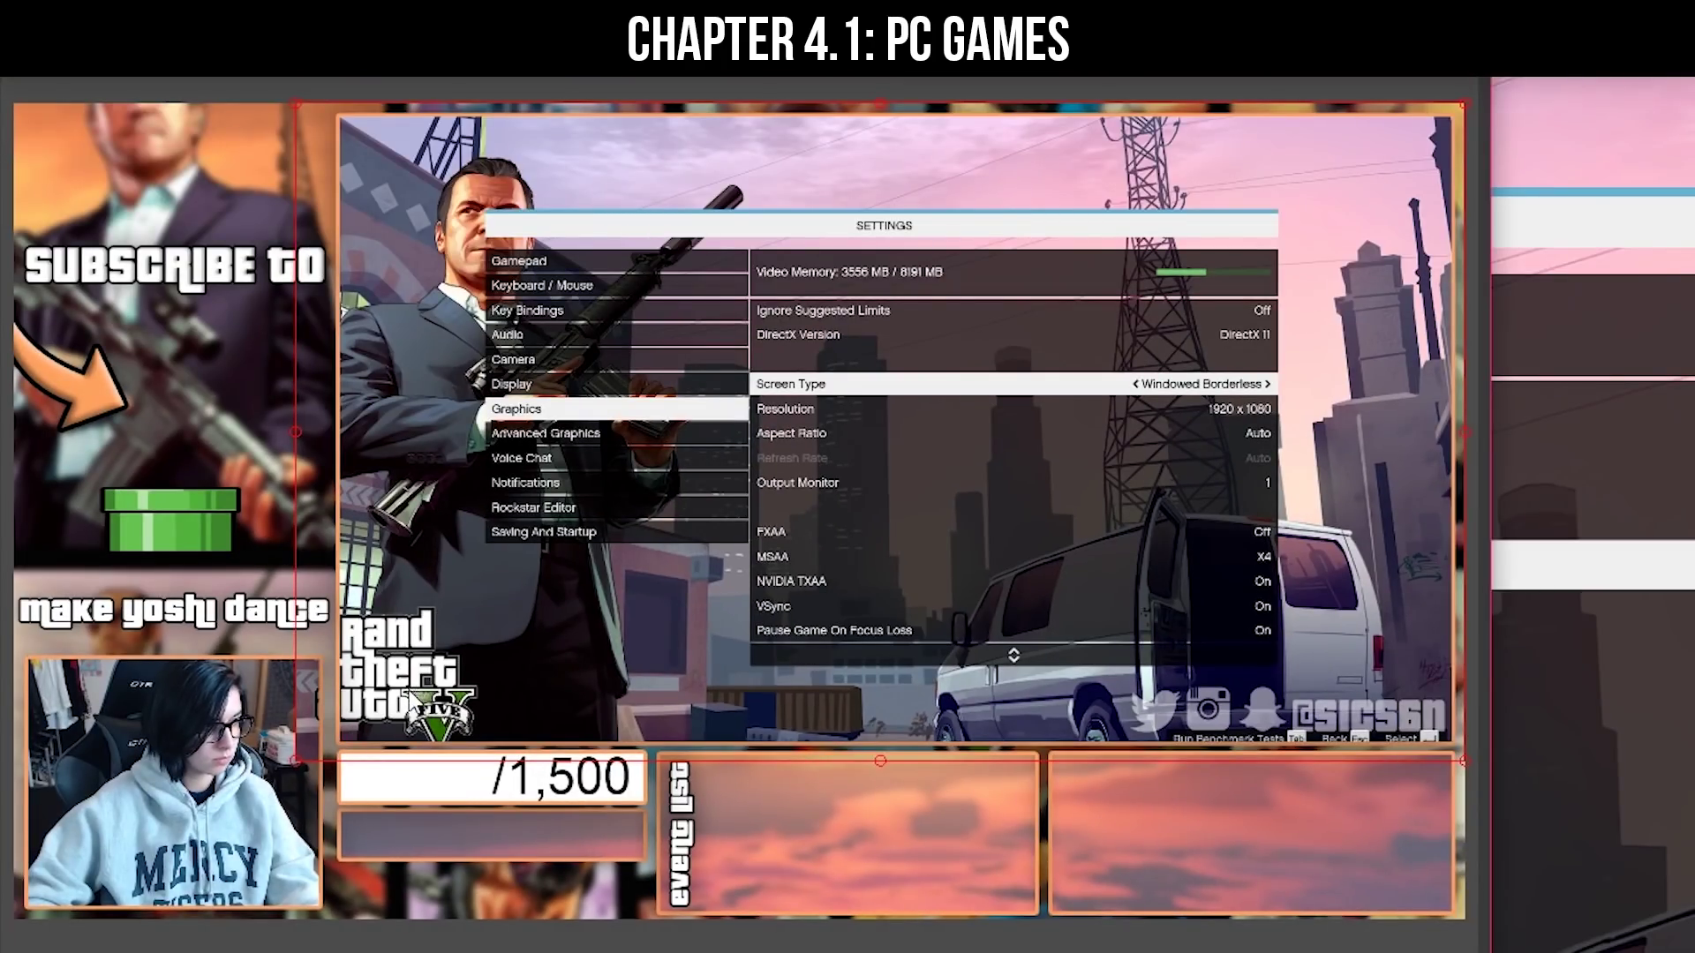
left_click_drag(1378, 176, 1364, 192)
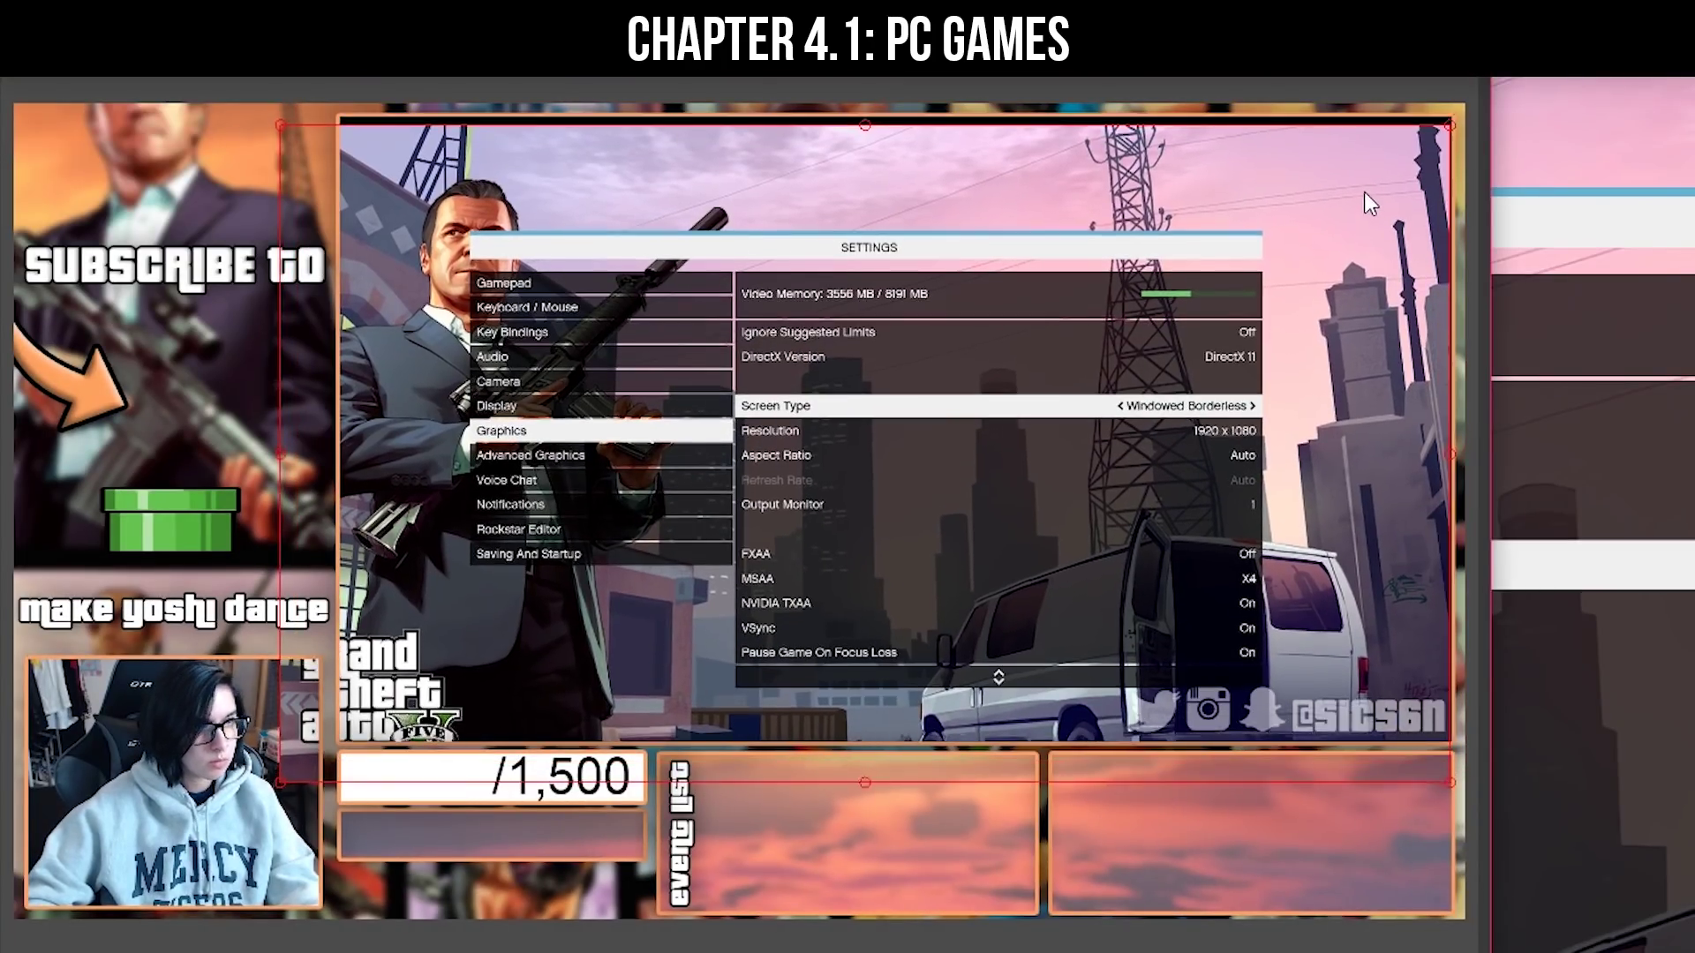
left_click_drag(280, 777, 345, 744)
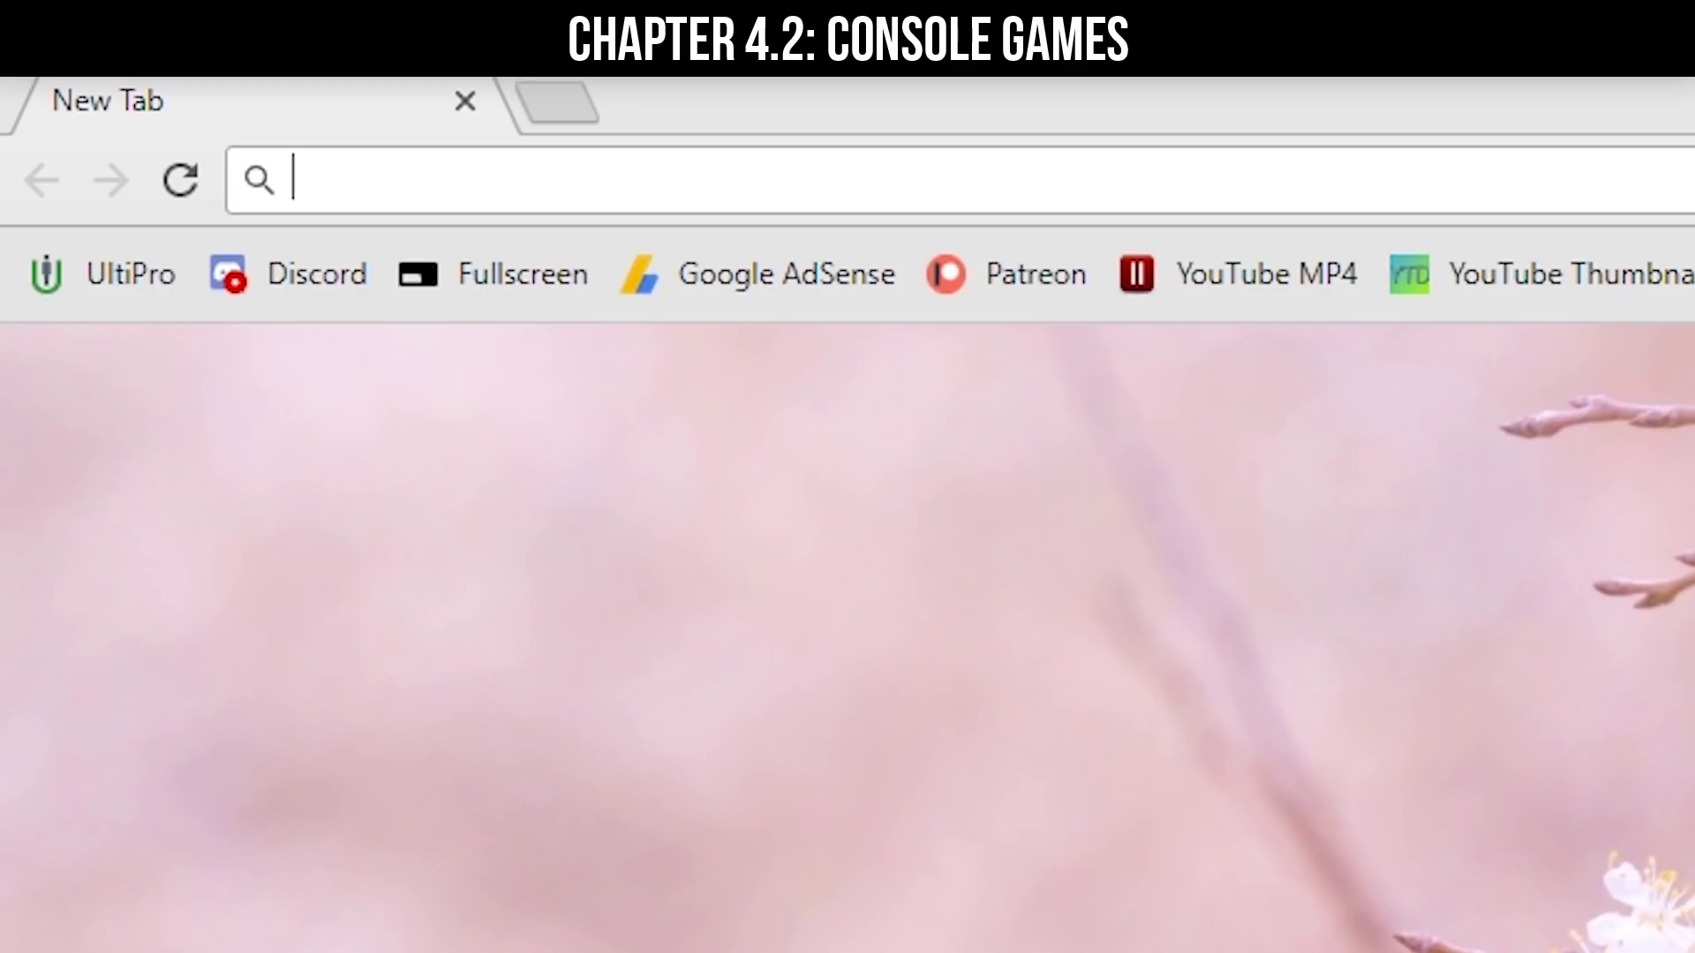
- In Chrome, go to the Elgato downloads page and download Game Capture for Windows (Version 3.7)
type("elgato")
key("Return")
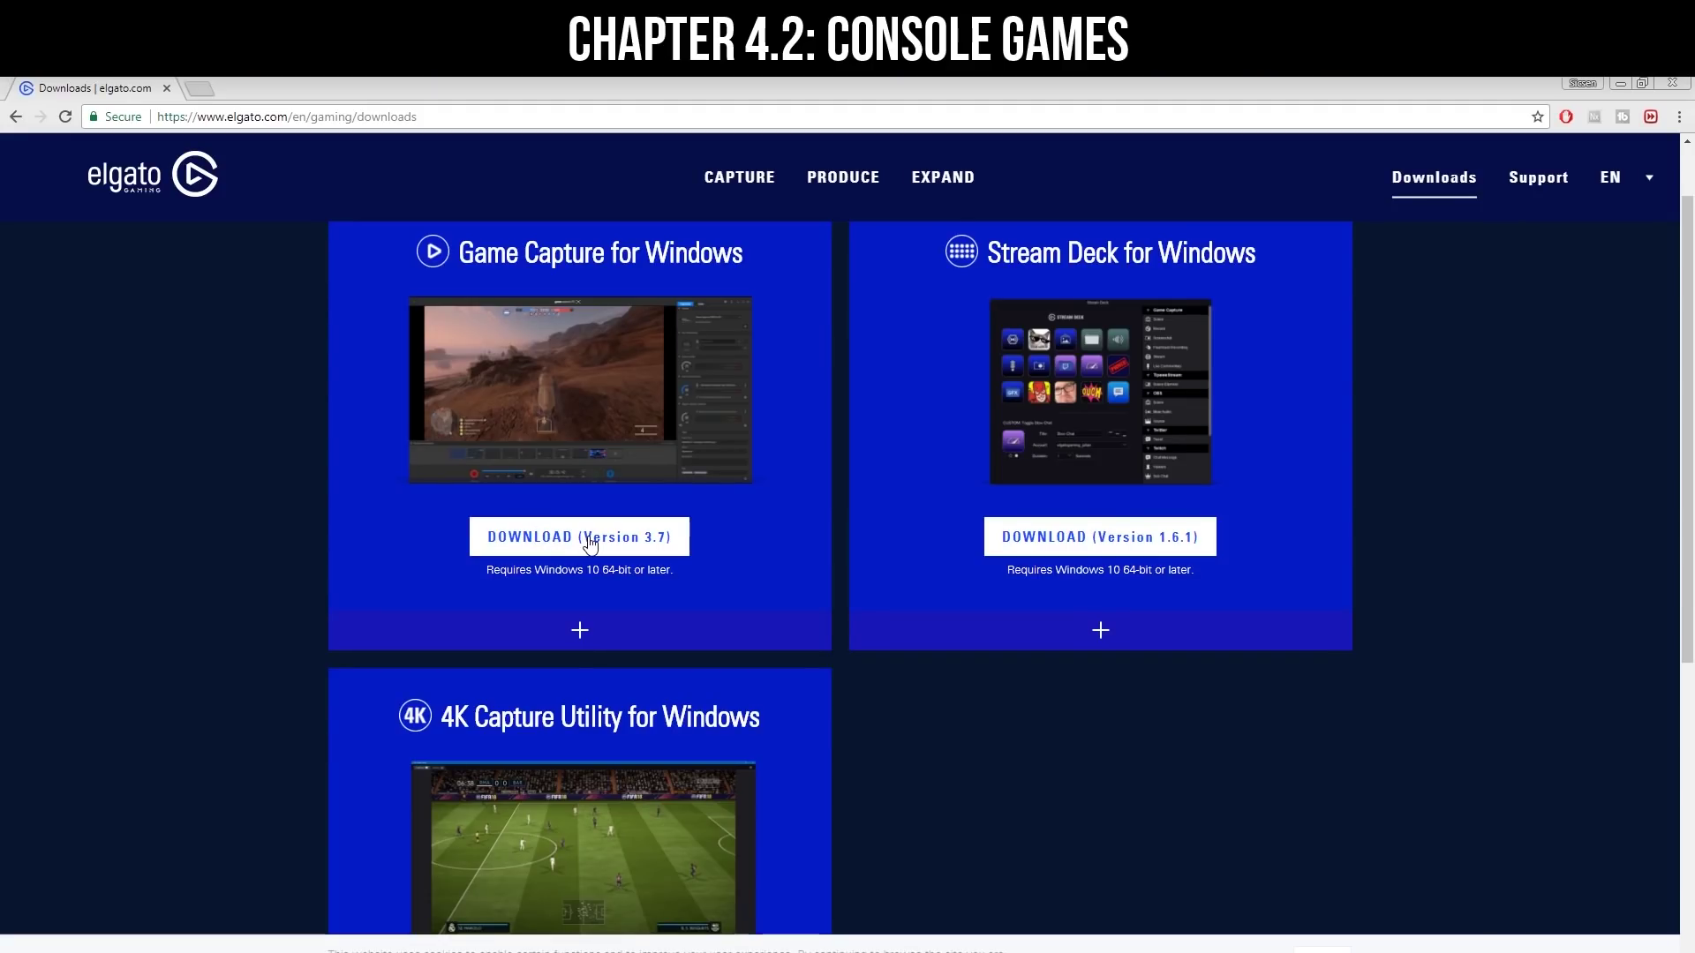
left_click(590, 538)
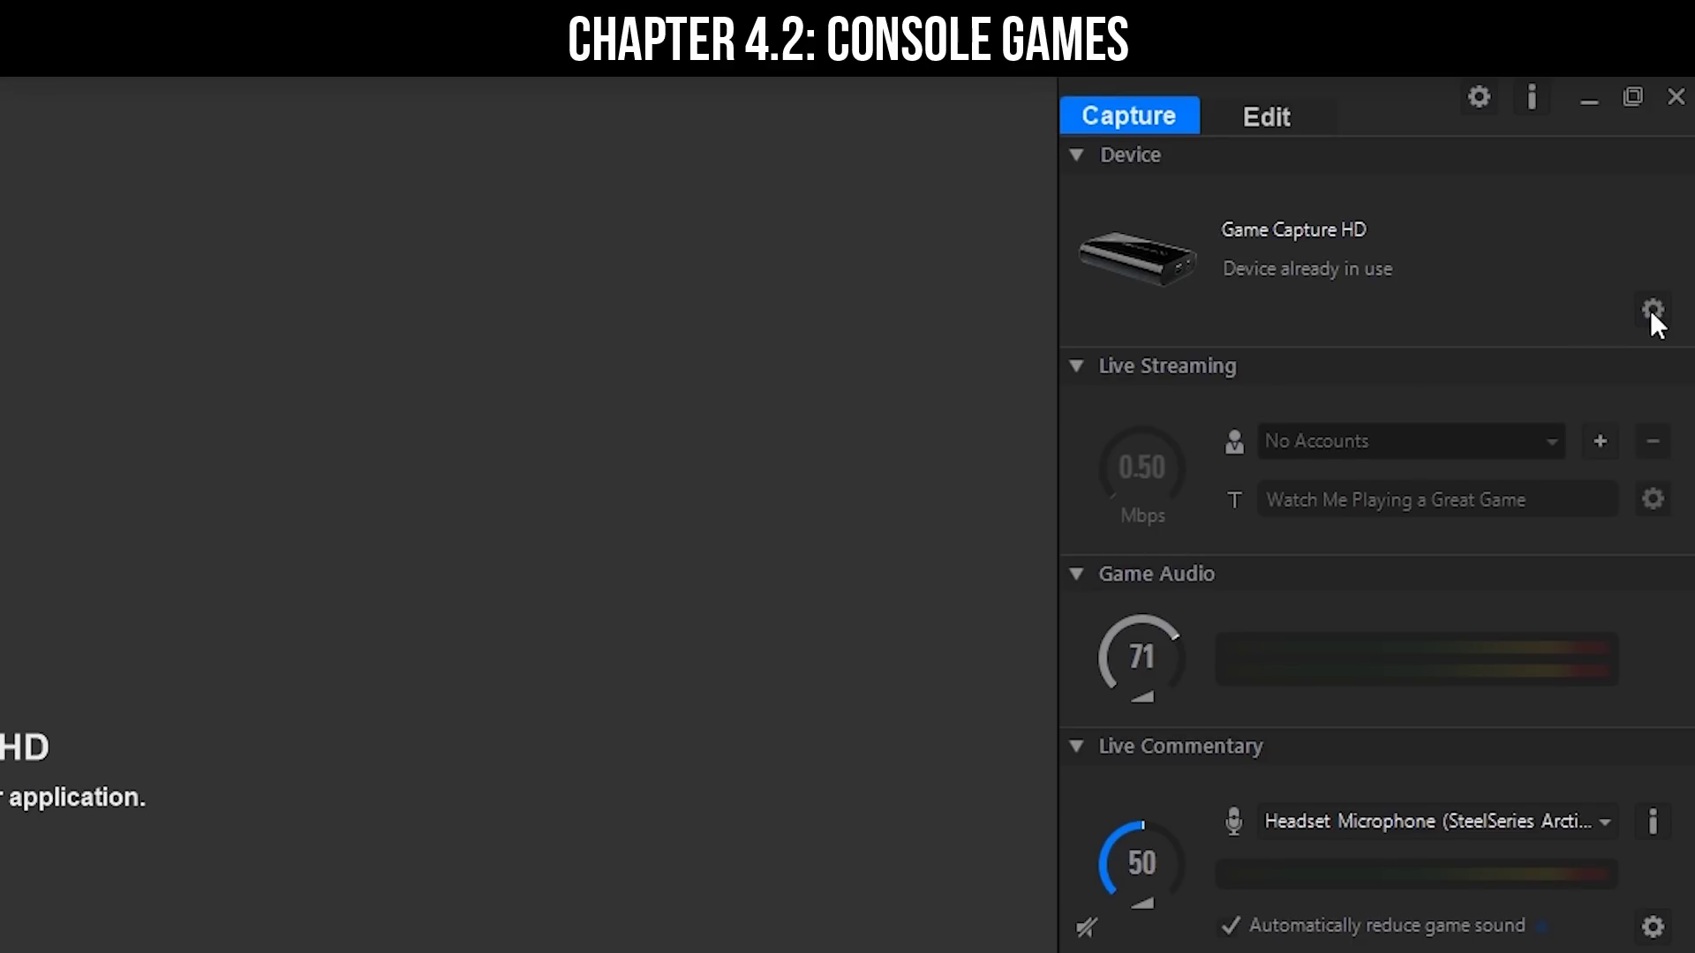
- In Elgato Game Capture HD, select Nintendo Switch as the input device in the device settings and show the Picture settings
left_click(1650, 310)
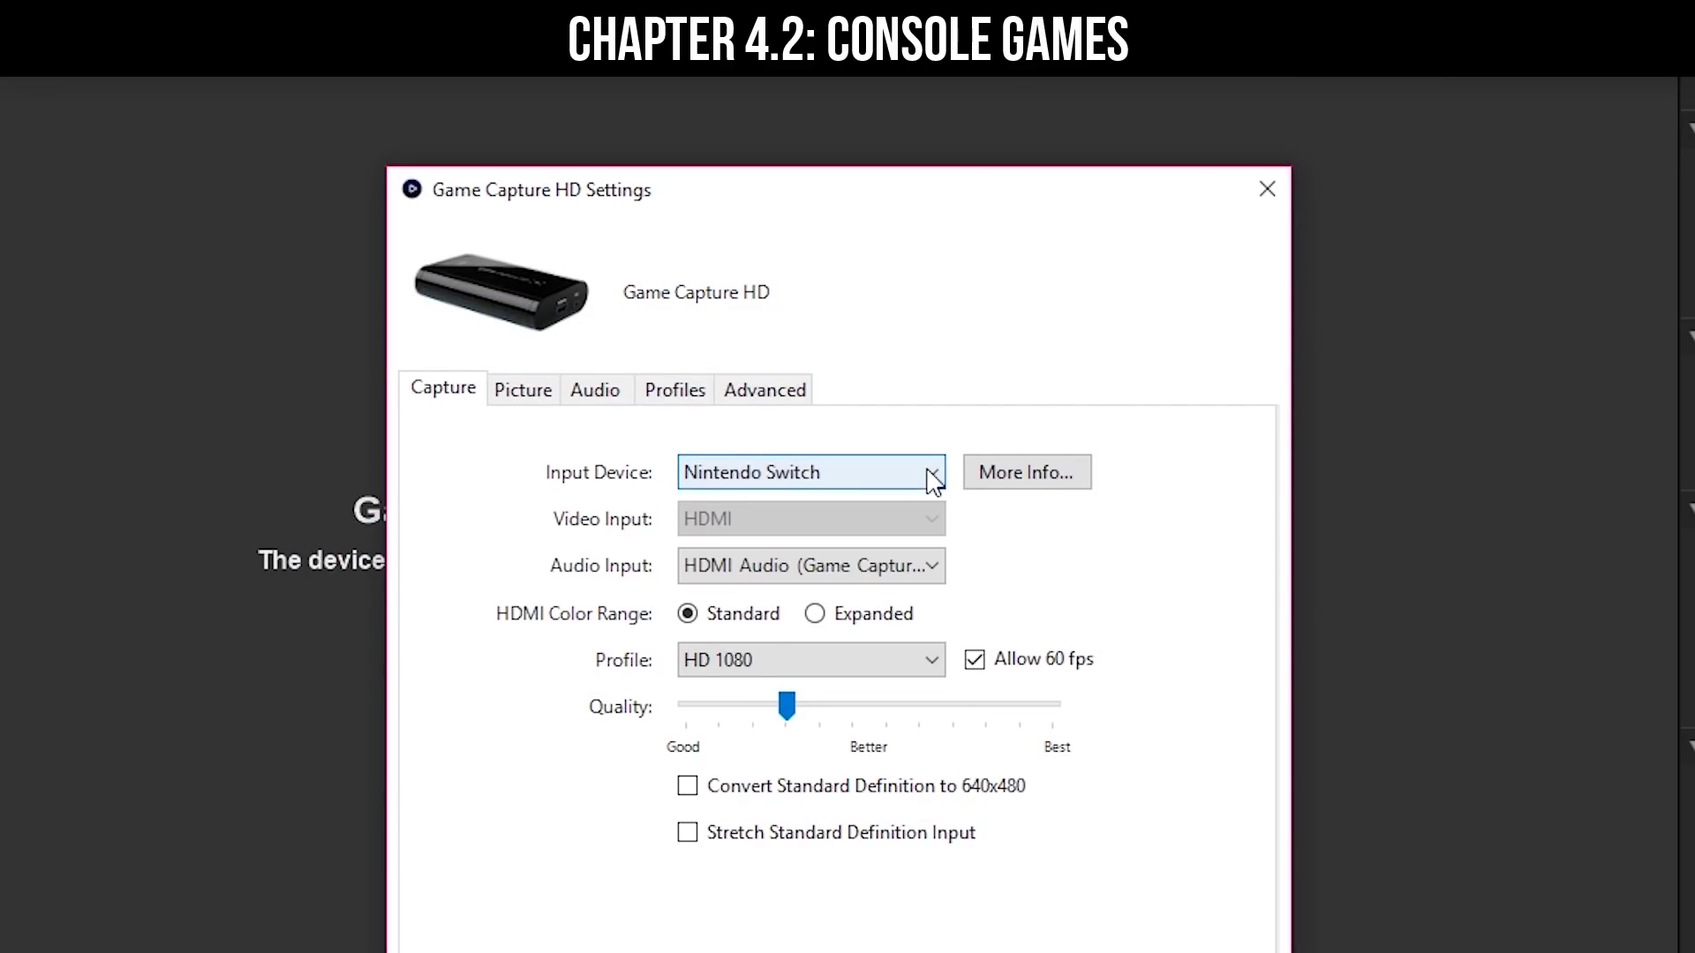
left_click(933, 482)
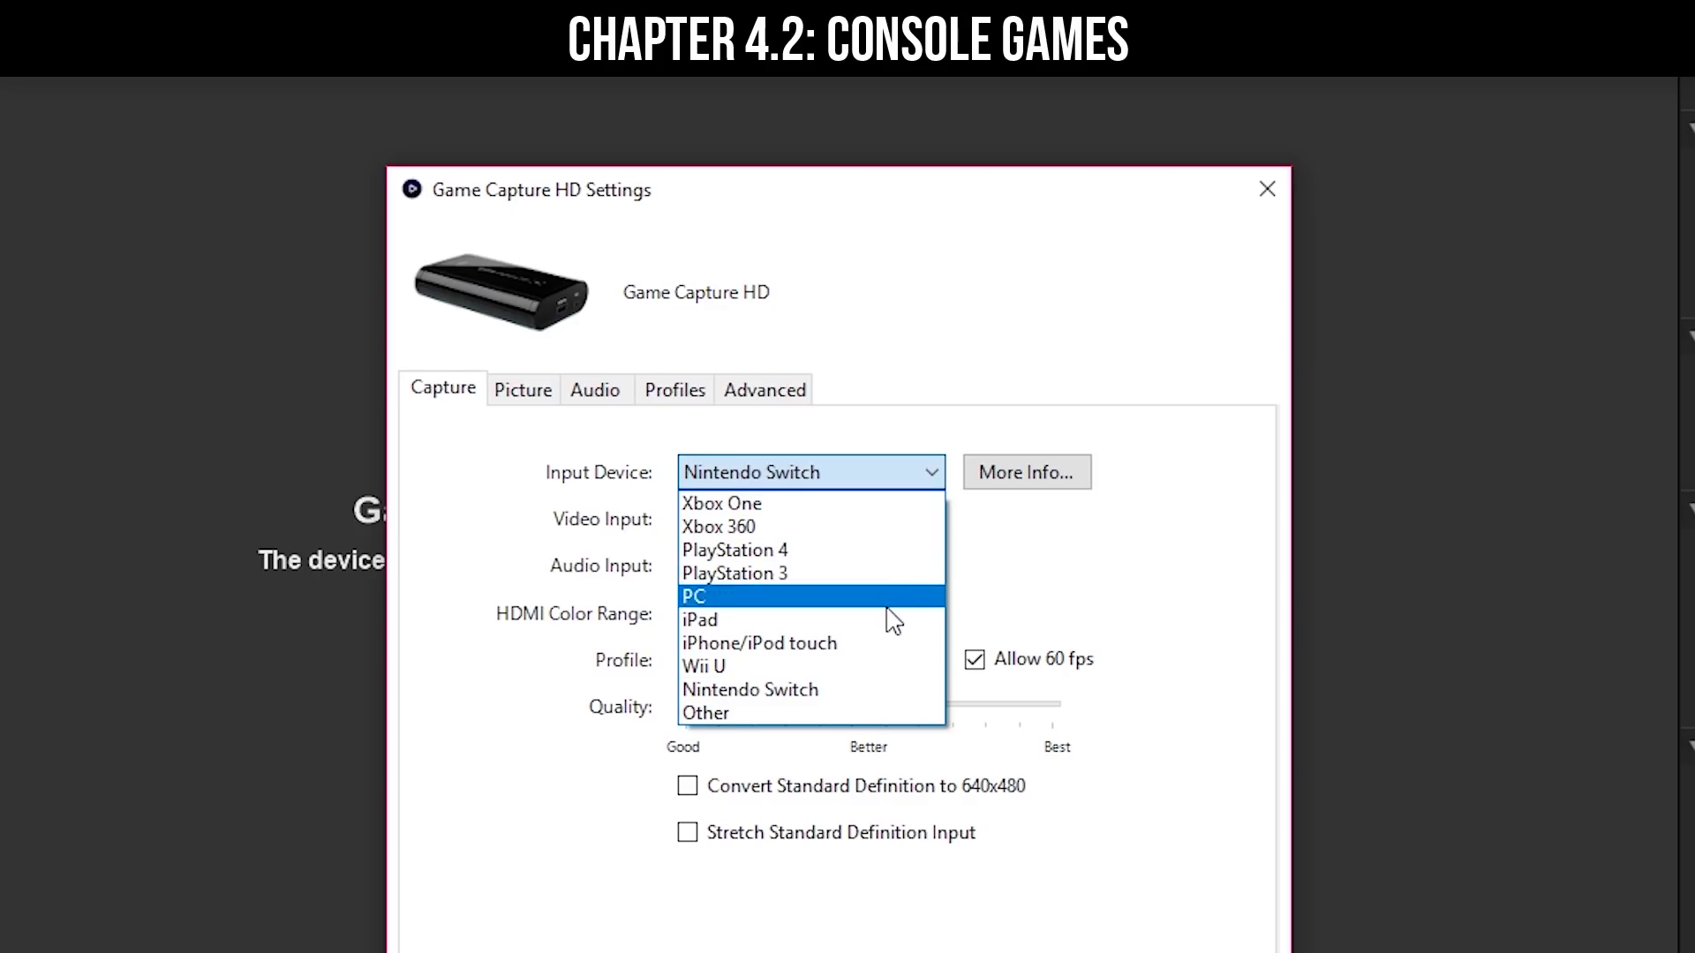
left_click(885, 698)
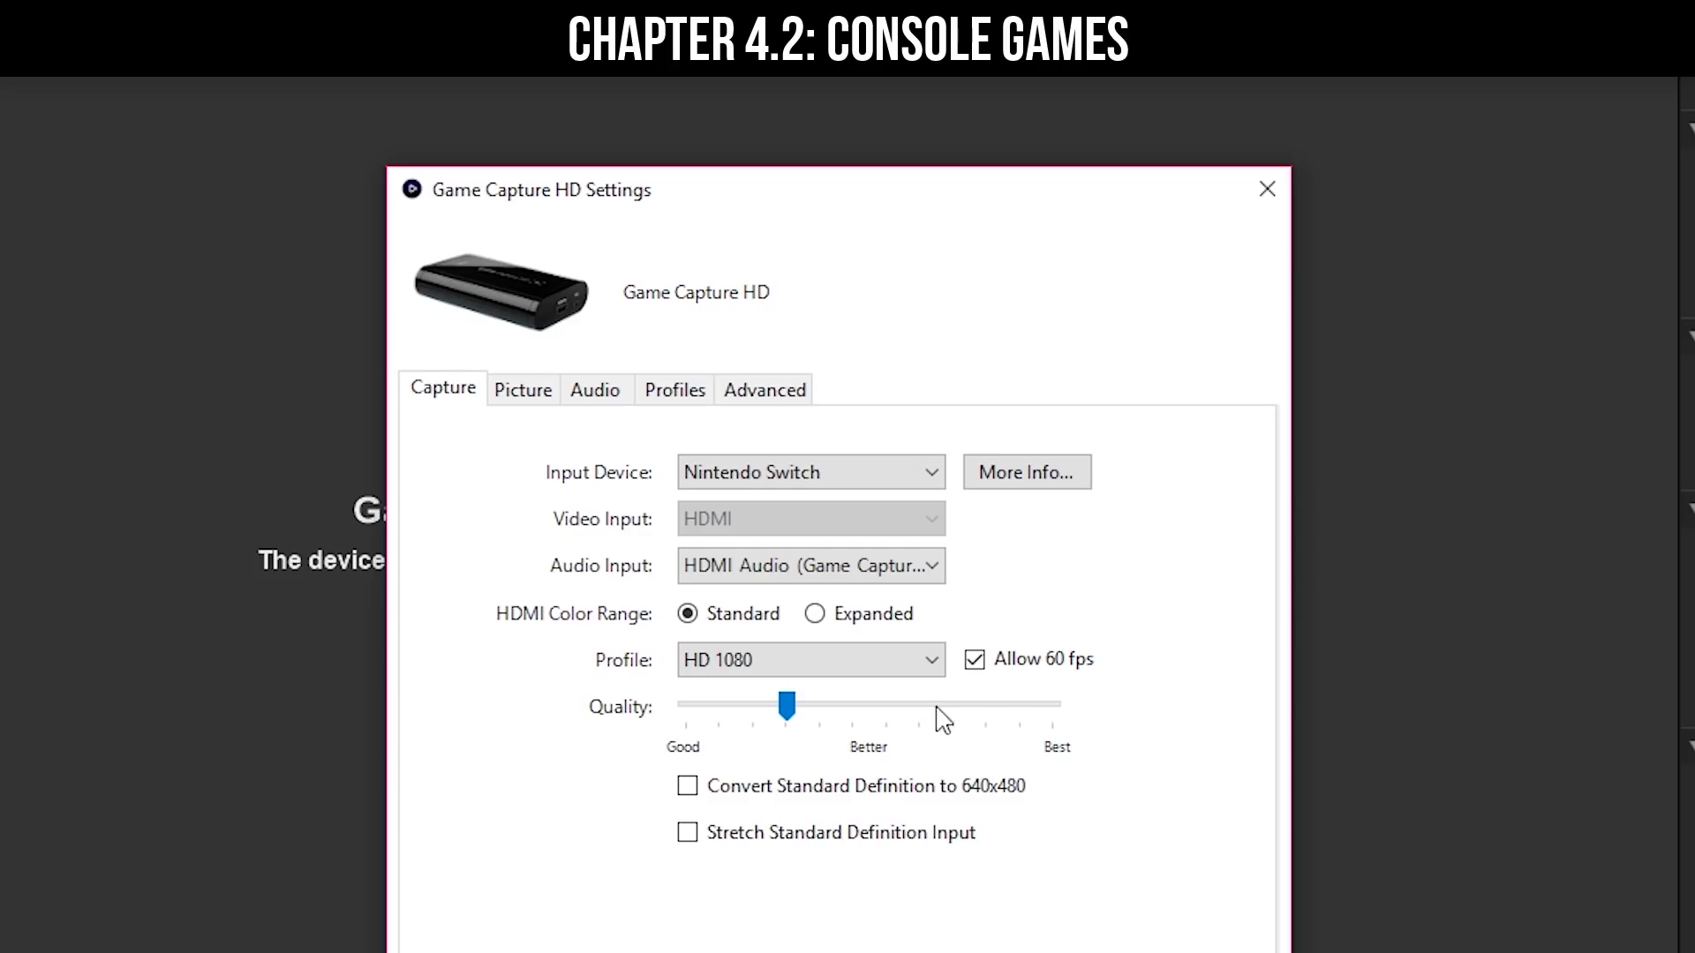
left_click(535, 398)
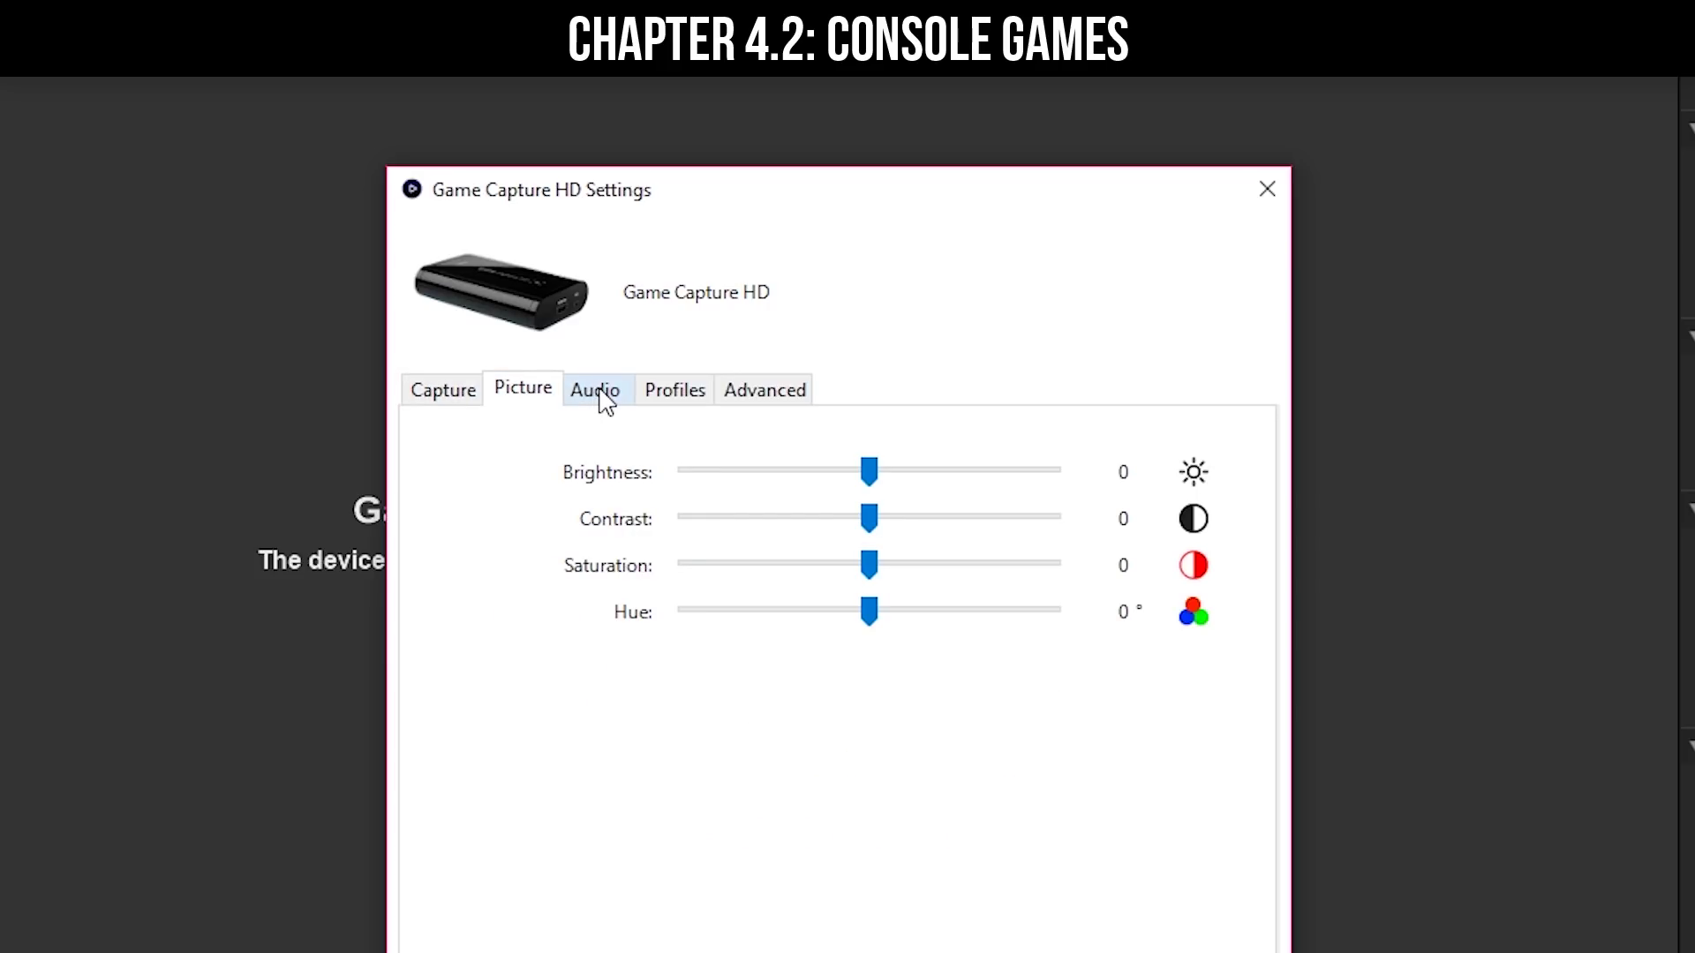
- Examine the Audio and Profiles settings of the Elgato Game Capture HD device
left_click(606, 402)
left_click(676, 397)
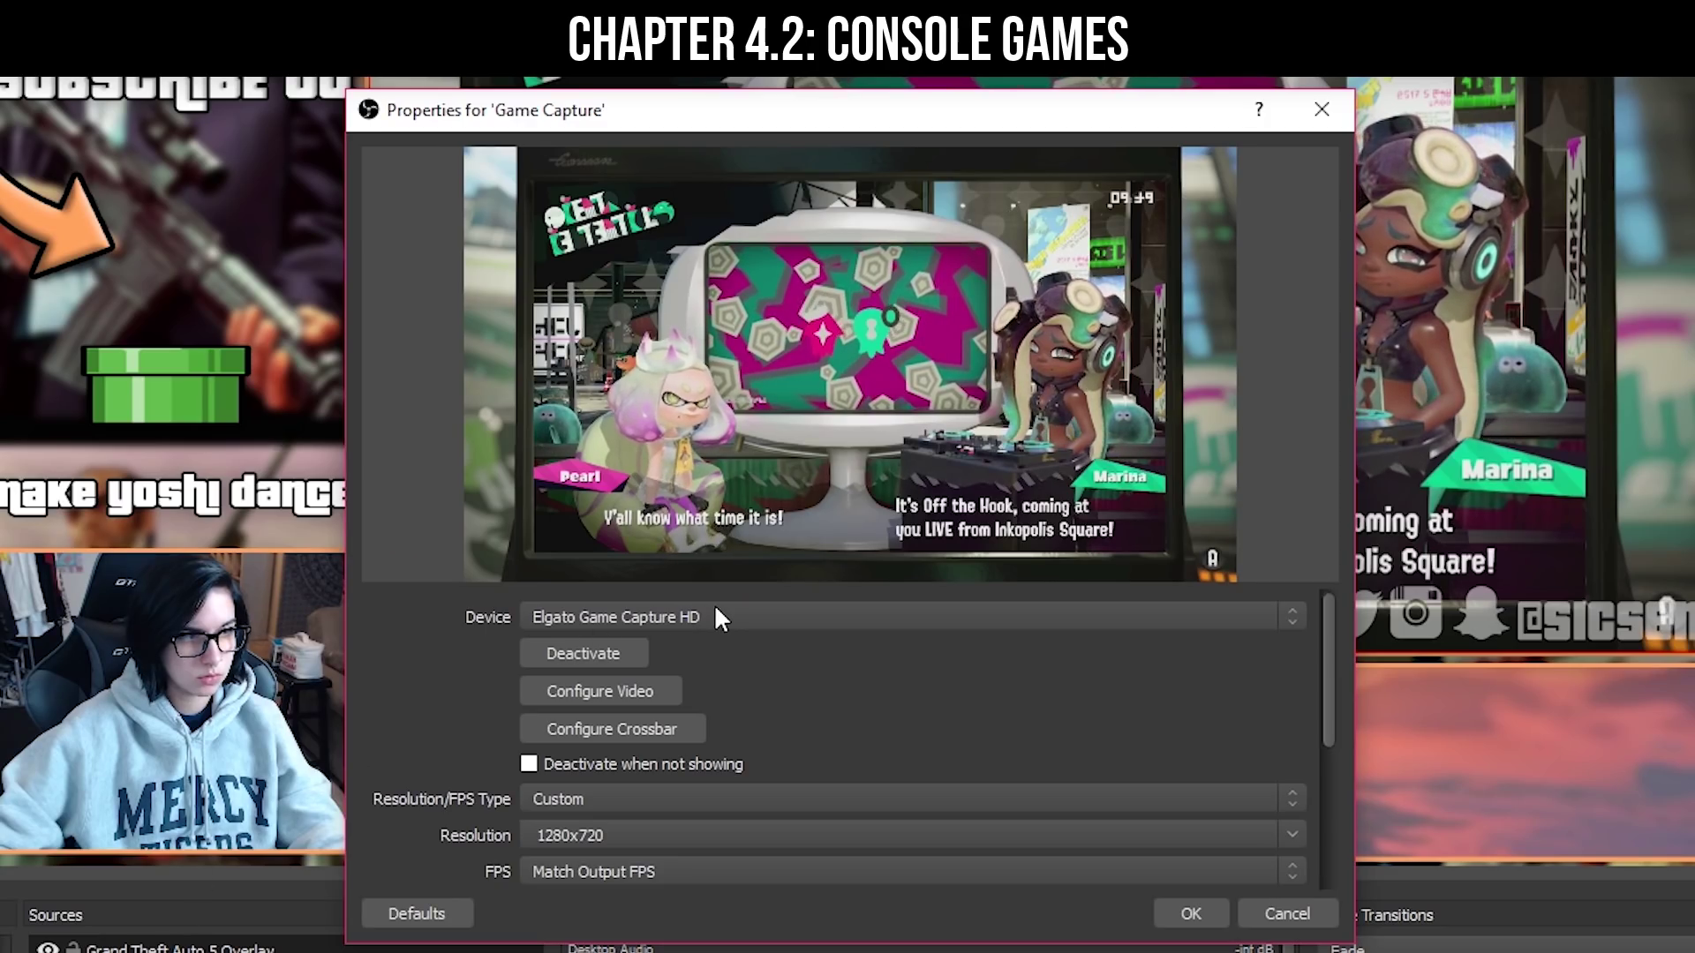
- In OBS, examine the Device, Resolution and FPS options in the Game Capture source's properties, keeping Elgato Game Capture HD, 1280x720 and Match Output FPS
left_click(717, 616)
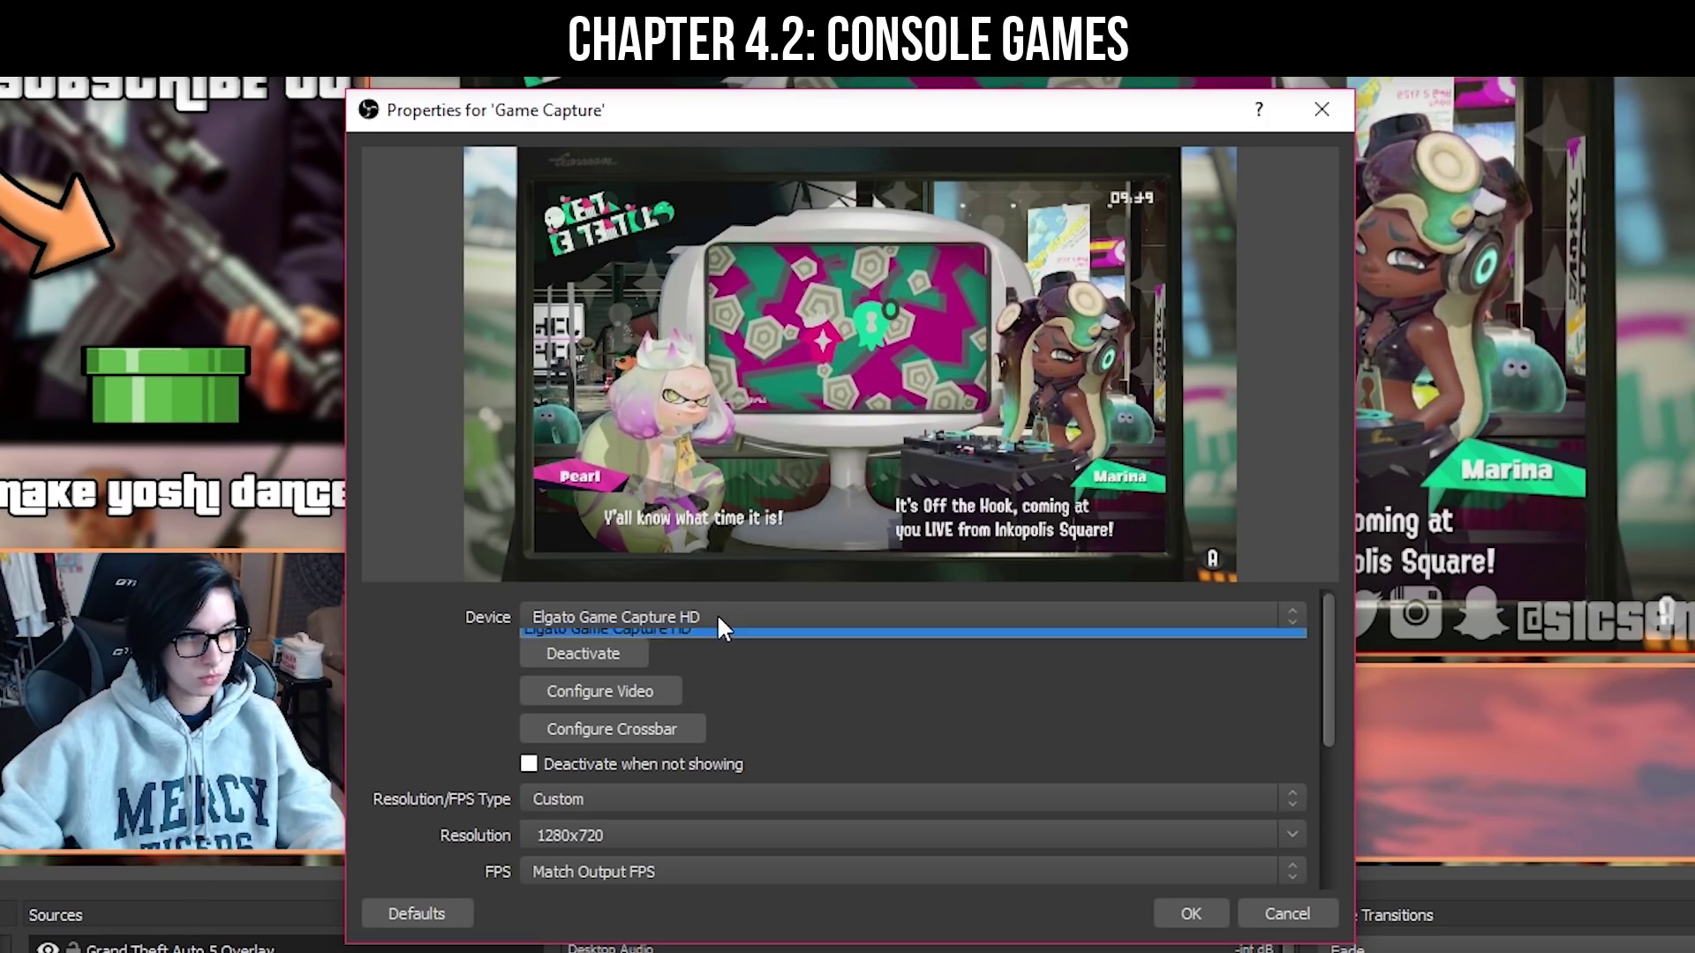
left_click(736, 618)
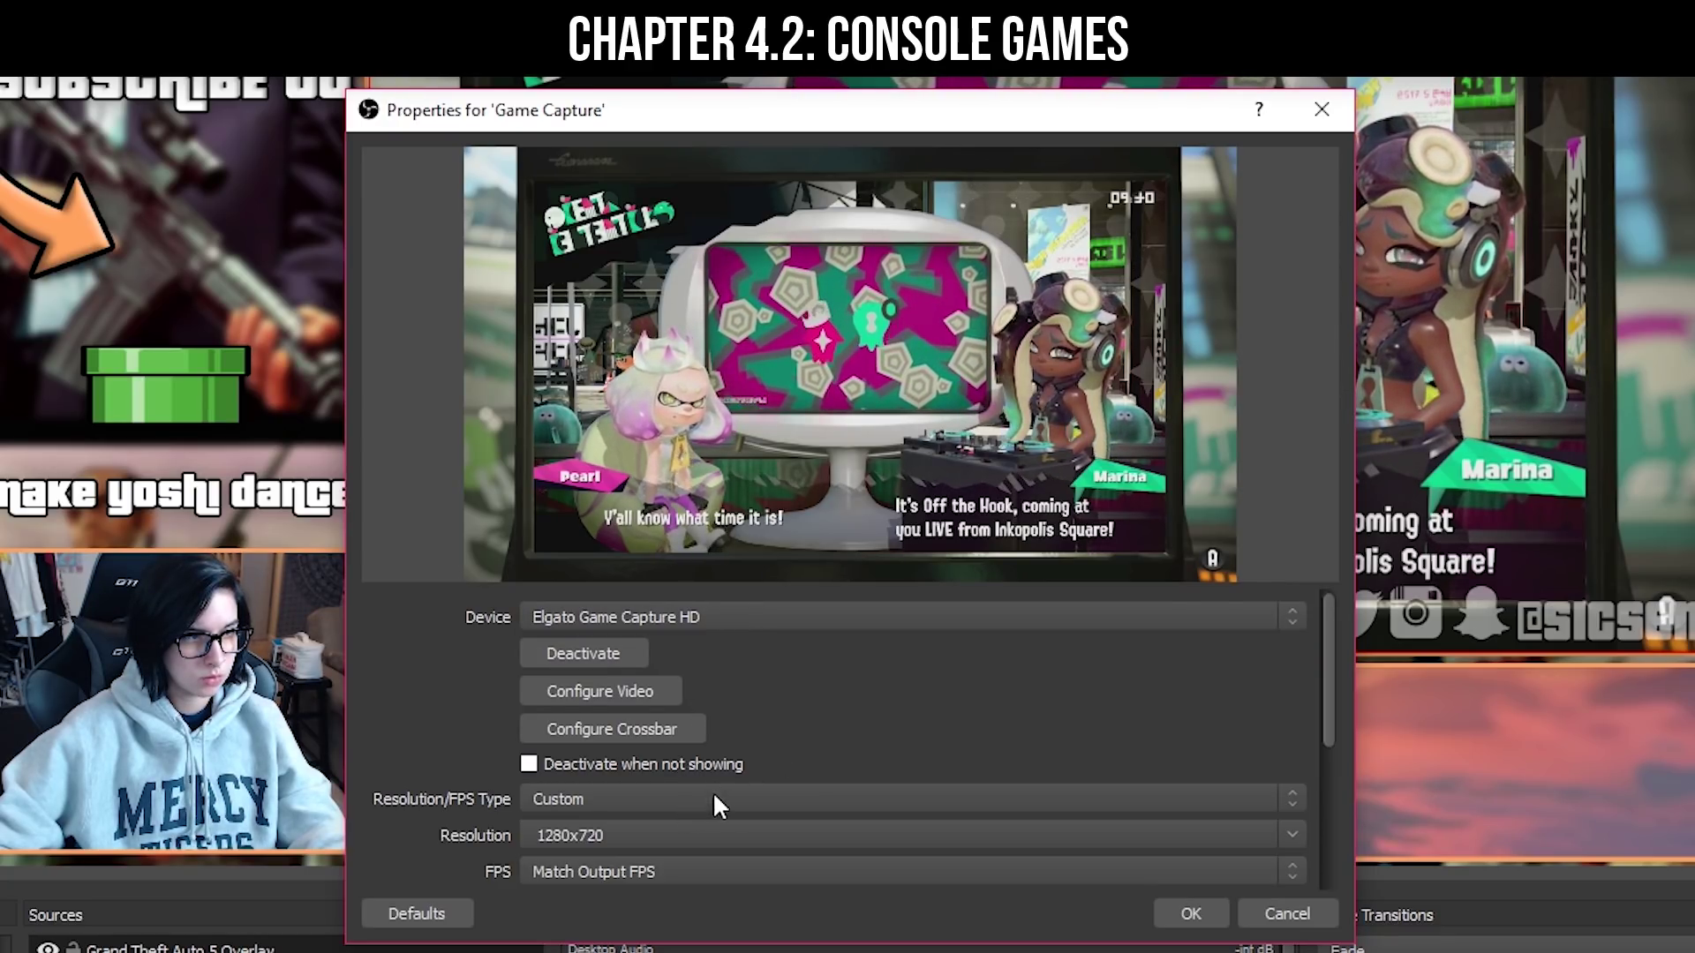
left_click(1289, 835)
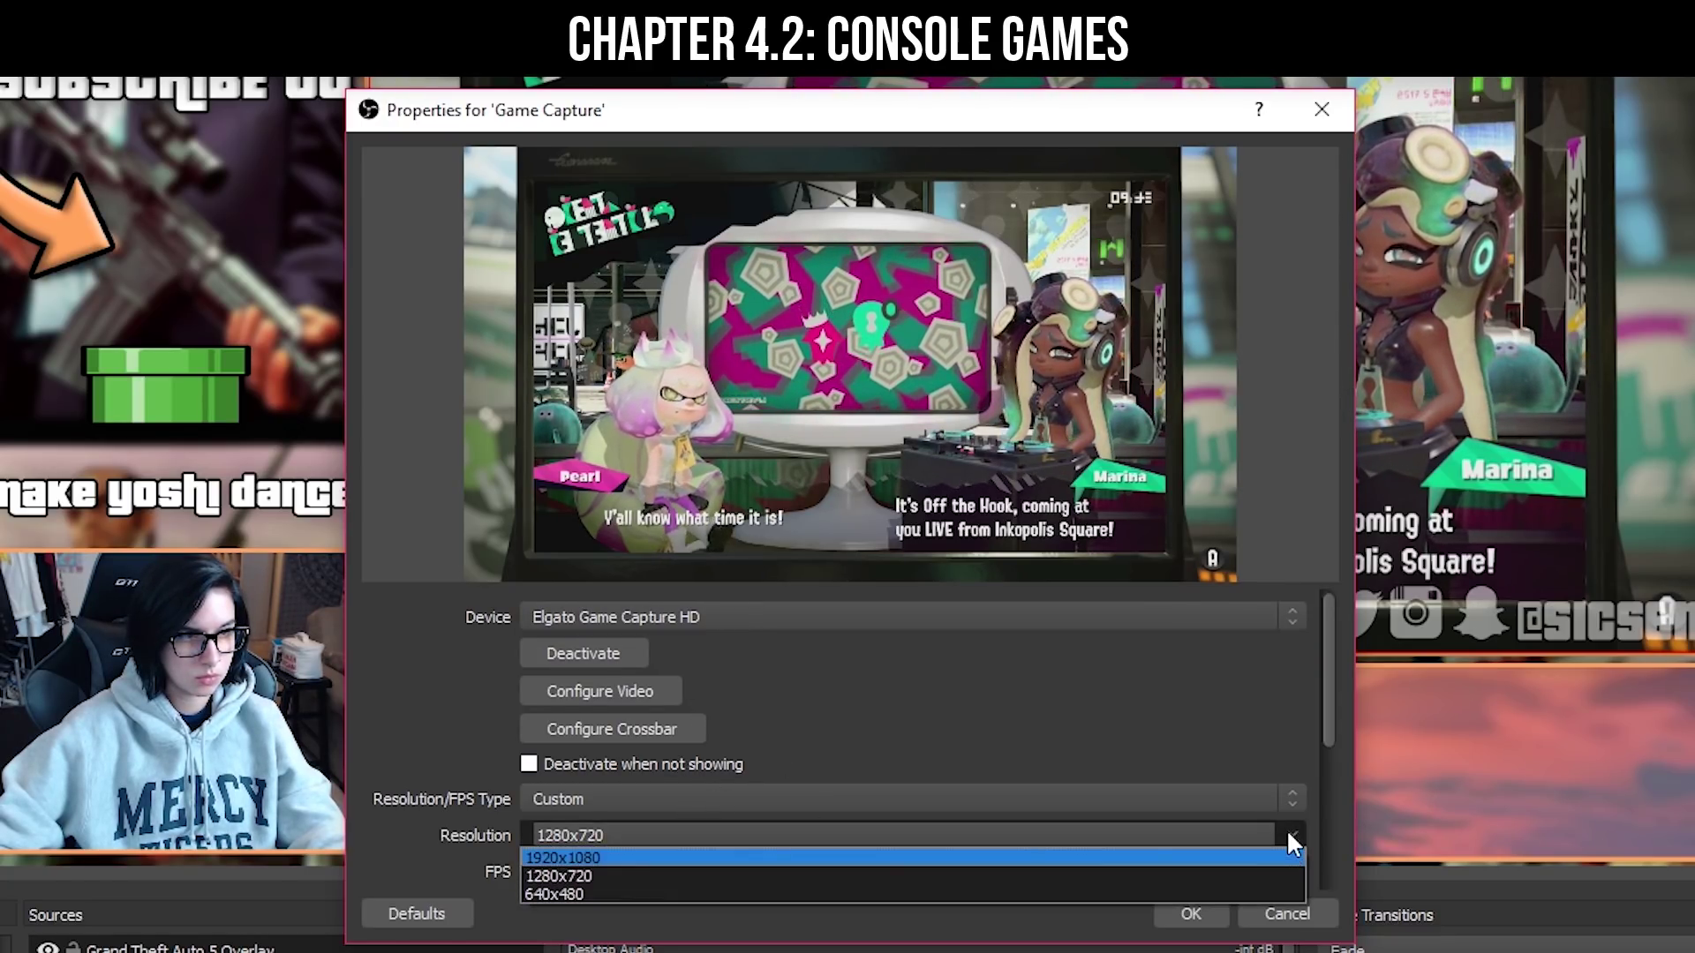
left_click(1293, 865)
left_click(1295, 871)
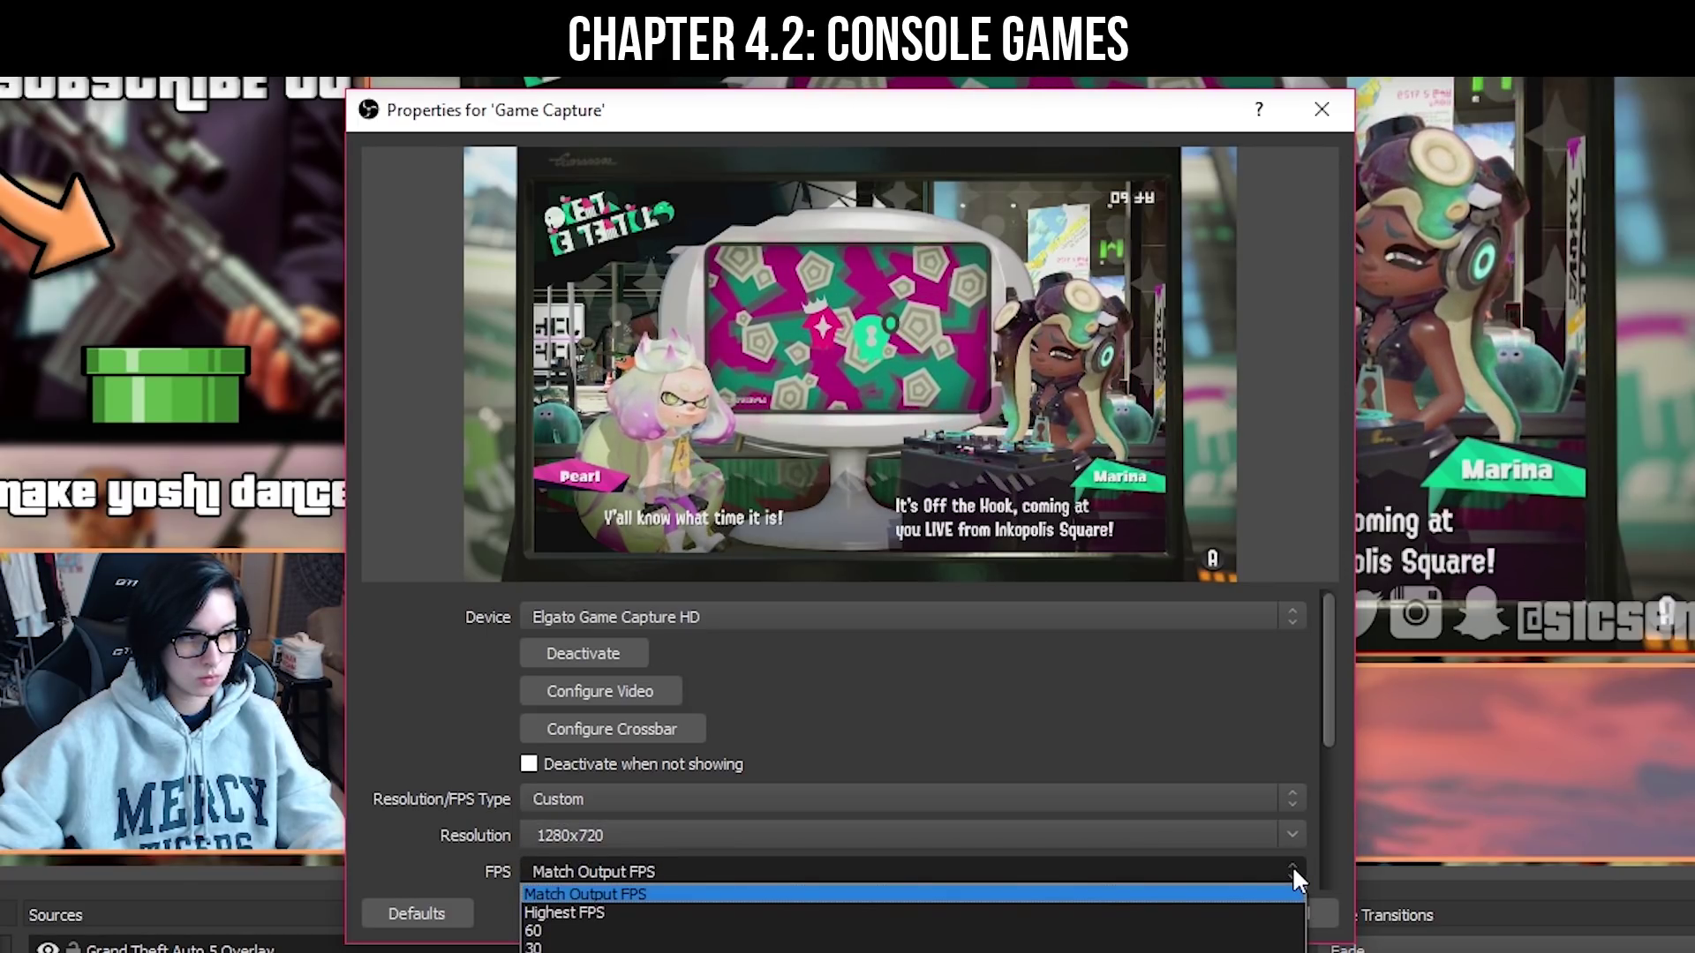
left_click(1293, 872)
- Check the Video Format, YUV Color Space, YUV Color Range, Buffering and Audio Output Mode options, and accept the Game Capture properties
scroll(1294, 703, "down", 3)
left_click(1294, 703)
left_click(1294, 704)
left_click(1292, 742)
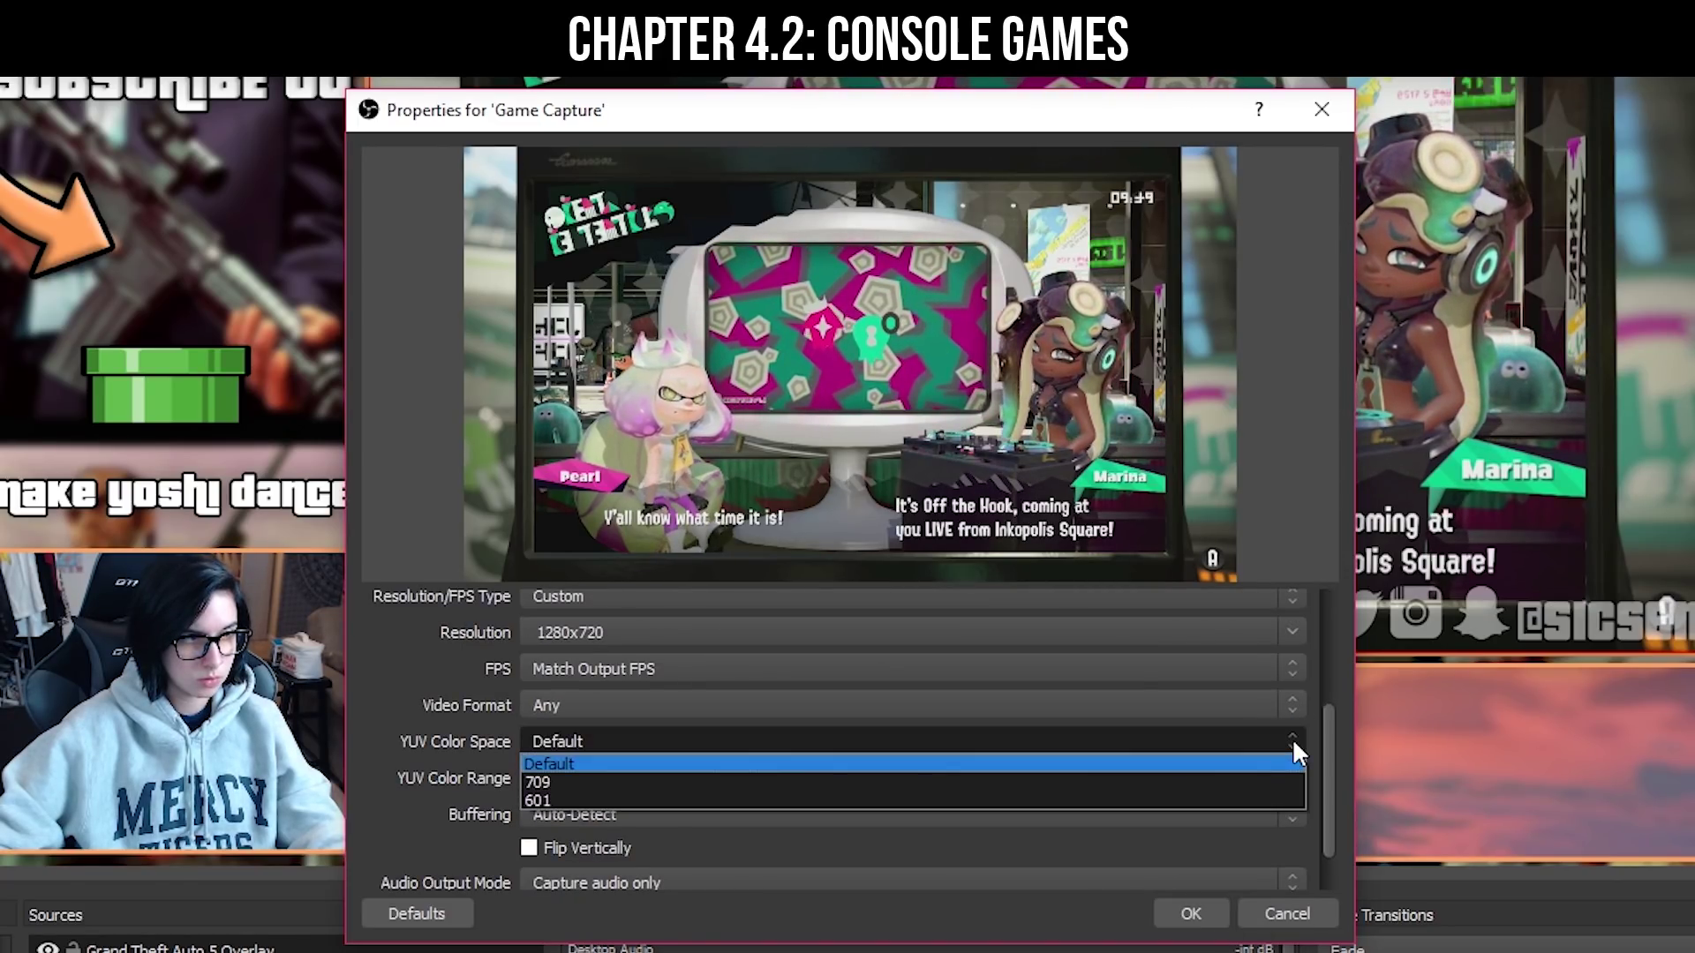
left_click(1292, 742)
left_click(1291, 777)
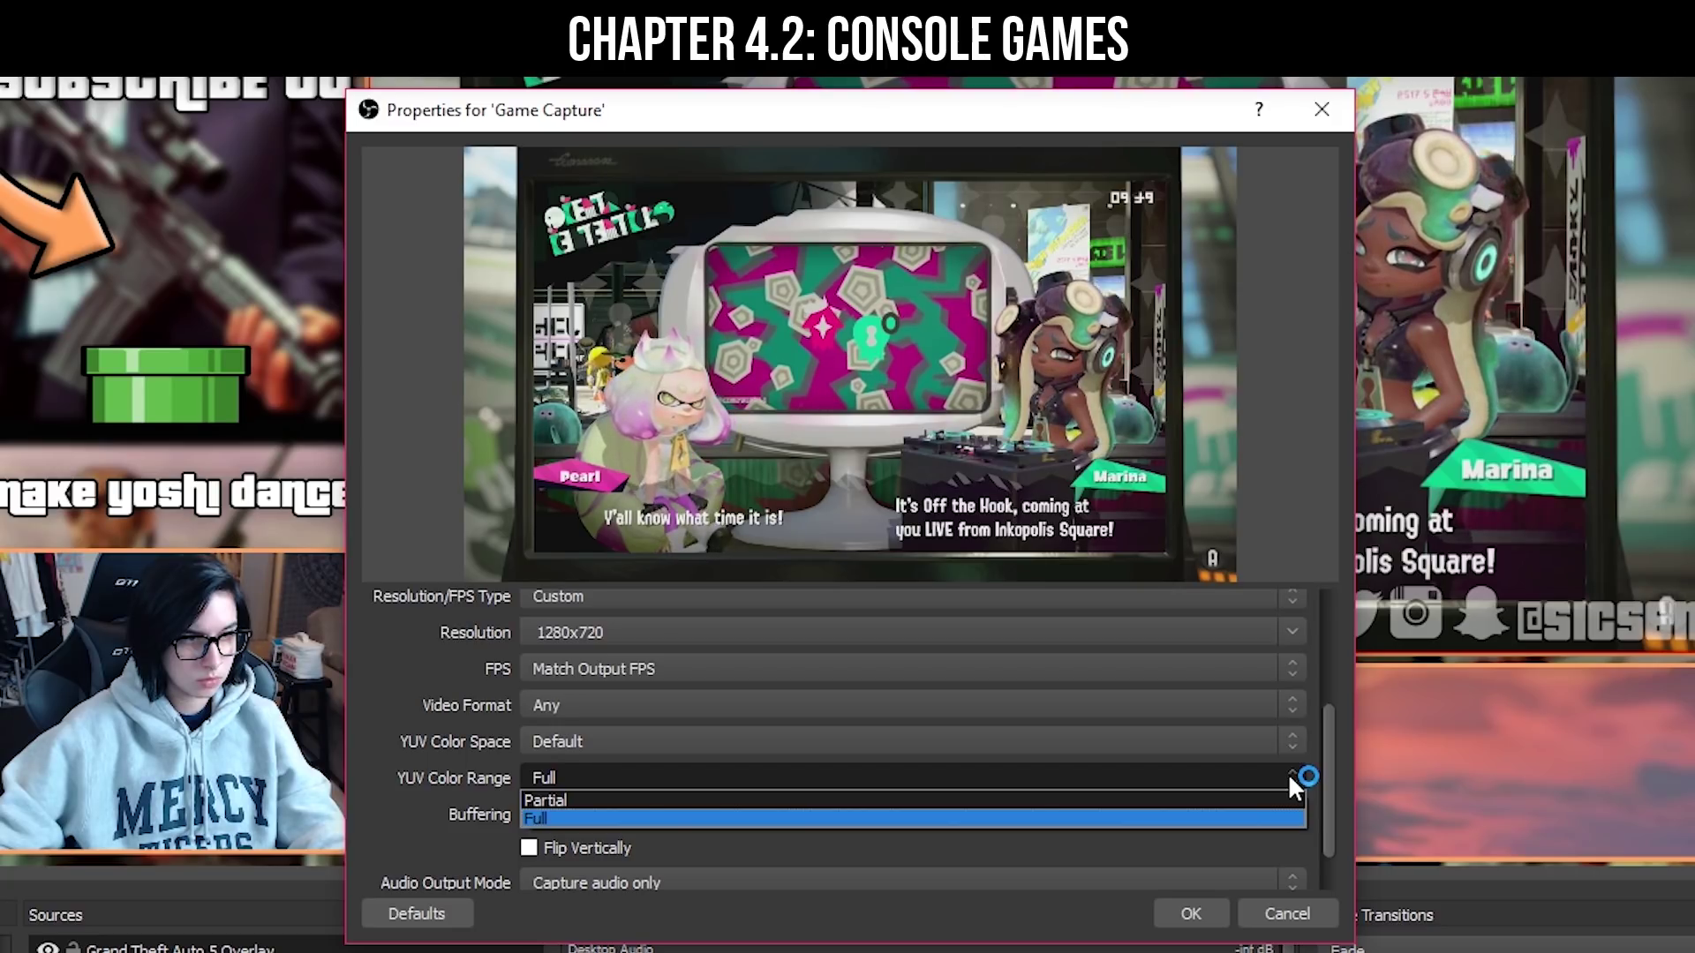
left_click(1291, 777)
left_click(1289, 814)
left_click(1289, 814)
scroll(1280, 821, "down", 2)
left_click(1291, 832)
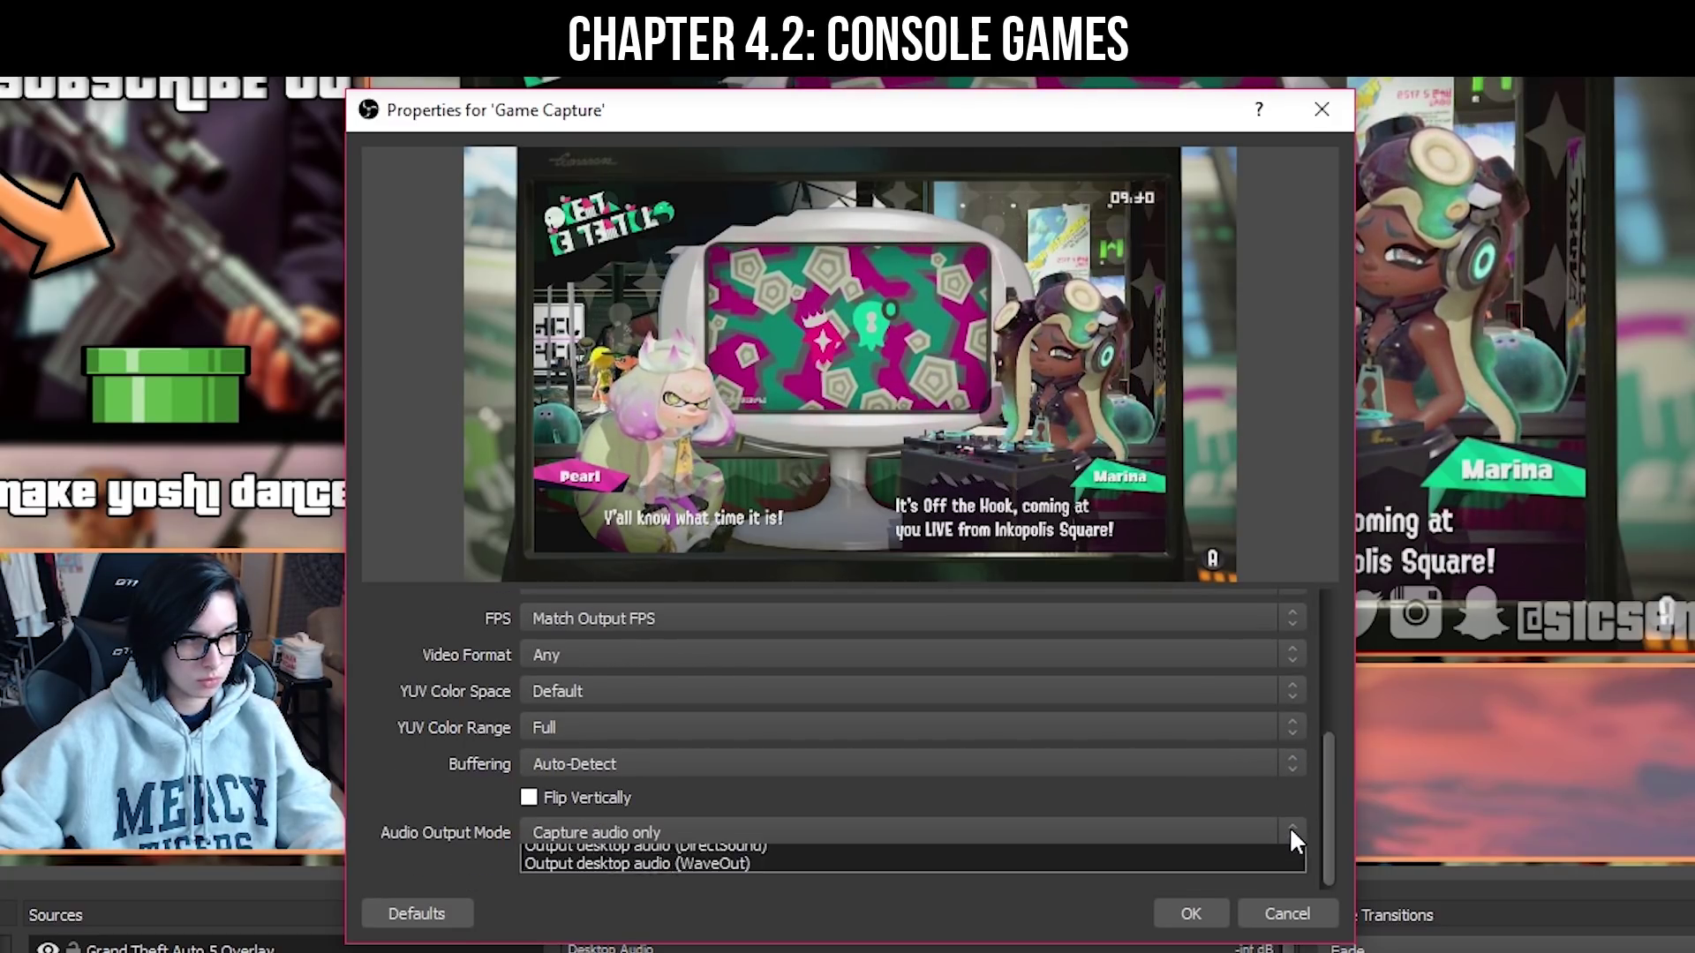
left_click(1290, 830)
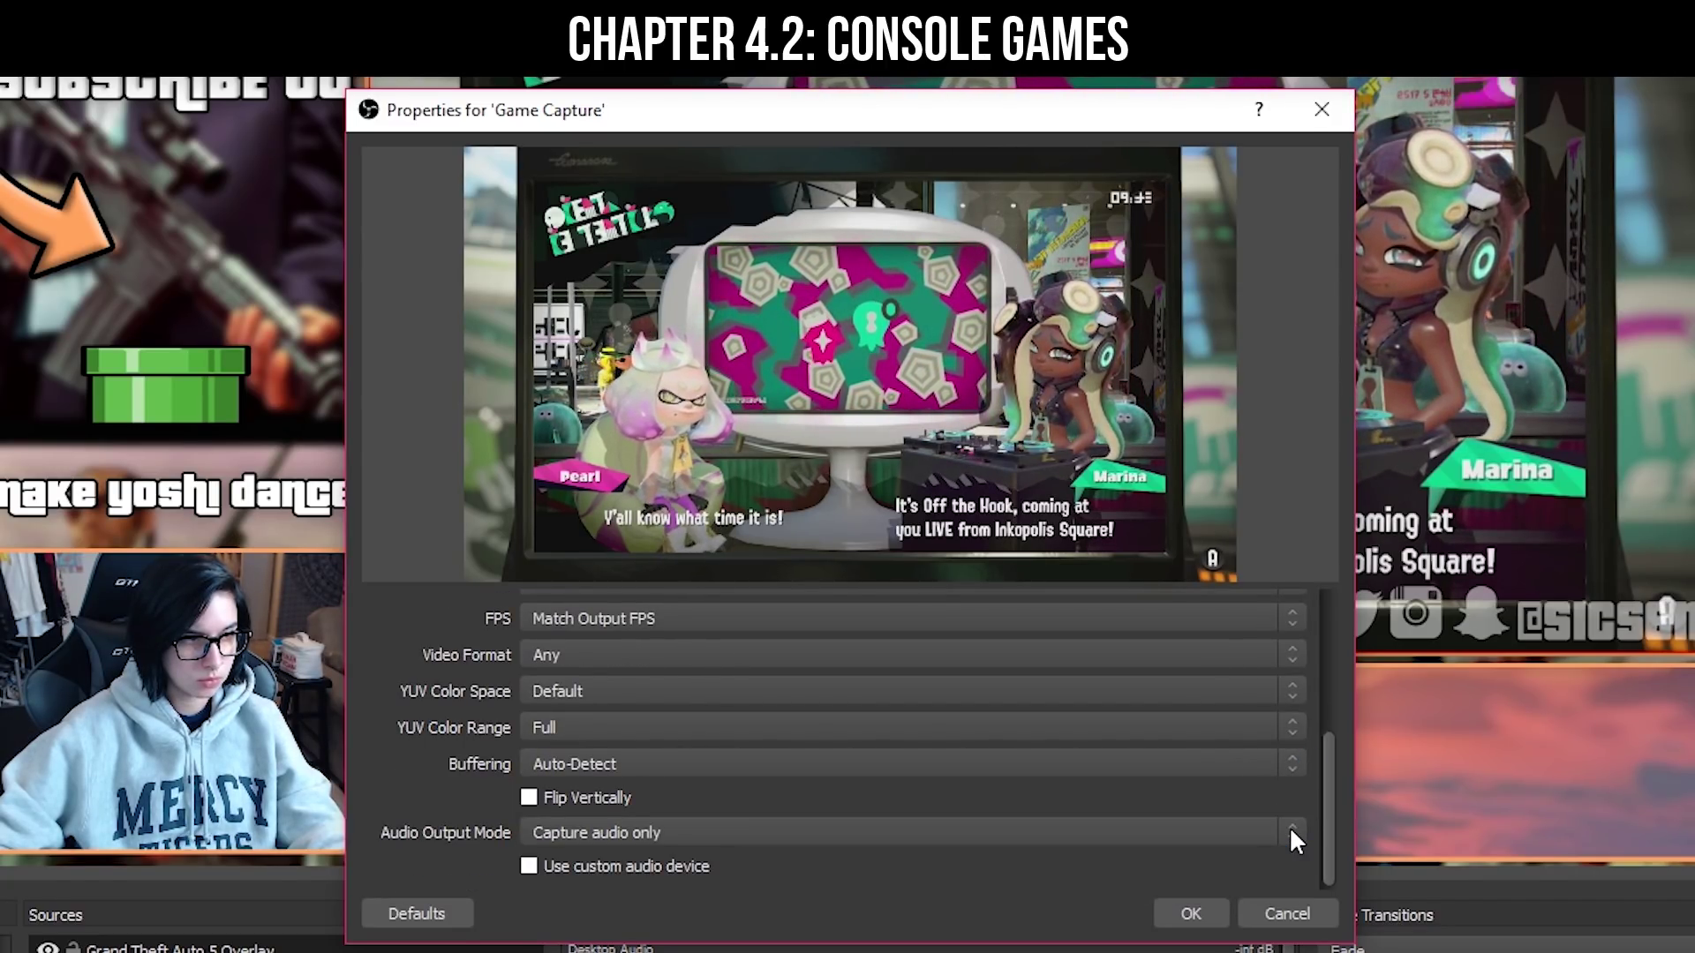
left_click(1191, 914)
- Place the Game Capture source directly beneath the Grand Theft Auto 5 Overlay in the source order
left_click_drag(97, 951, 123, 952)
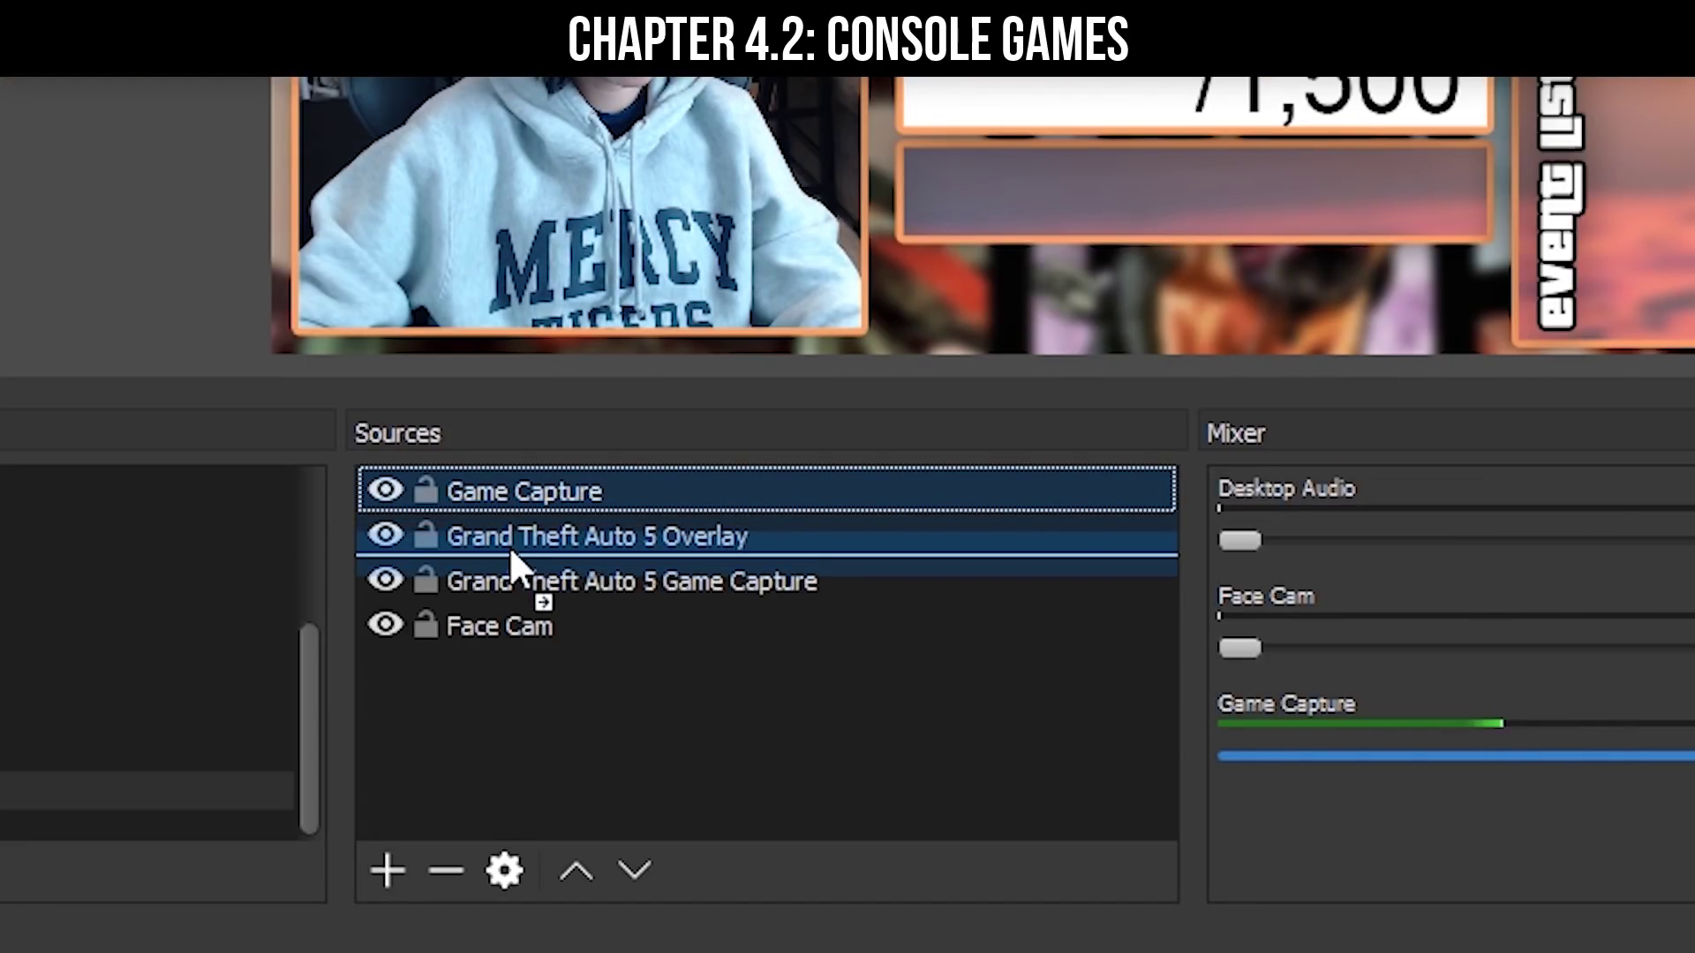
left_click_drag(510, 546, 510, 545)
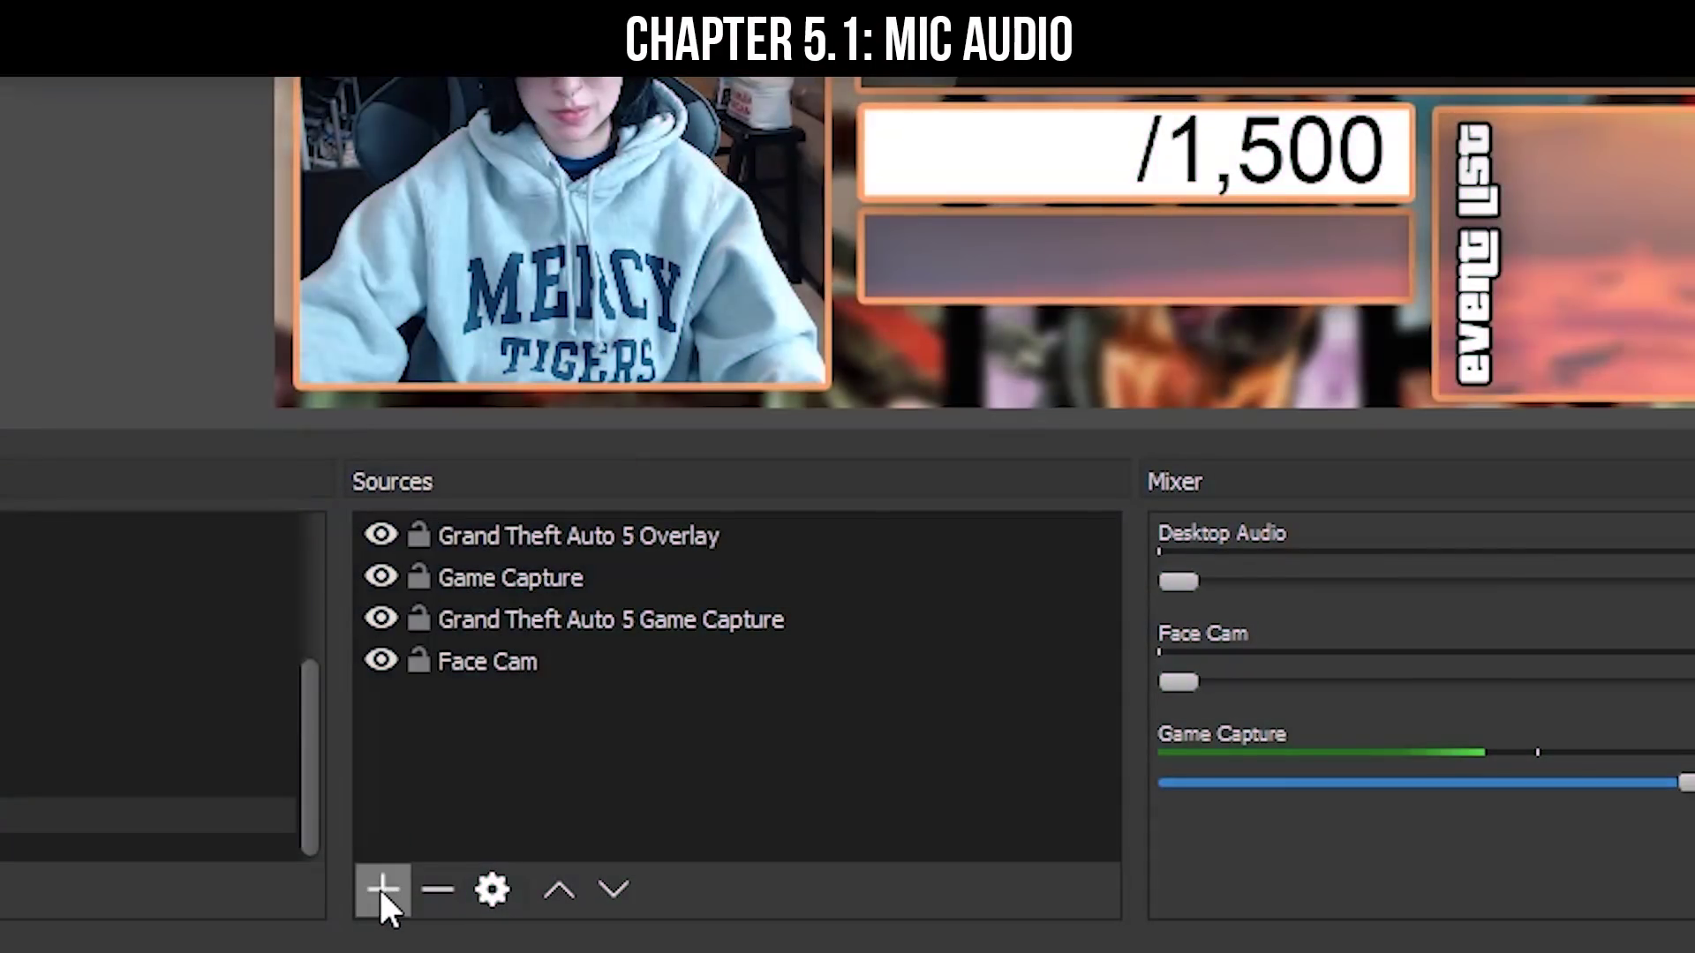
- Add a new Audio Input Capture source named Yeti Mic GTA to the scene
left_click(380, 891)
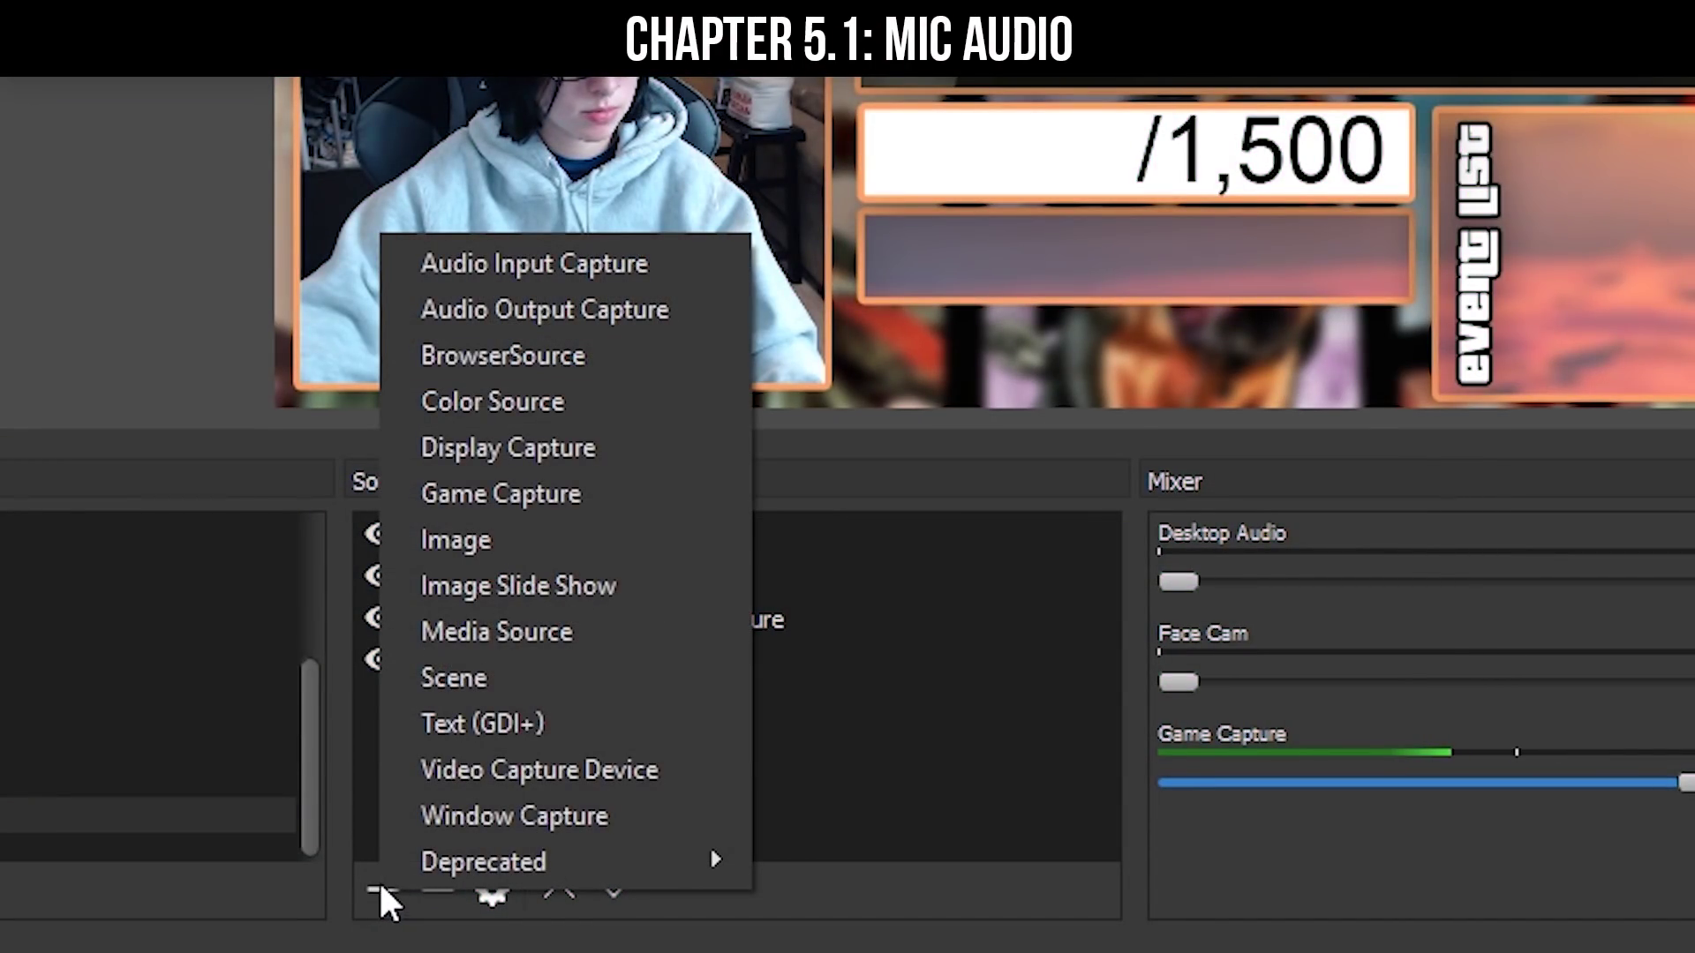
left_click(487, 261)
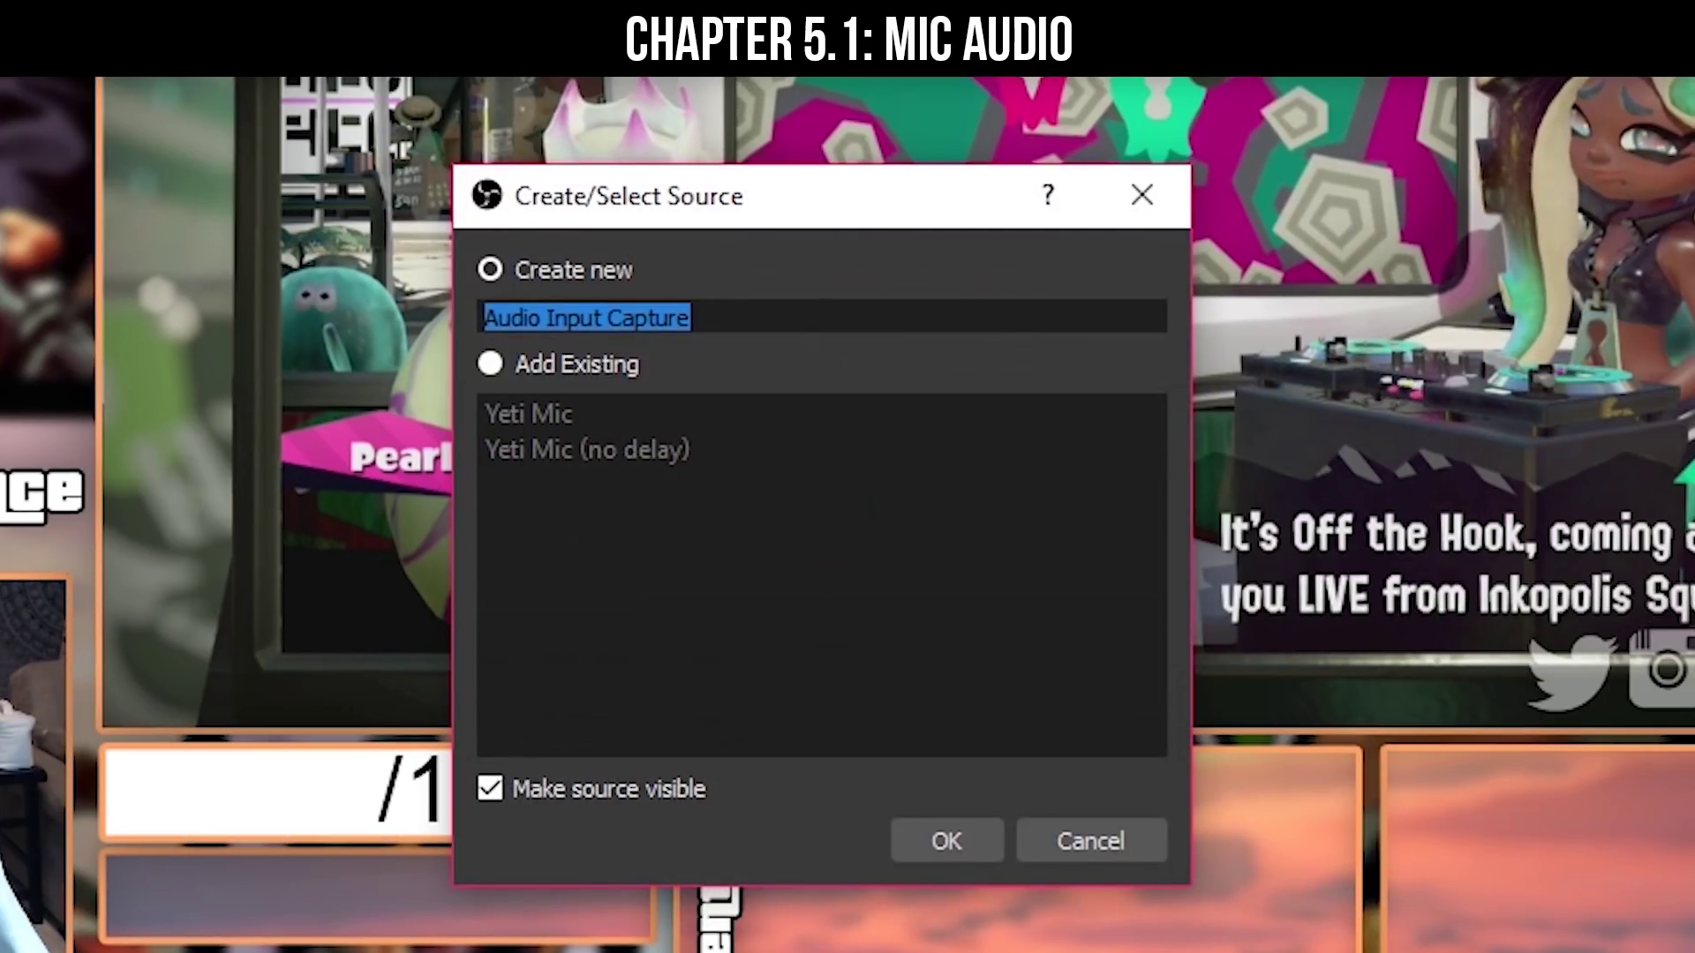
type("Yeti Mic GTA")
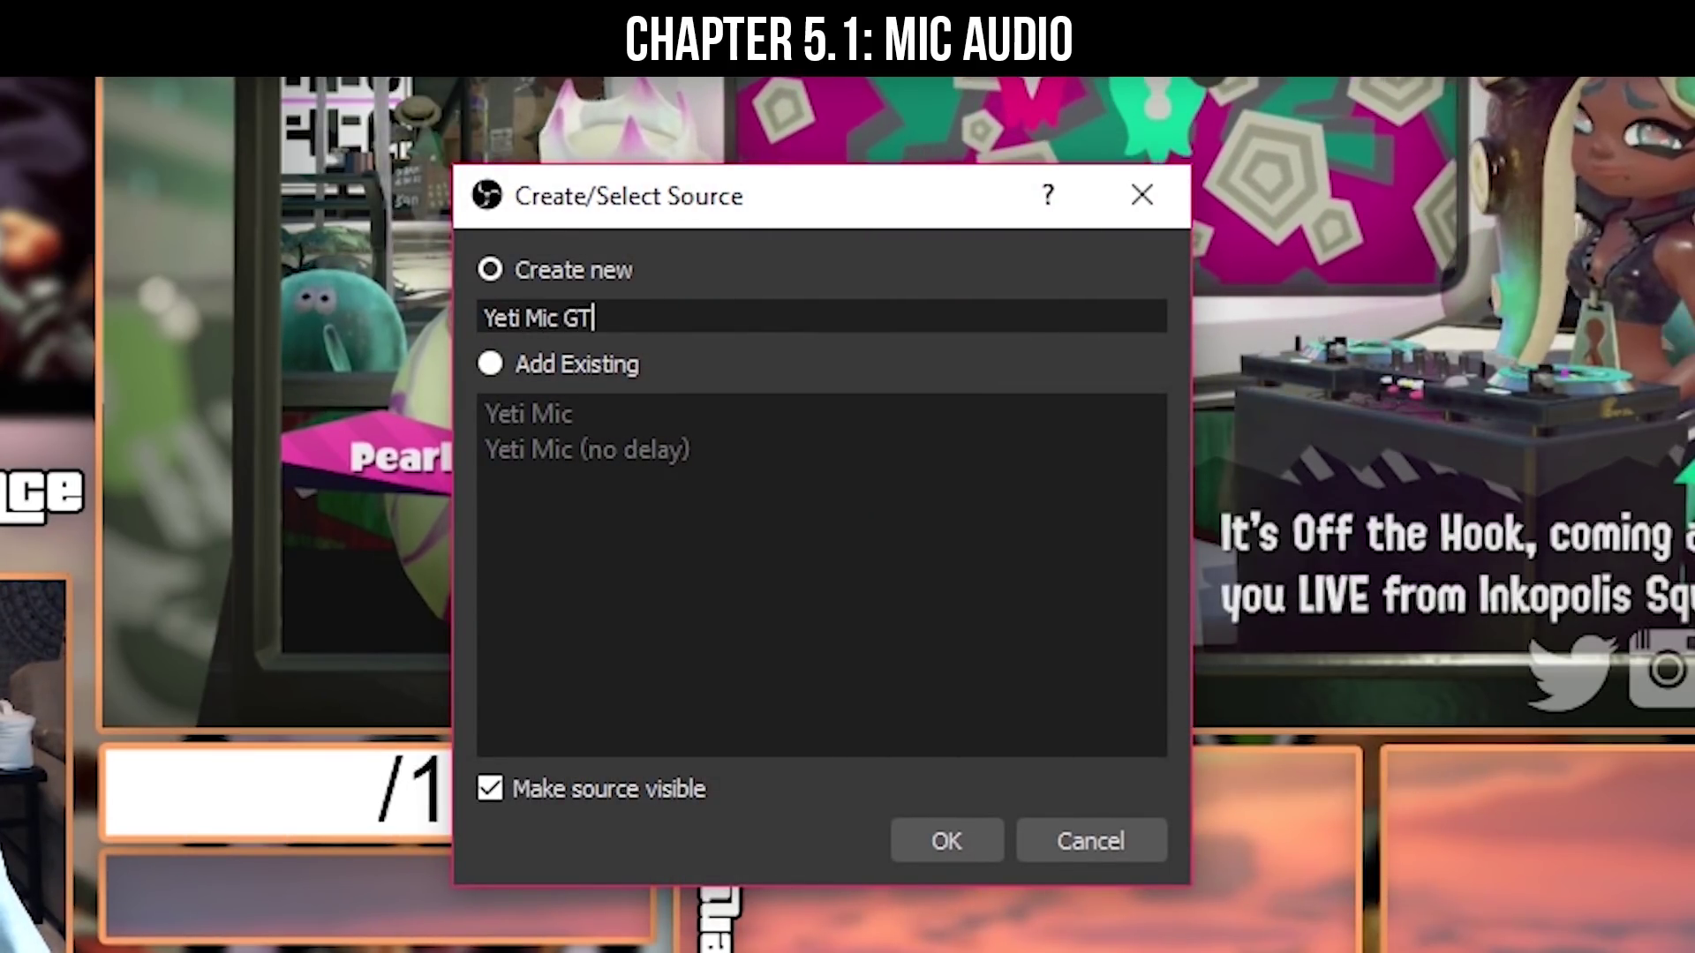
key("Return")
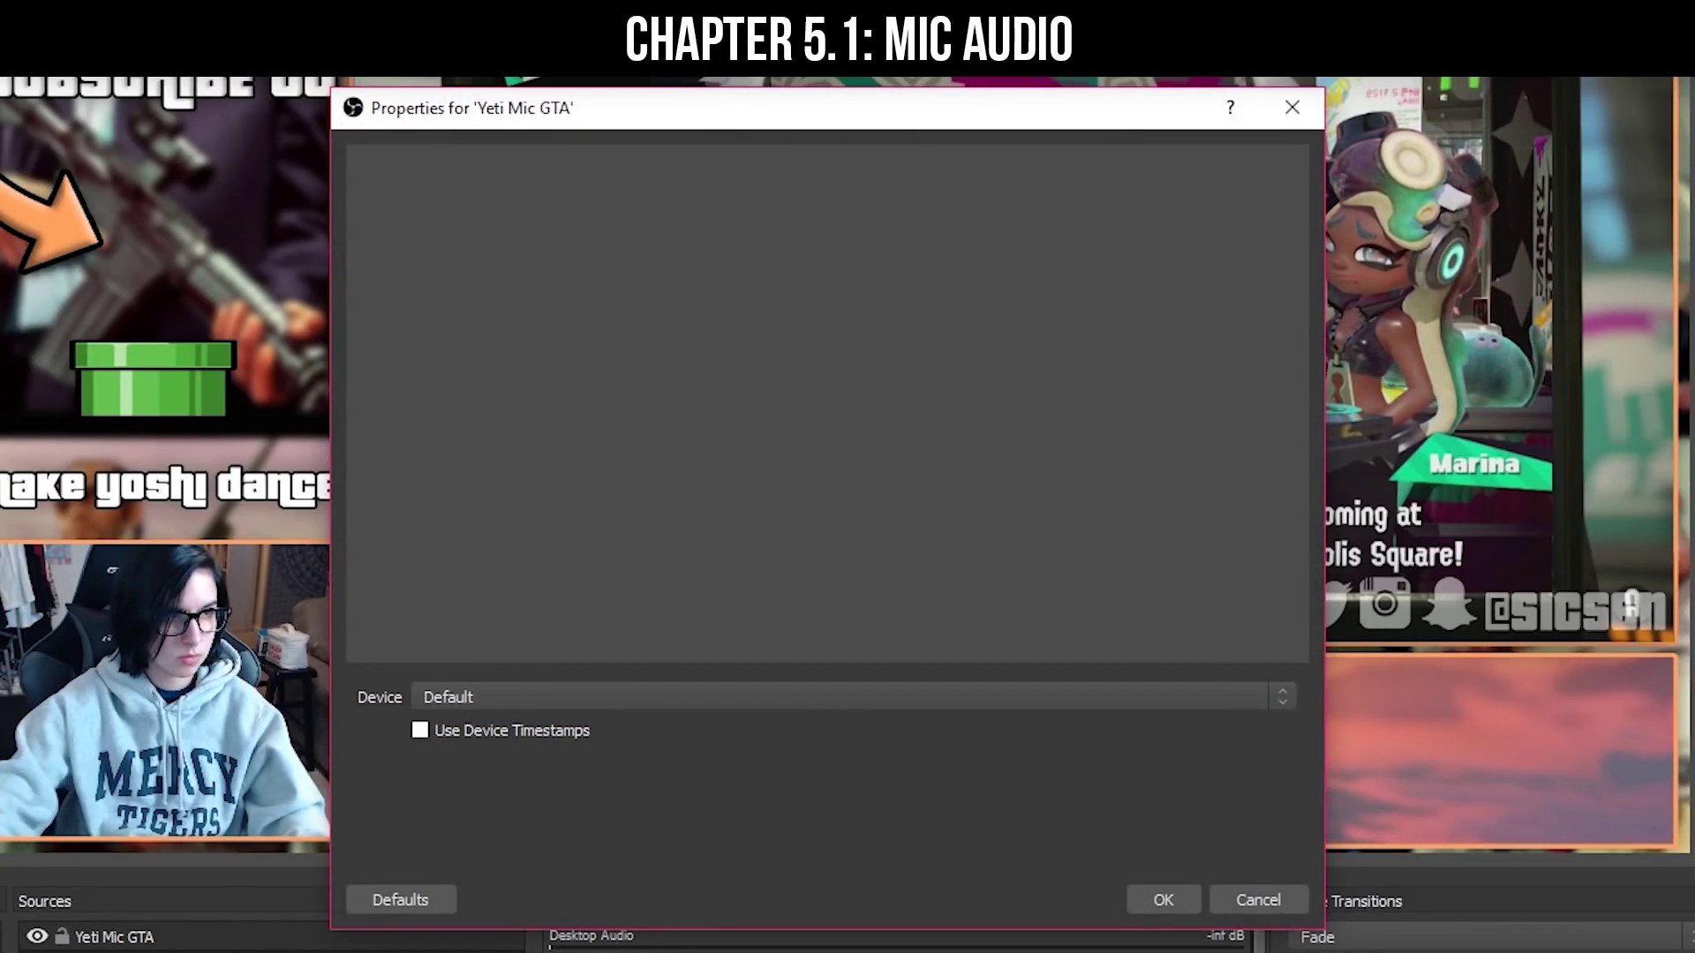
- Set the Yeti Mic GTA device to Microphone (Yeti Stereo Microphone), accept the properties, and raise its mixer volume
left_click(807, 700)
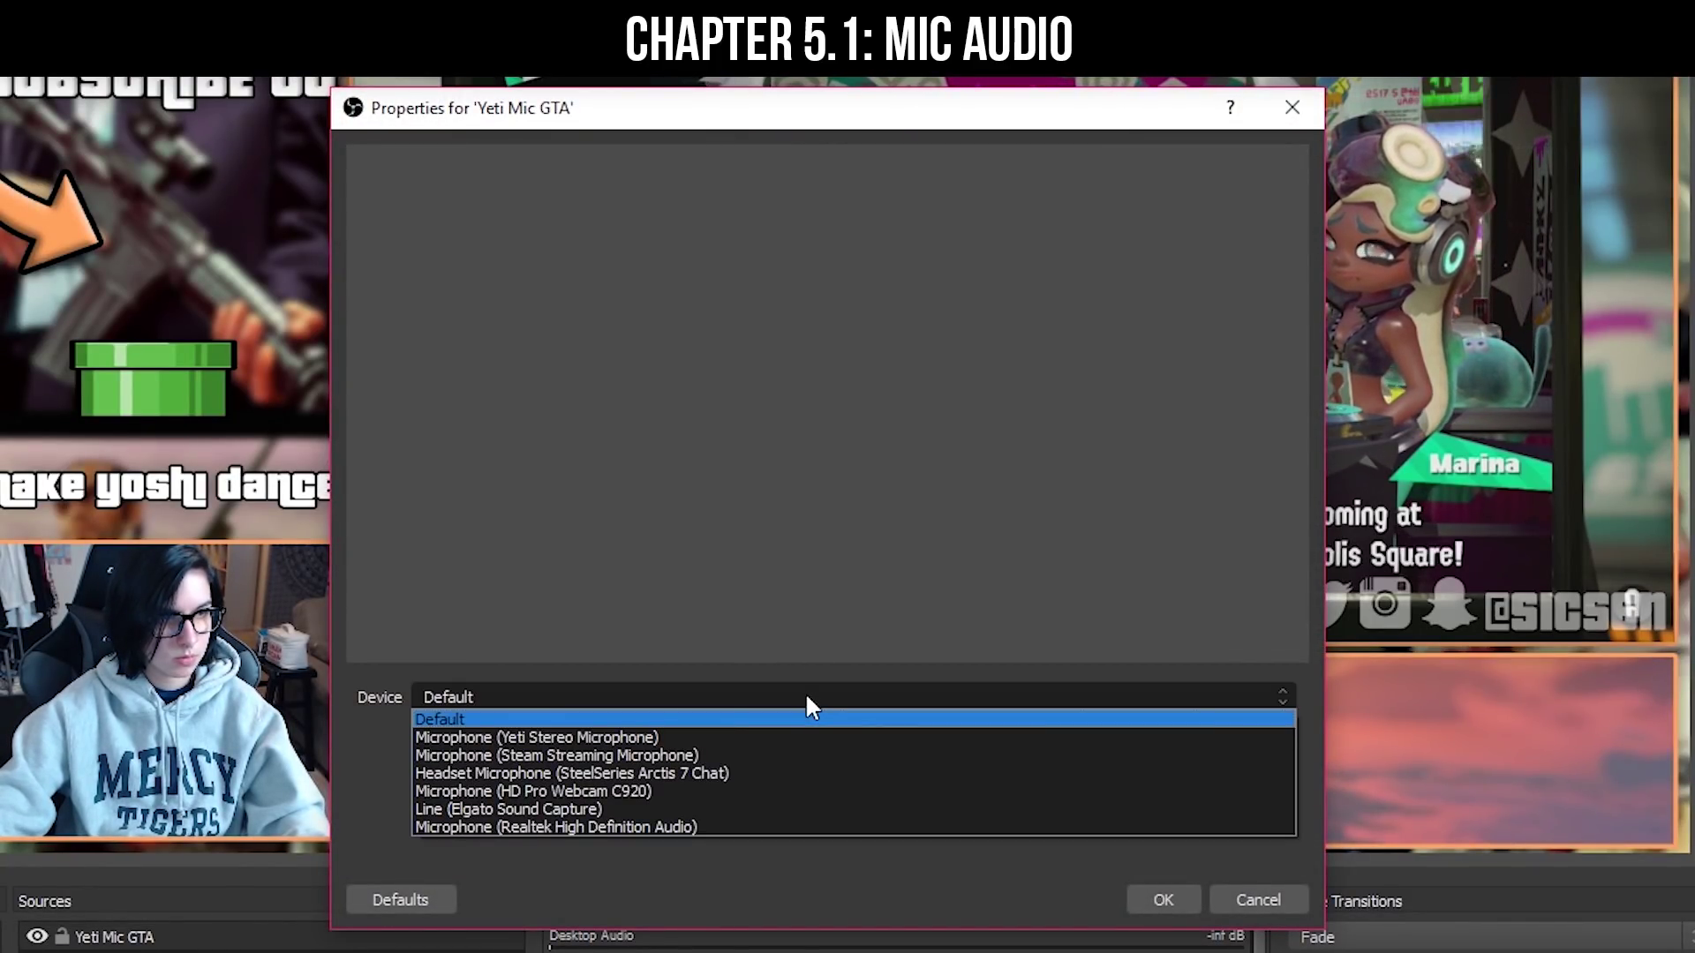
left_click(621, 737)
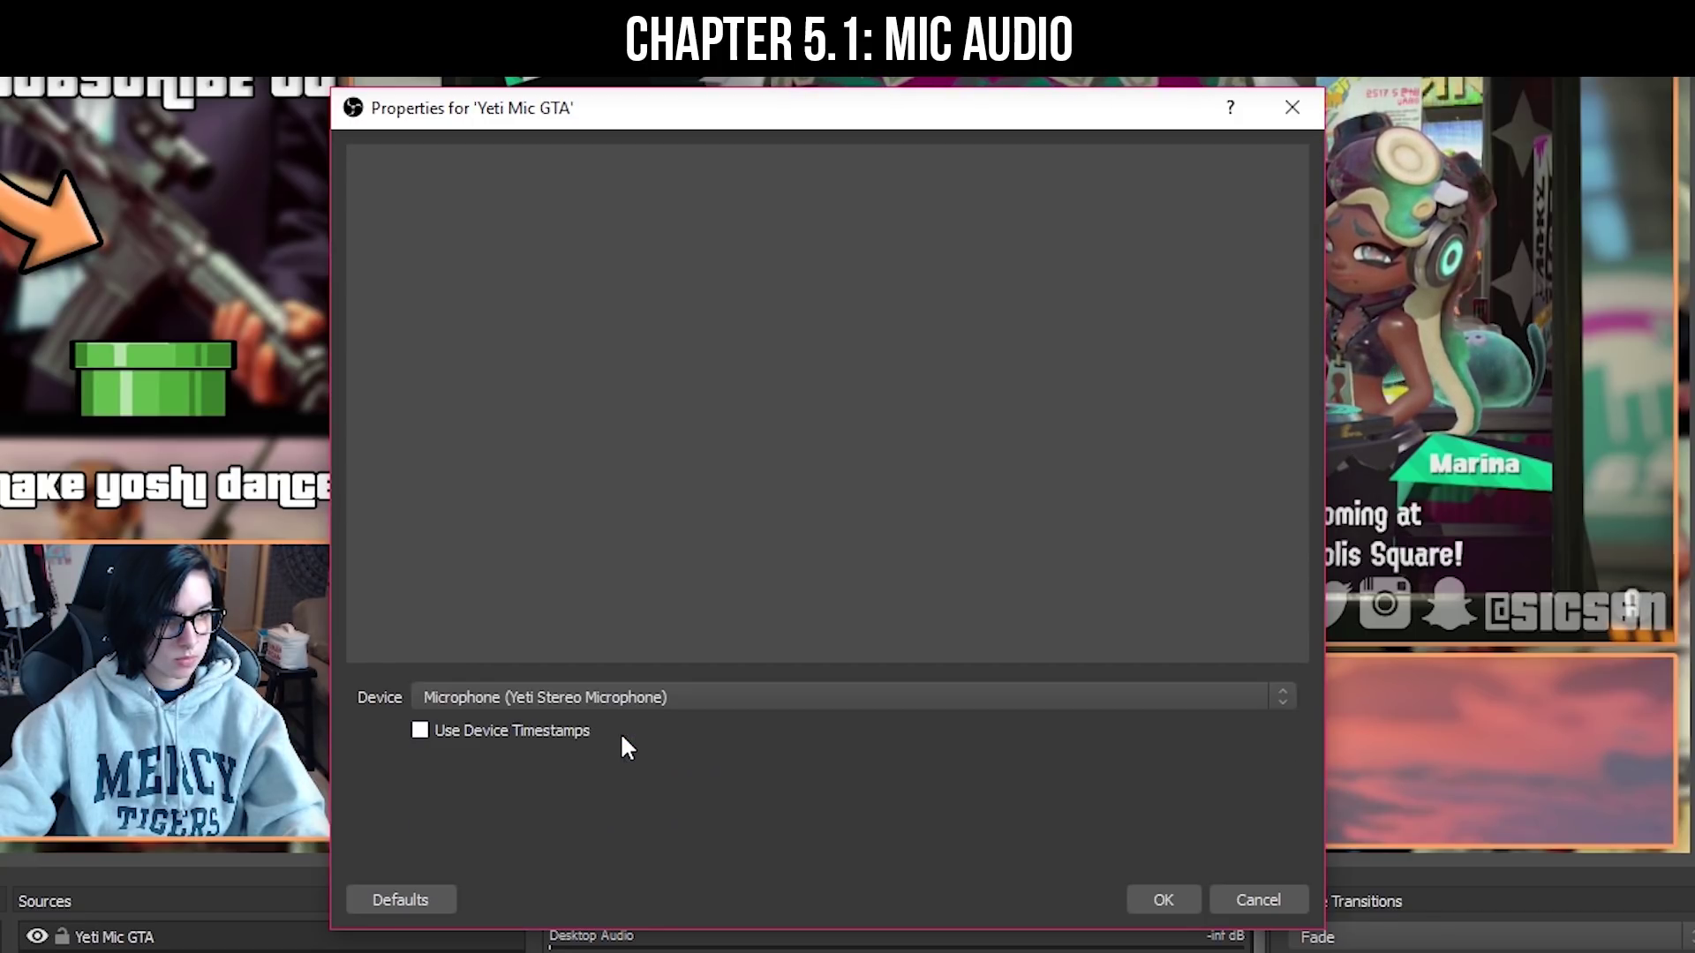
left_click(1172, 897)
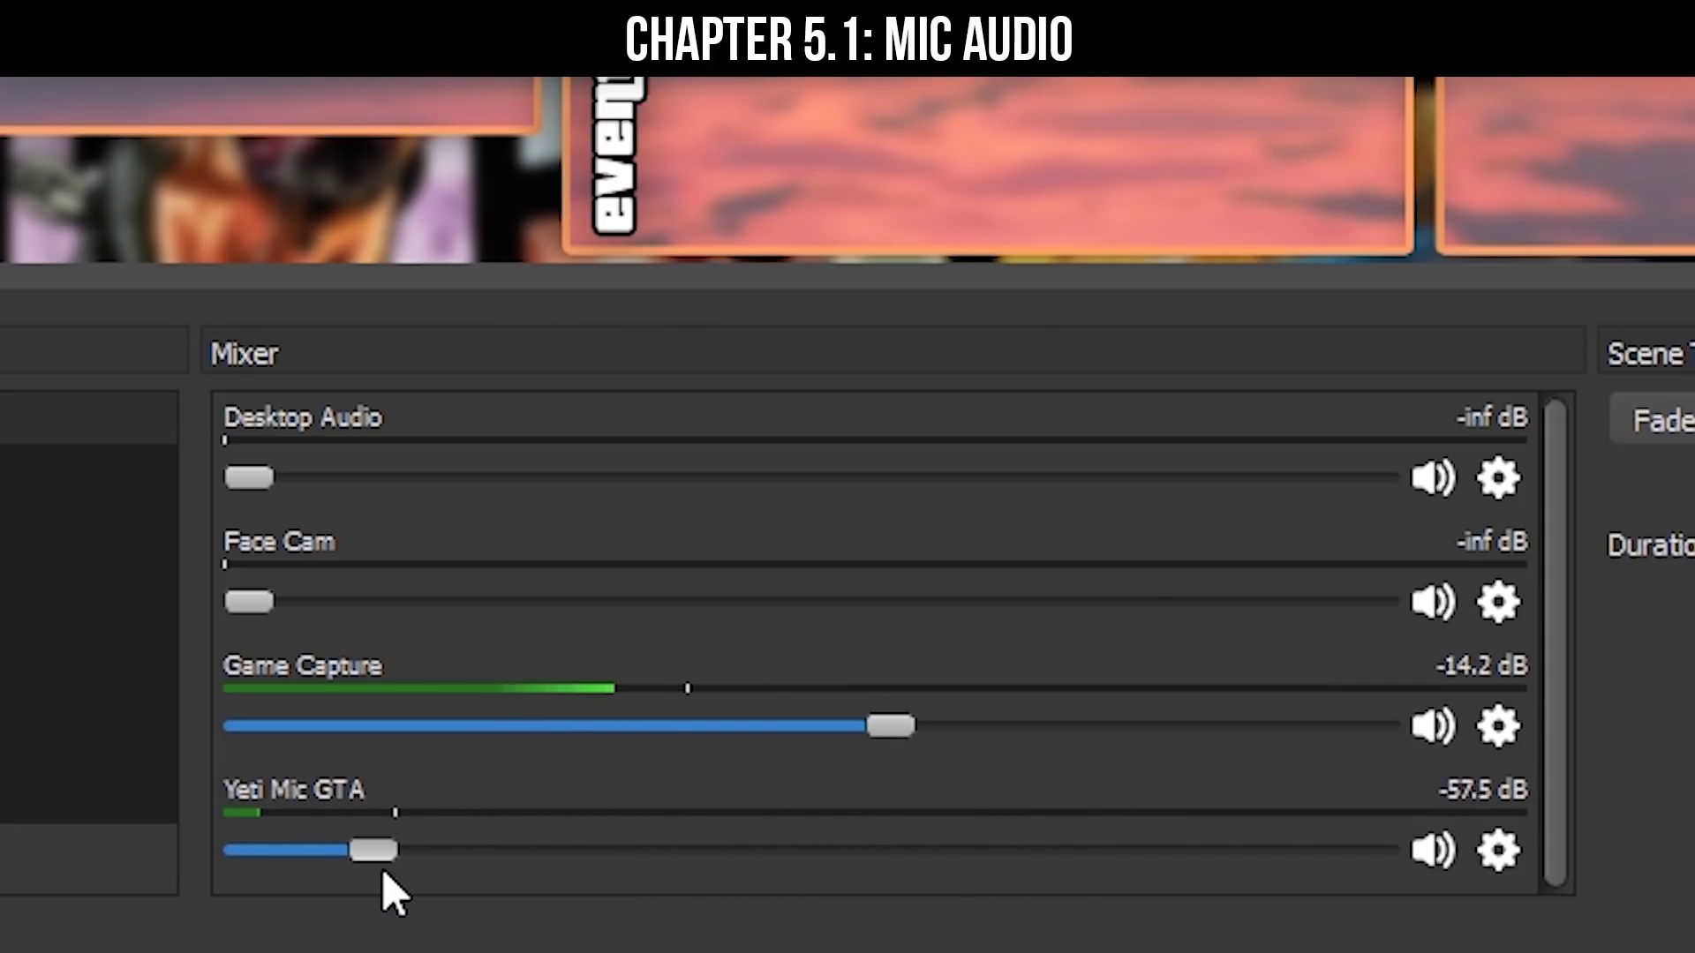
left_click_drag(383, 872, 707, 874)
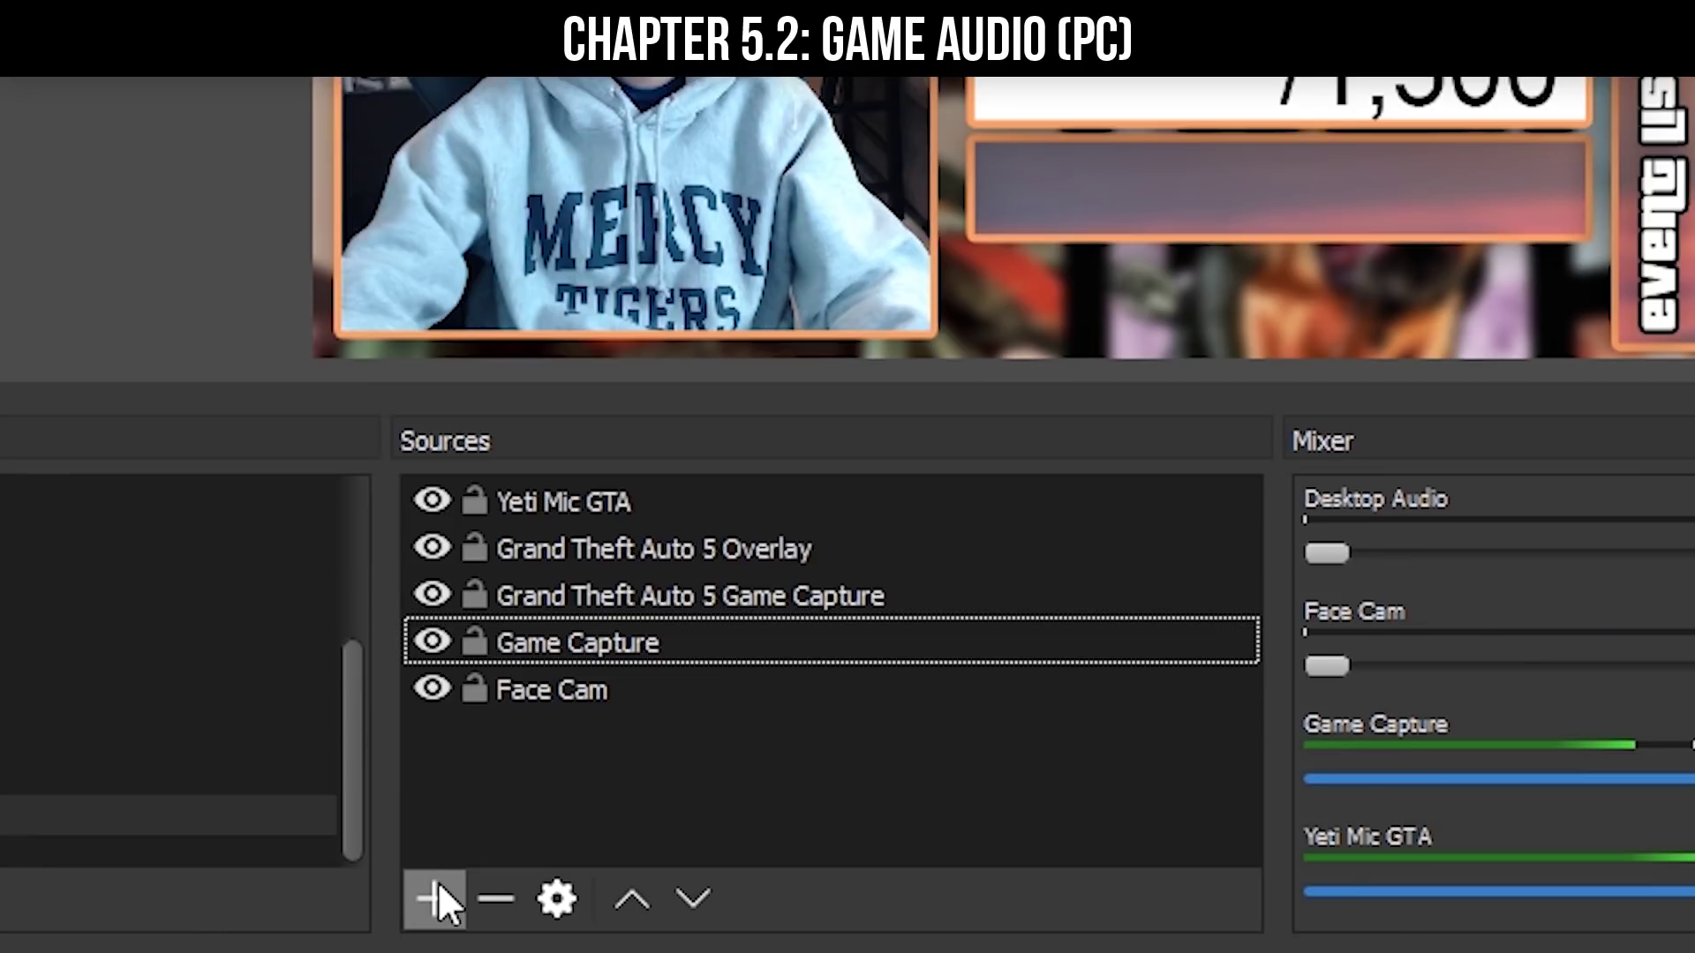
- Add a new Audio Output Capture source named GTA5 Audio to the scene
left_click(436, 899)
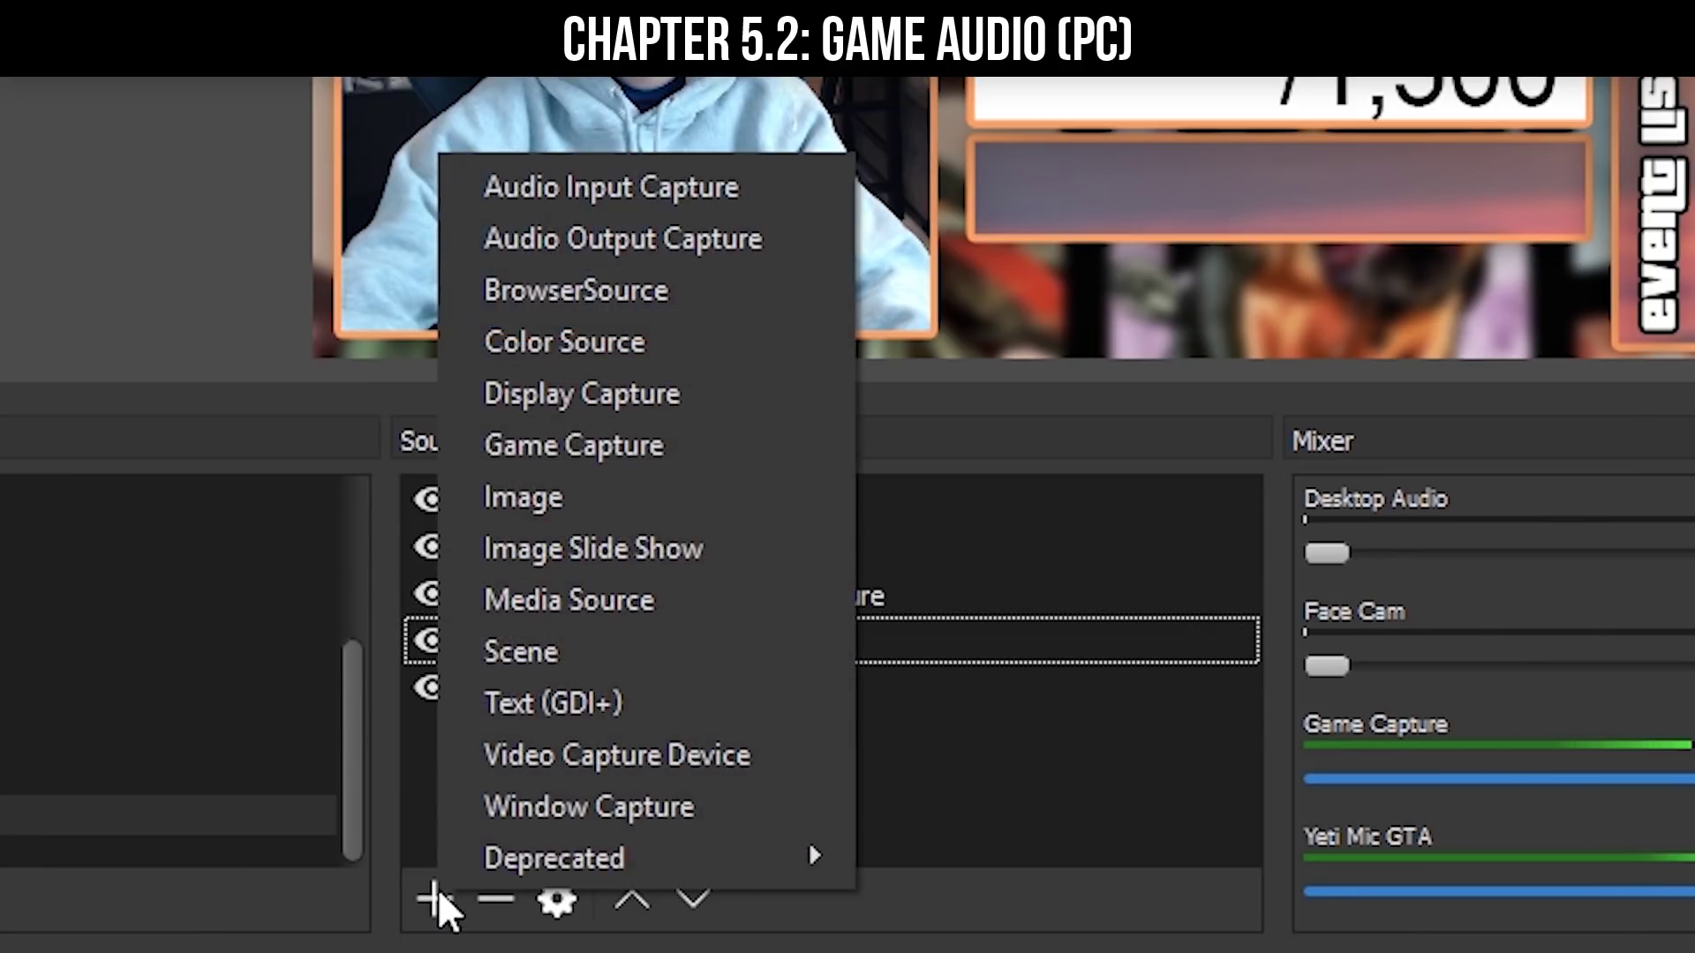
left_click(666, 237)
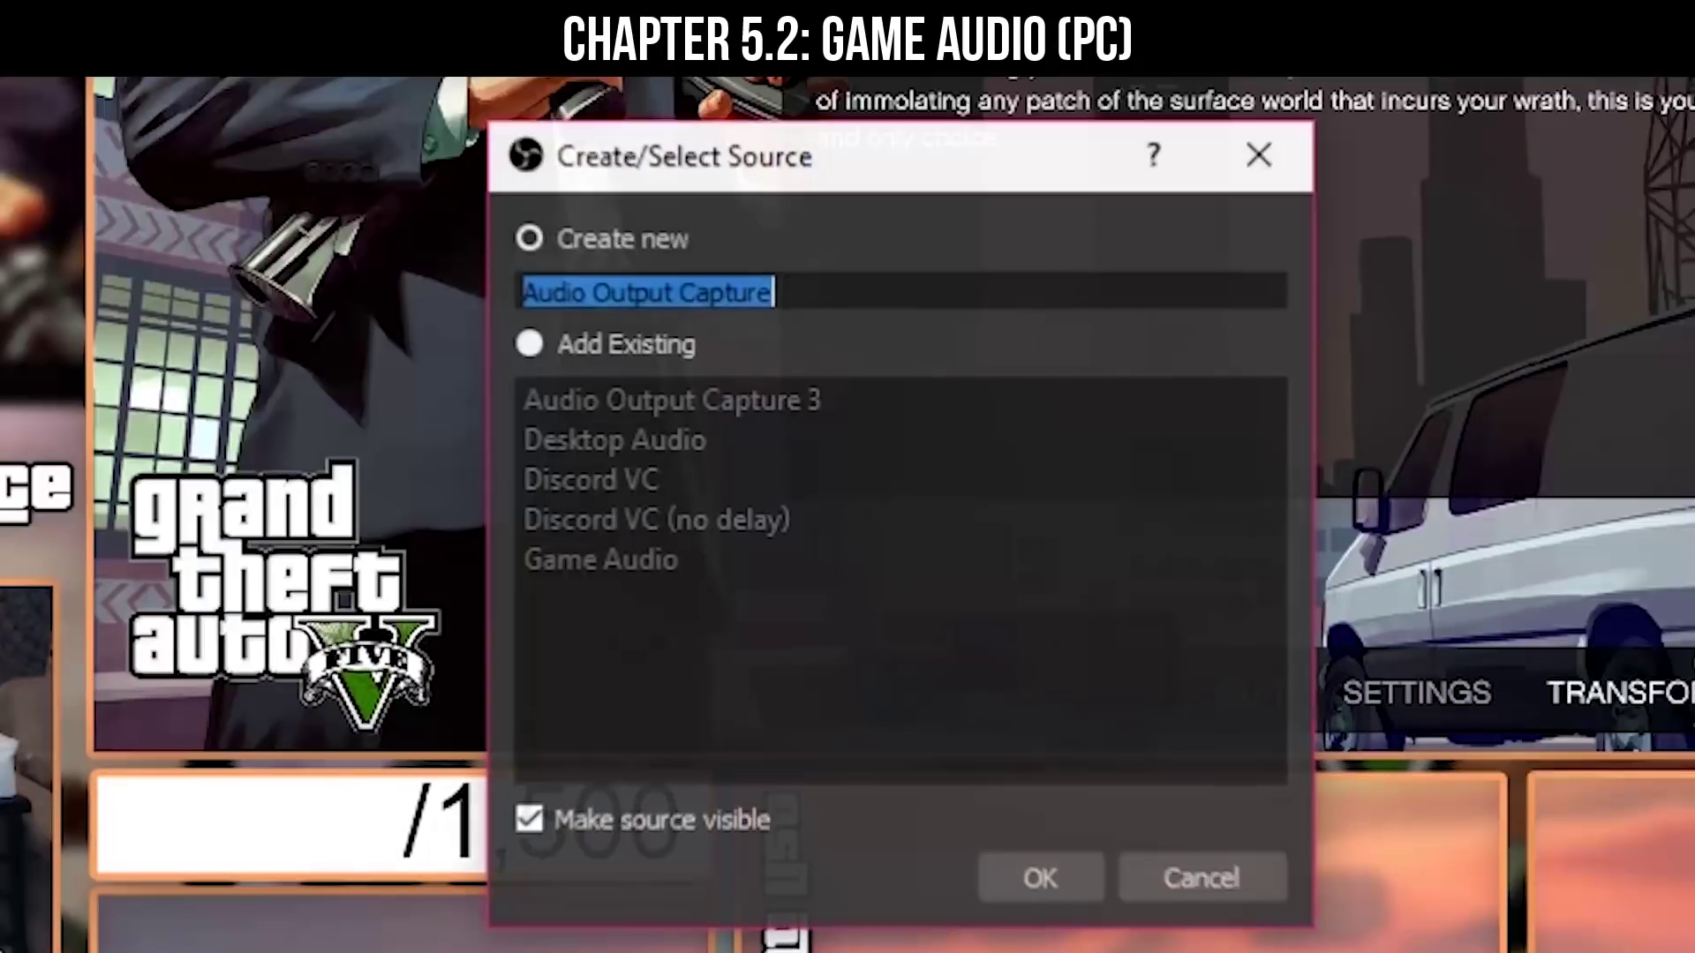
type("GTA5 Audio")
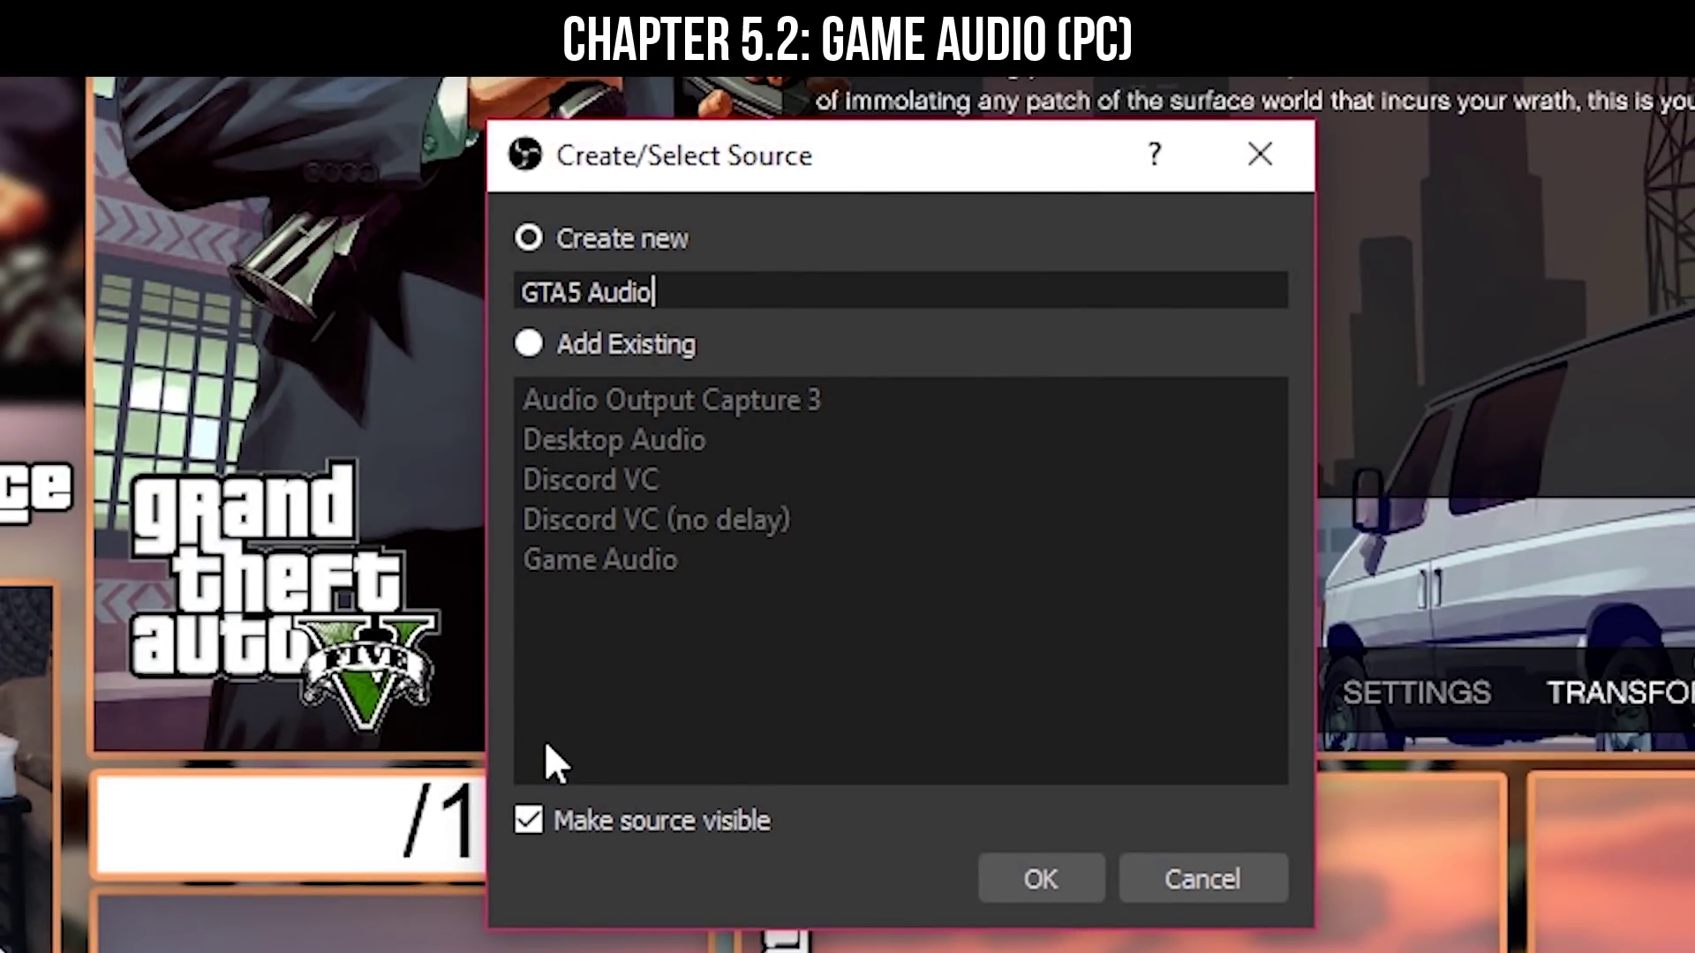
key("Return")
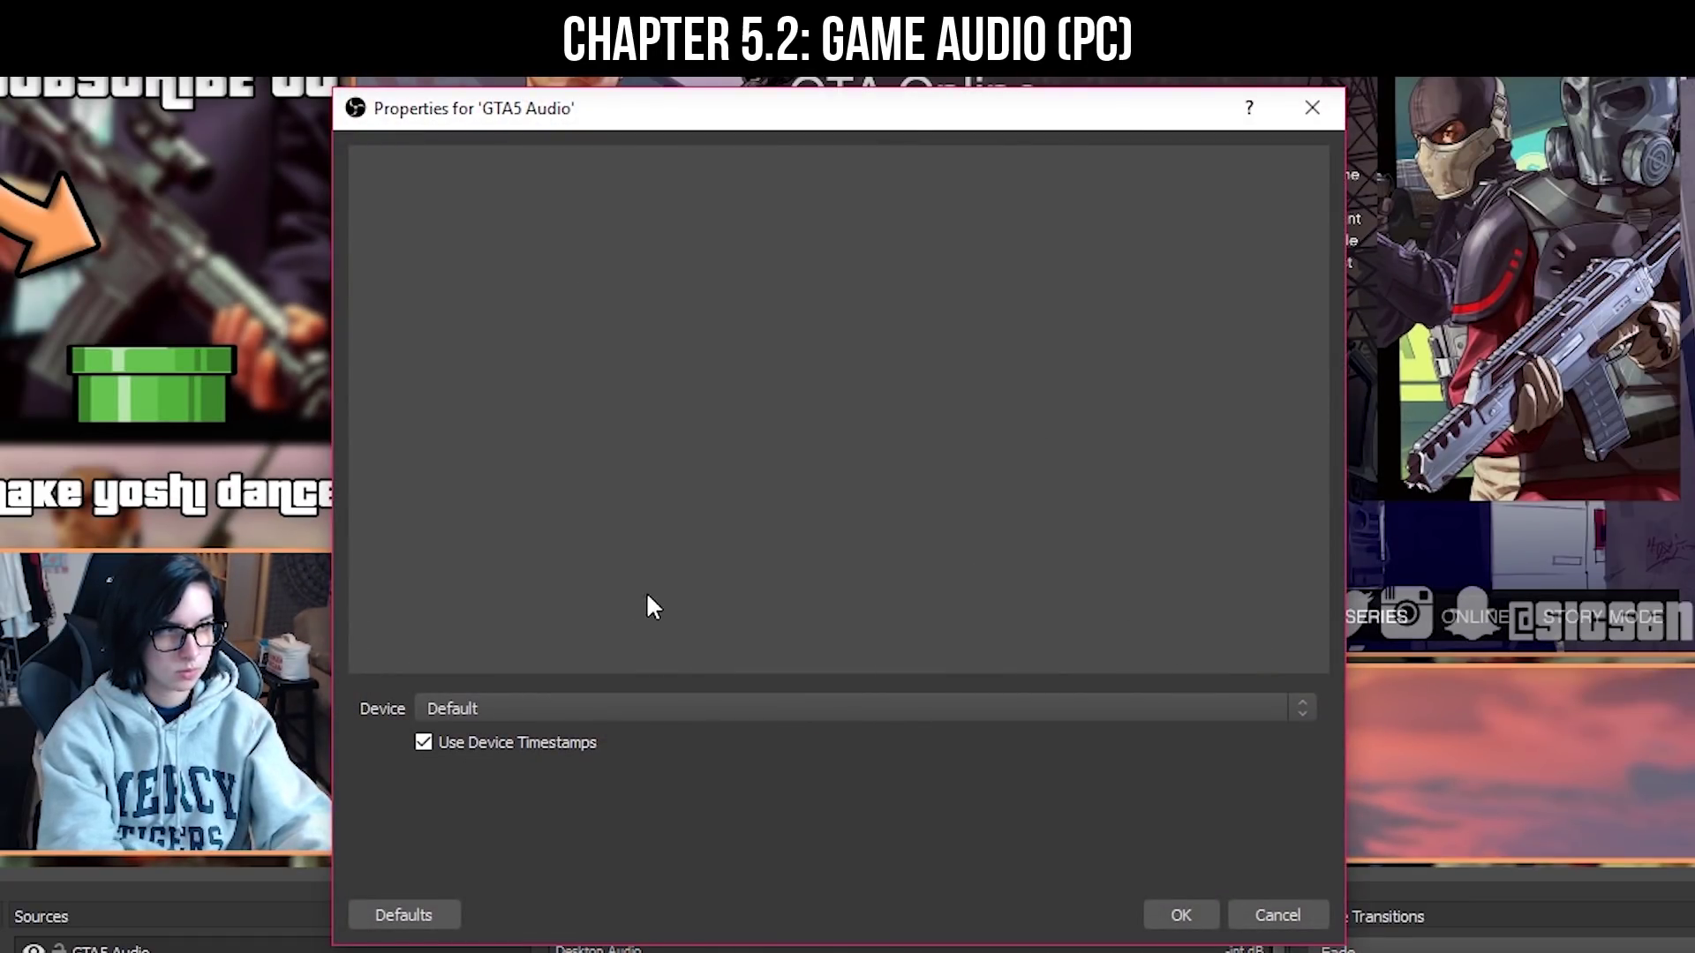
- Set the GTA5 Audio device to Speakers (Realtek High Definition Audio) and accept the properties
left_click(643, 708)
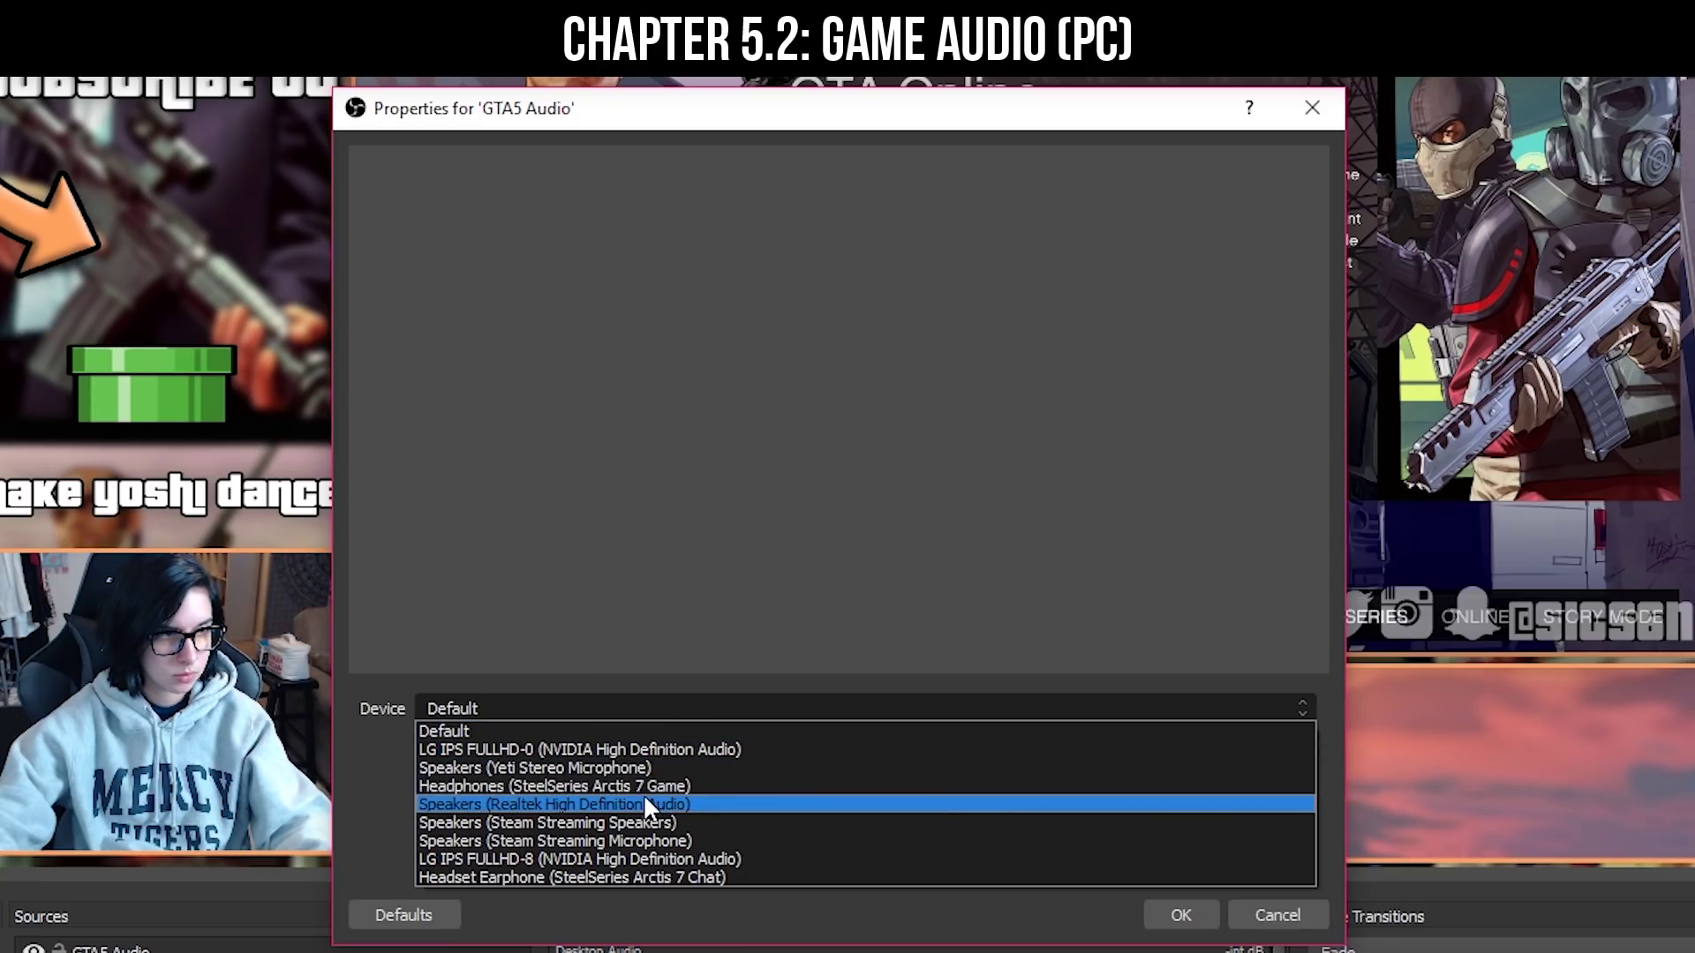
left_click(645, 803)
left_click(1179, 913)
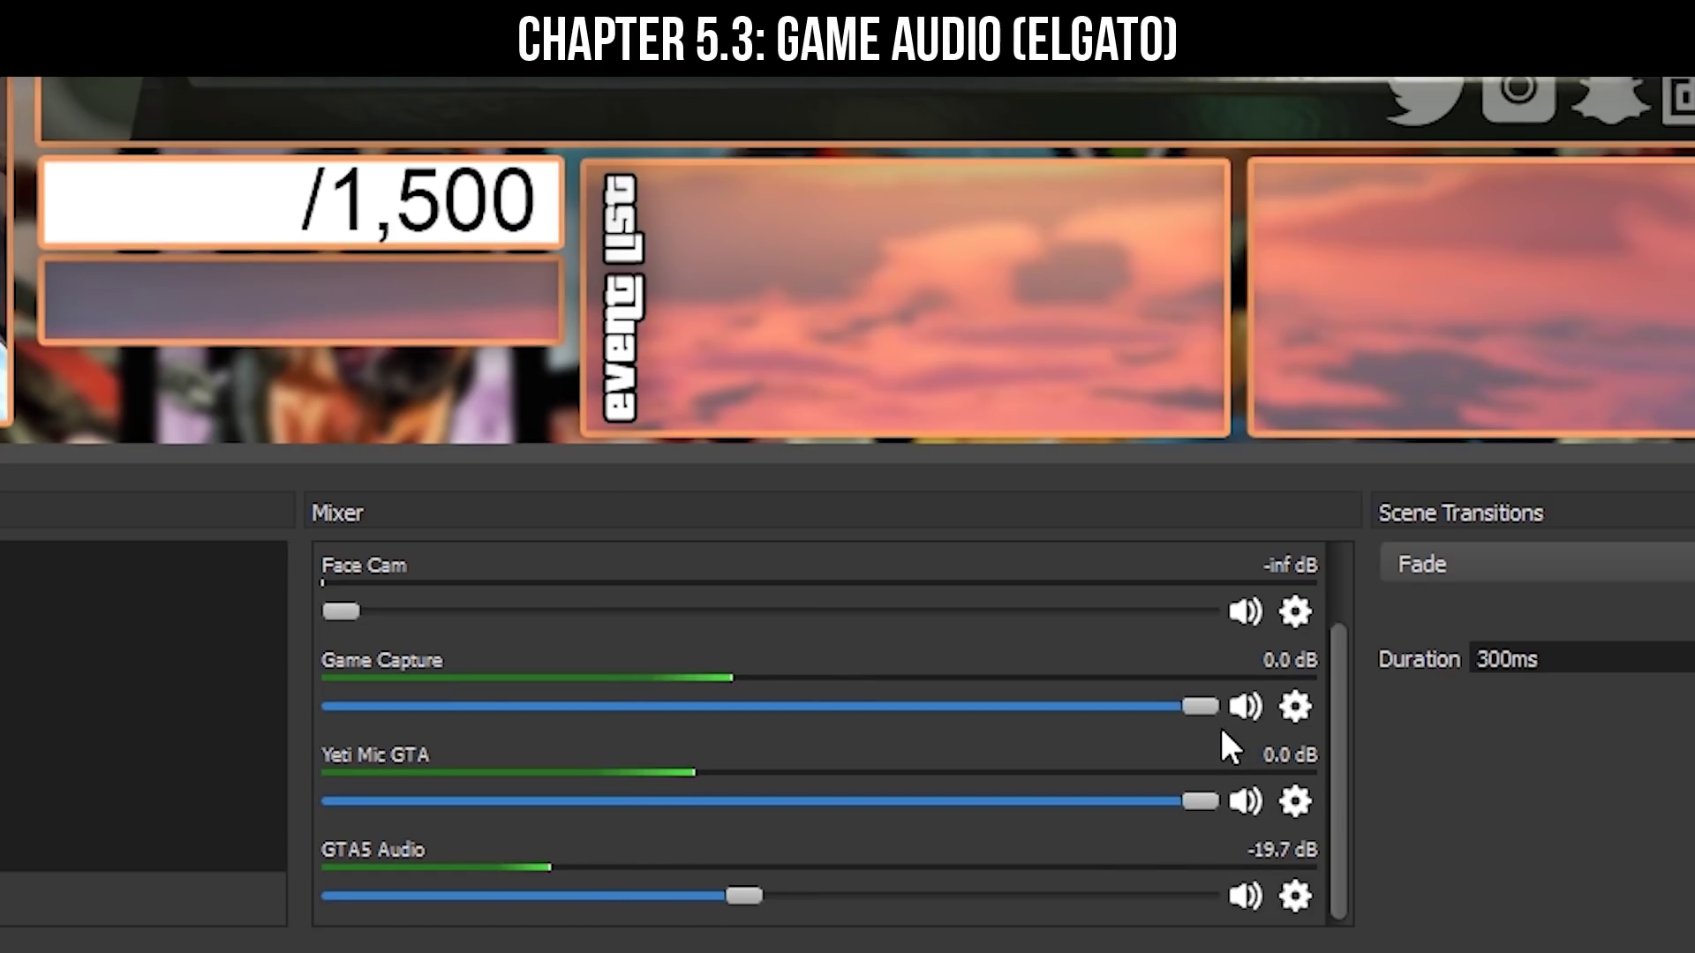
- Lower the Game Capture volume in the mixer to about -20.2 dB
left_click_drag(1203, 706, 1028, 713)
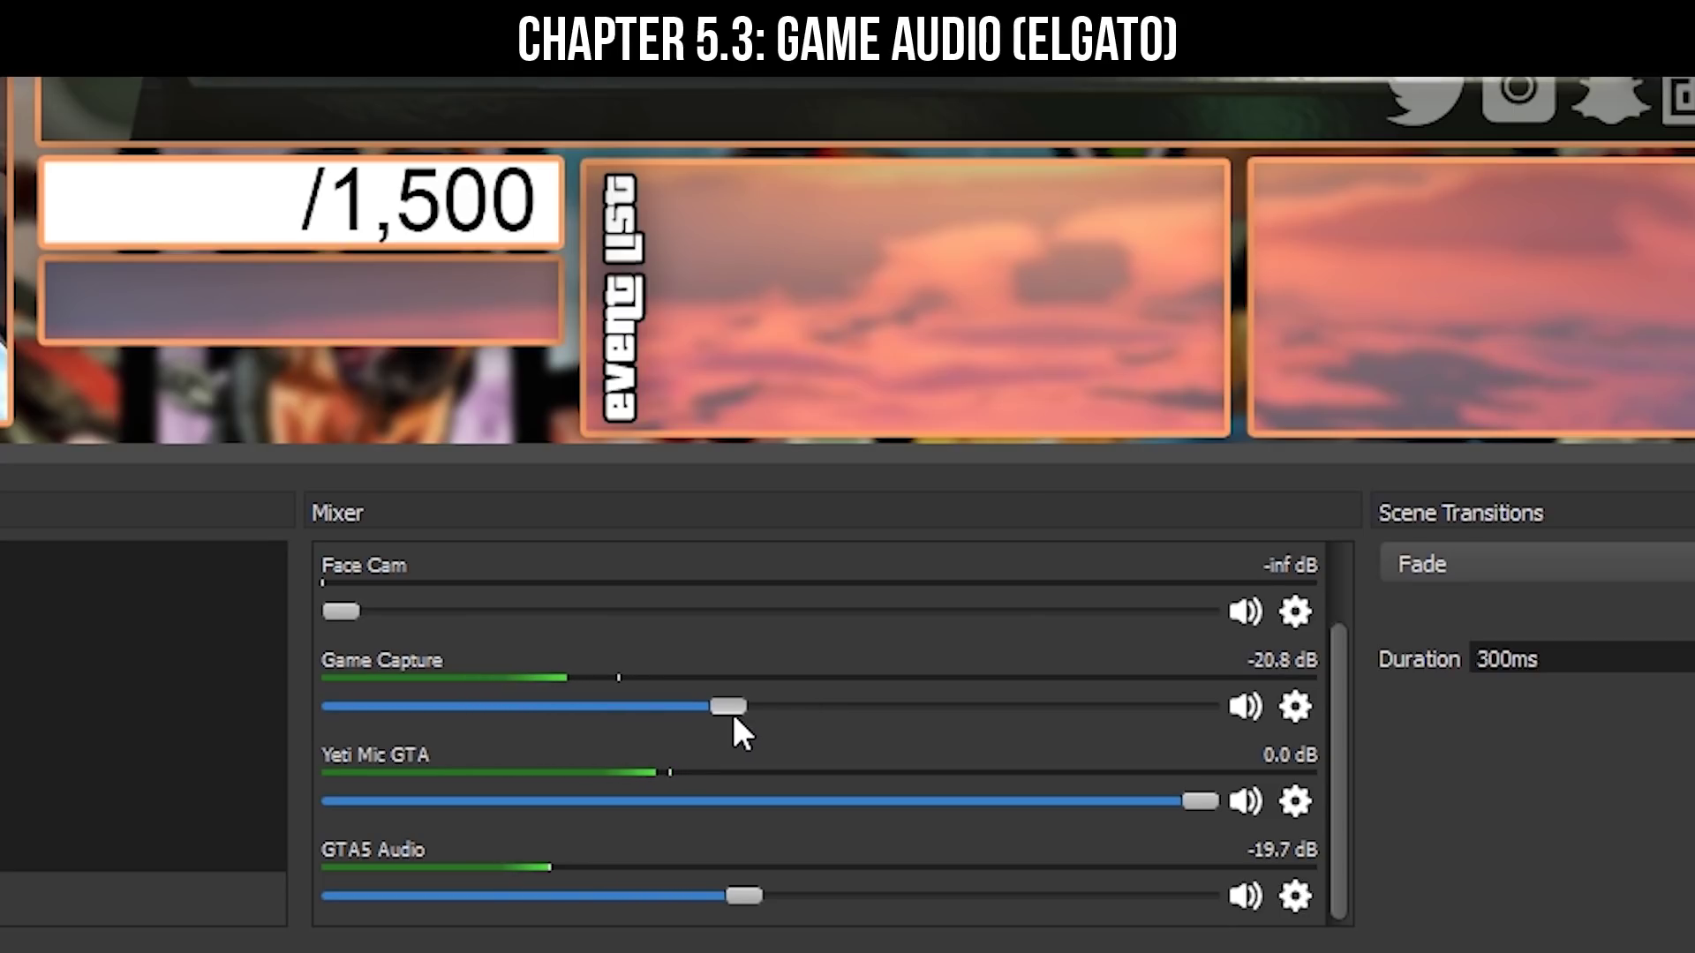
left_click_drag(734, 718, 742, 719)
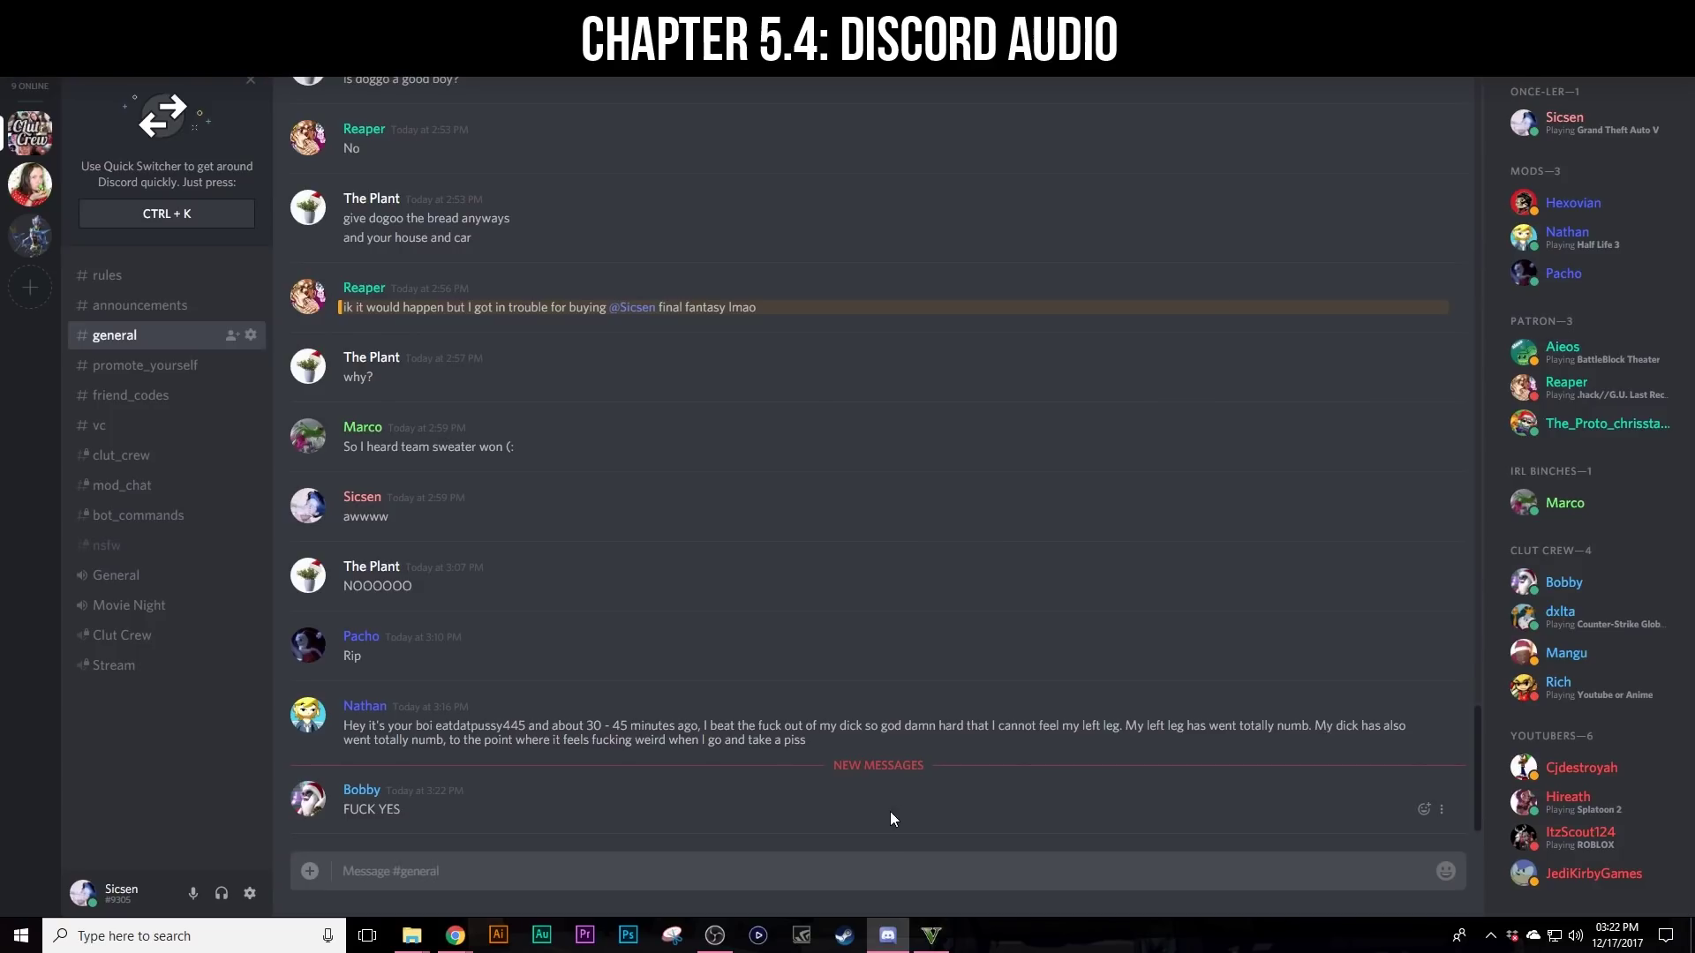
- In Discord, open the Voice & Video settings and examine the input and output device choices
left_click(252, 893)
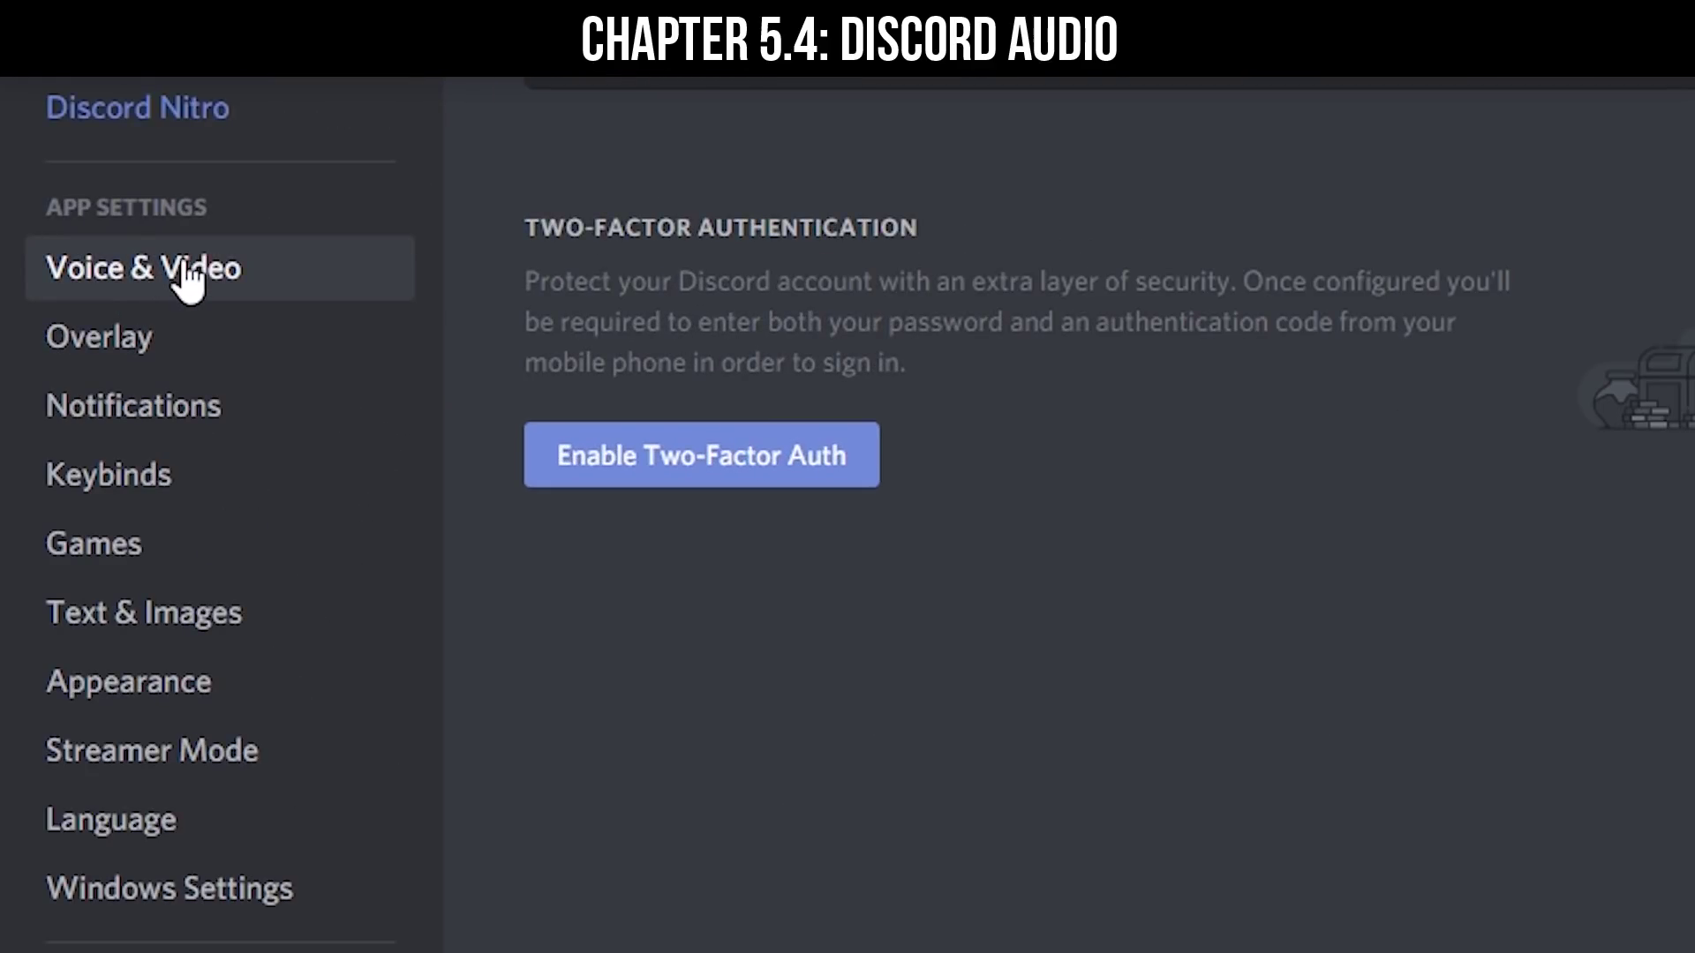
left_click(187, 269)
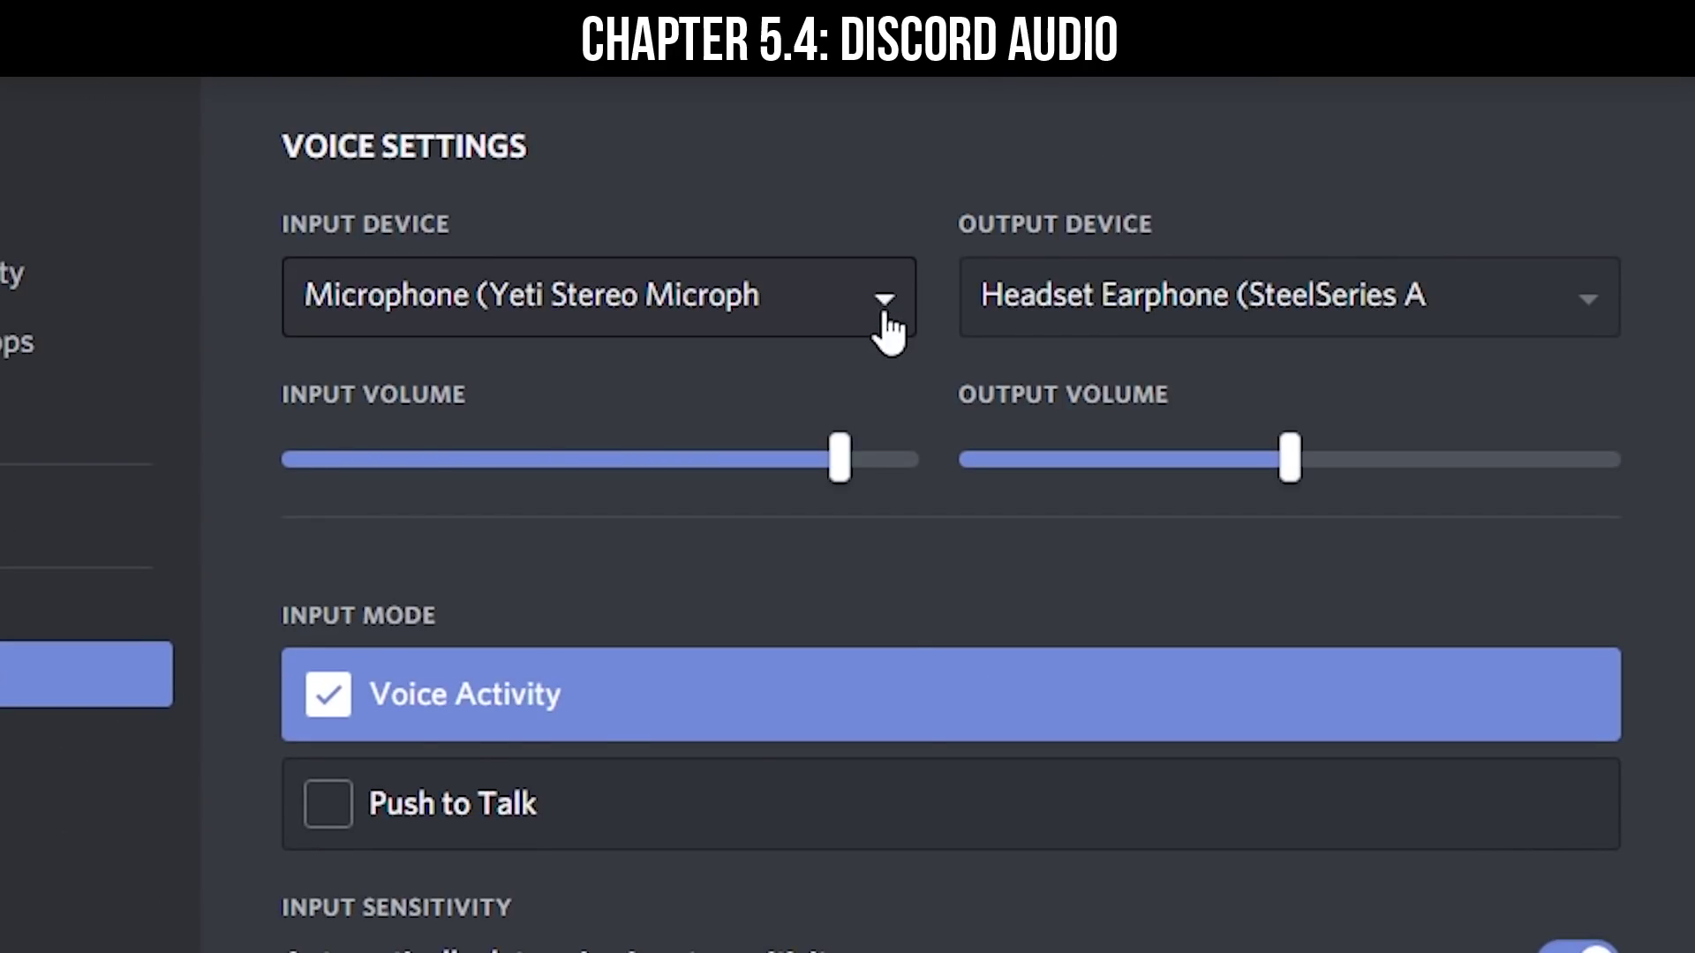
left_click(884, 300)
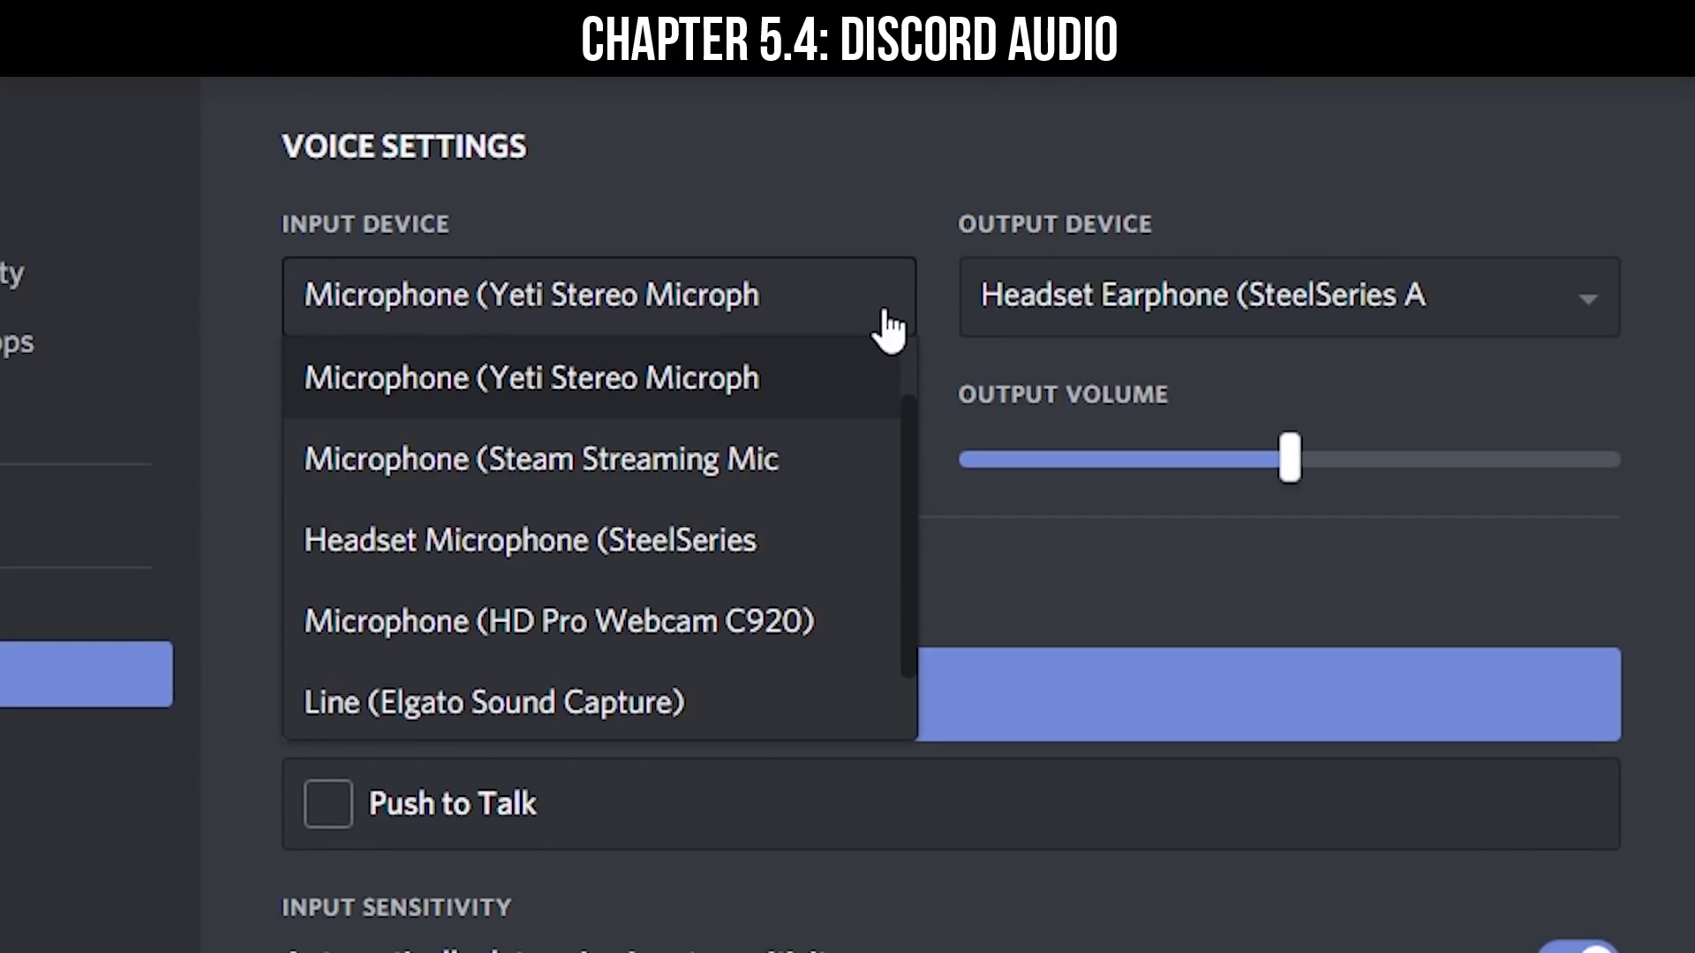
left_click(890, 307)
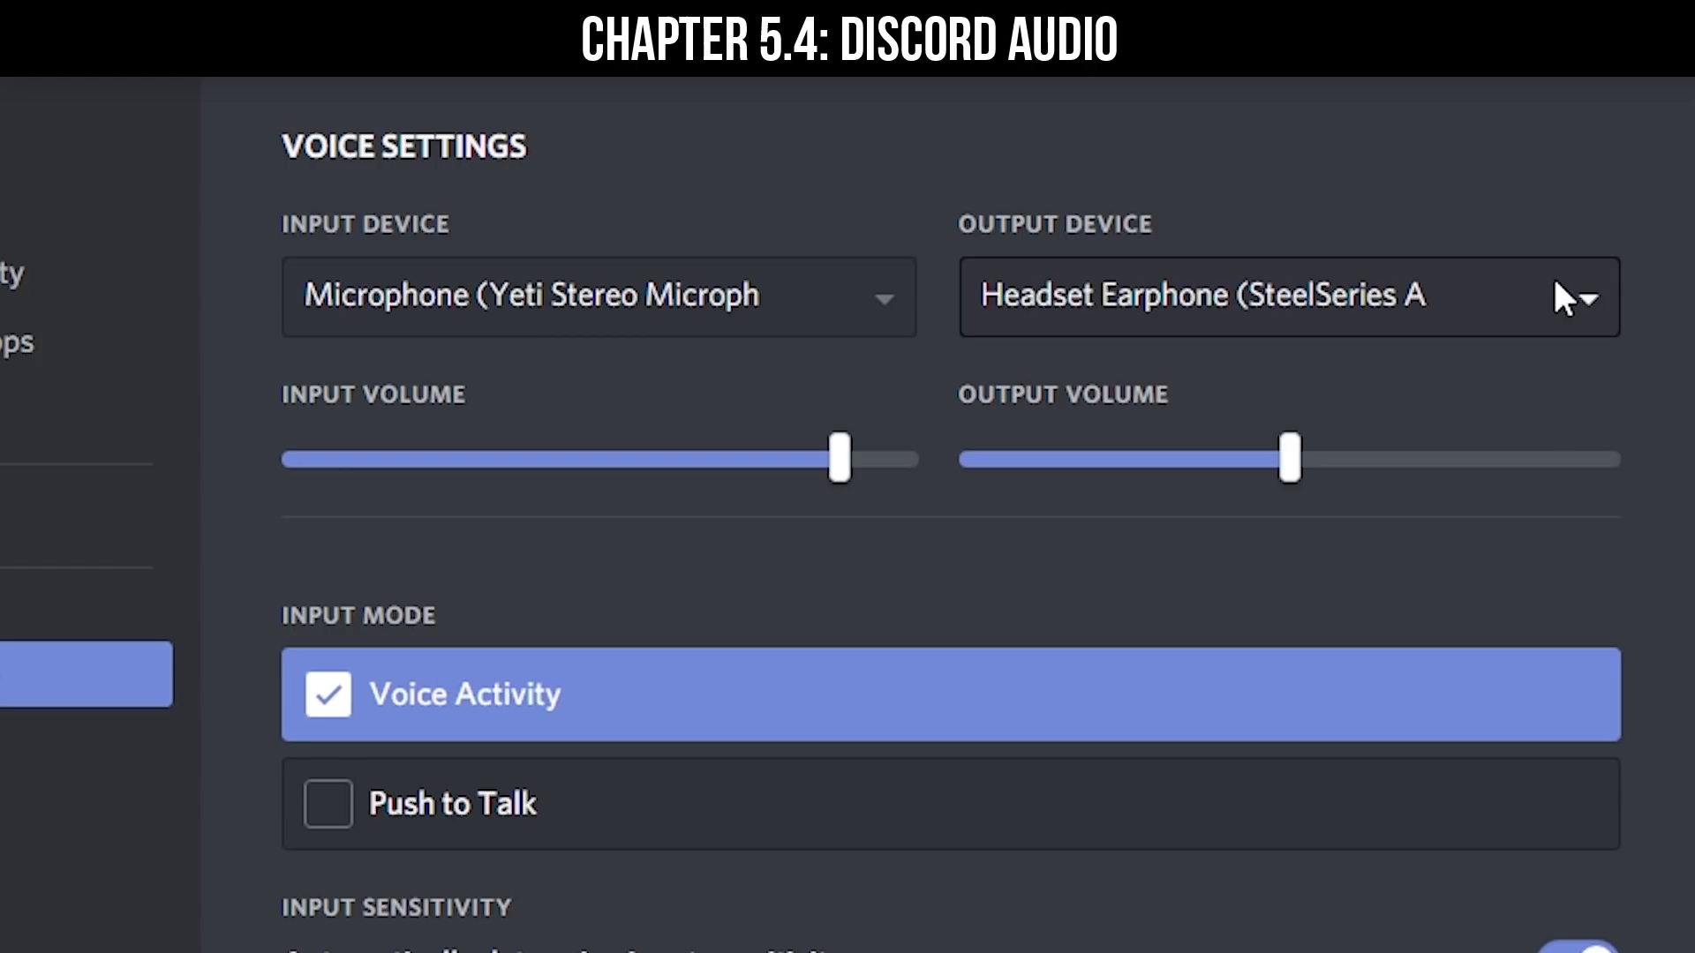
left_click(1585, 309)
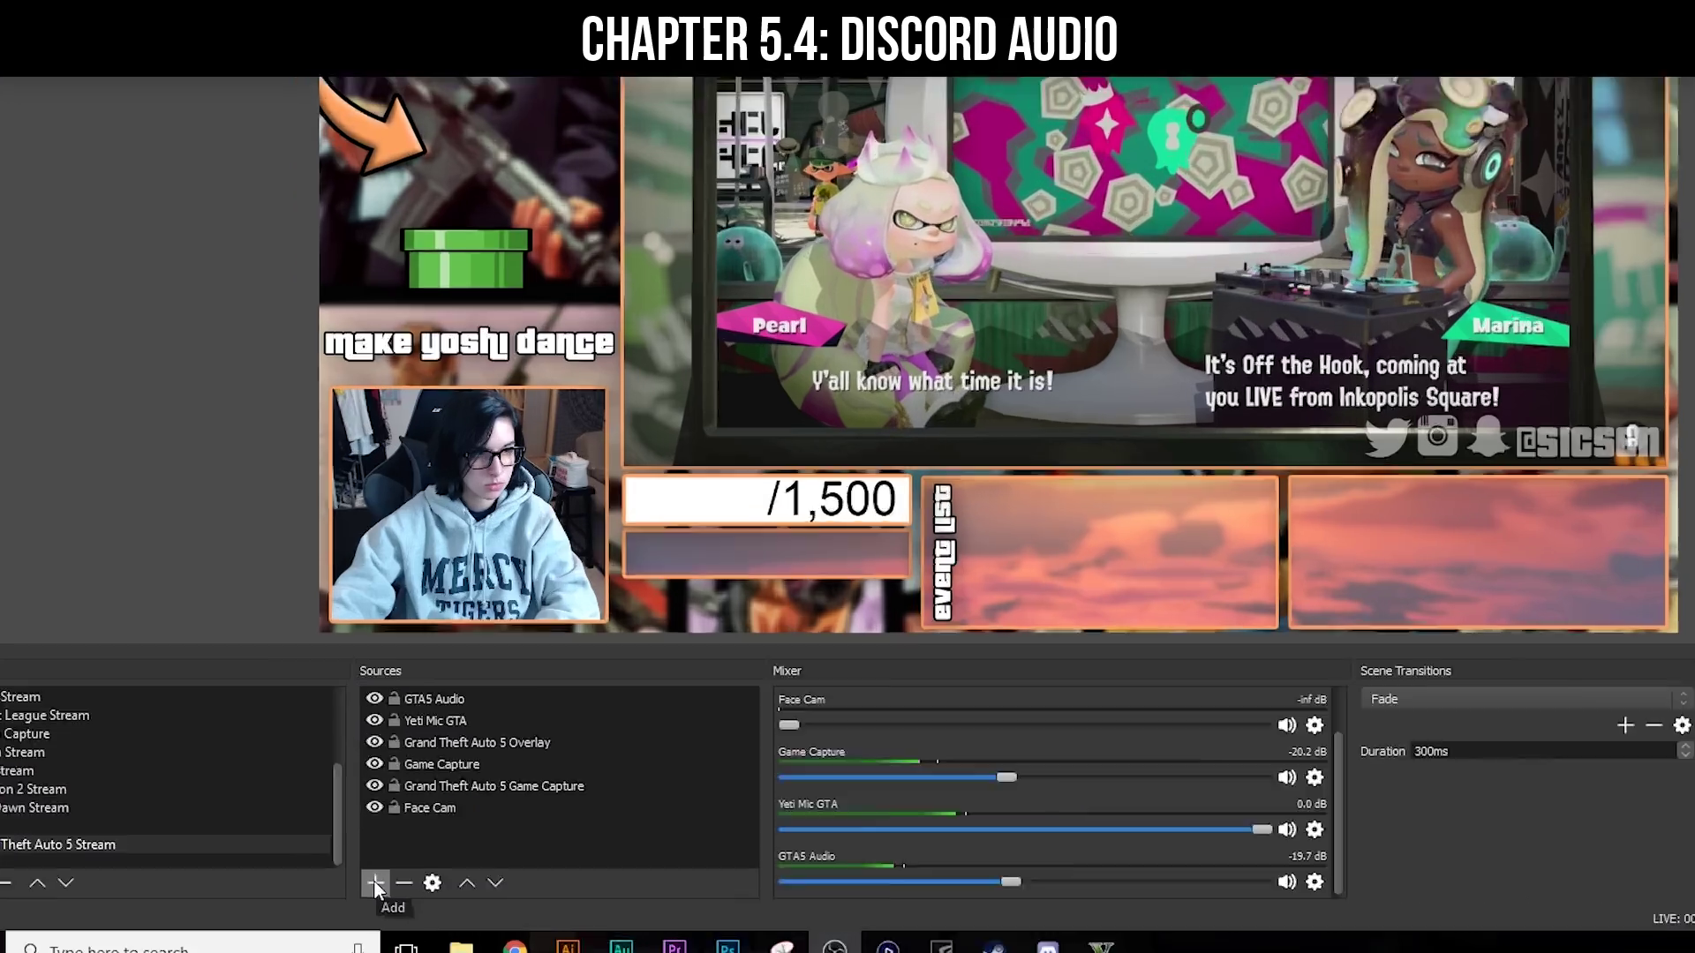
- Add a new Audio Output Capture source named Discord Chat to the scene
left_click(341, 878)
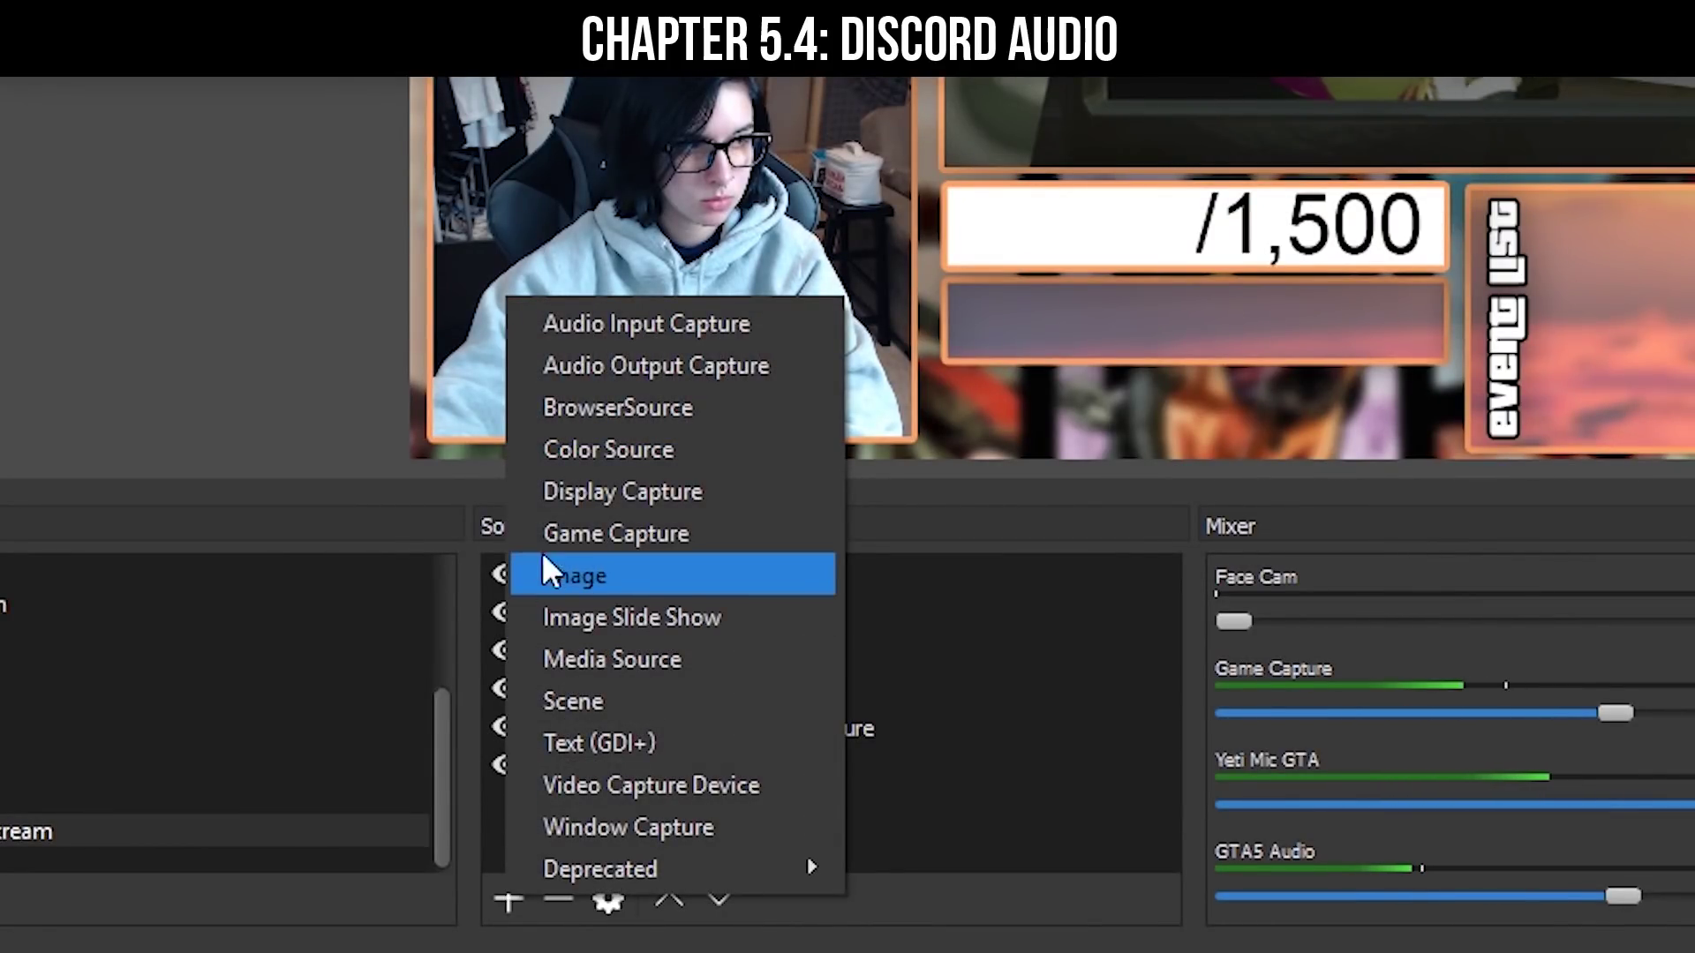
left_click(605, 353)
type("Disc")
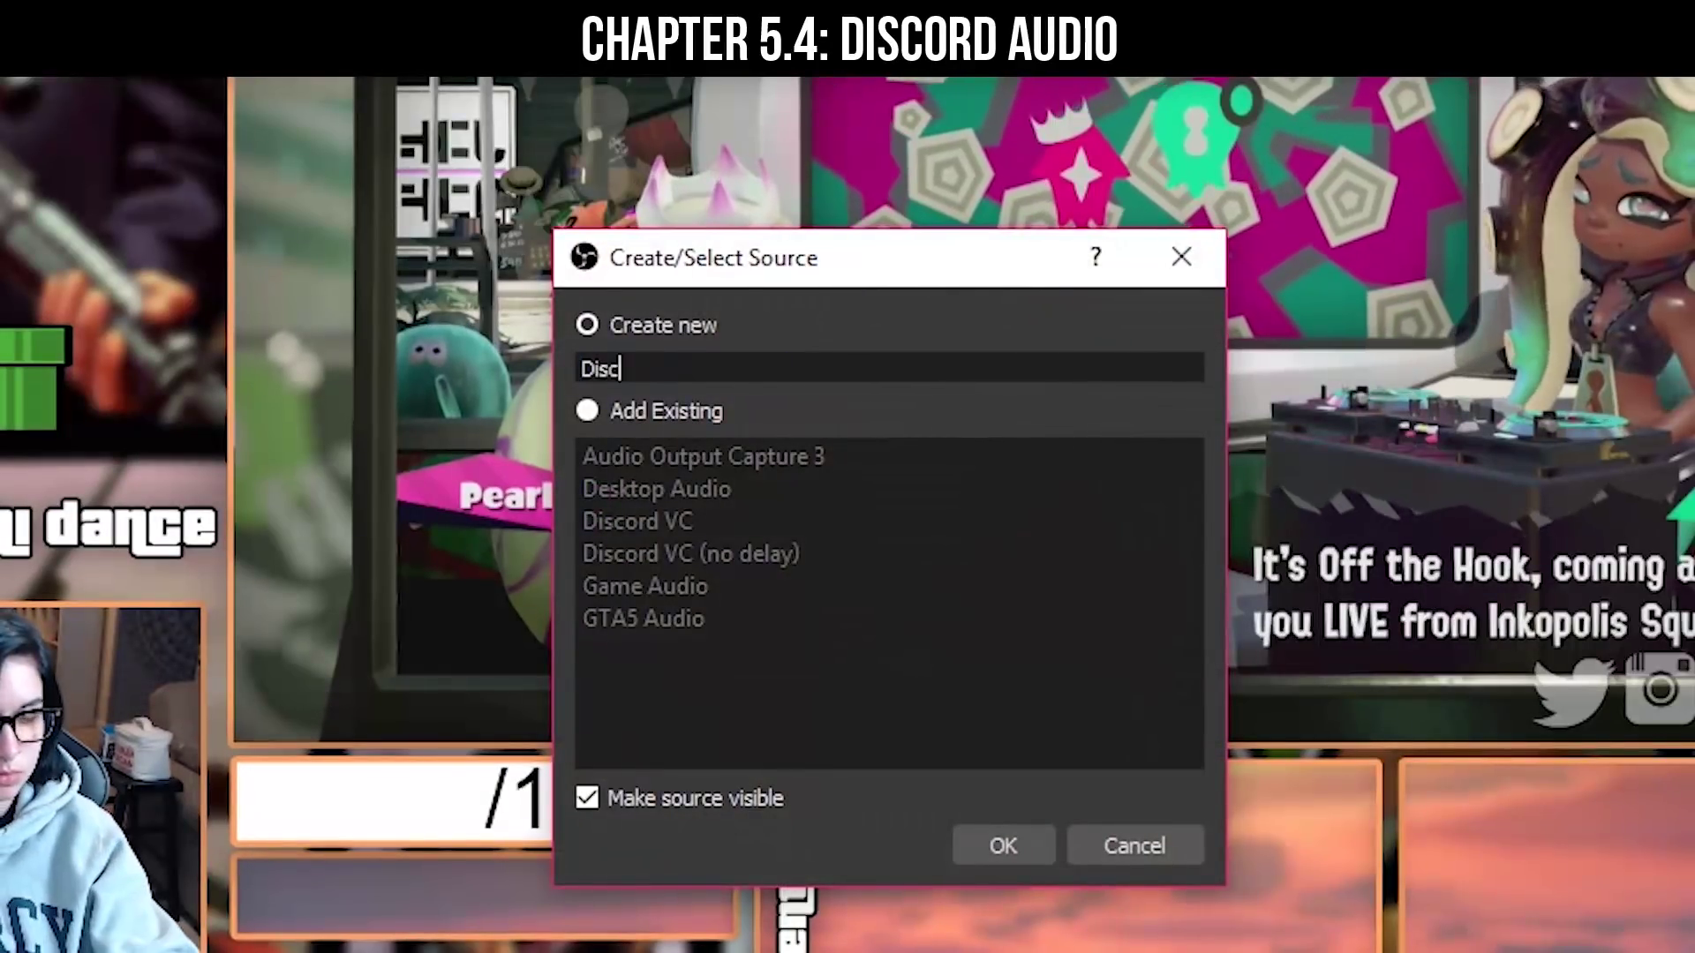
type("ord Chat")
key("Return")
- Set the Discord Chat device to Headset Earphone (SteelSeries Arctis 7 Chat) and accept the properties
left_click(1040, 699)
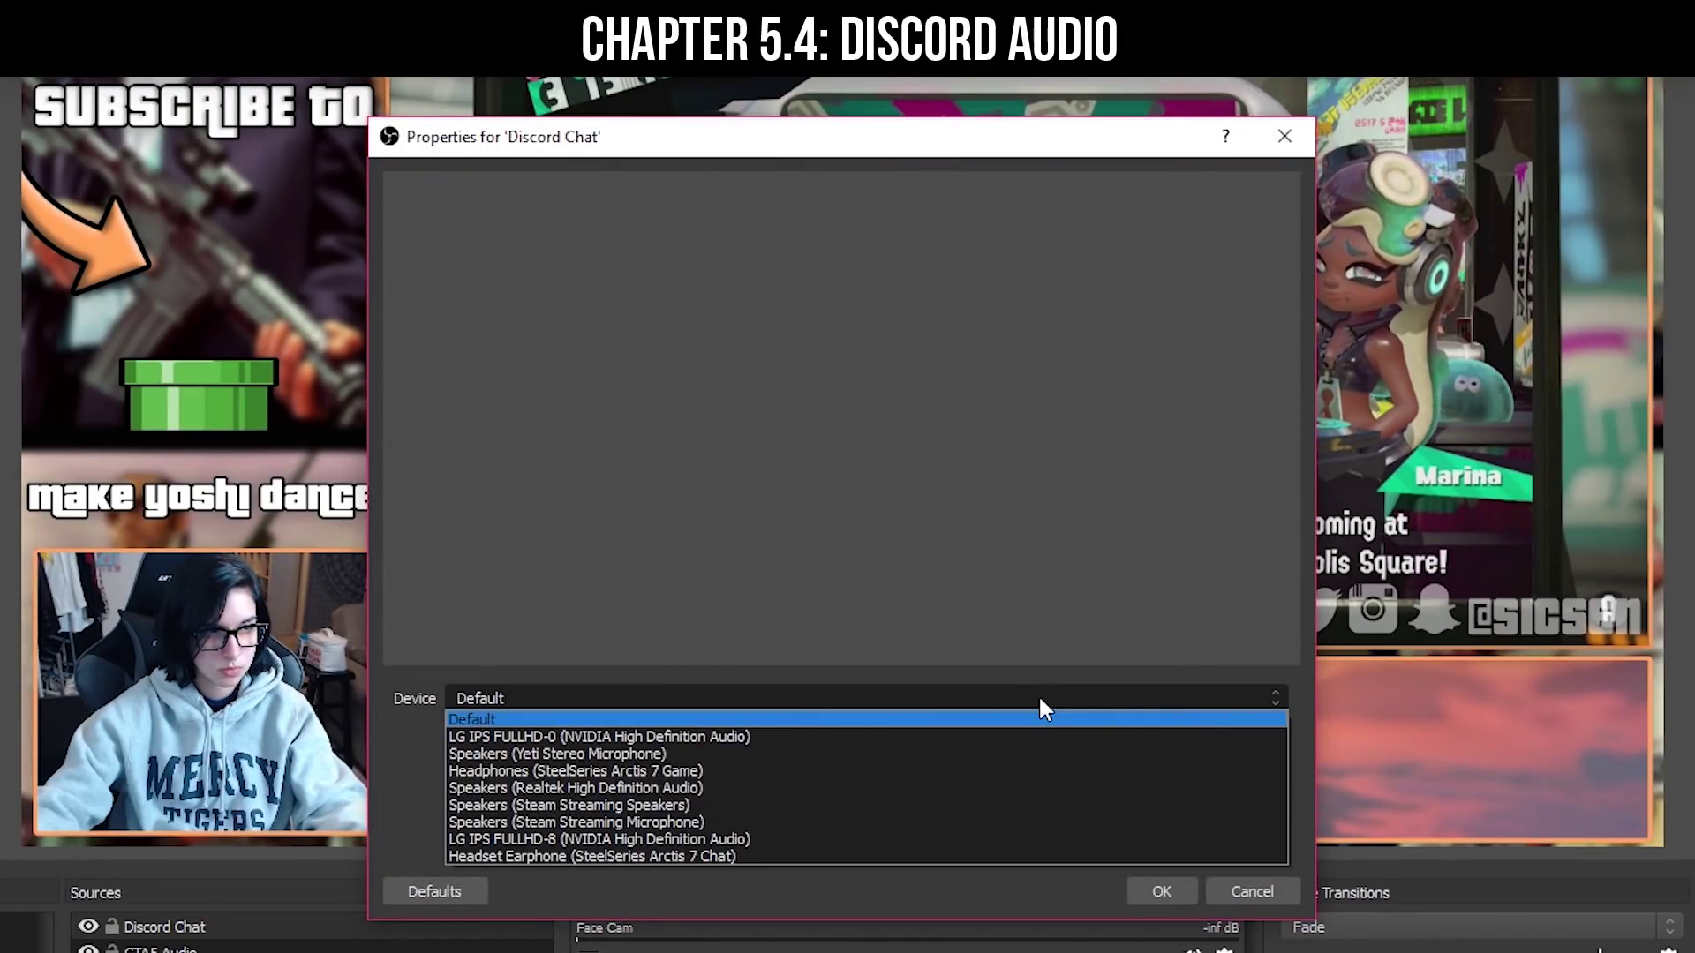
left_click(720, 856)
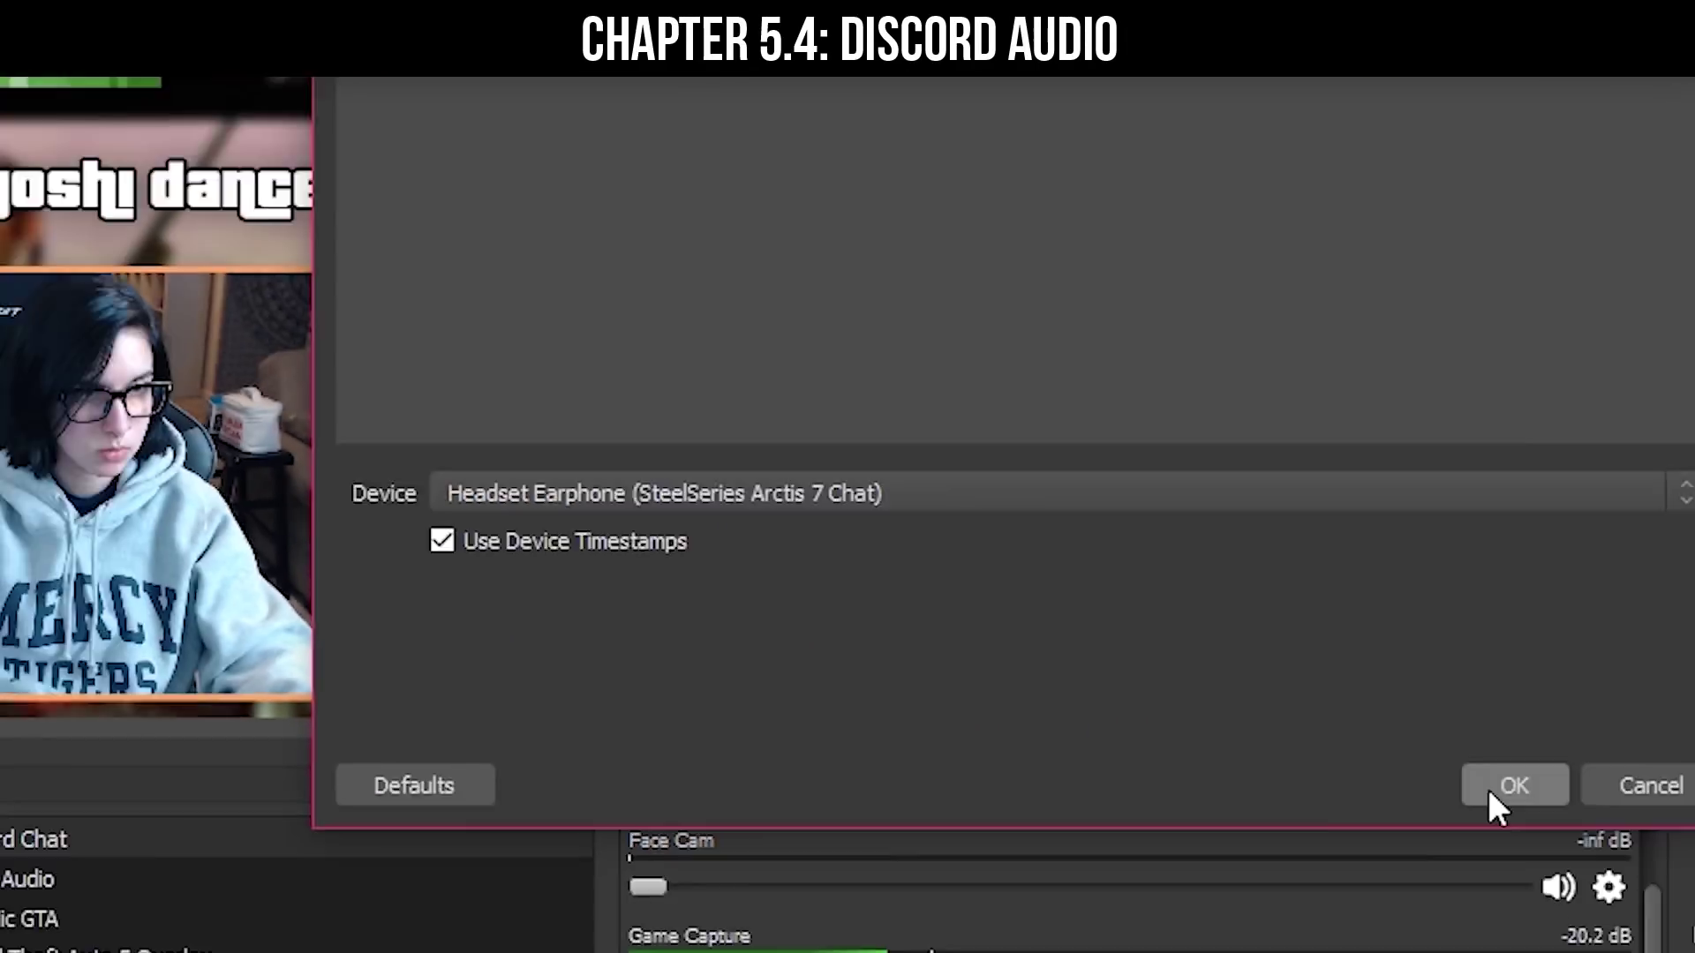
left_click(1492, 790)
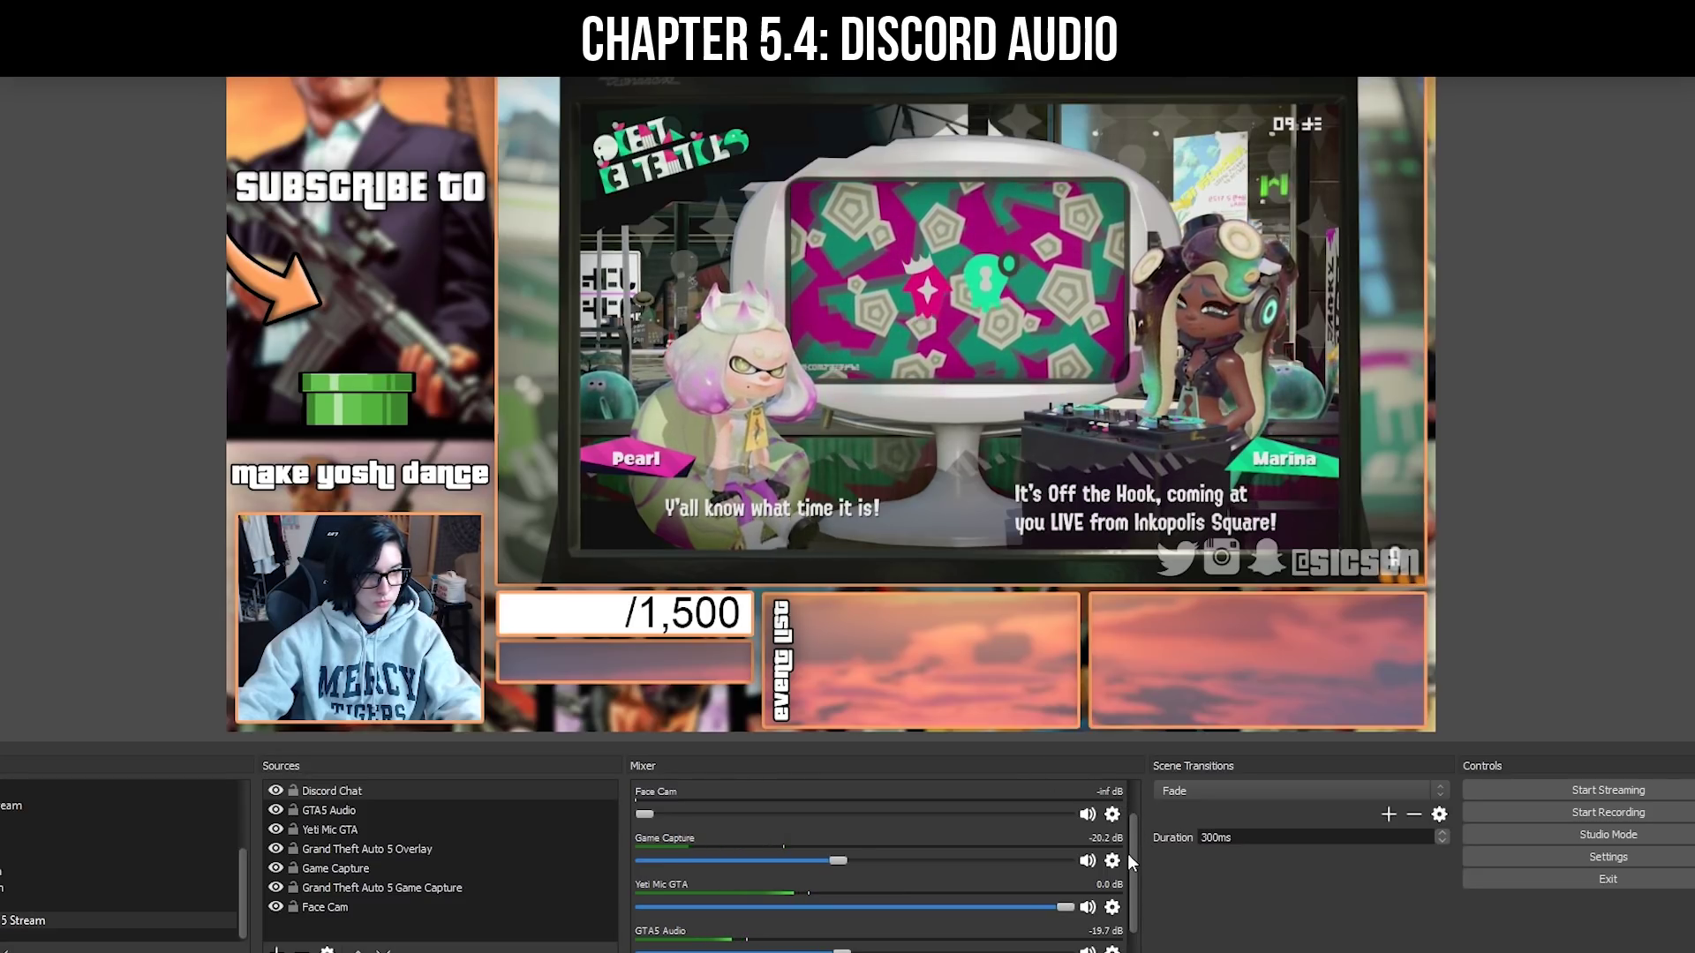
left_click_drag(1126, 854, 1132, 891)
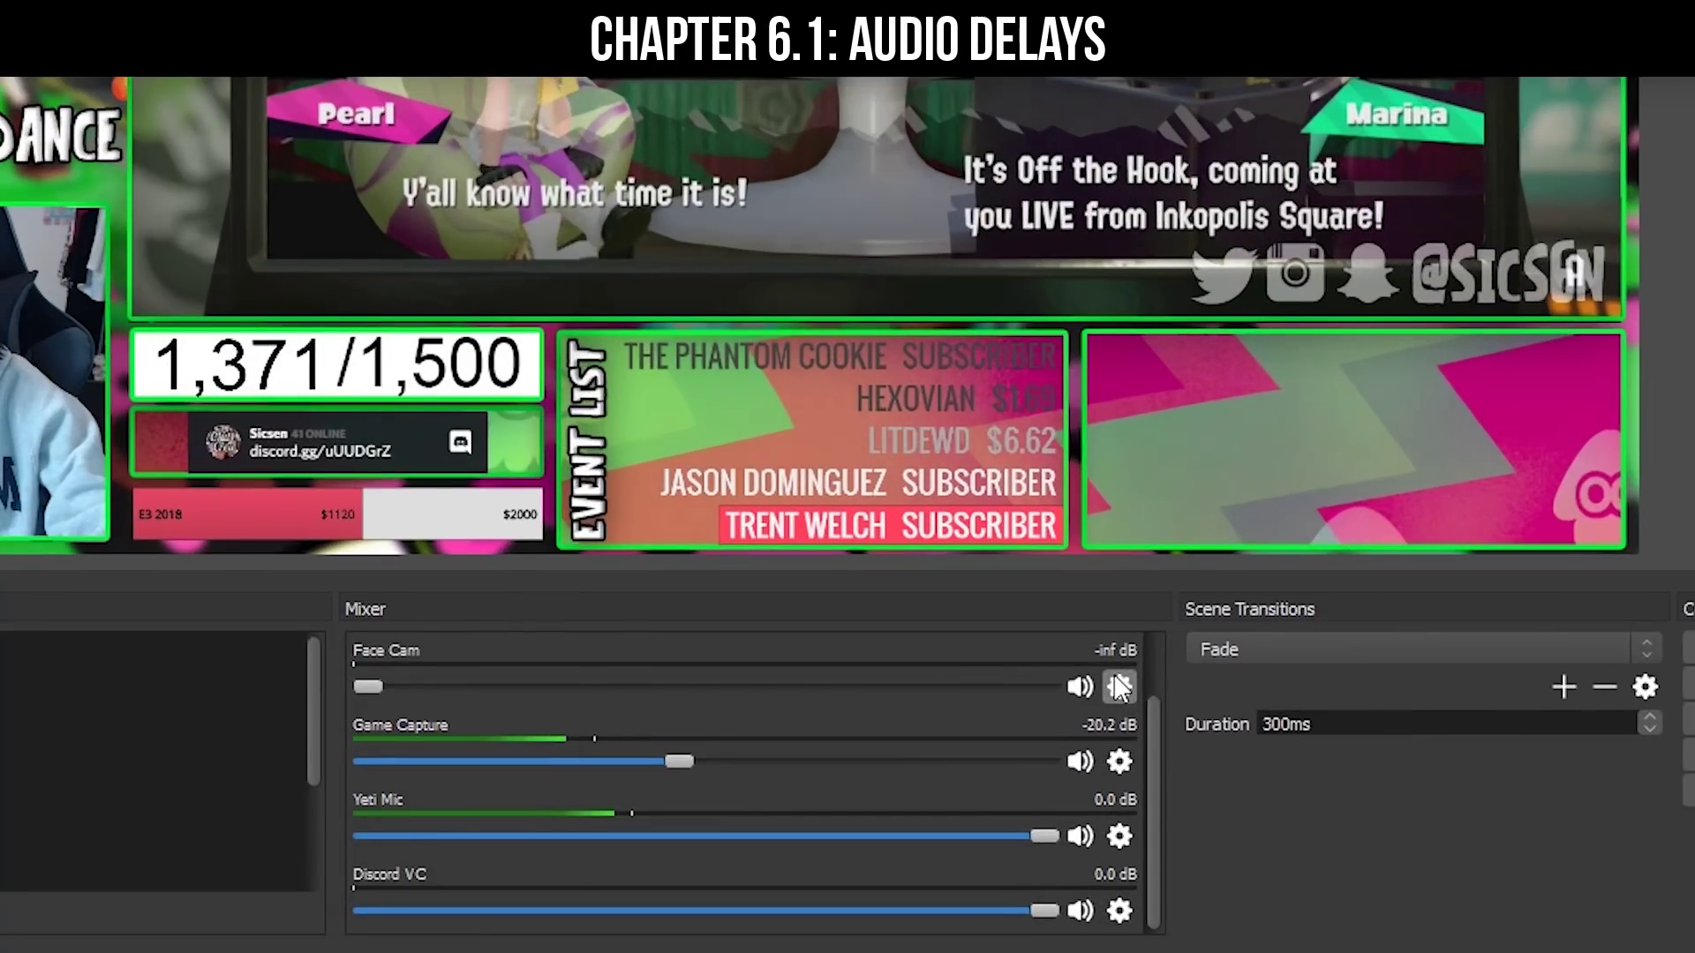
- Open the Advanced Audio Properties from the mixer and examine the sync offsets of the audio sources
left_click(1104, 752)
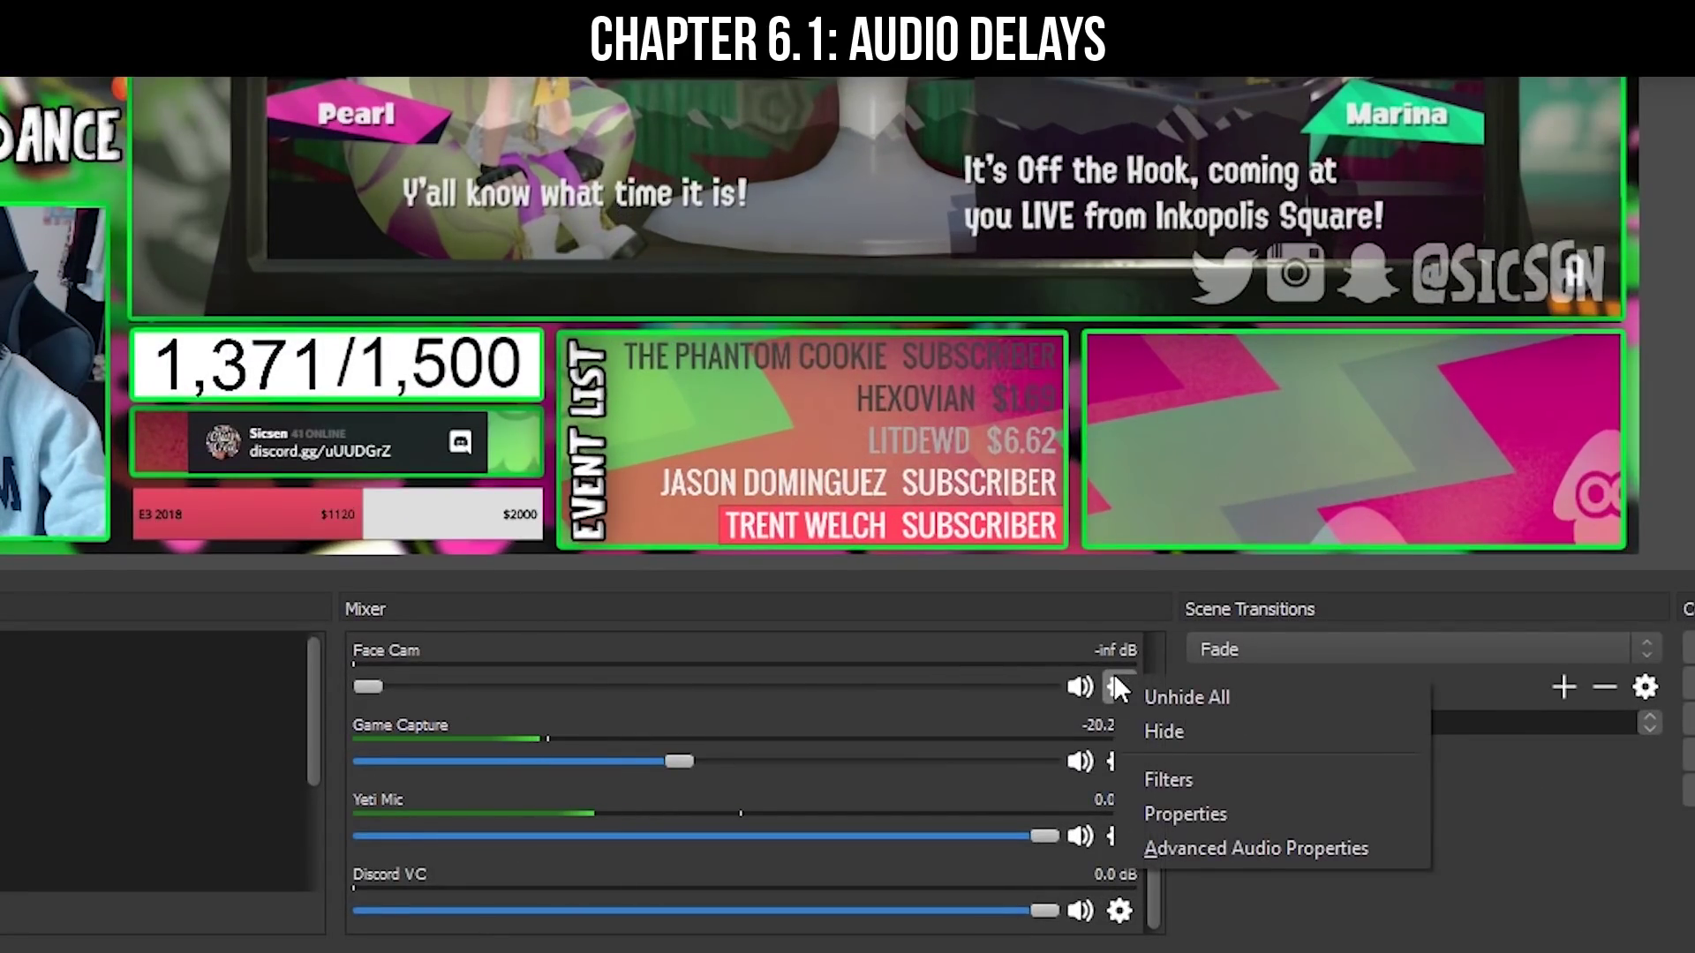
left_click(1198, 850)
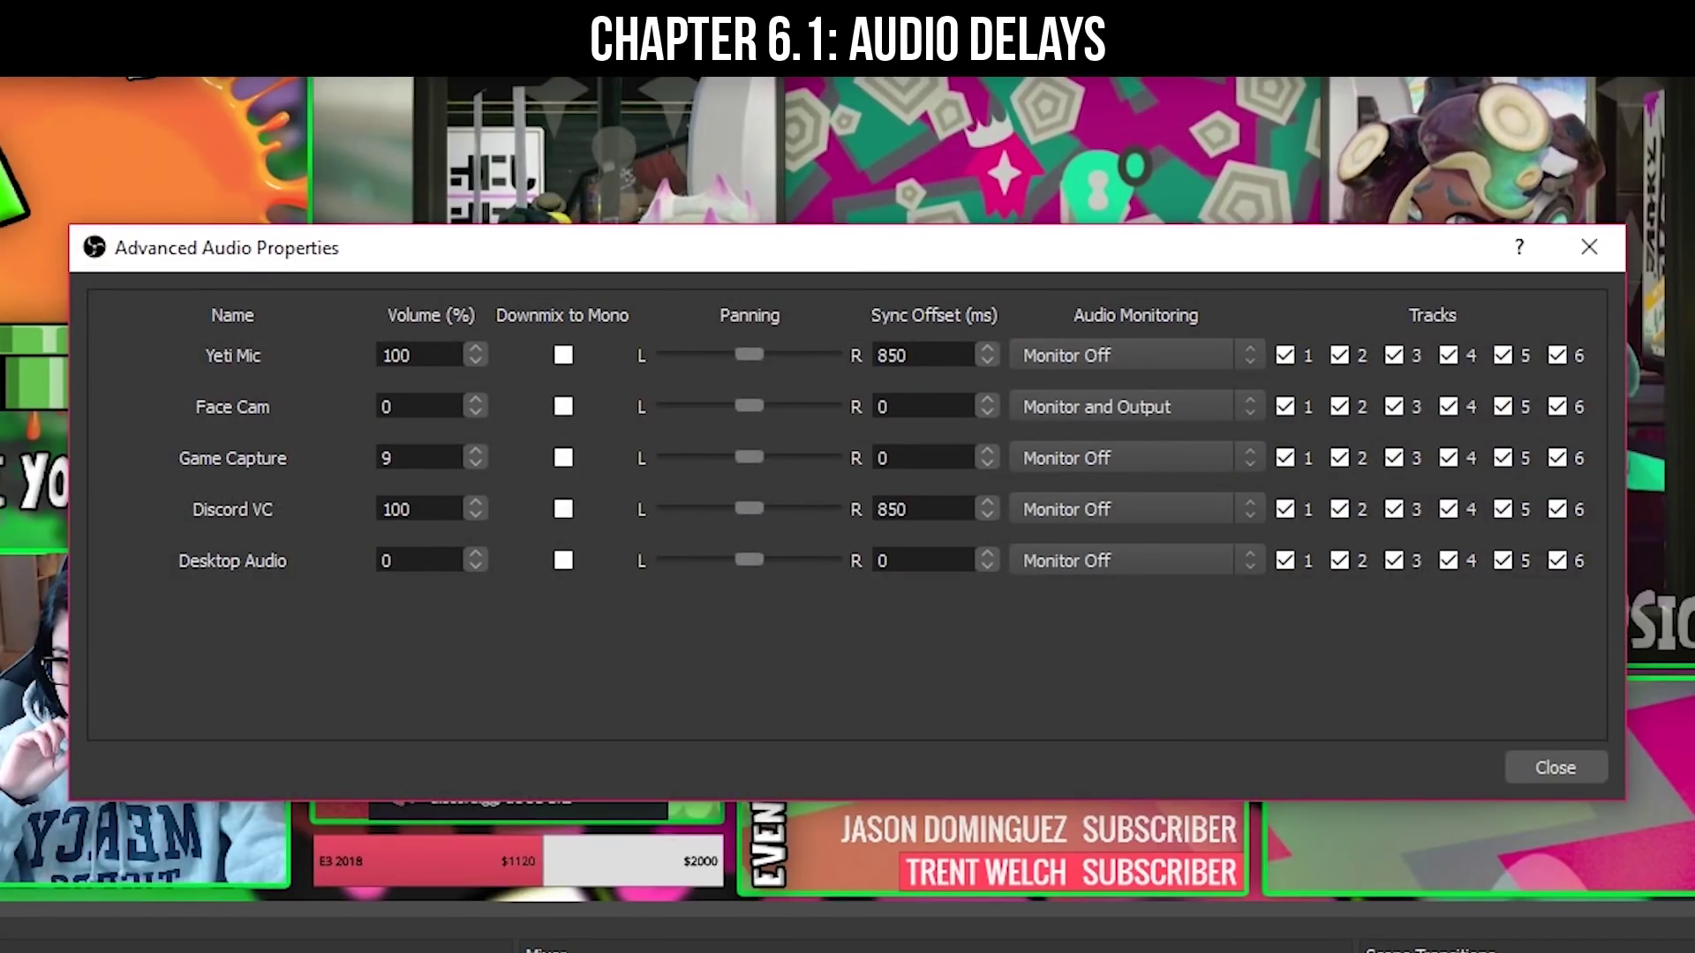
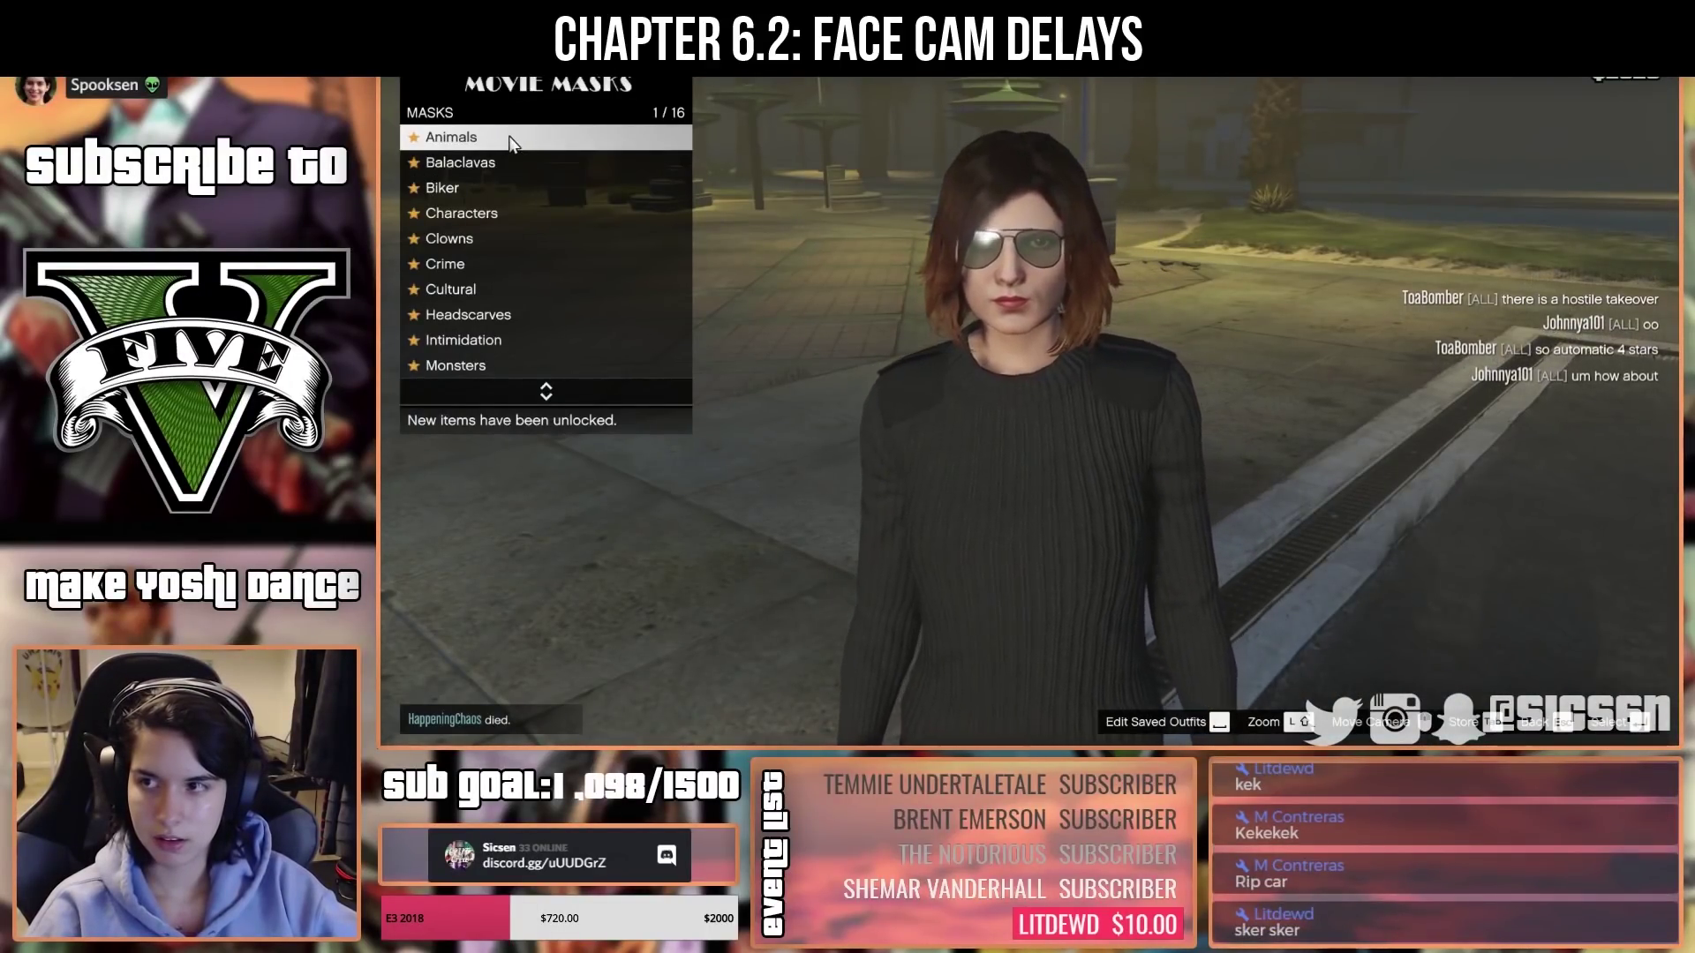
left_click(505, 166)
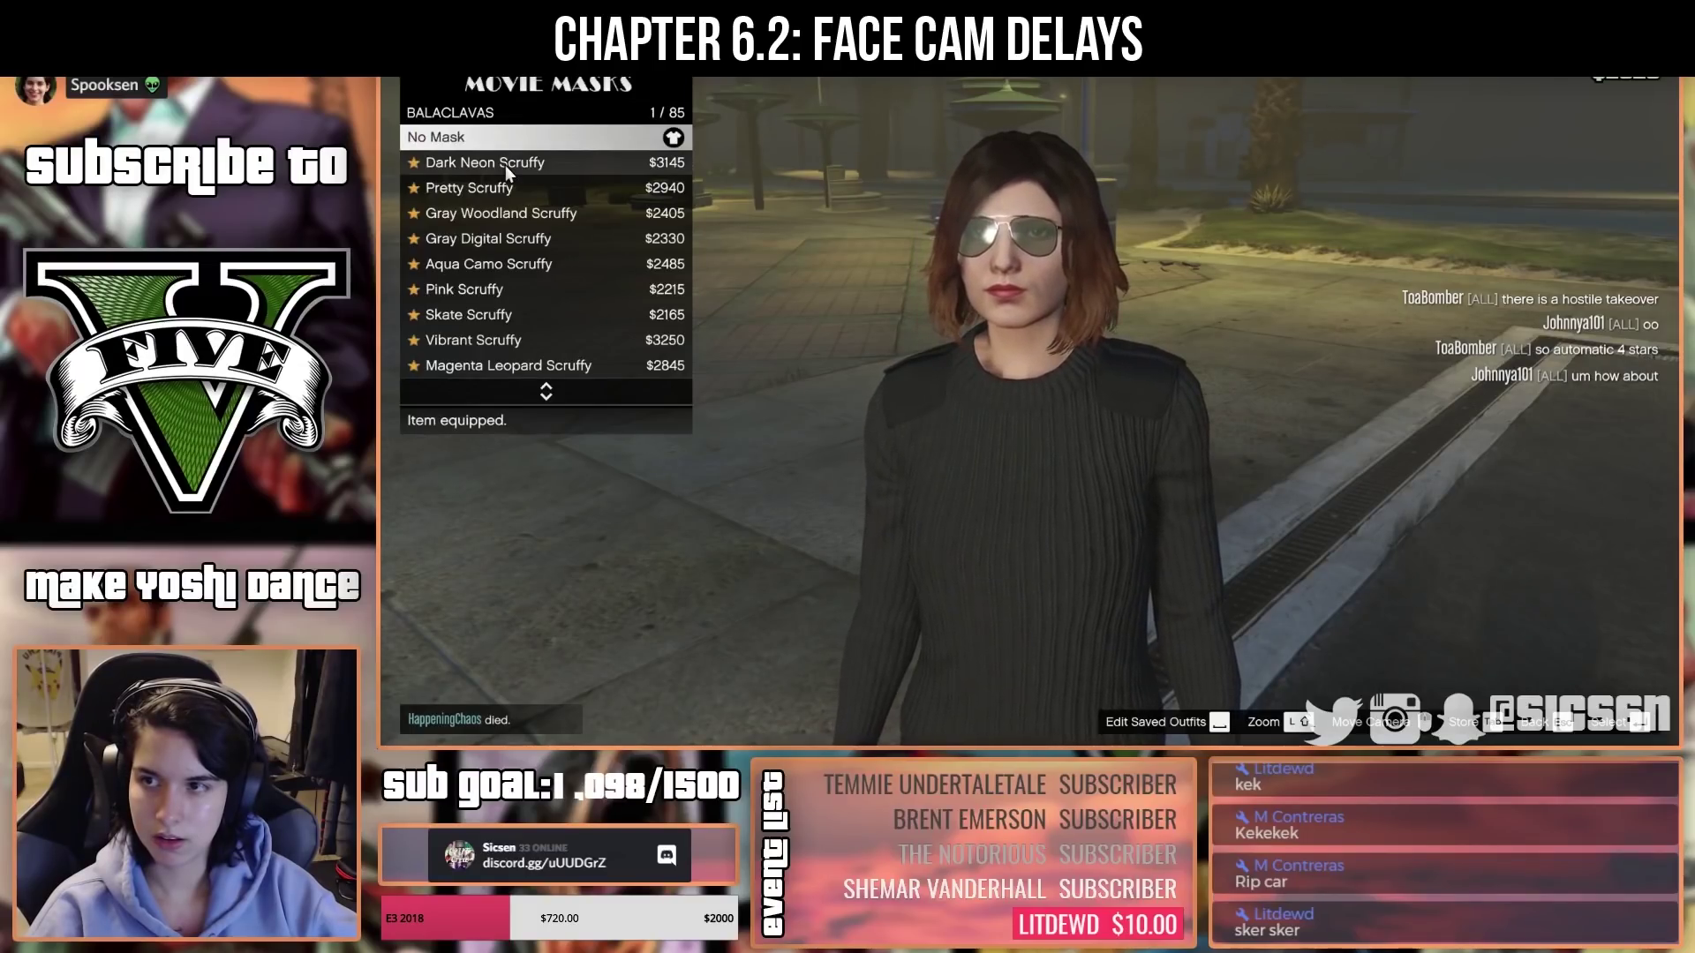
left_click(495, 168)
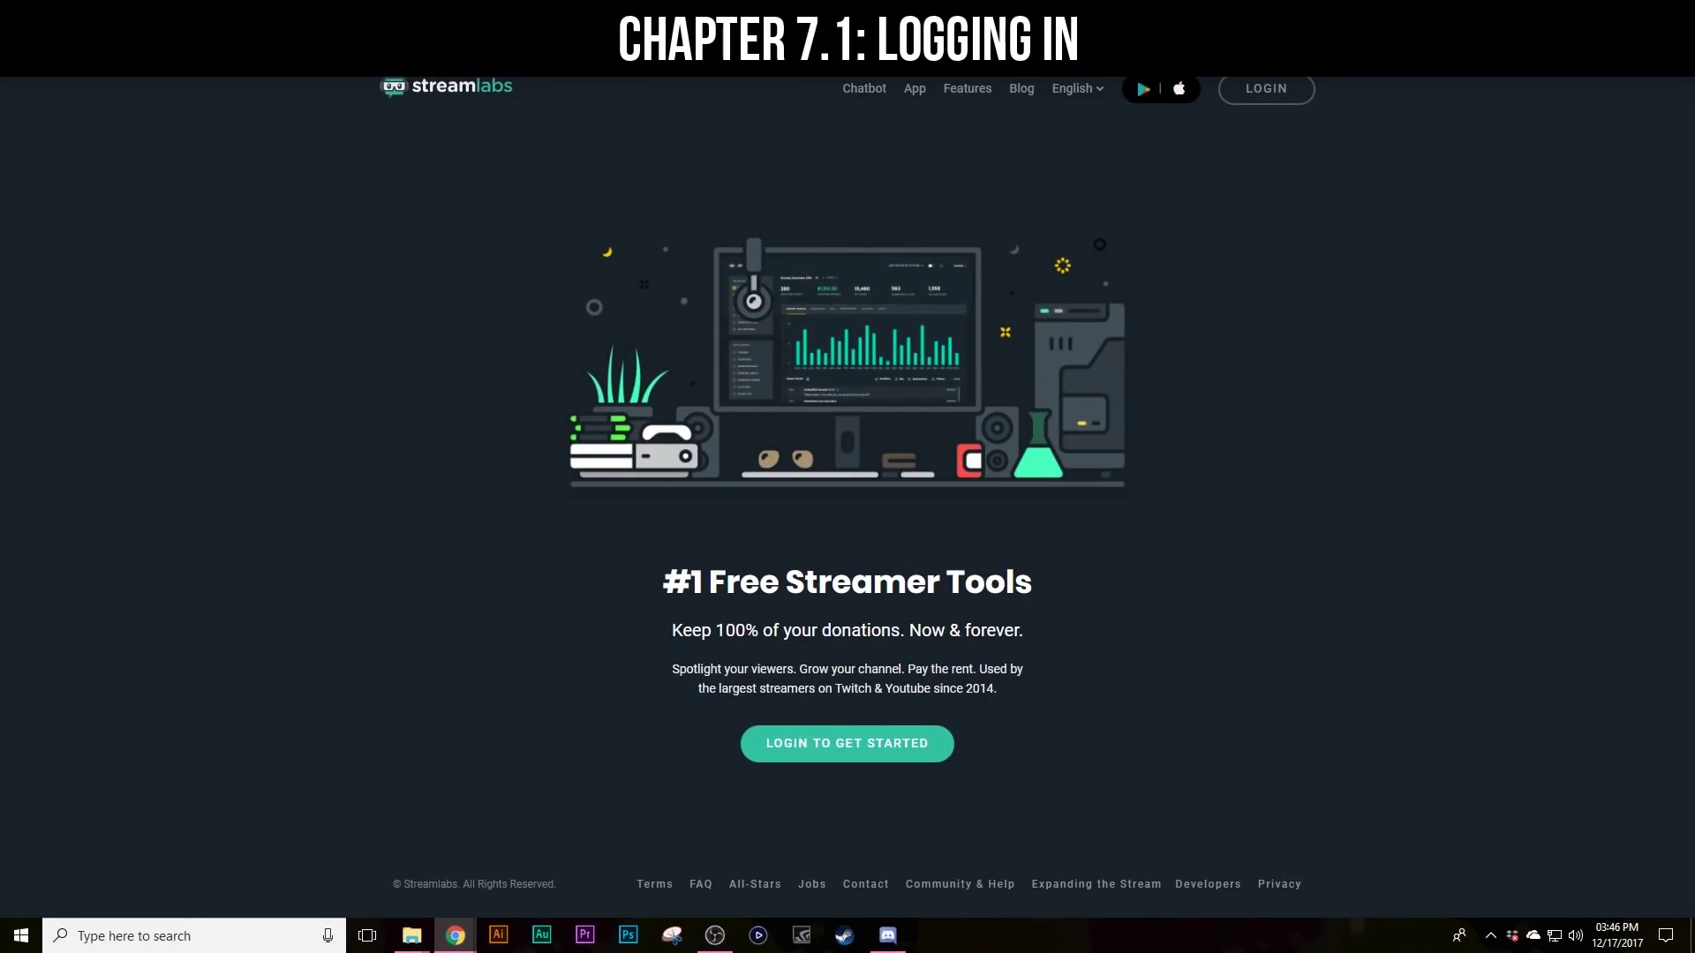
- Switch to the browser, open the Streamlabs dashboard, sign in with the YouTube channel account and allow Streamlabs access to it
key("ctrl+l")
key("BackSpace")
type("stre")
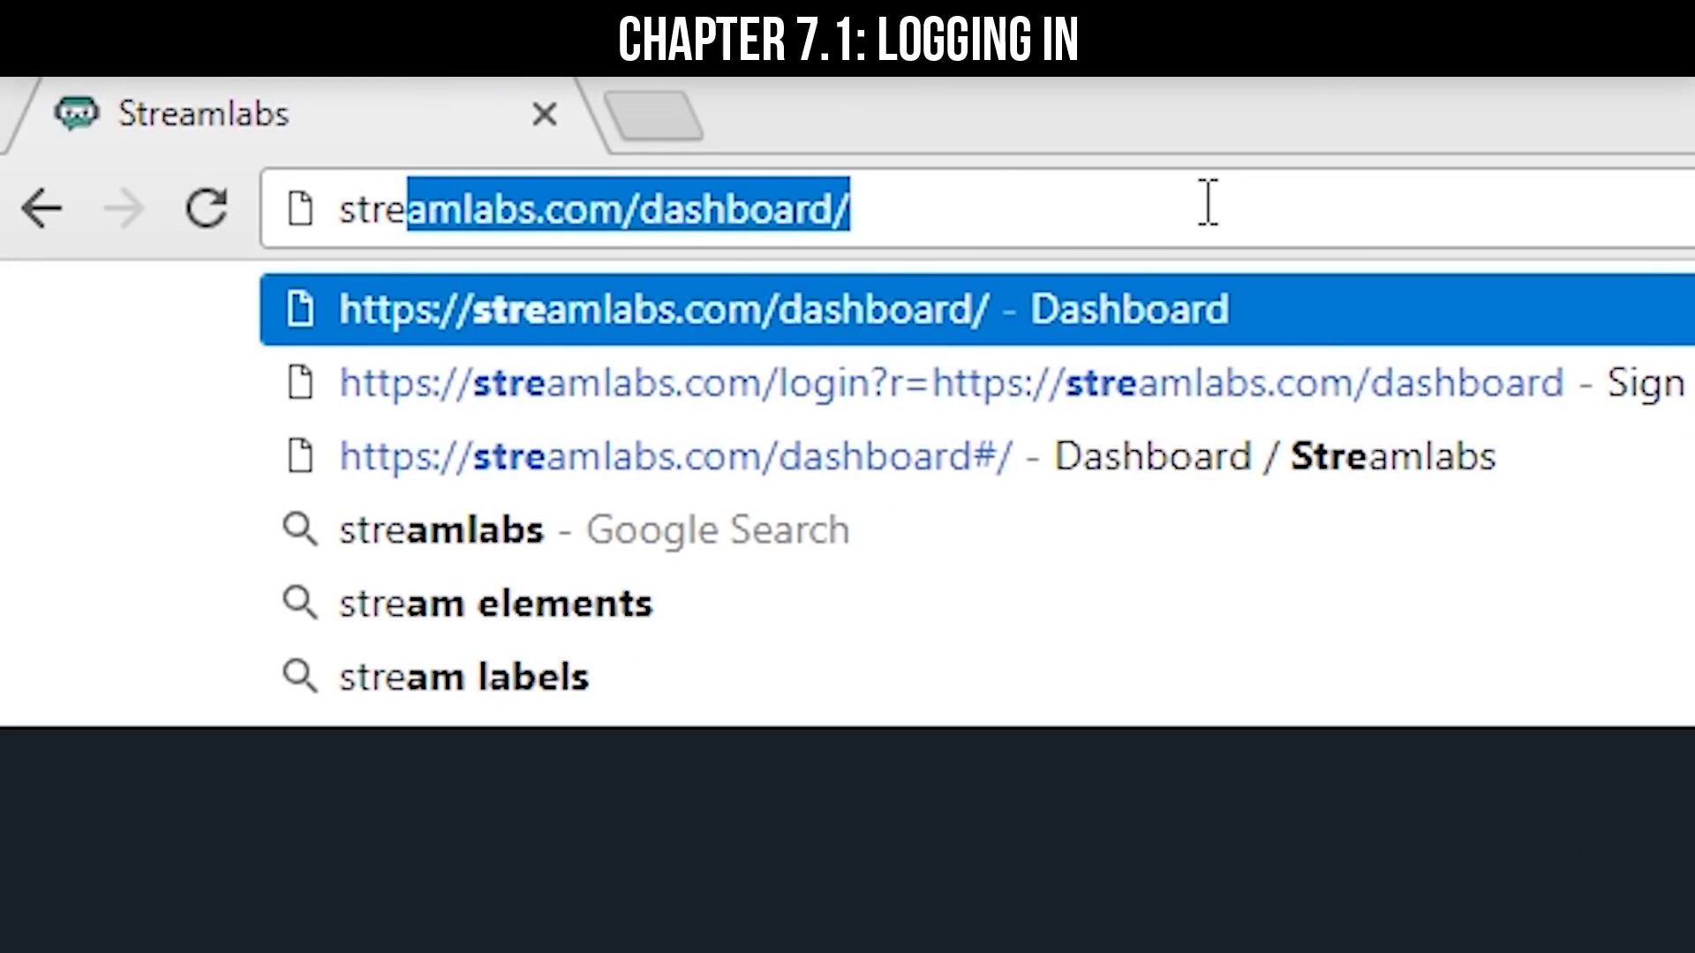
key("Return")
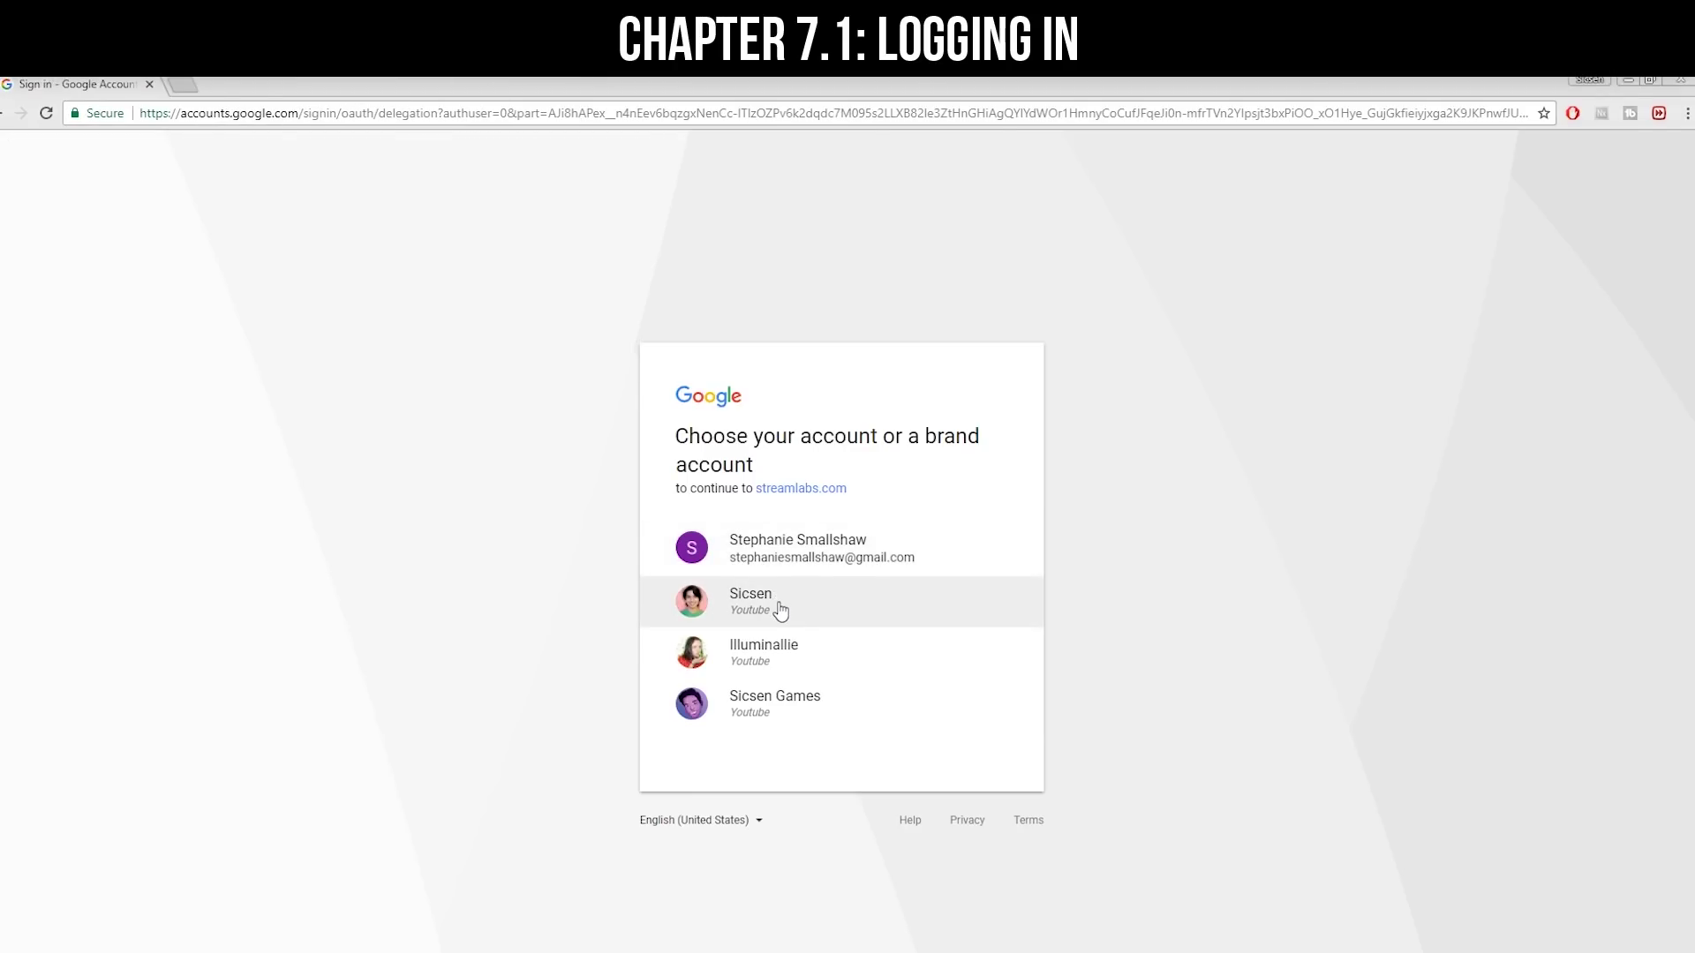
left_click(776, 606)
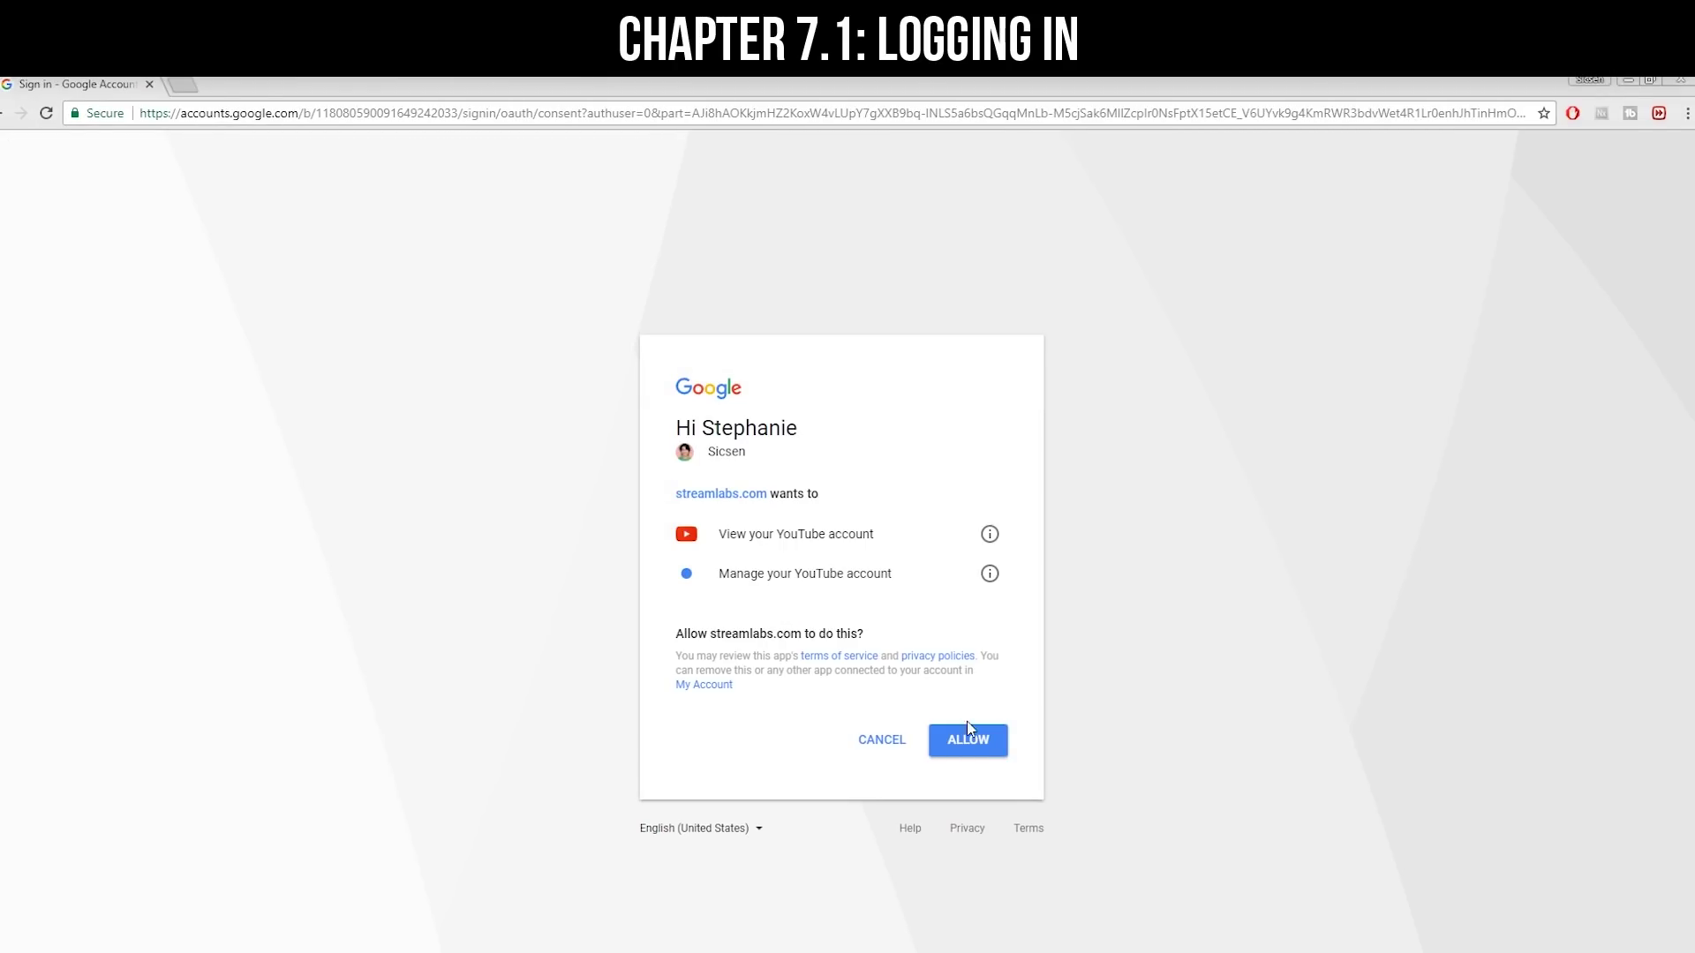
left_click(969, 738)
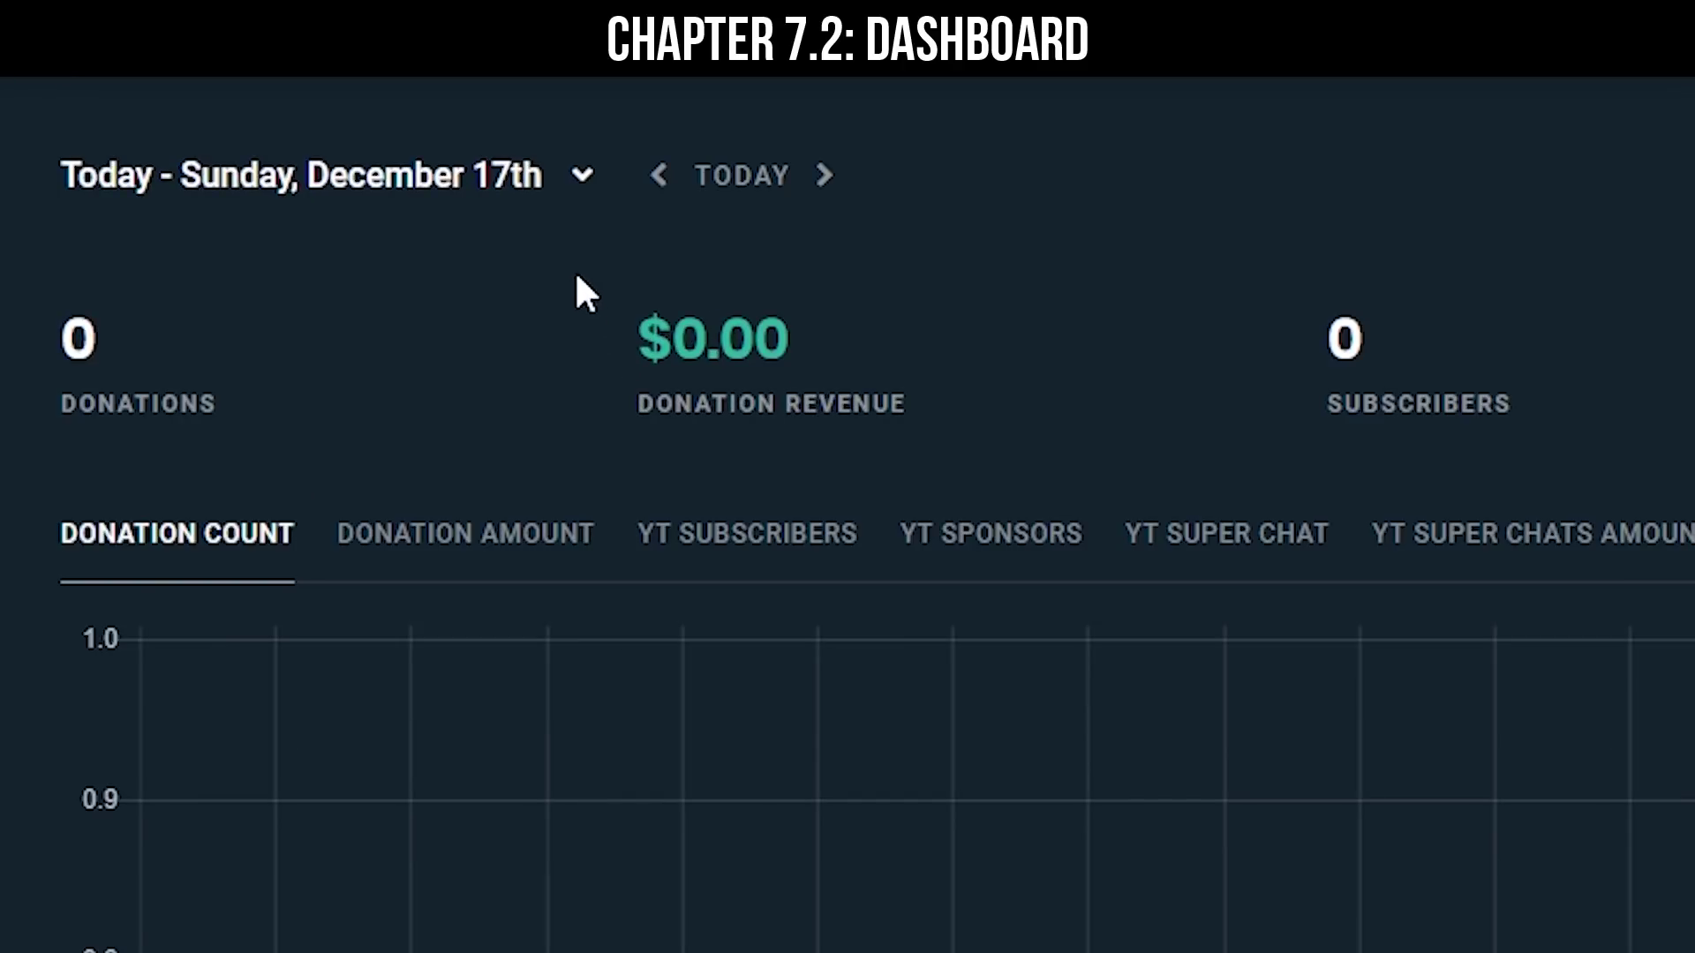
- Switch the dashboard statistics to the Month and Year periods and examine the donation chart
left_click(585, 175)
left_click(341, 329)
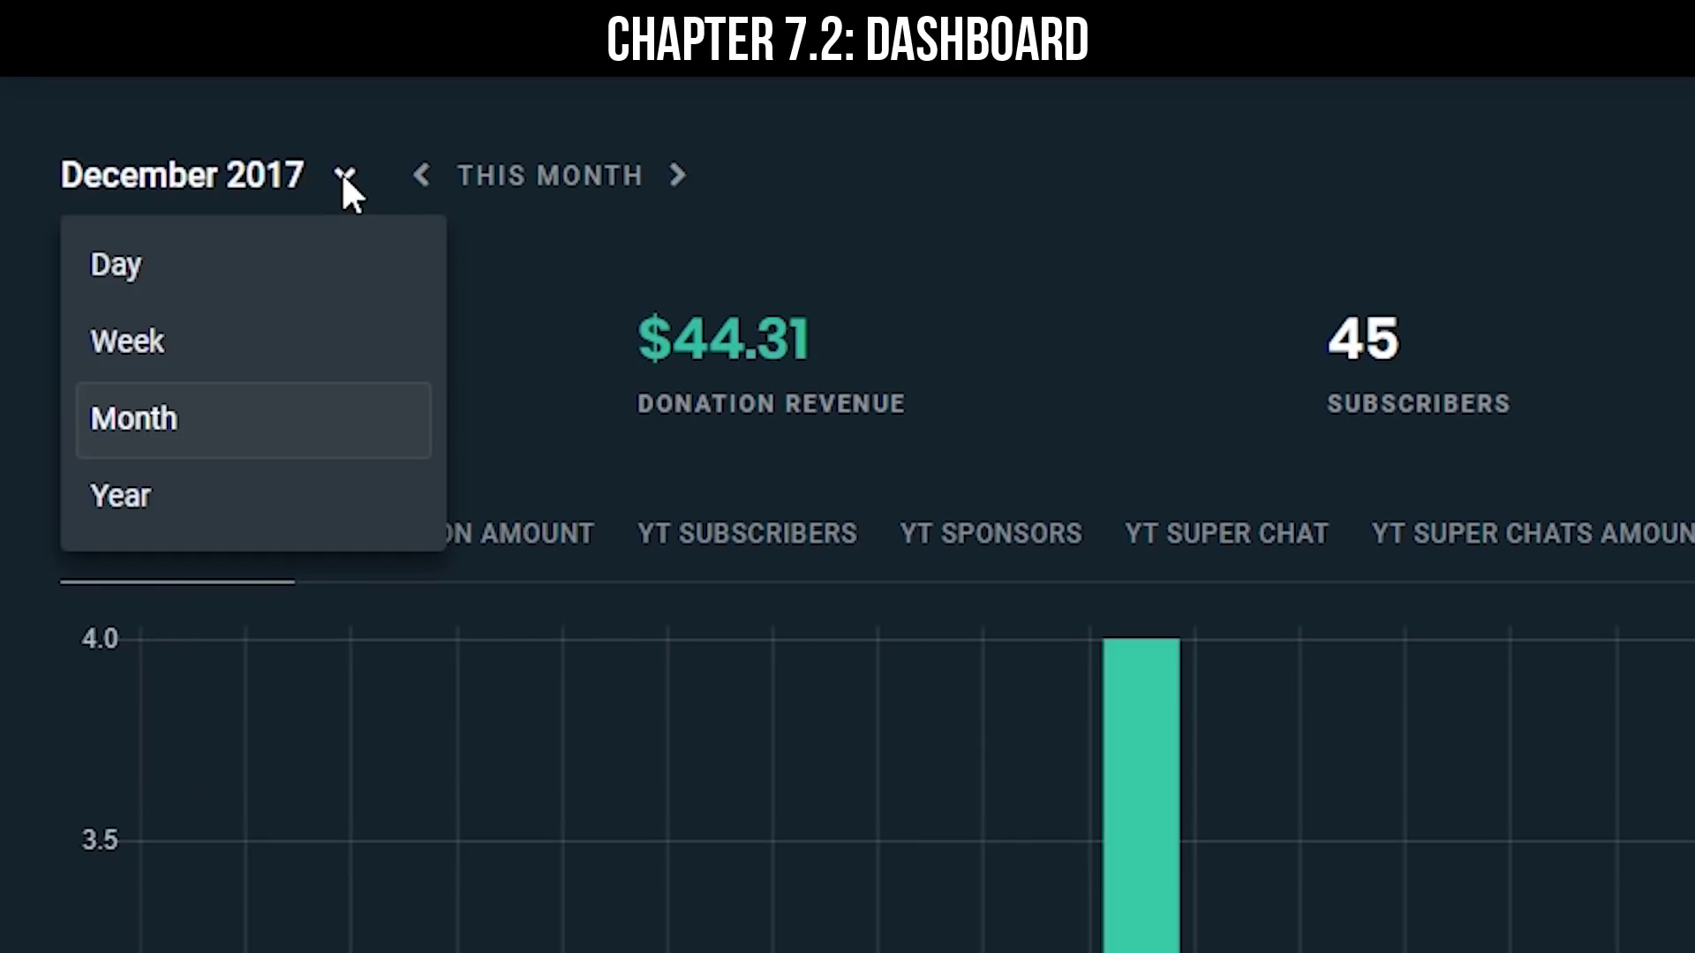
left_click(296, 495)
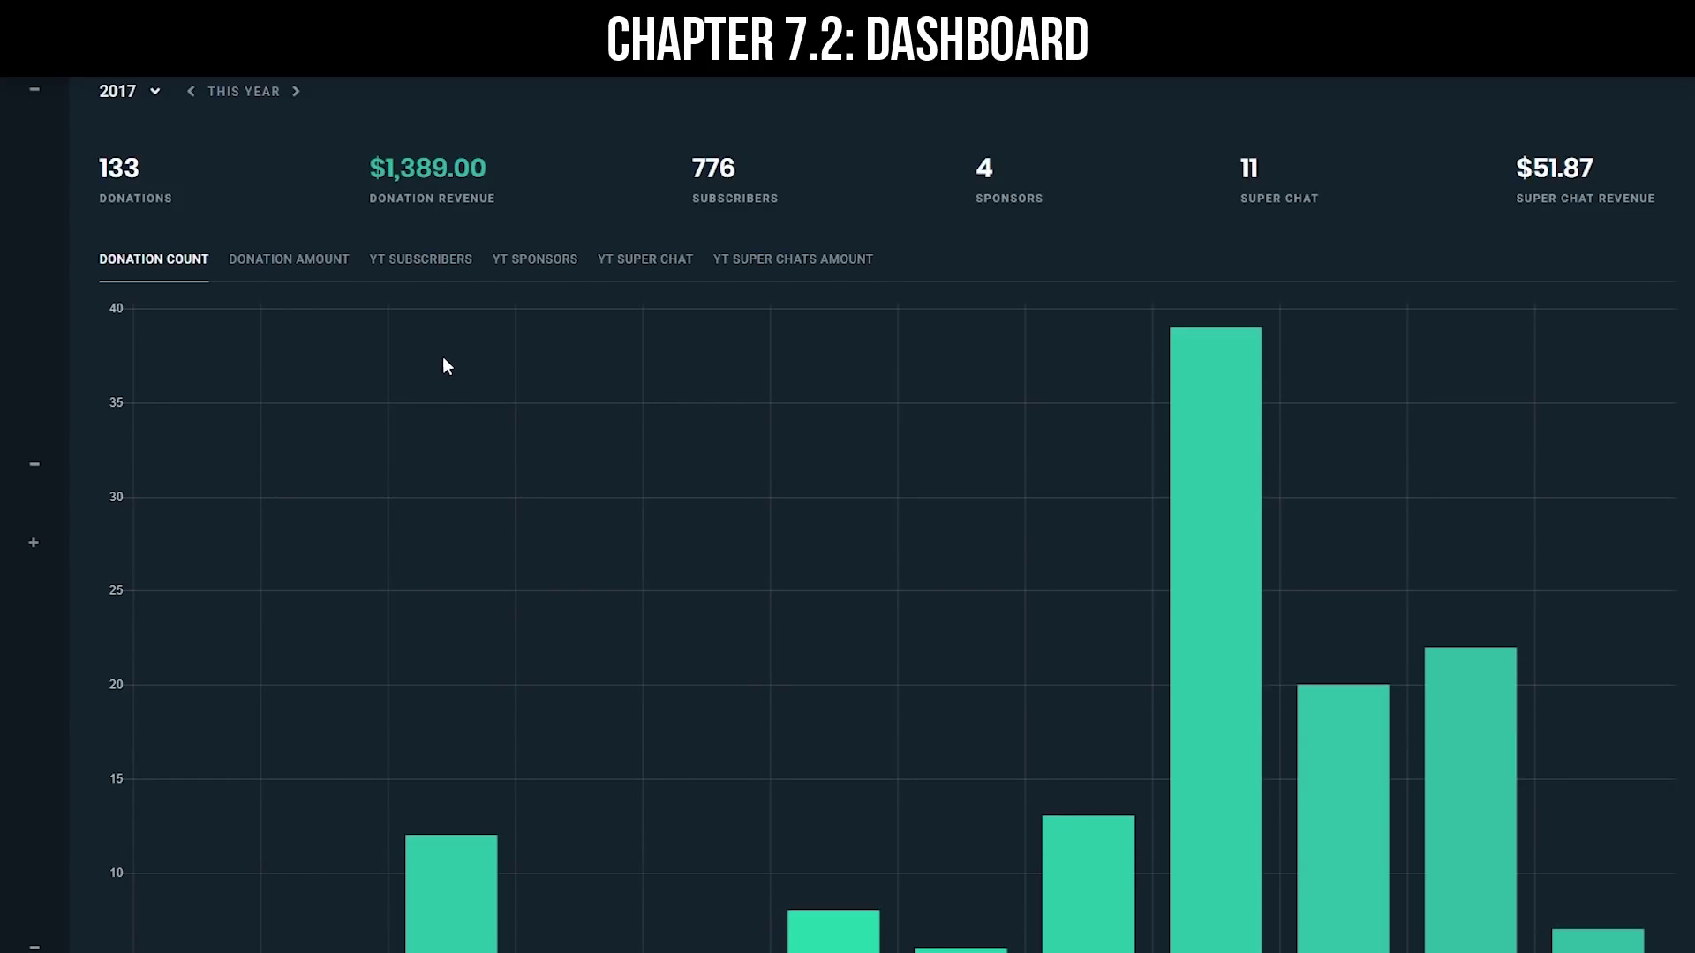
scroll(443, 356, "down", 2)
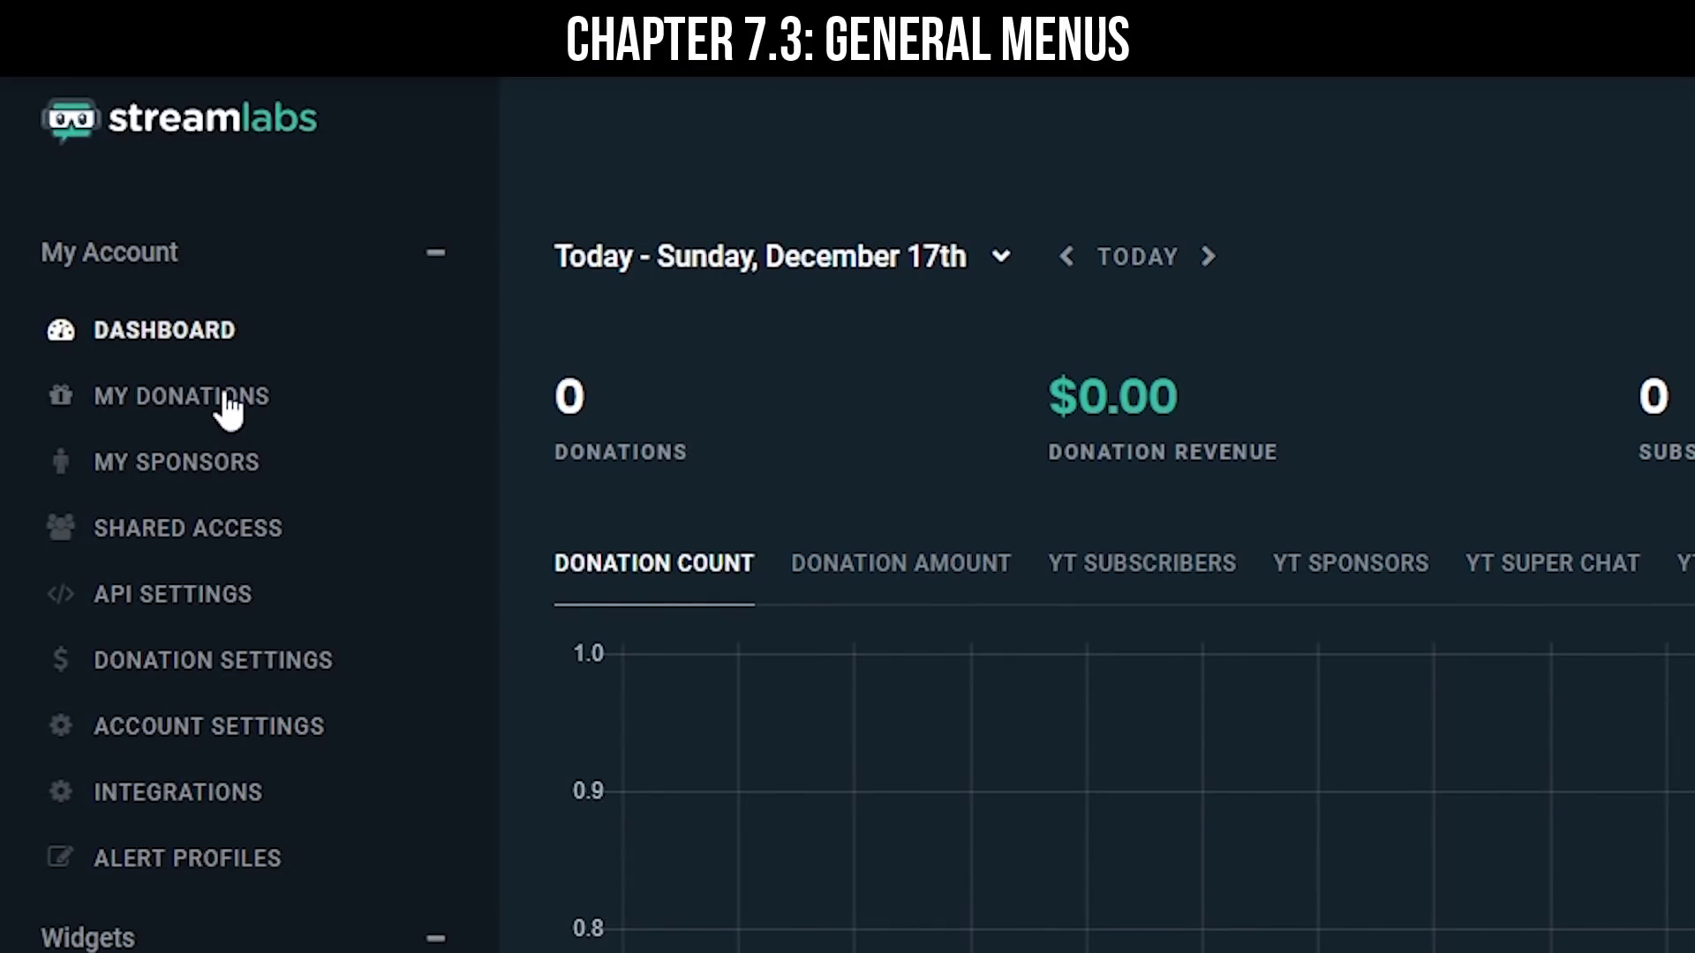
- Look through the My Donations, My Sponsors, Shared Access and API Settings pages of the account
left_click(228, 402)
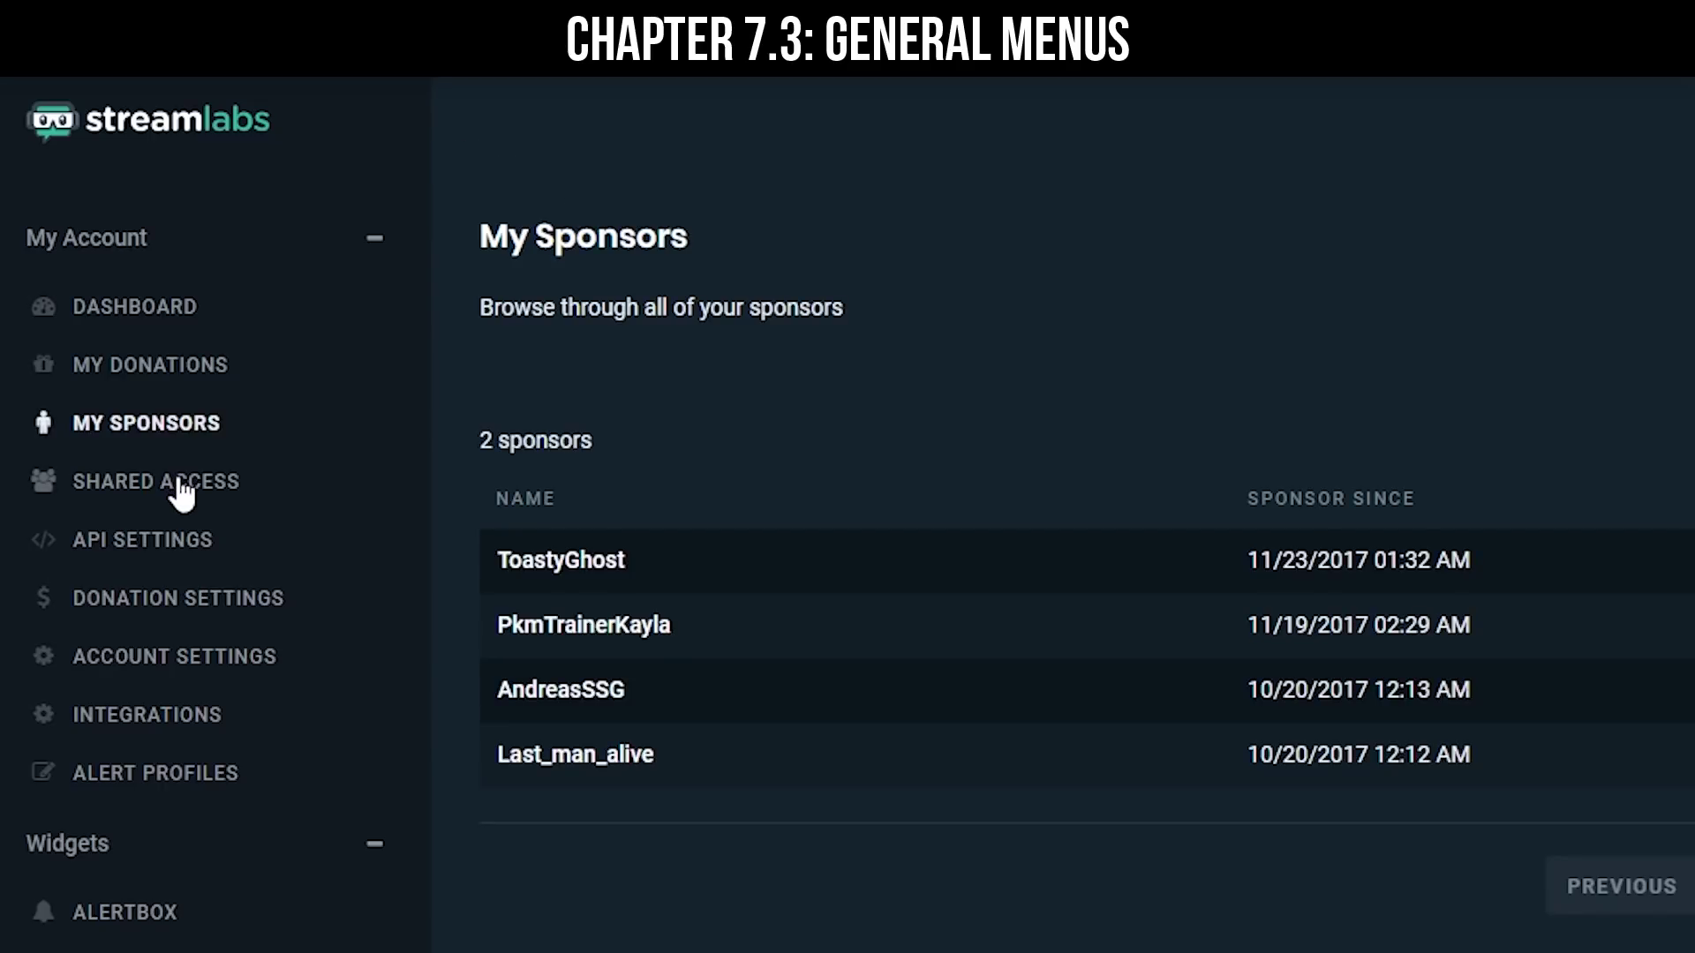
left_click(176, 482)
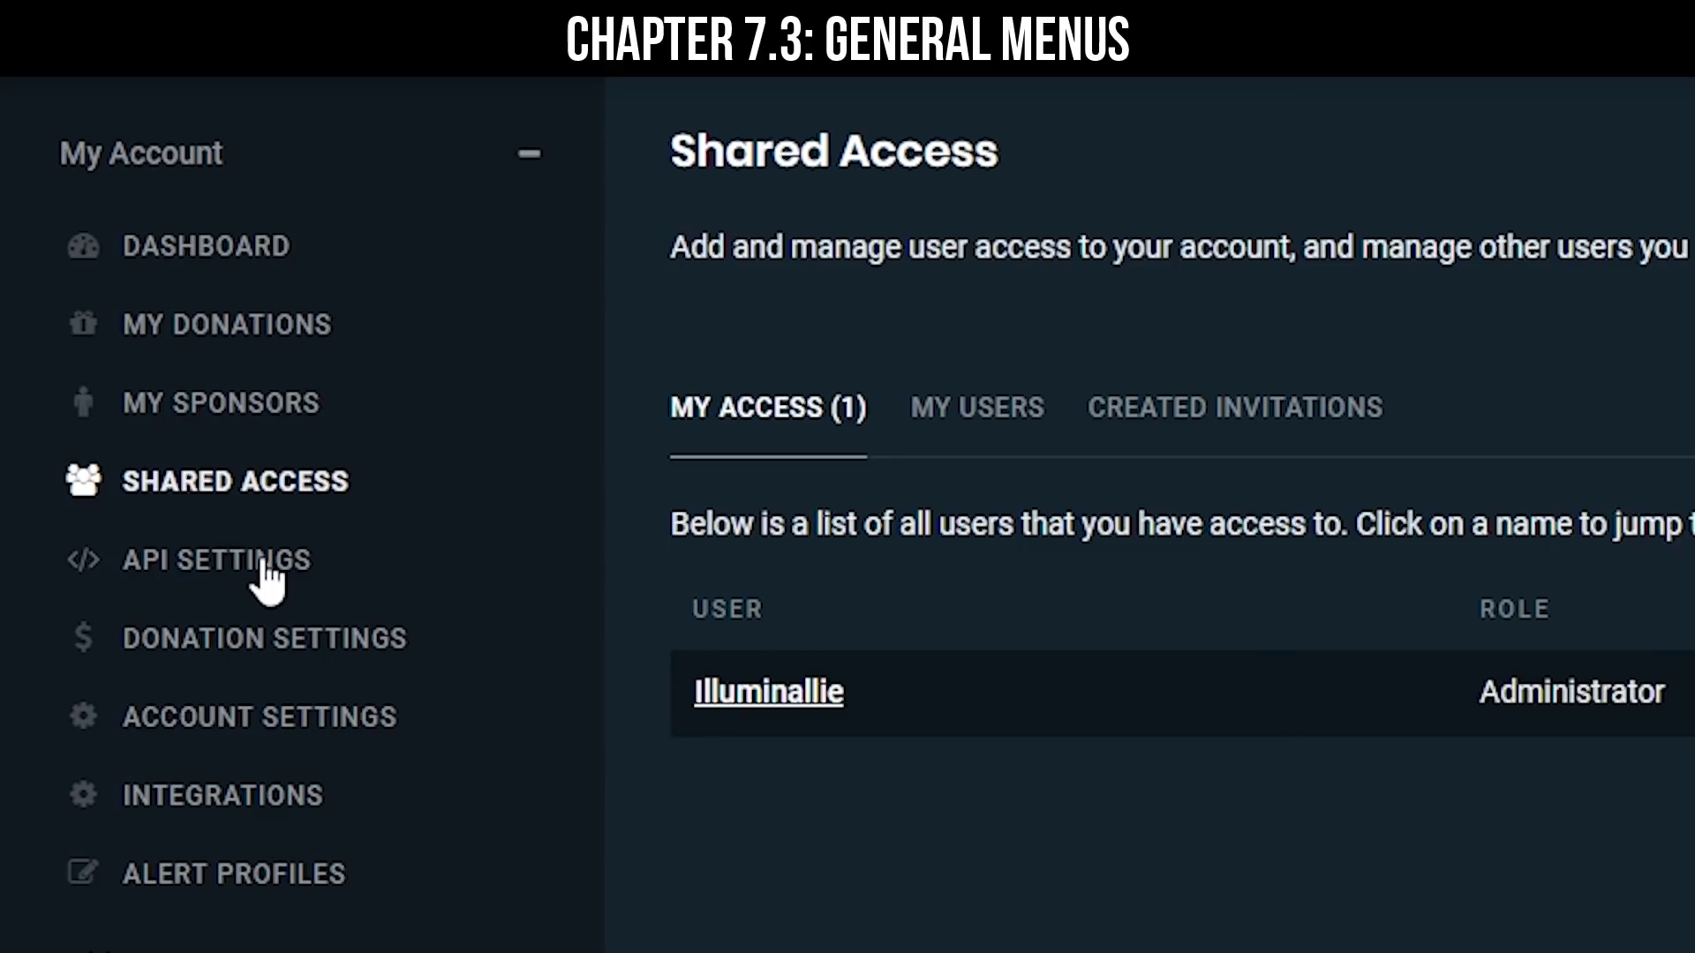
left_click(261, 560)
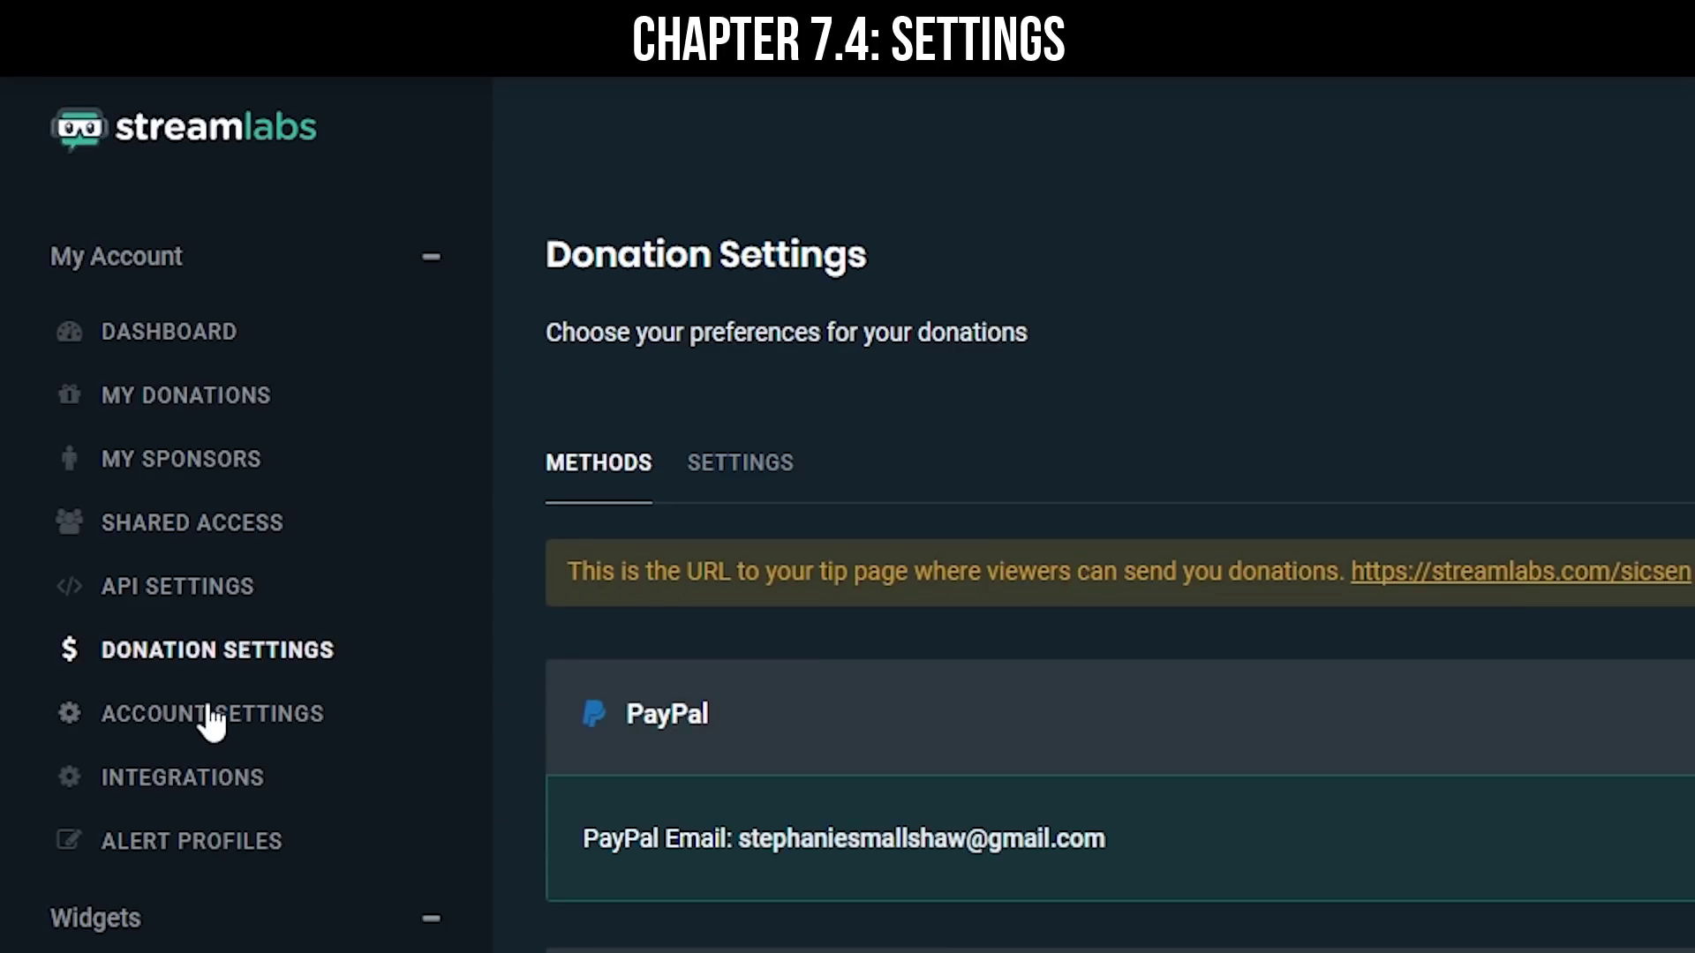
- Open the Account Settings and examine the platforms, email preferences and import options
left_click(210, 723)
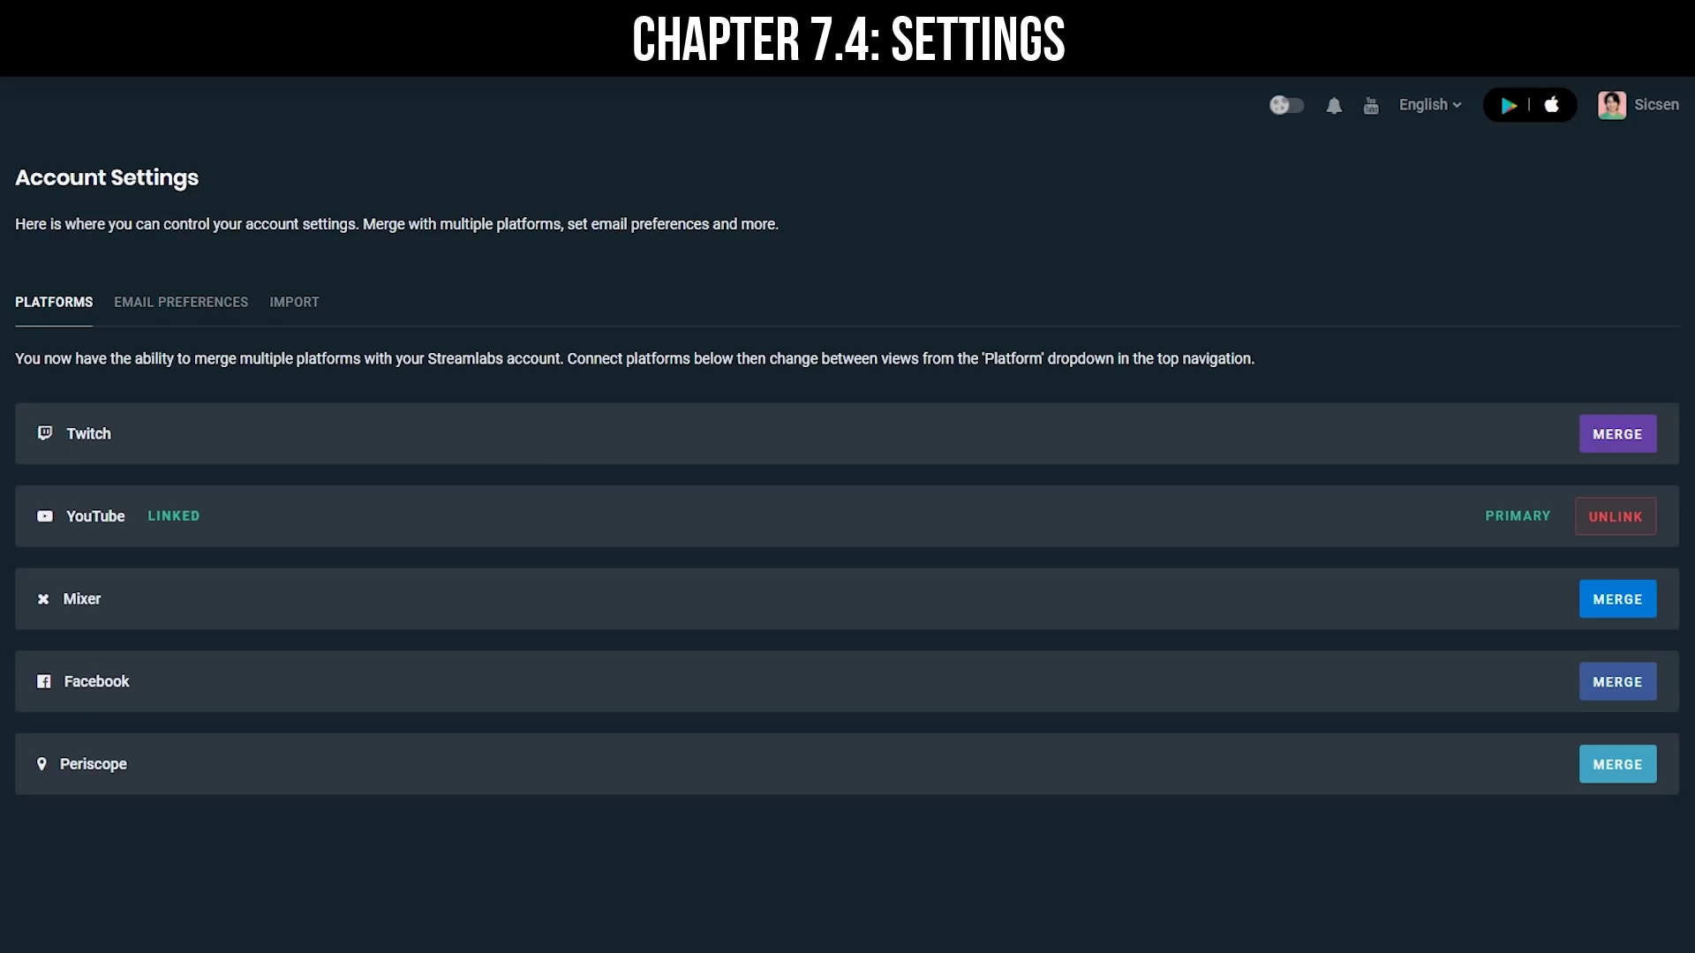
left_click(175, 310)
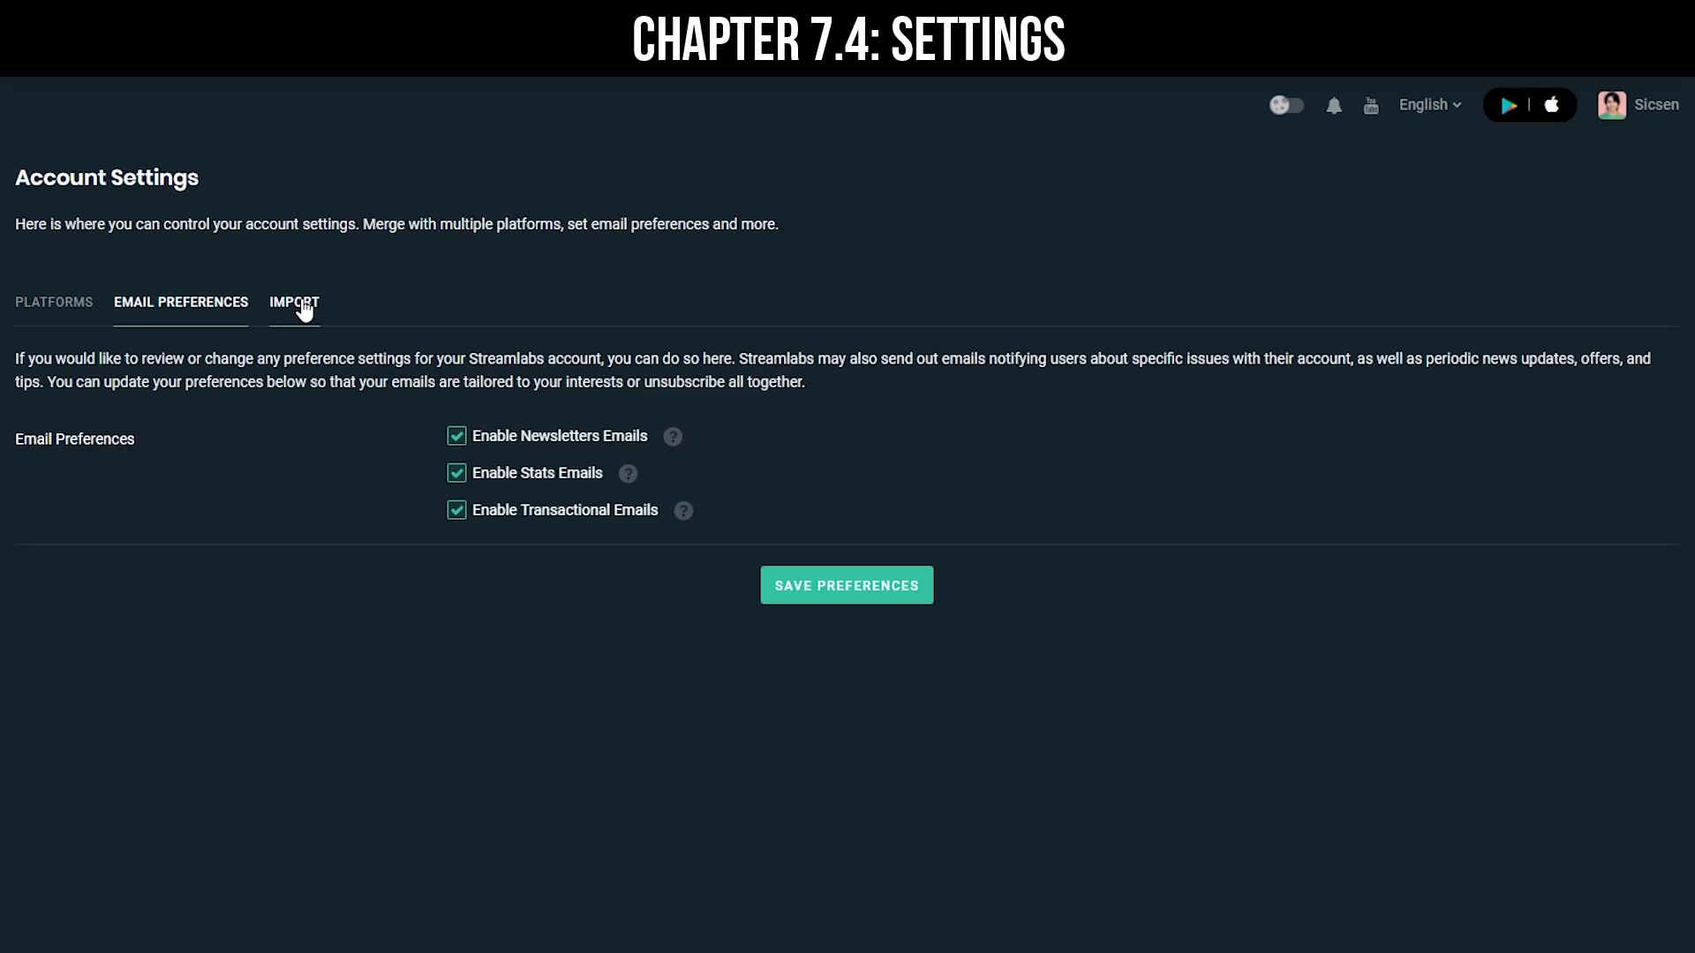
left_click(305, 311)
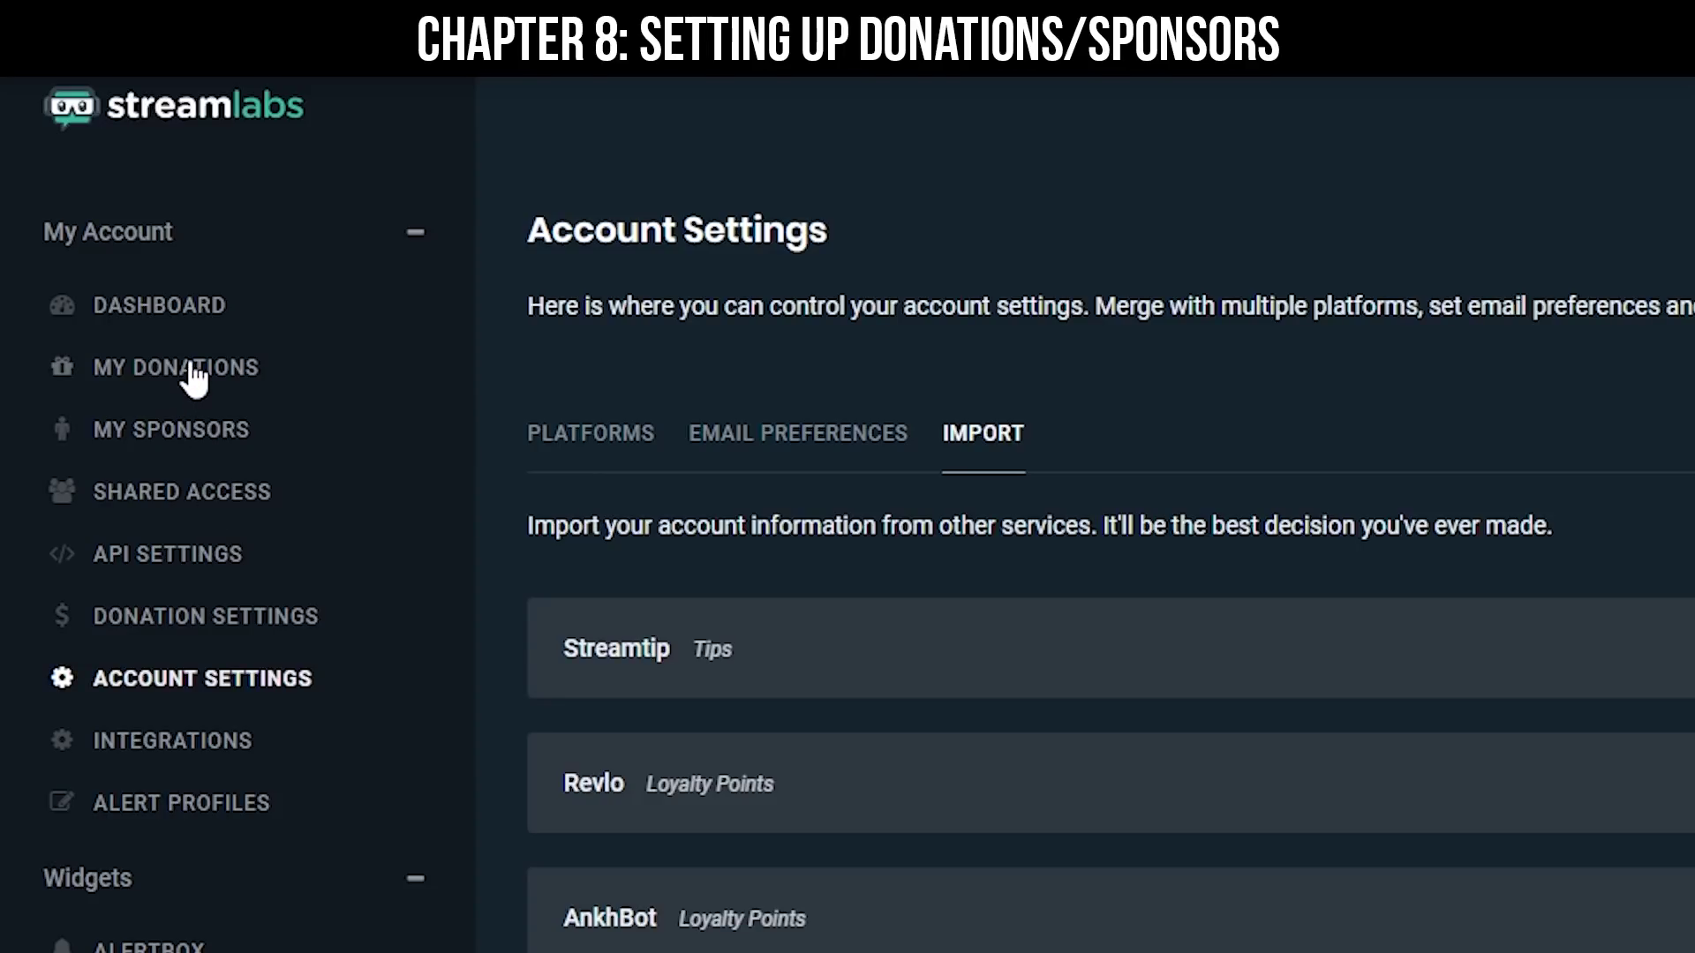
- Return to My Donations and examine the donations list, top donors, banned donors and super chats
left_click(189, 363)
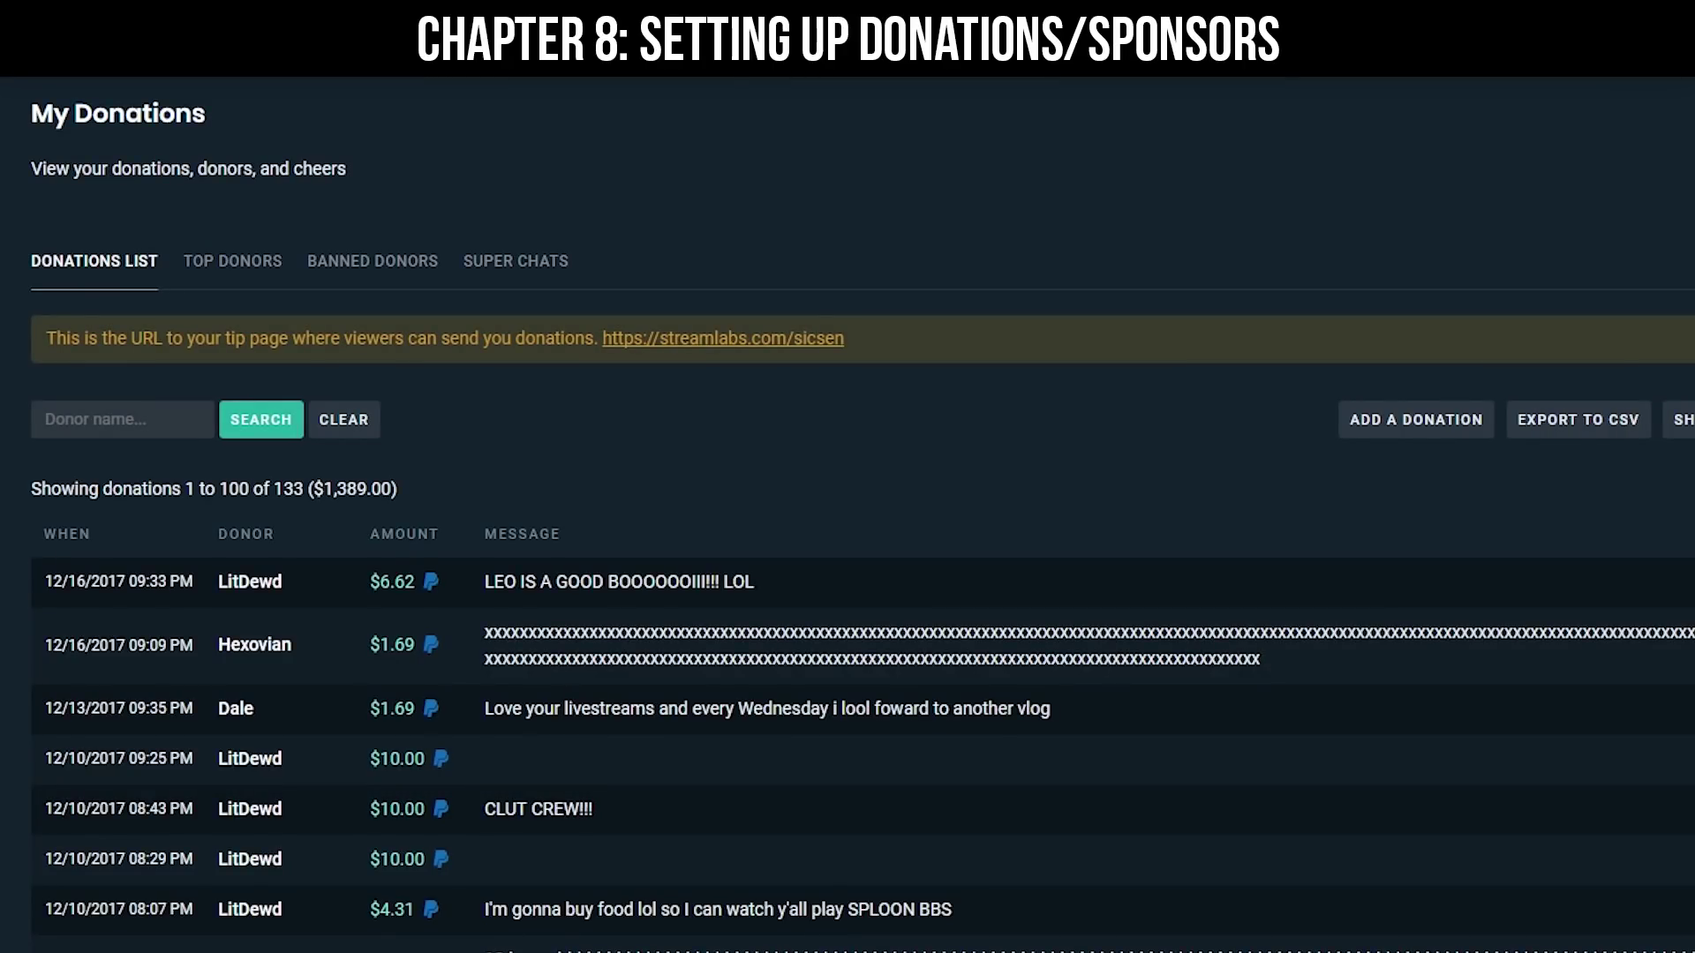
left_click(207, 261)
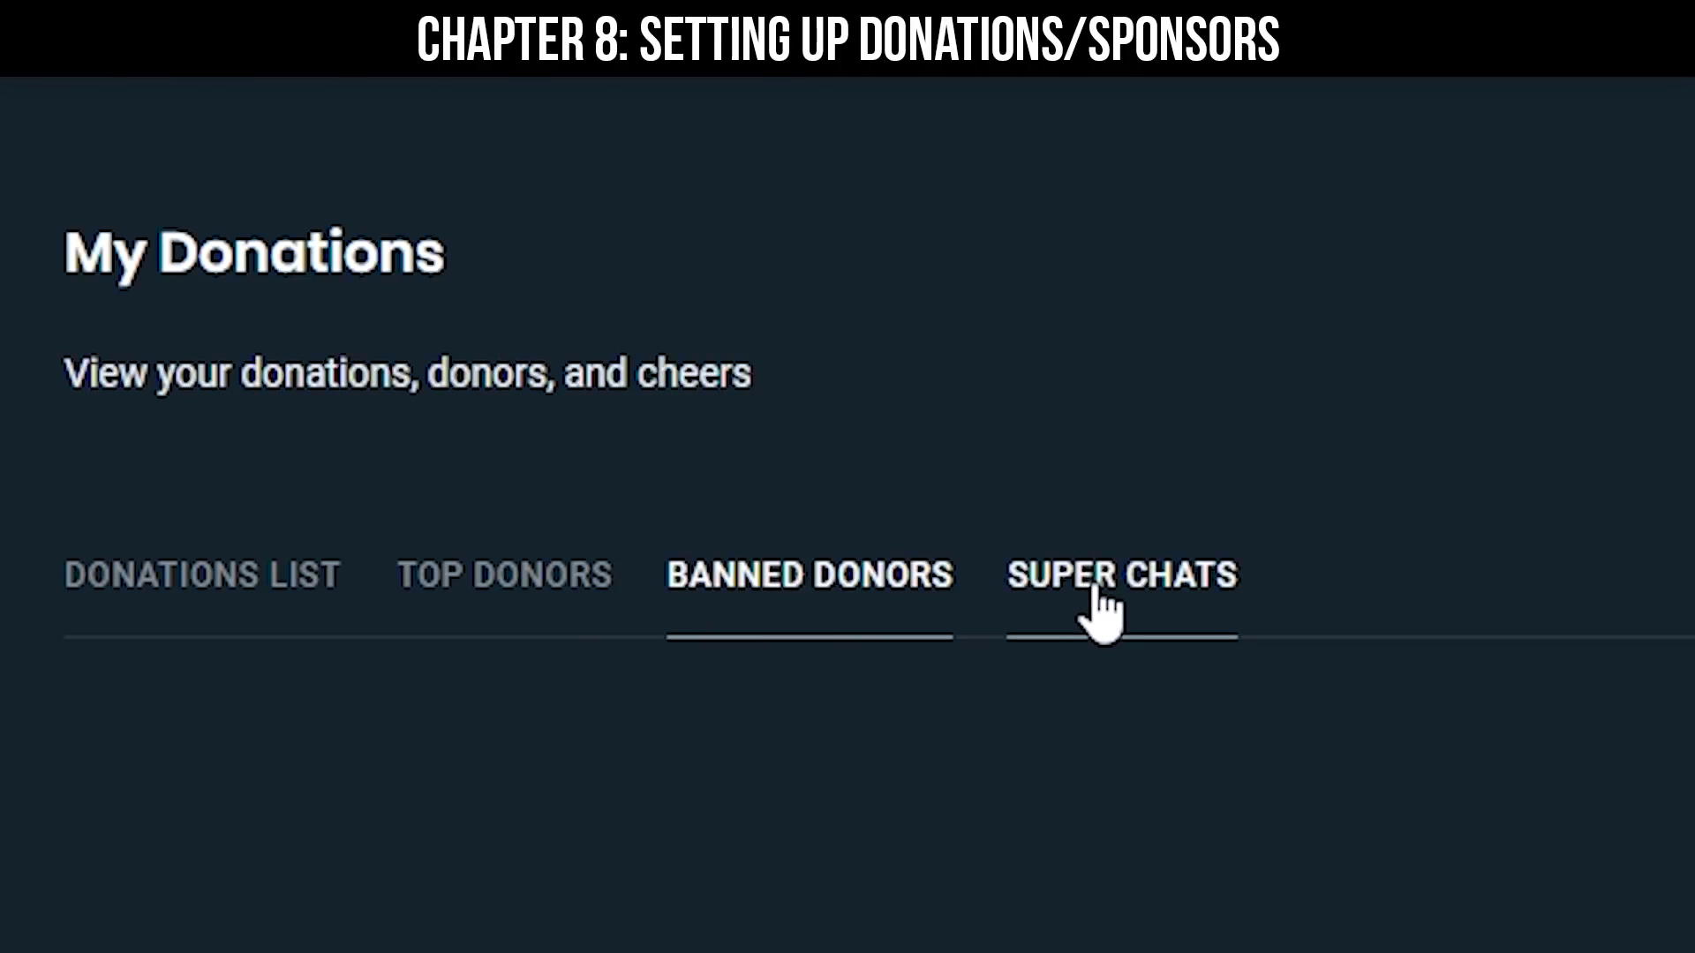
left_click(1089, 583)
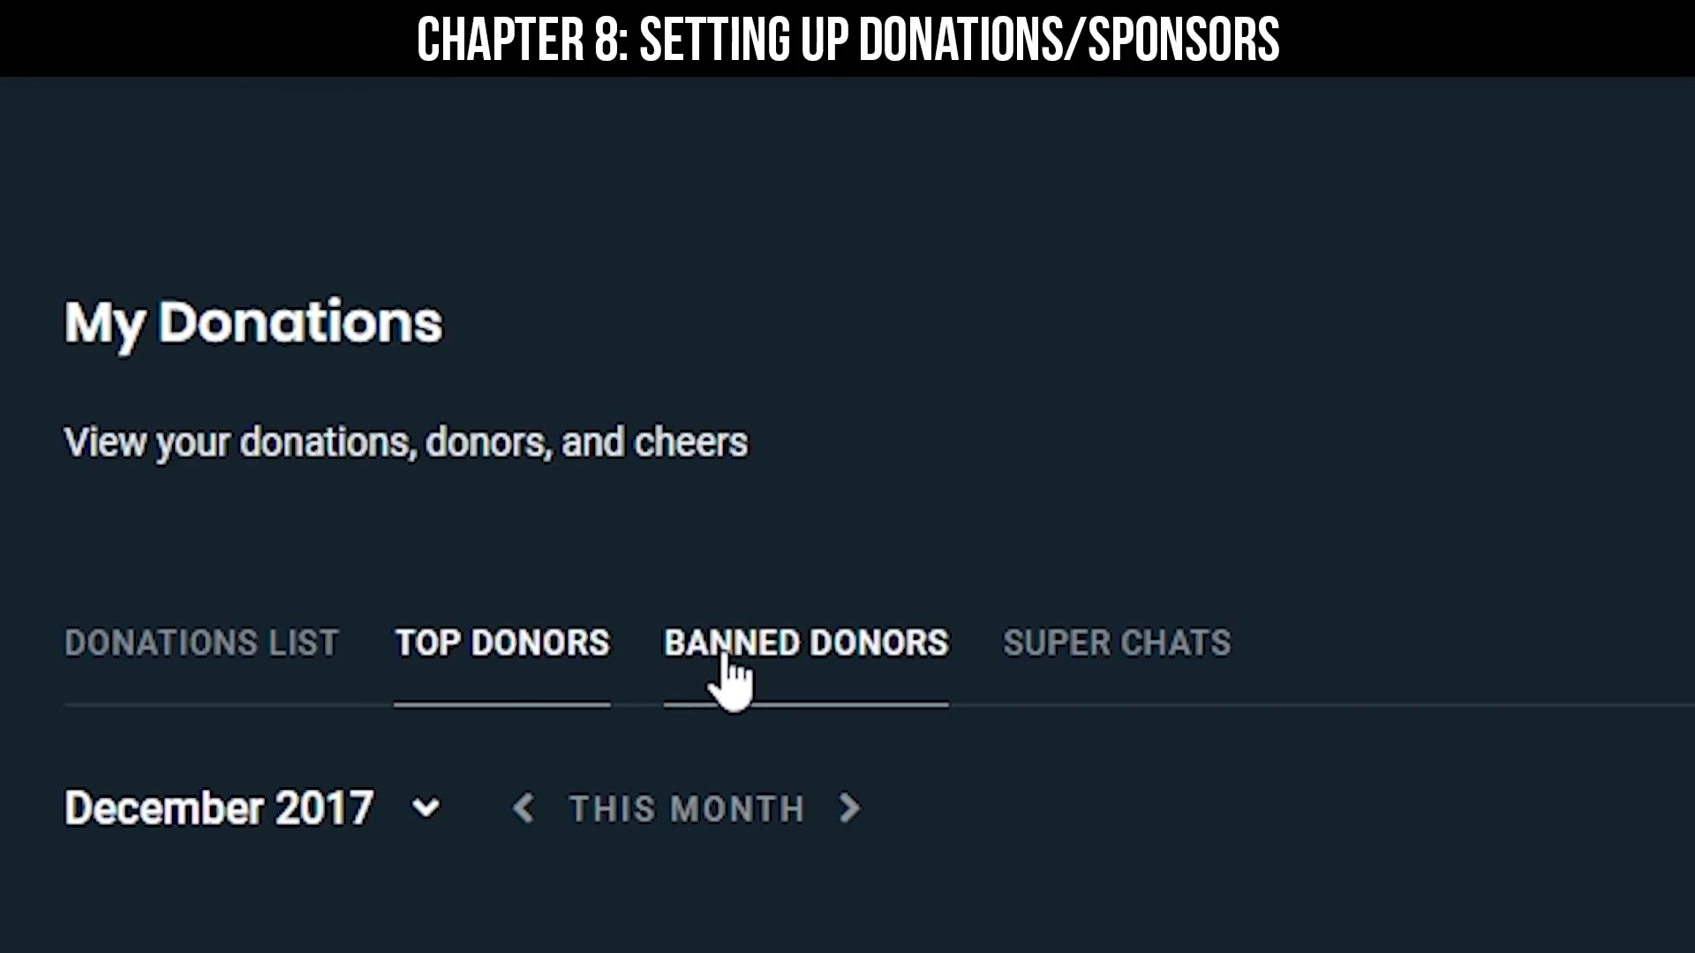
left_click(721, 660)
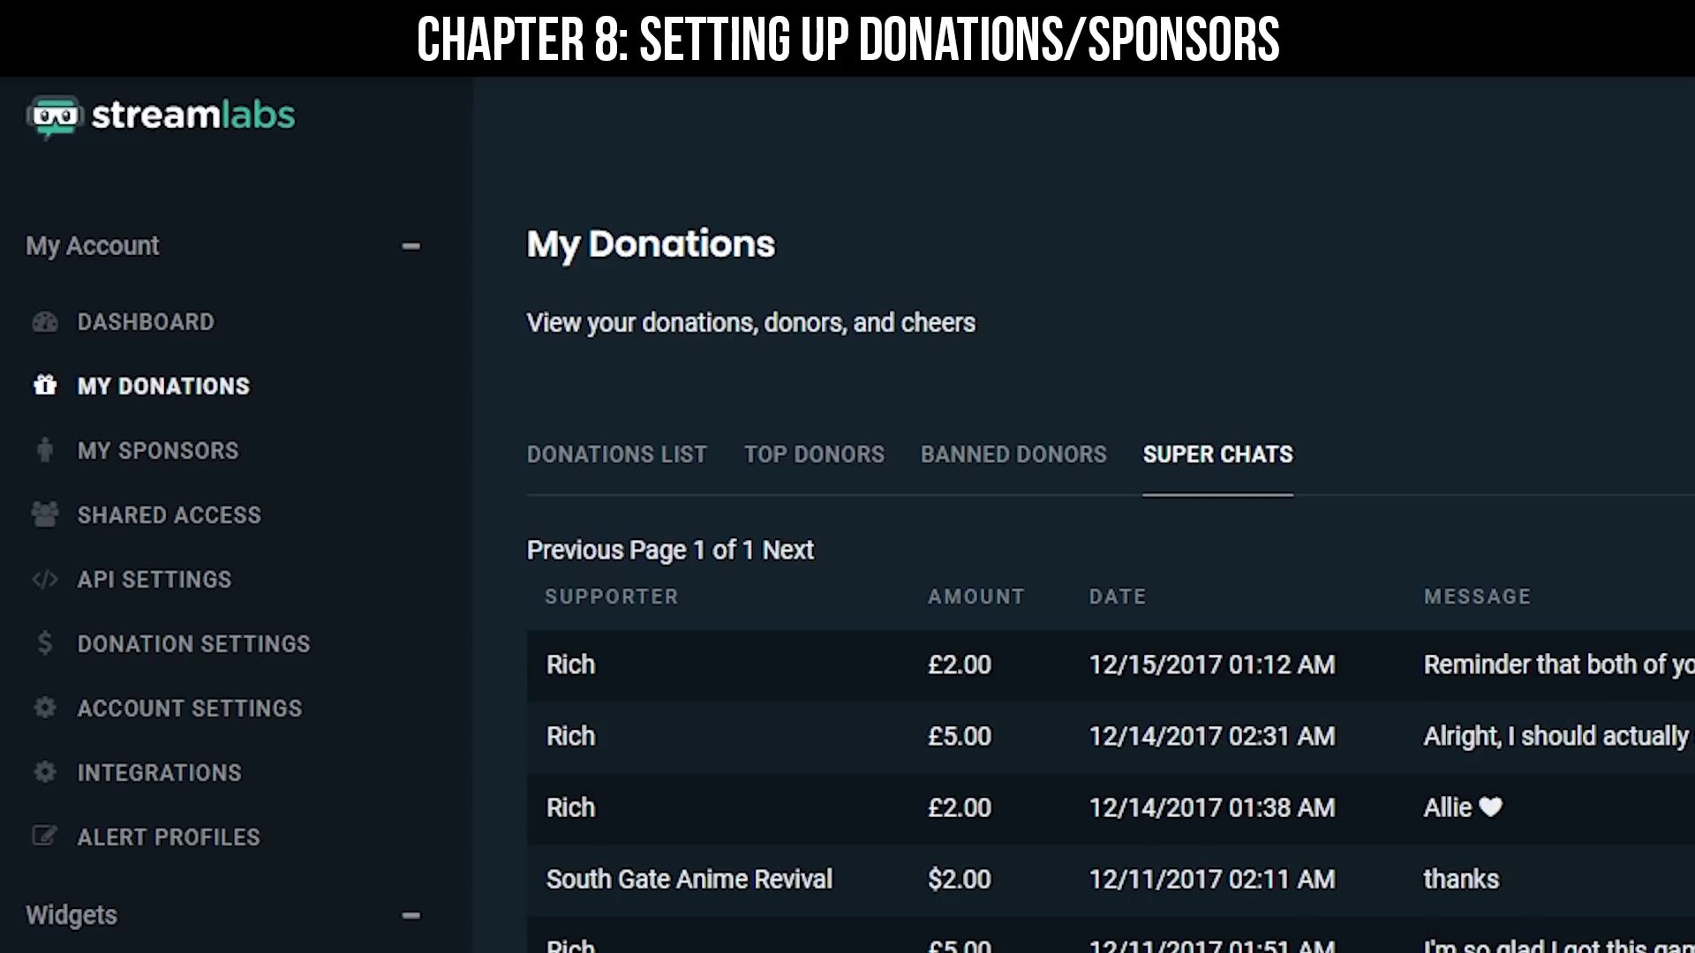
- Examine the payment methods and the currency and amount preferences in the Donation Settings
left_click(188, 649)
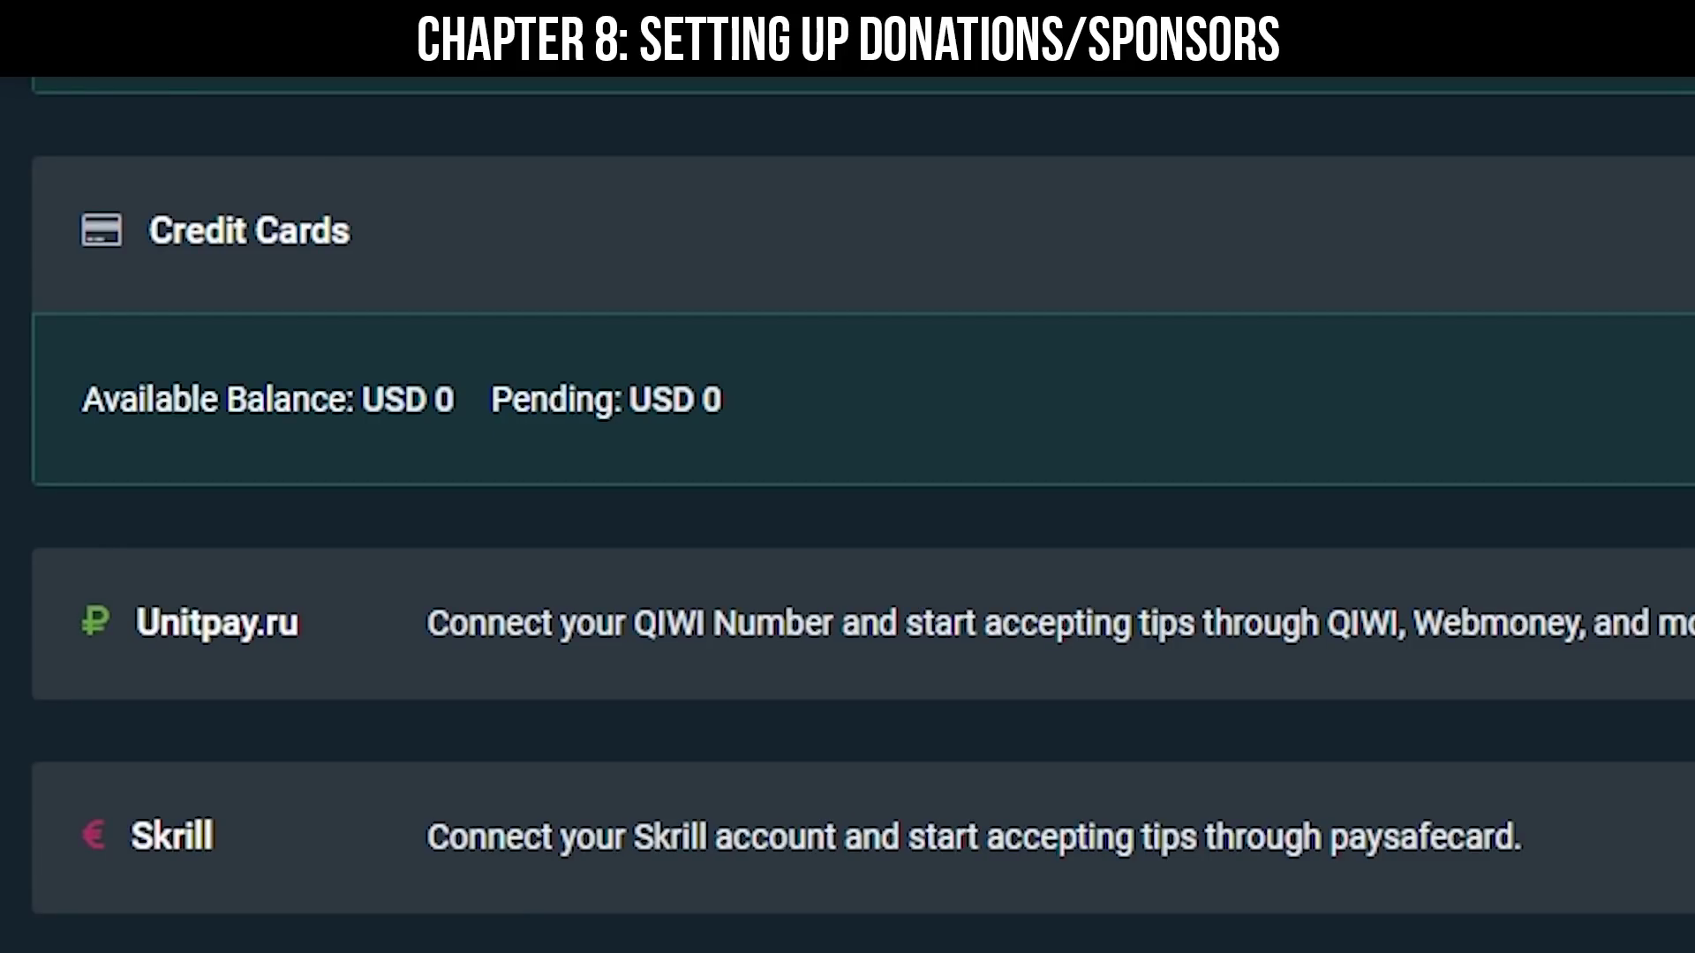
left_click(200, 115)
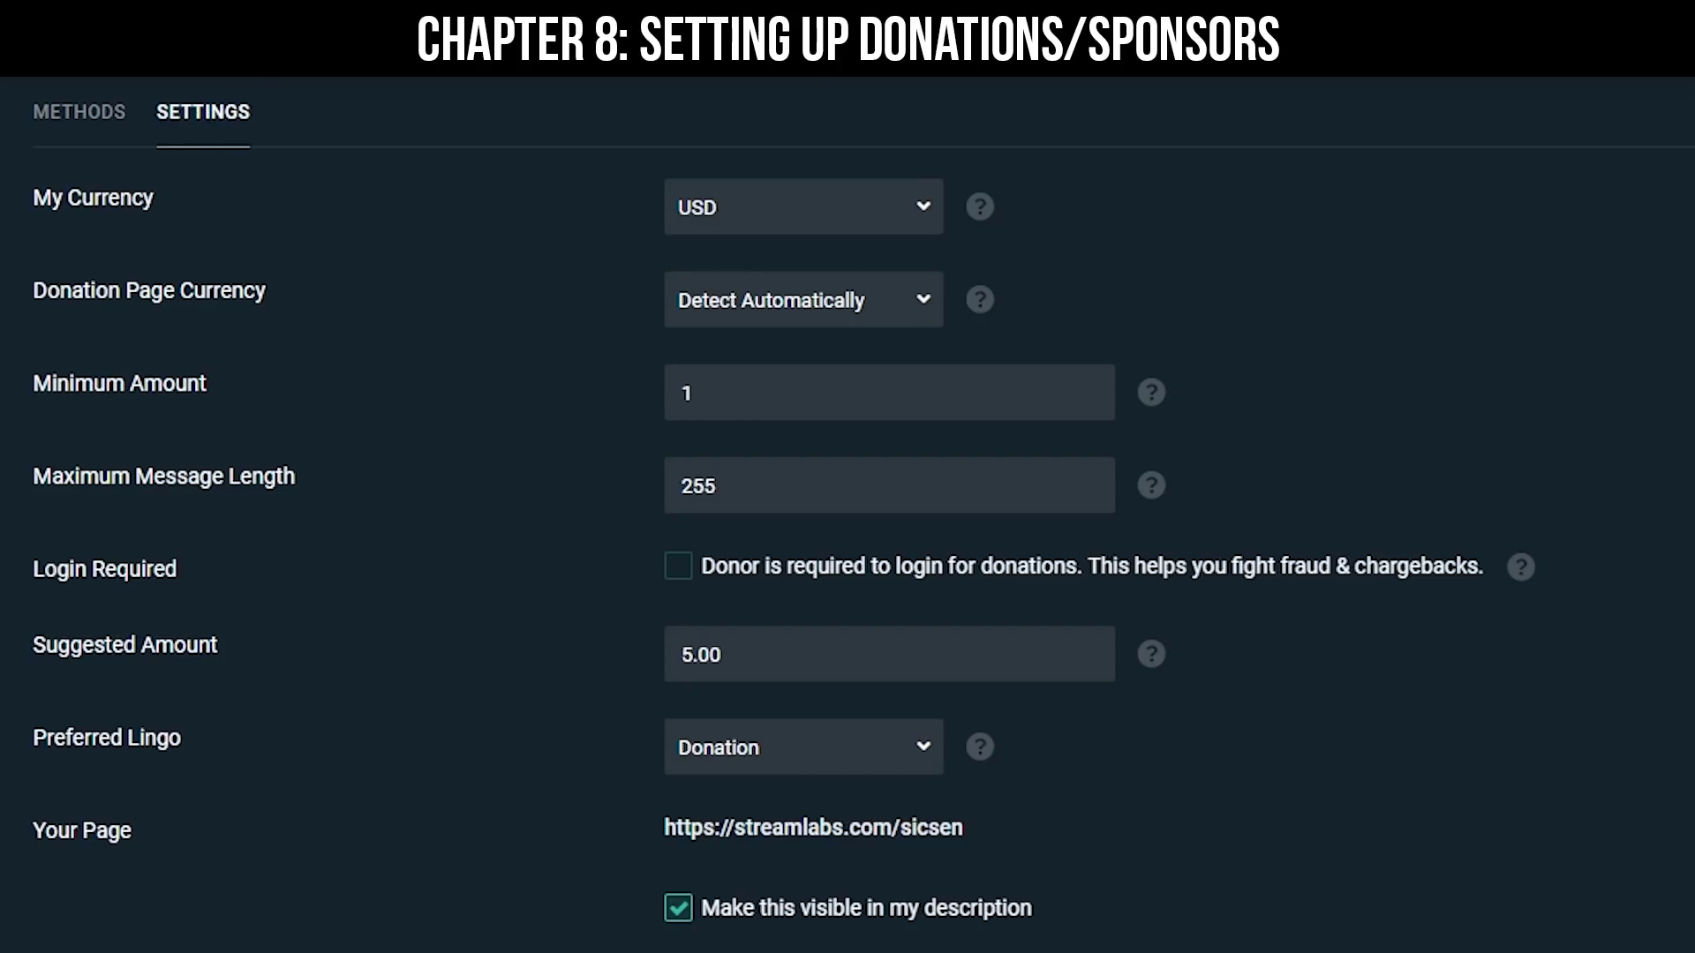
left_click(86, 119)
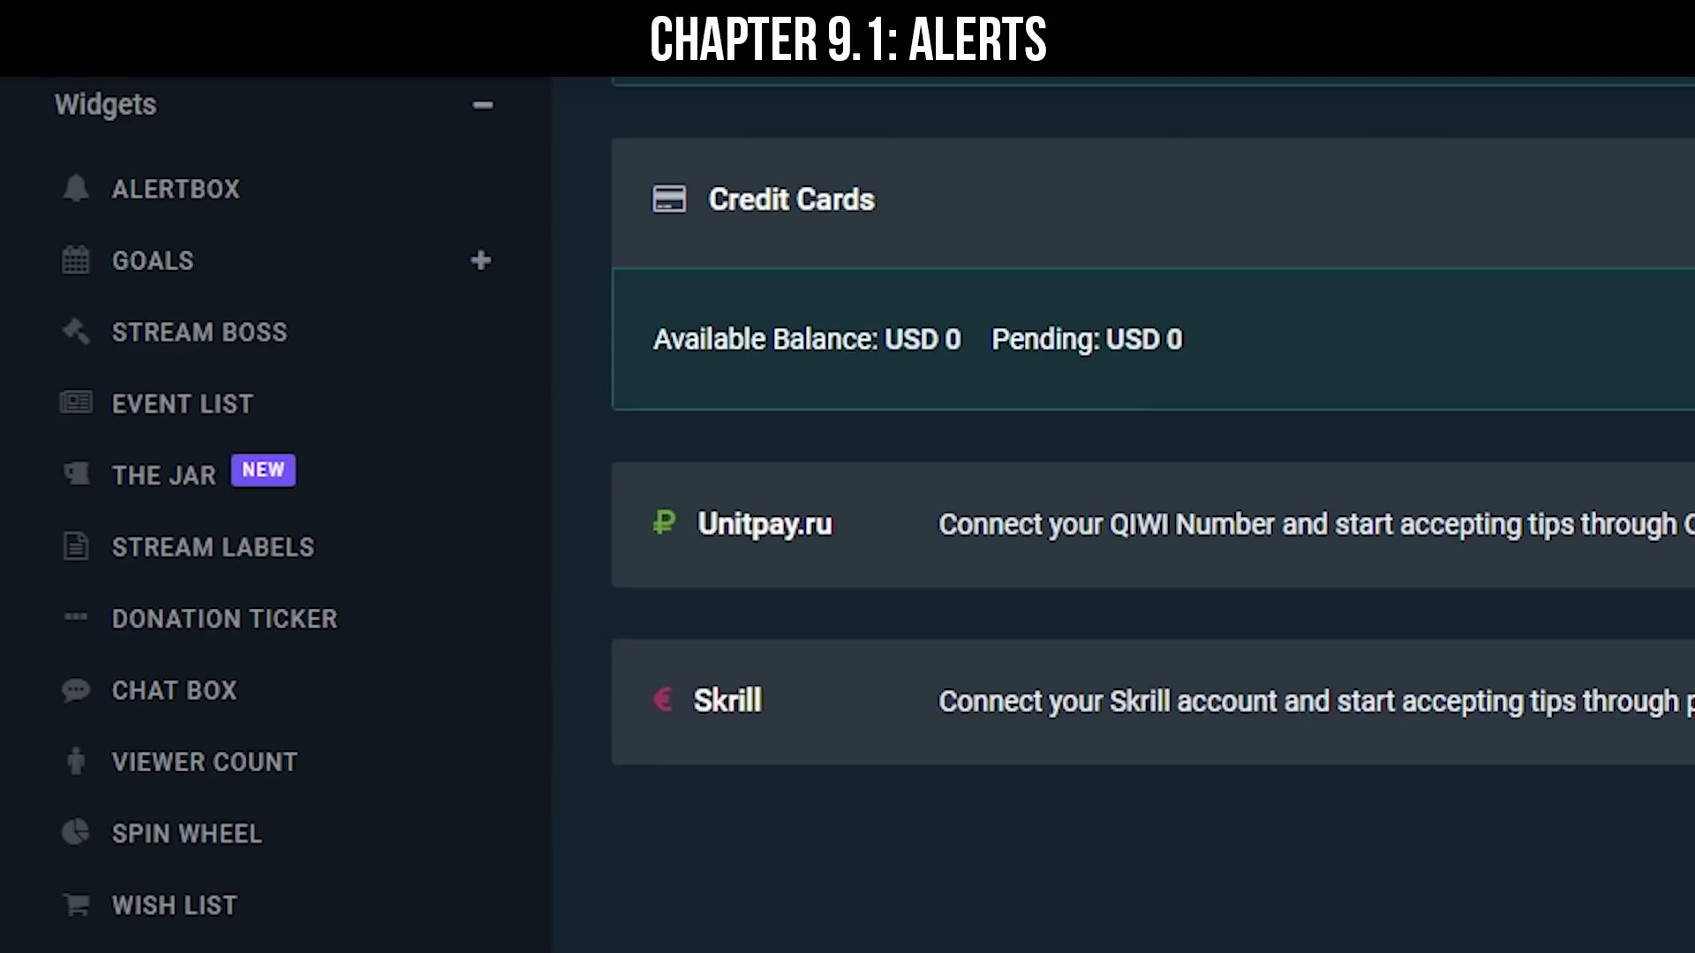
- Open the AlertBox widget and examine the donation alert's layout, animation, message template, image and sound settings
left_click(212, 197)
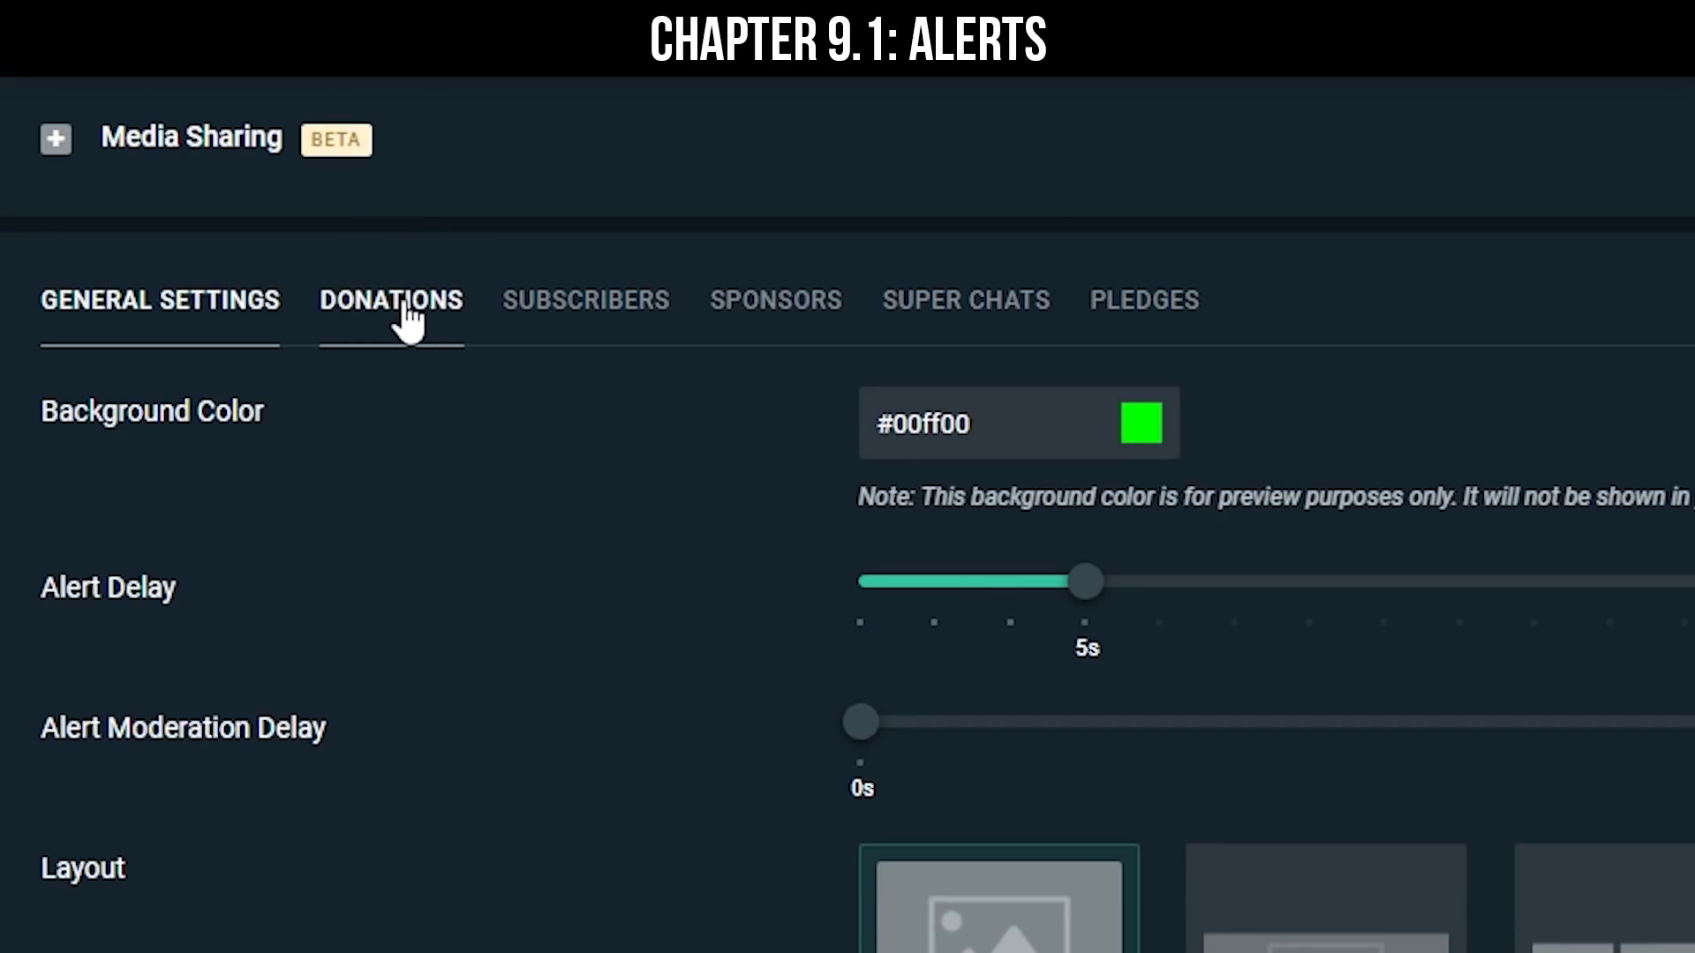
left_click(406, 313)
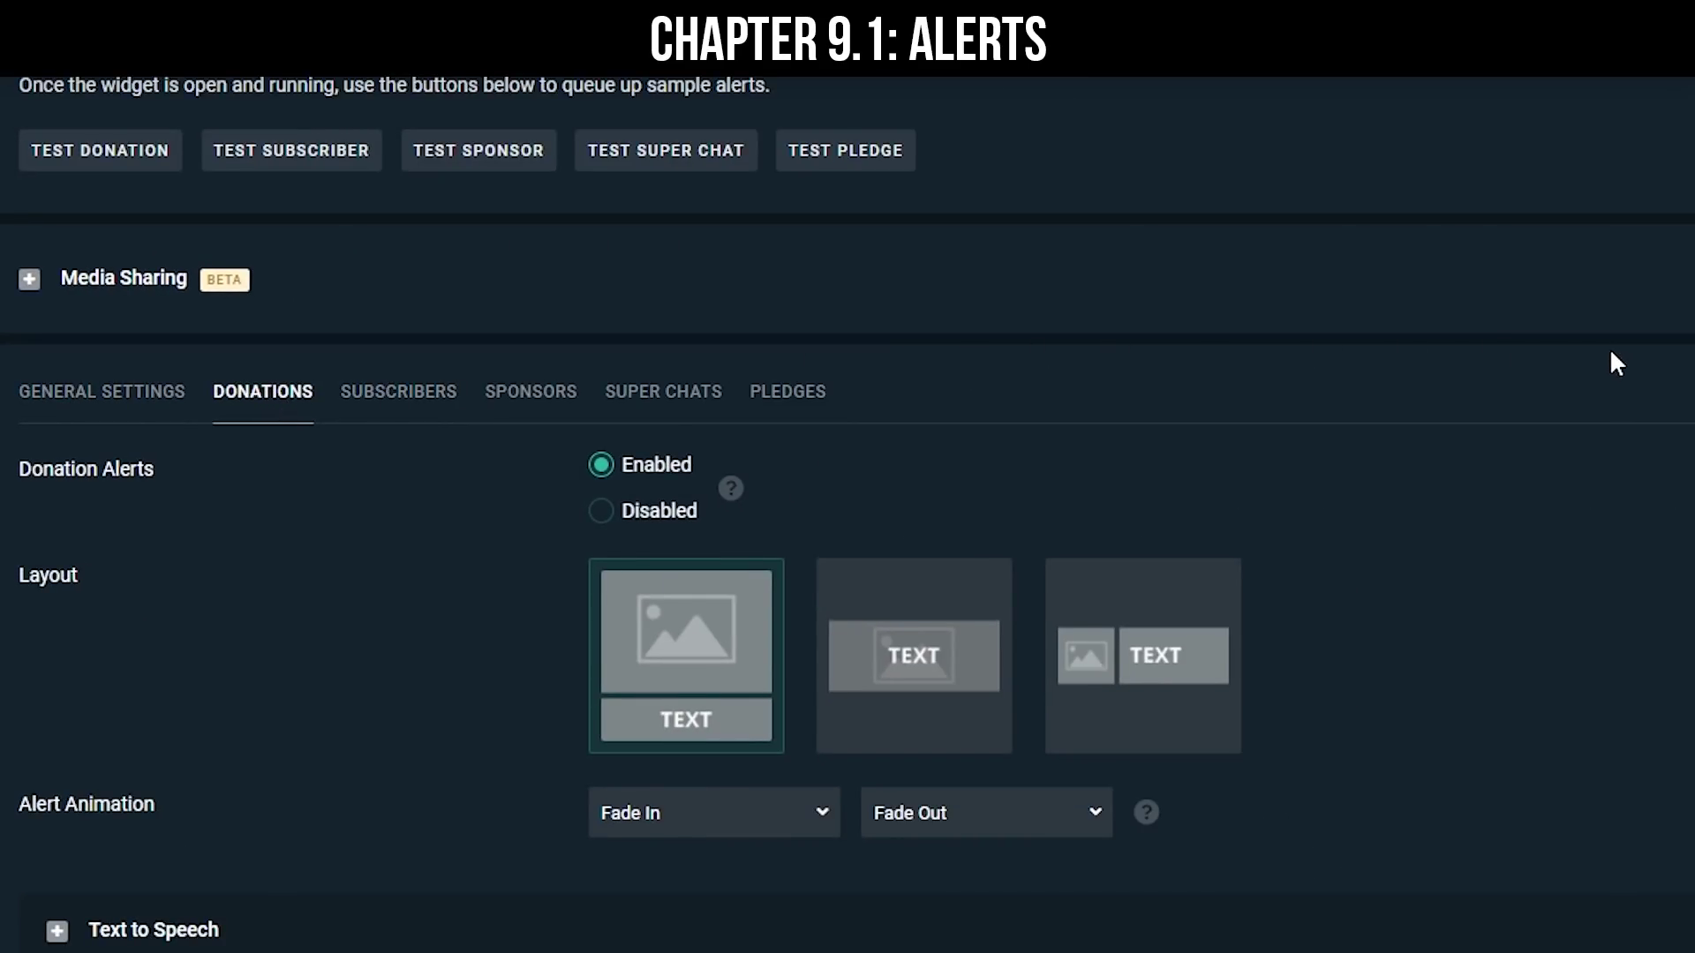
scroll(1608, 353, "down", 5)
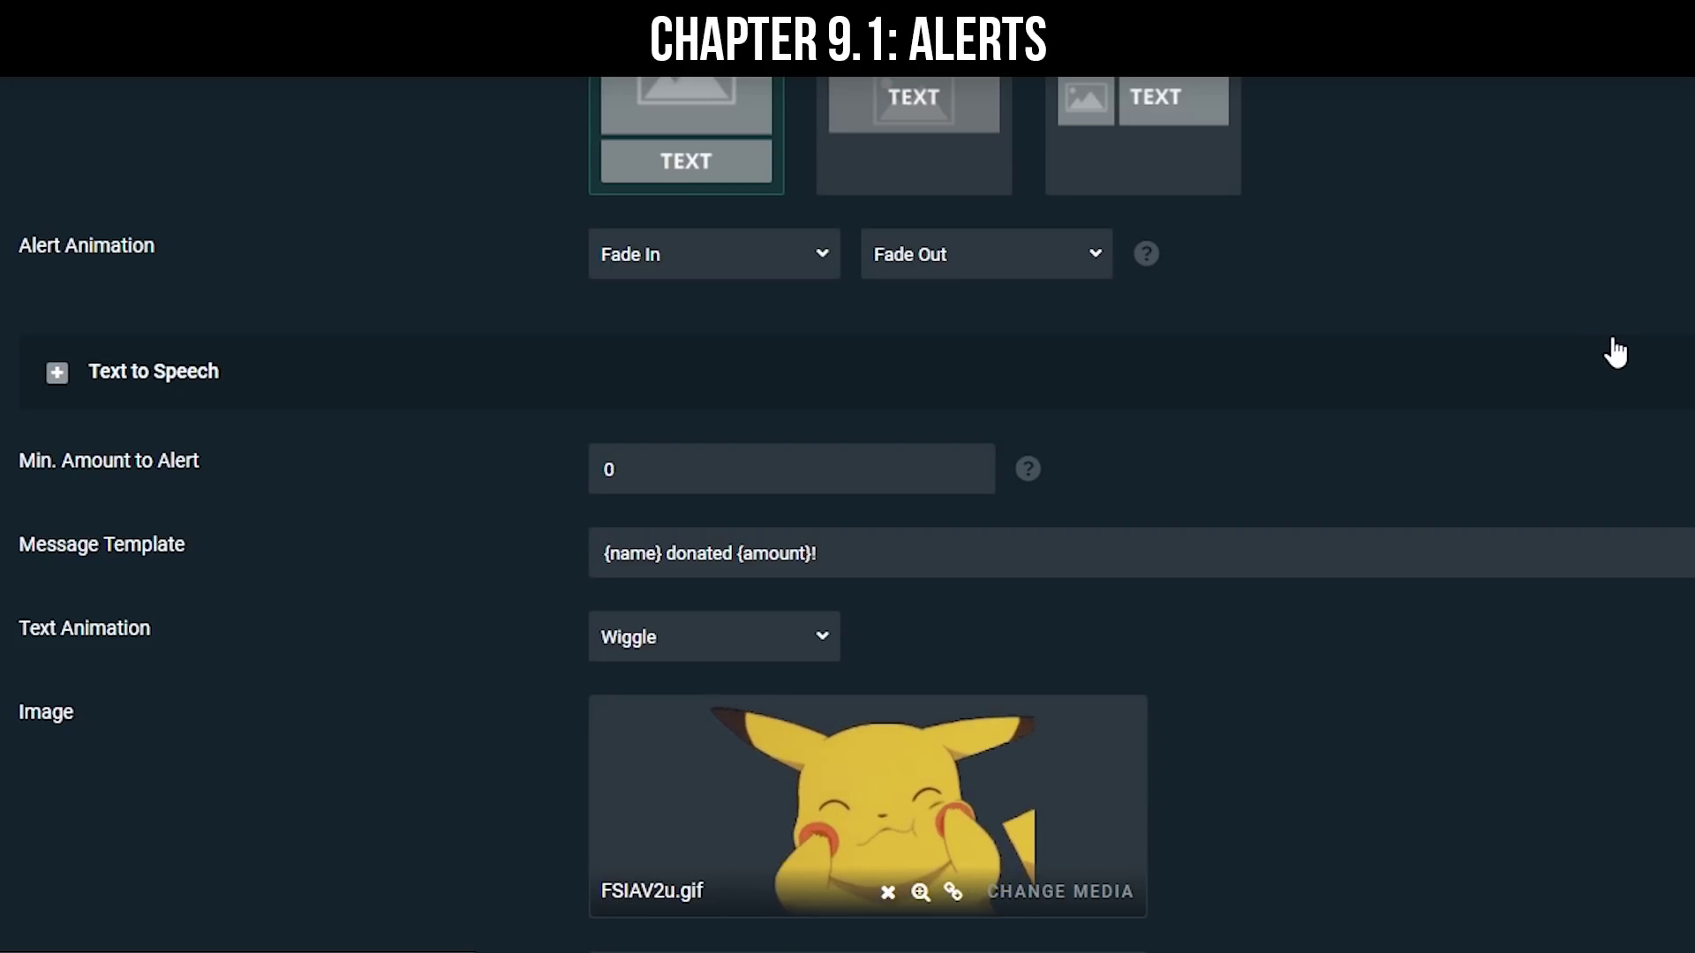
scroll(1615, 353, "down", 2)
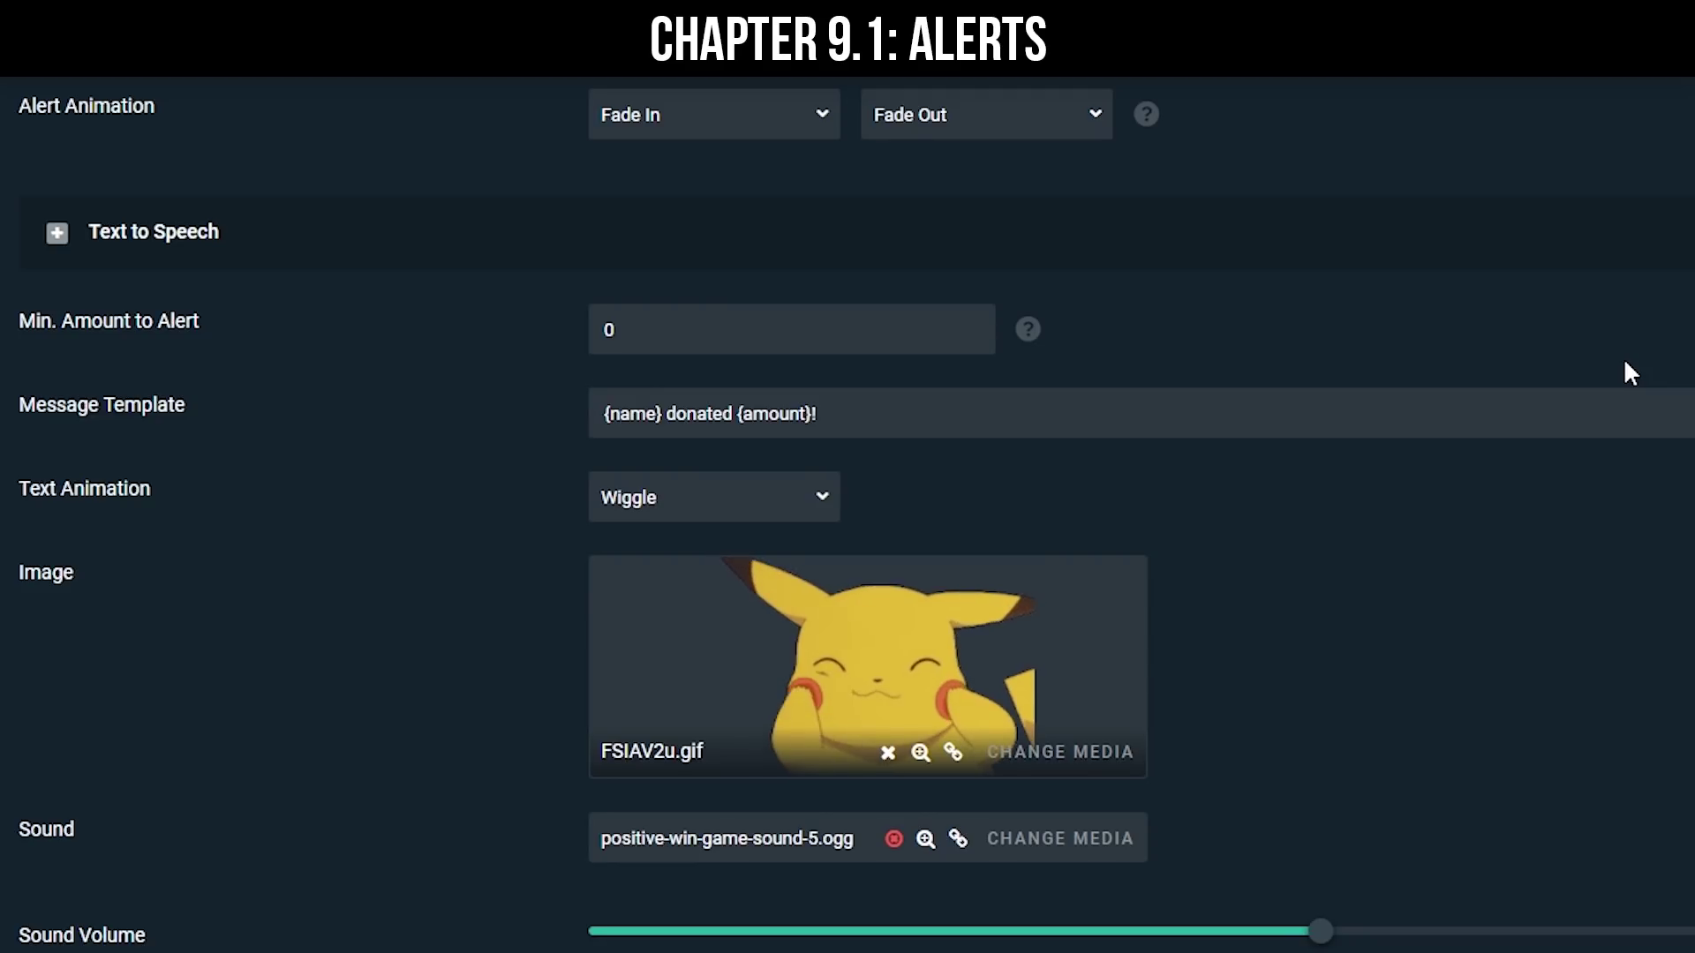
- Open the media gallery for the donation alert's image and sound and browse the stock images and stock sounds
scroll(1589, 476, "down", 4)
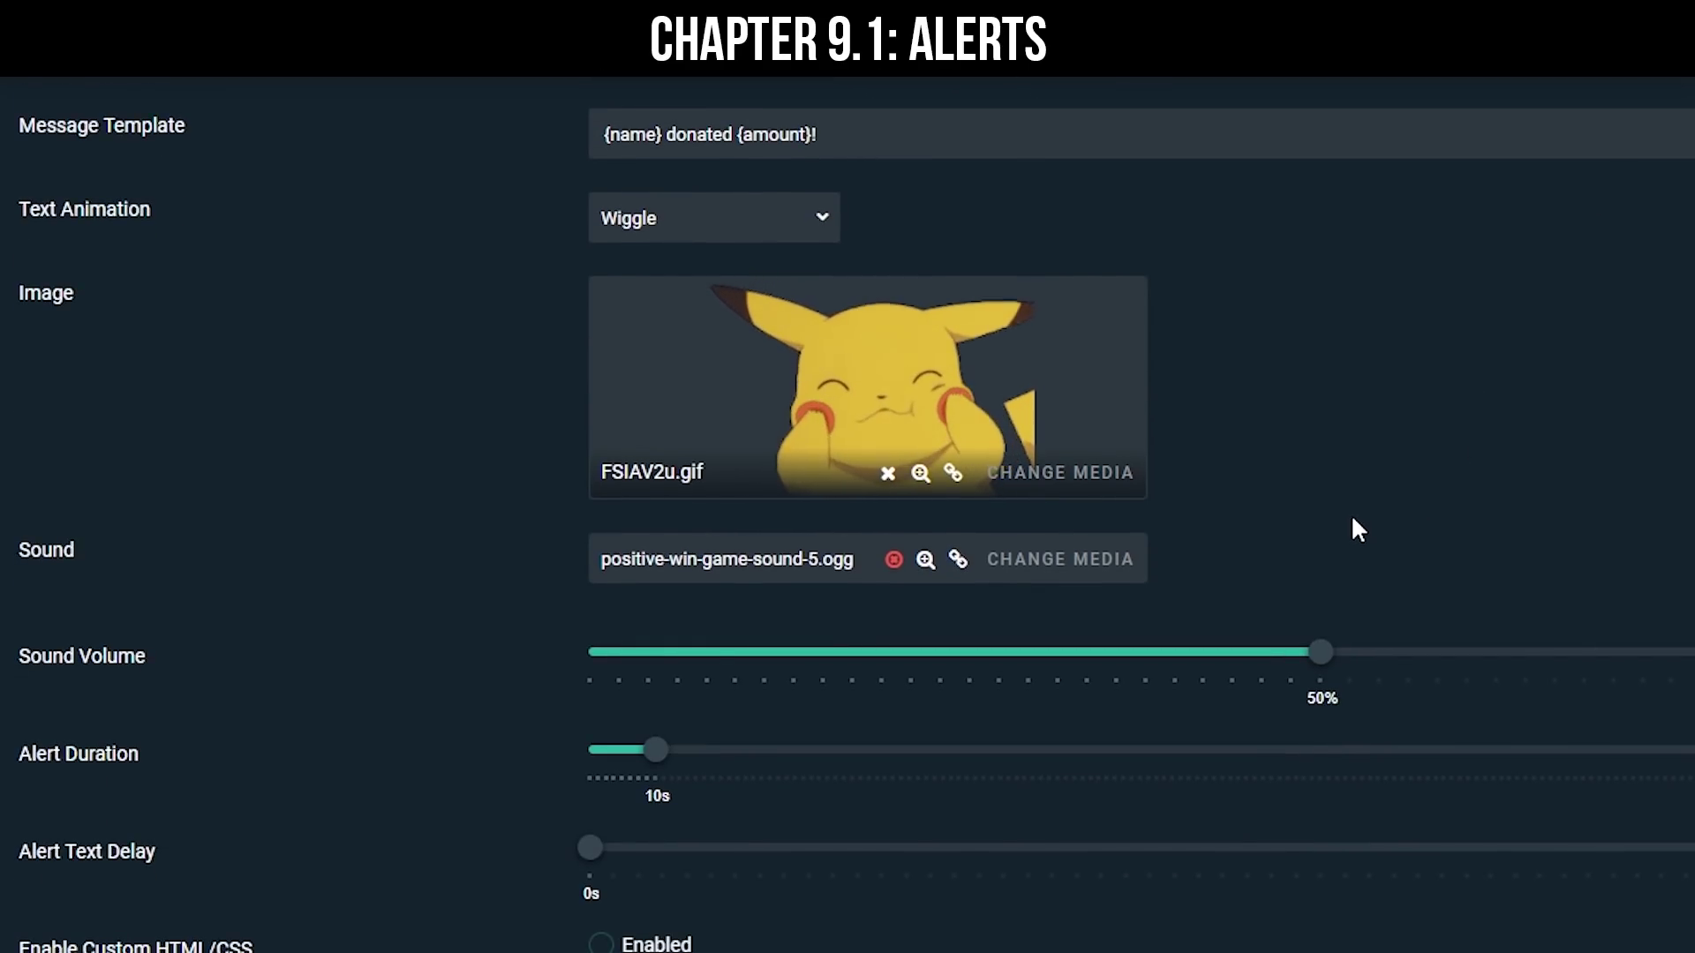
left_click(1086, 477)
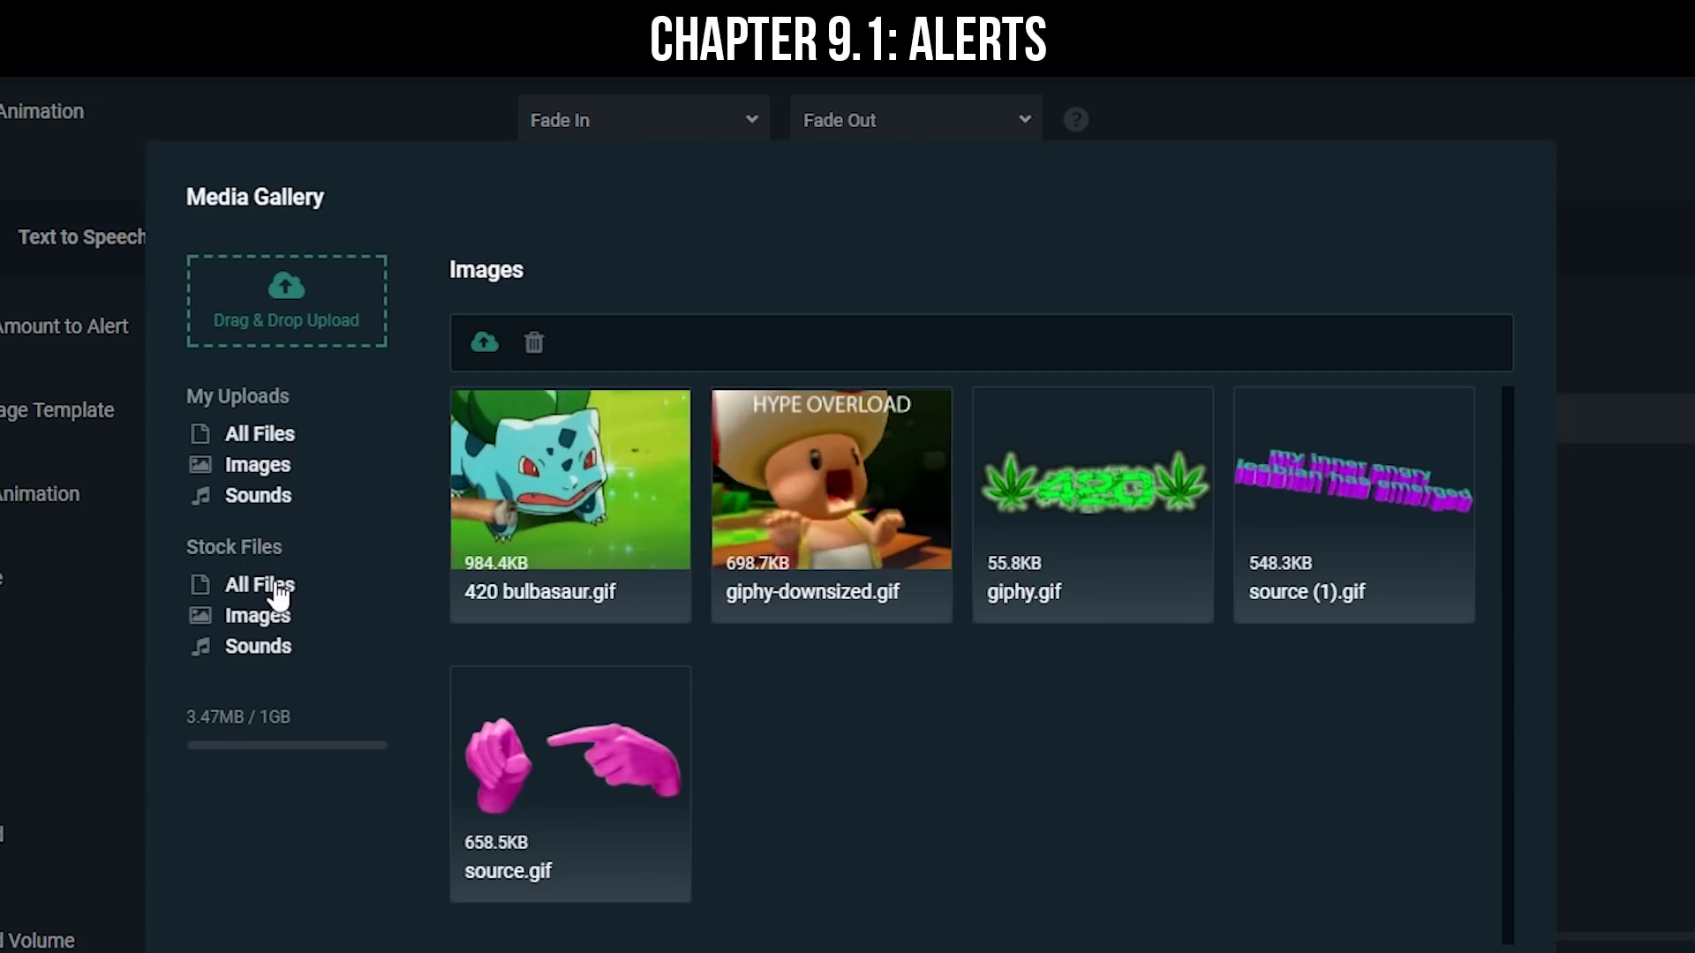
left_click(258, 616)
scroll(1369, 618, "down", 3)
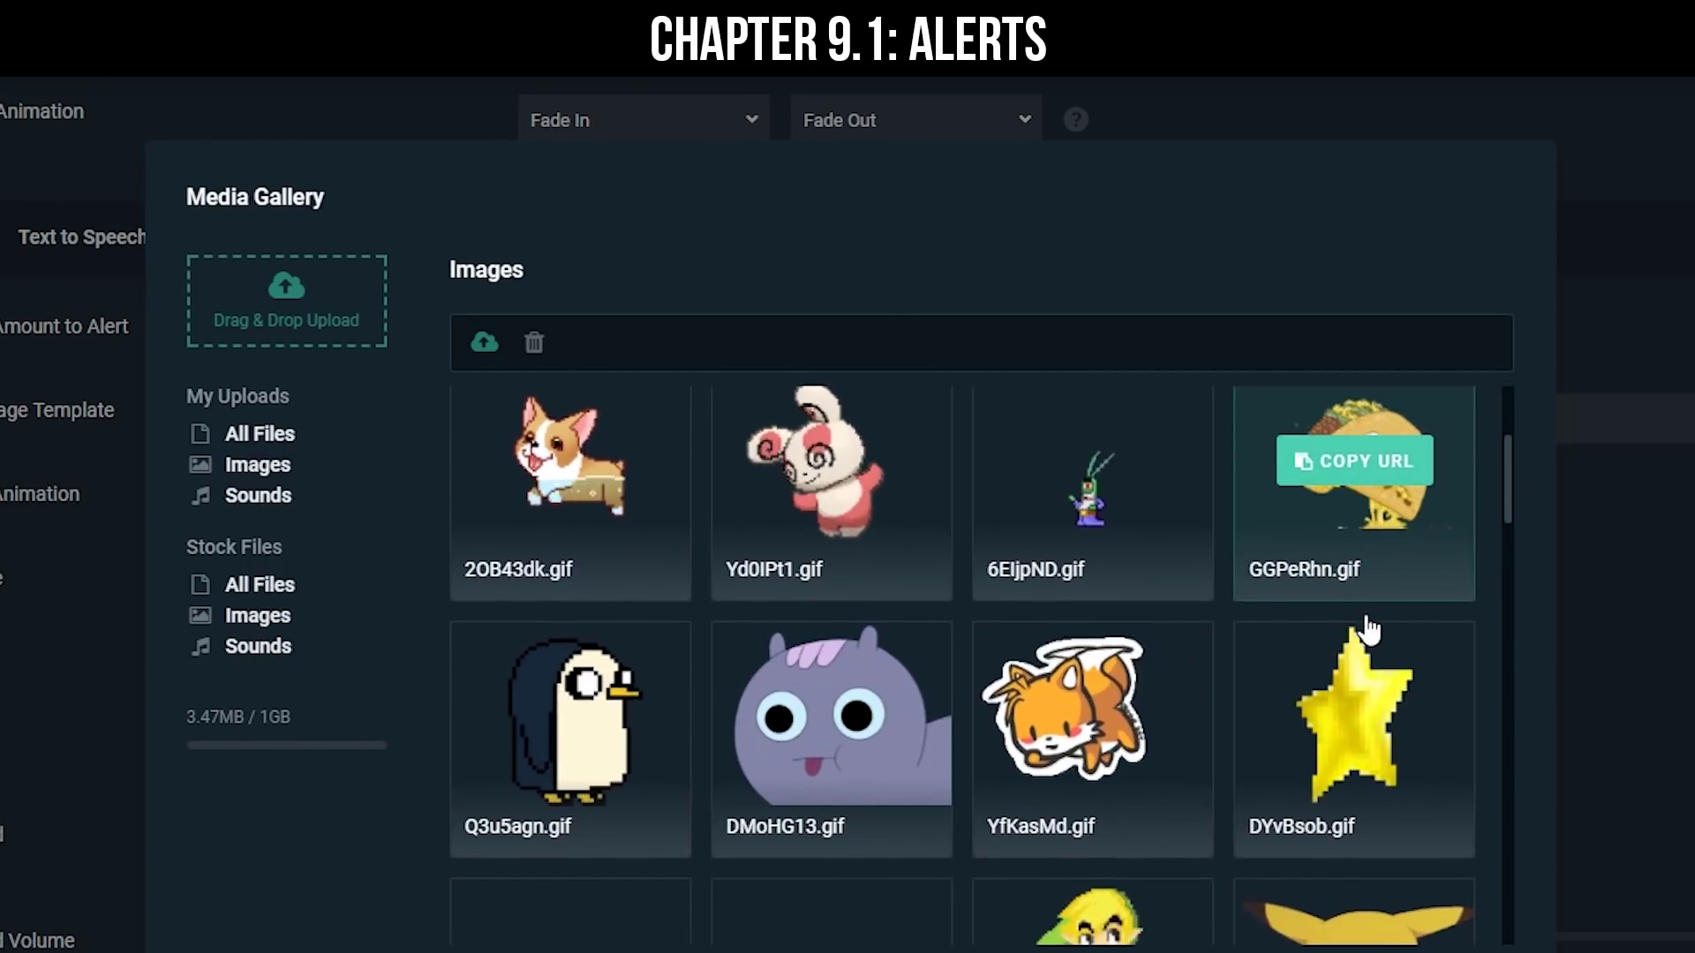
scroll(1370, 623, "down", 10)
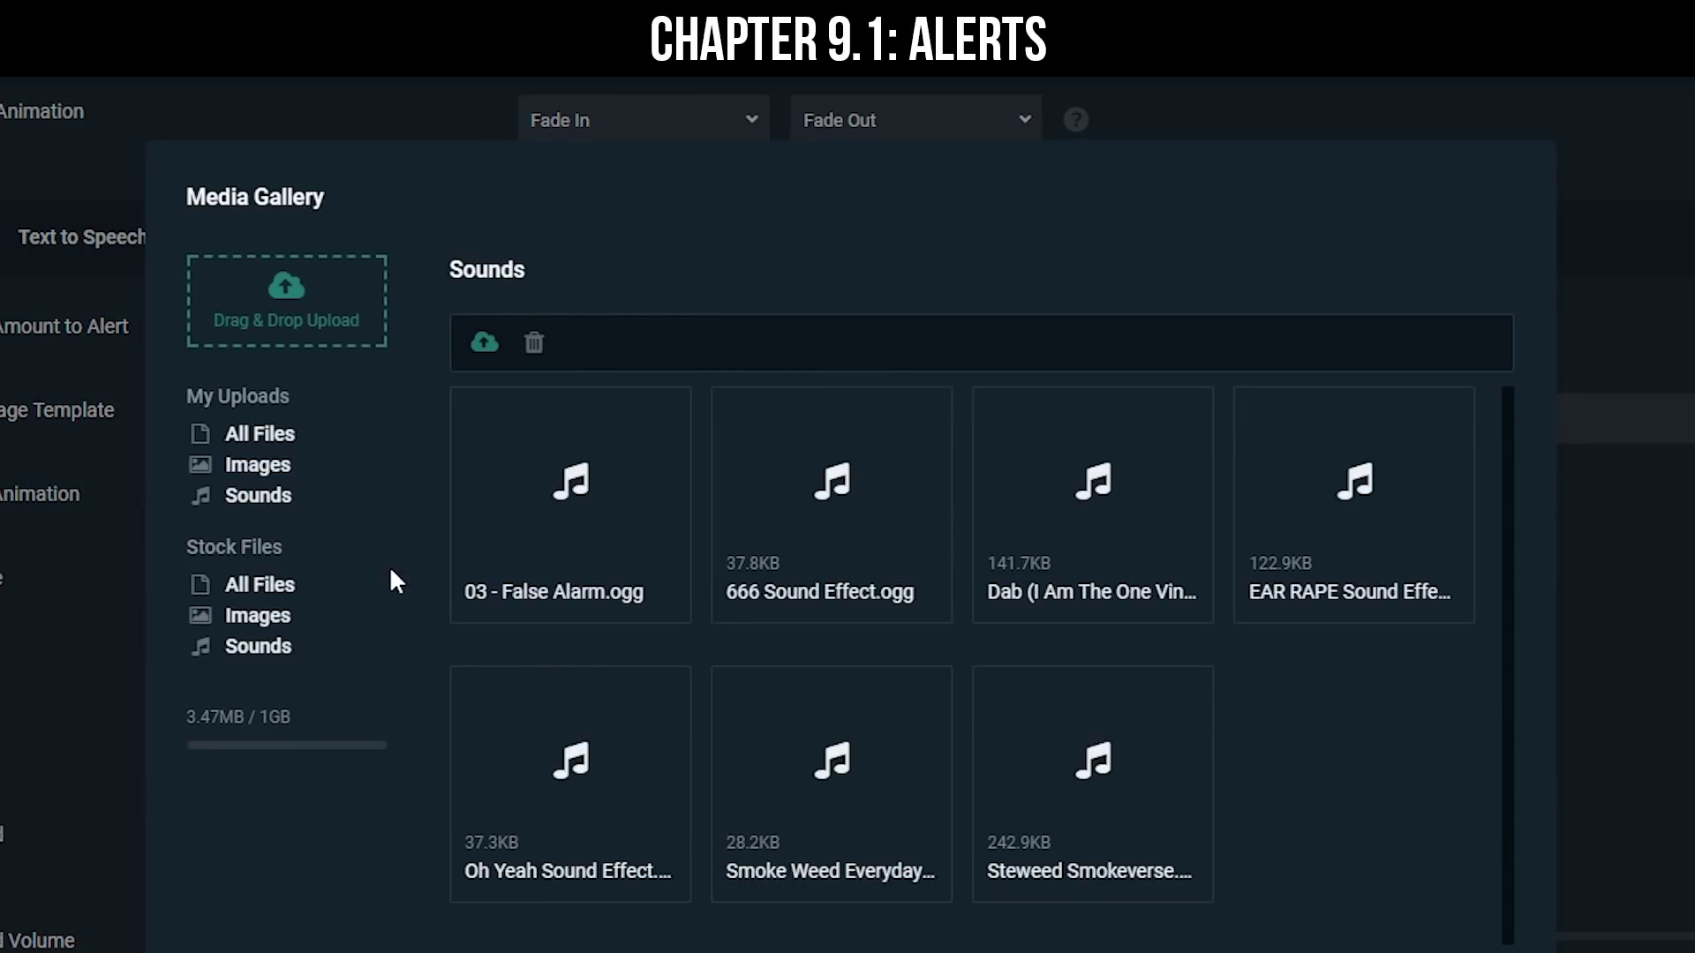
left_click(265, 649)
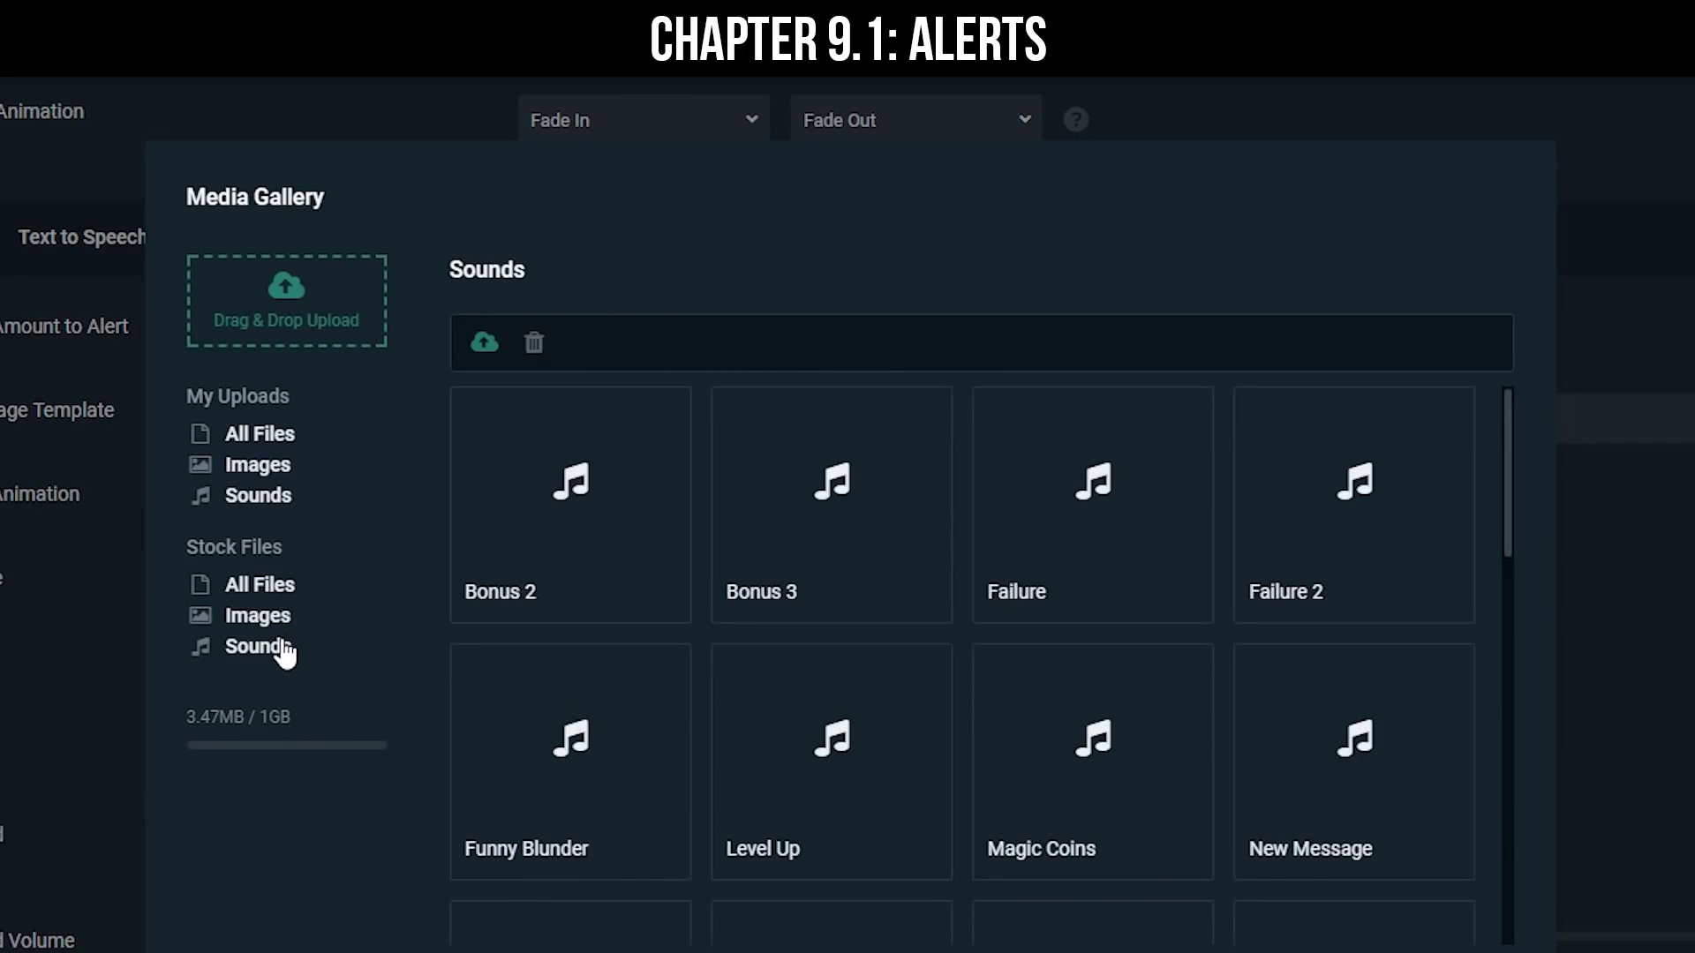
scroll(1461, 605, "down", 5)
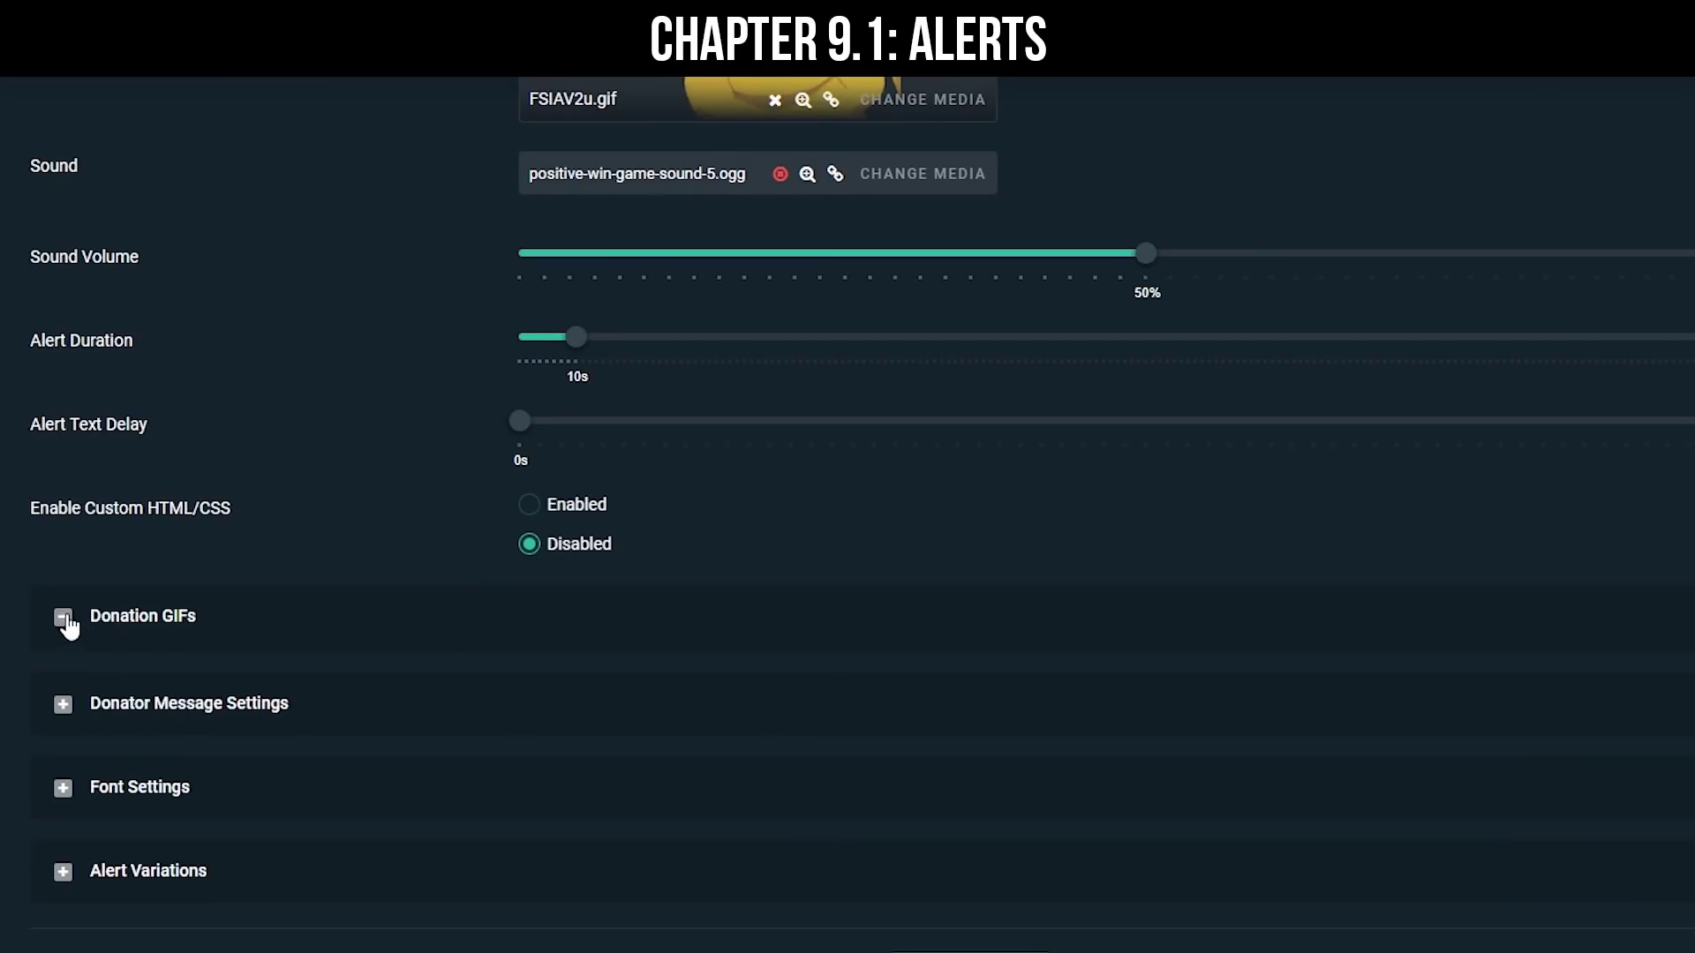
- Examine the donation alert's Donation GIFs, Donator Message Settings, Font Settings and Alert Variations sections
left_click(63, 618)
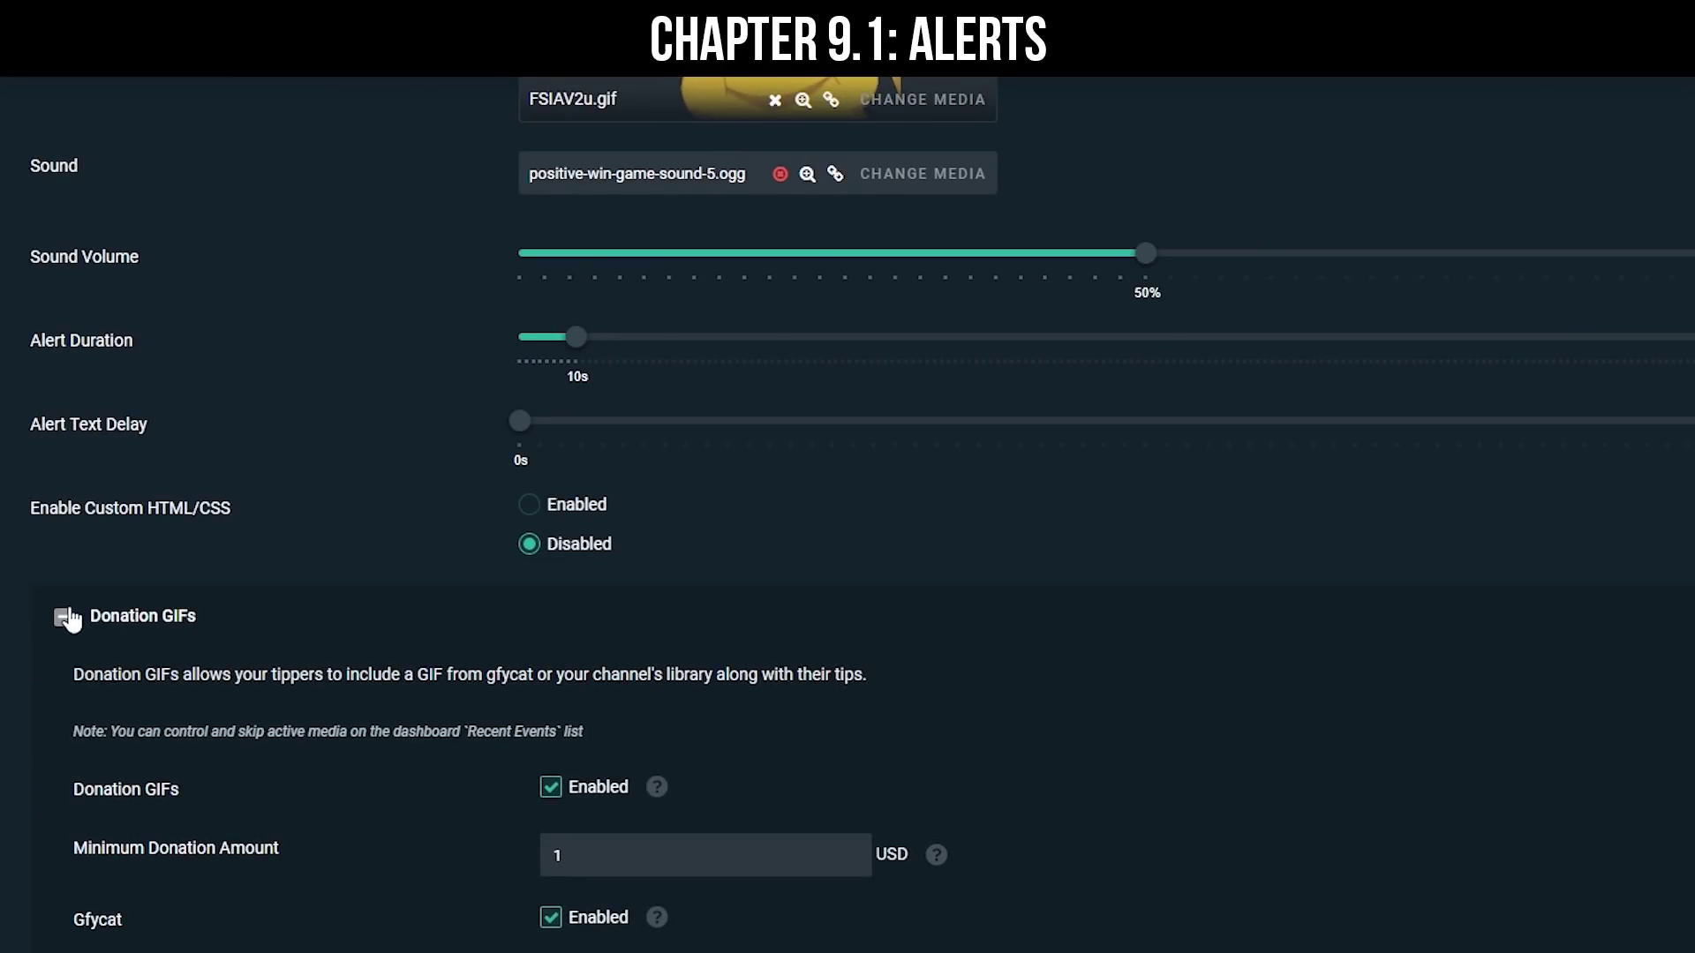
scroll(78, 600, "down", 4)
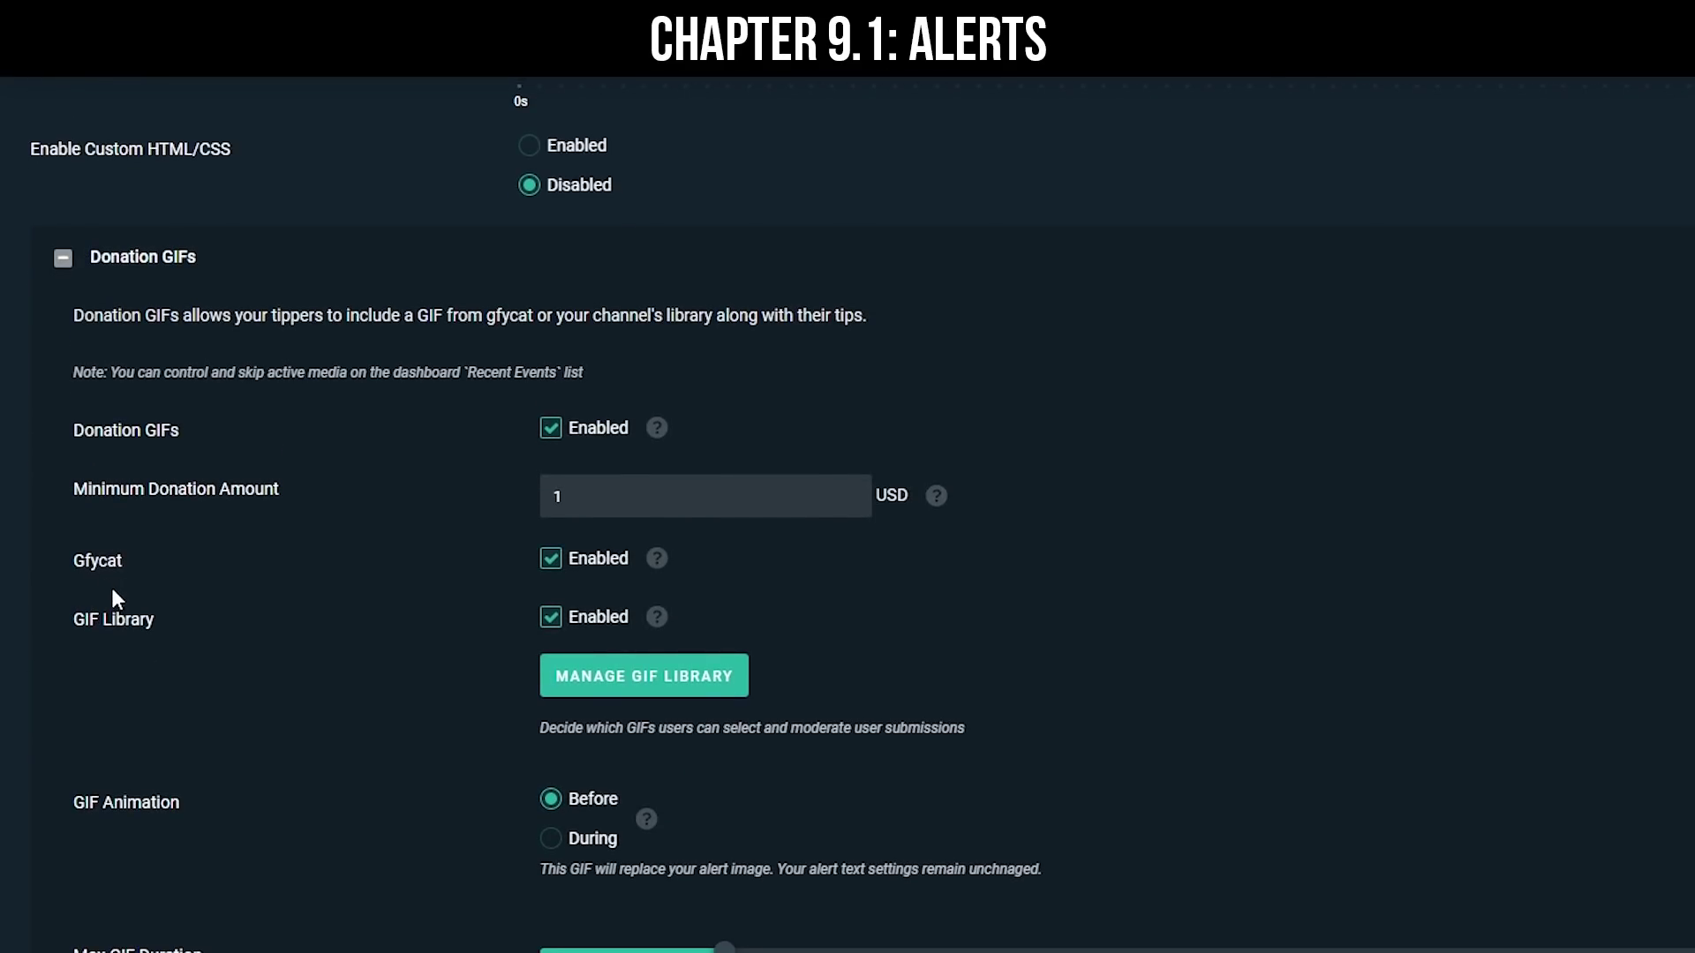
left_click(63, 257)
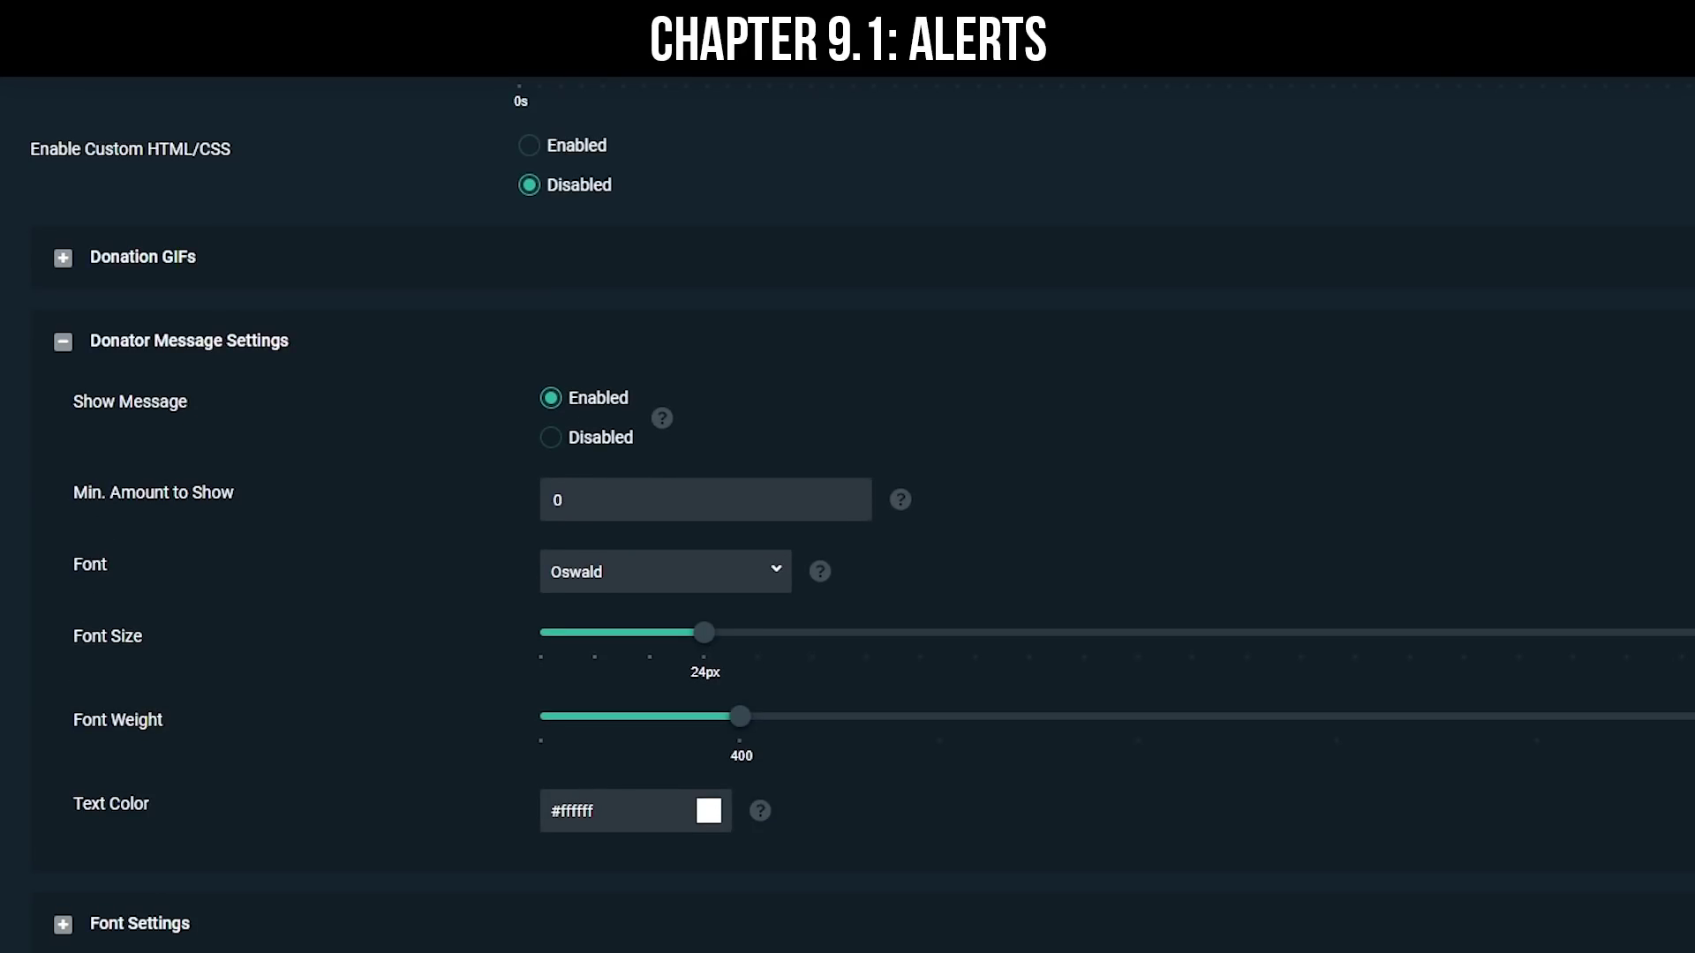
scroll(63, 749, "down", 2)
left_click(63, 750)
scroll(118, 595, "down", 5)
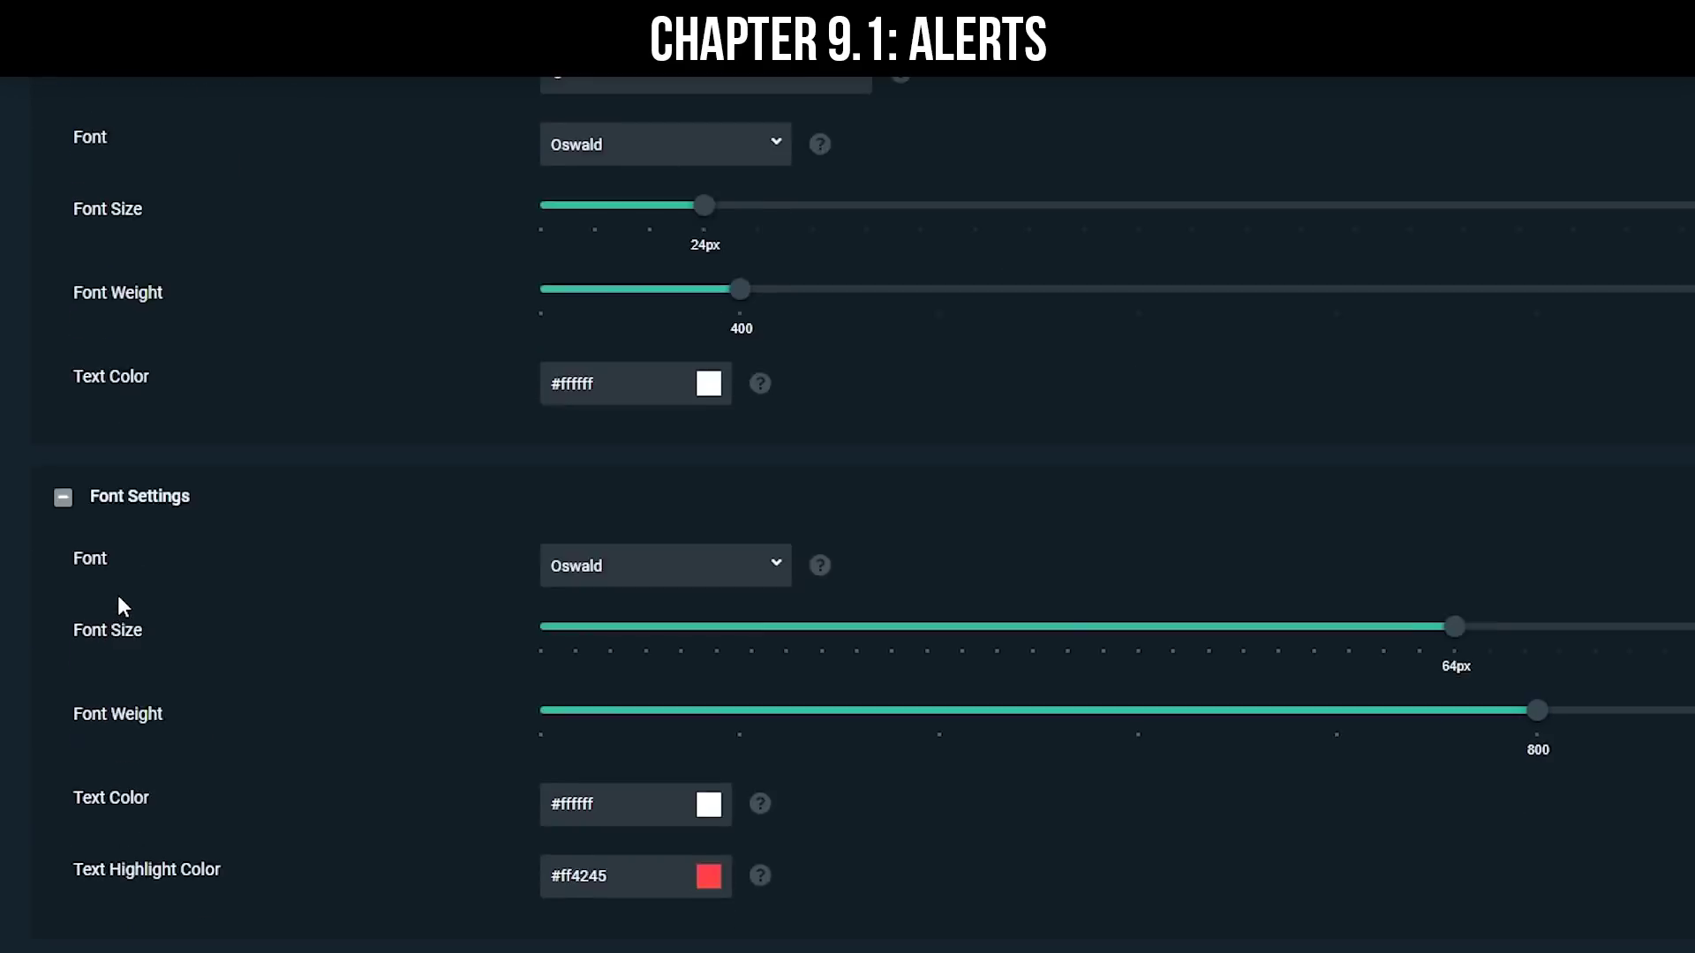
left_click(63, 834)
scroll(62, 834, "down", 4)
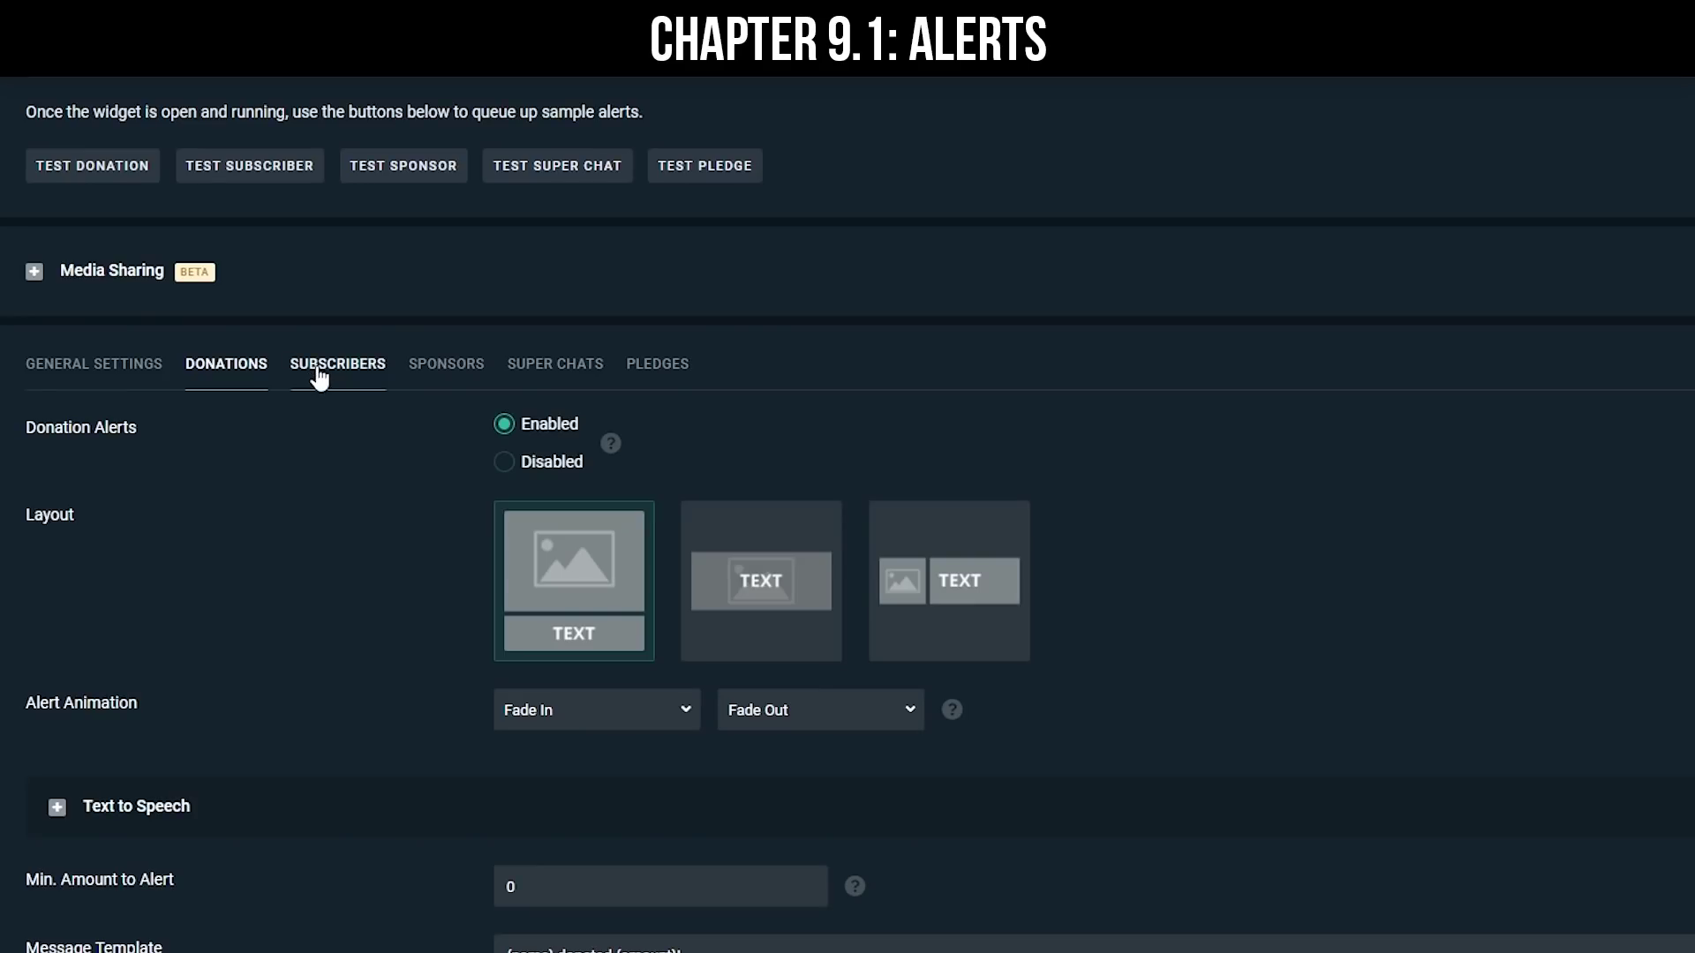
- Examine the alert settings for subscribers, sponsors, super chats and pledges in the AlertBox widget
left_click(319, 368)
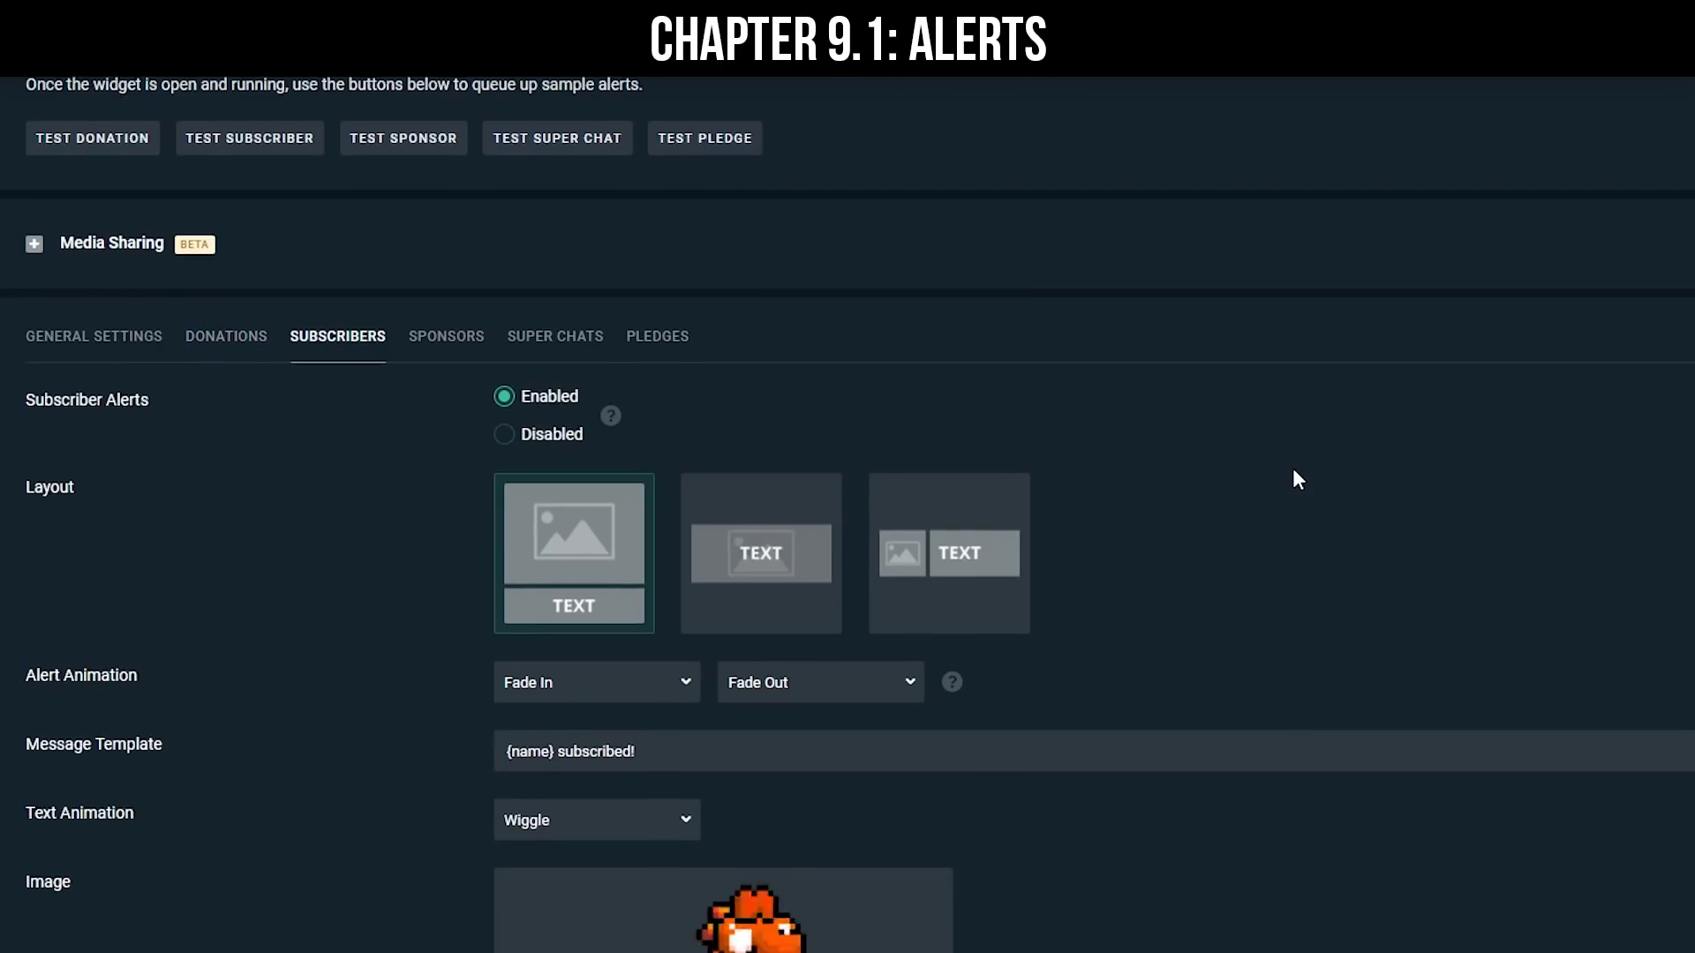
scroll(1294, 476, "down", 5)
scroll(1196, 477, "up", 5)
left_click(443, 250)
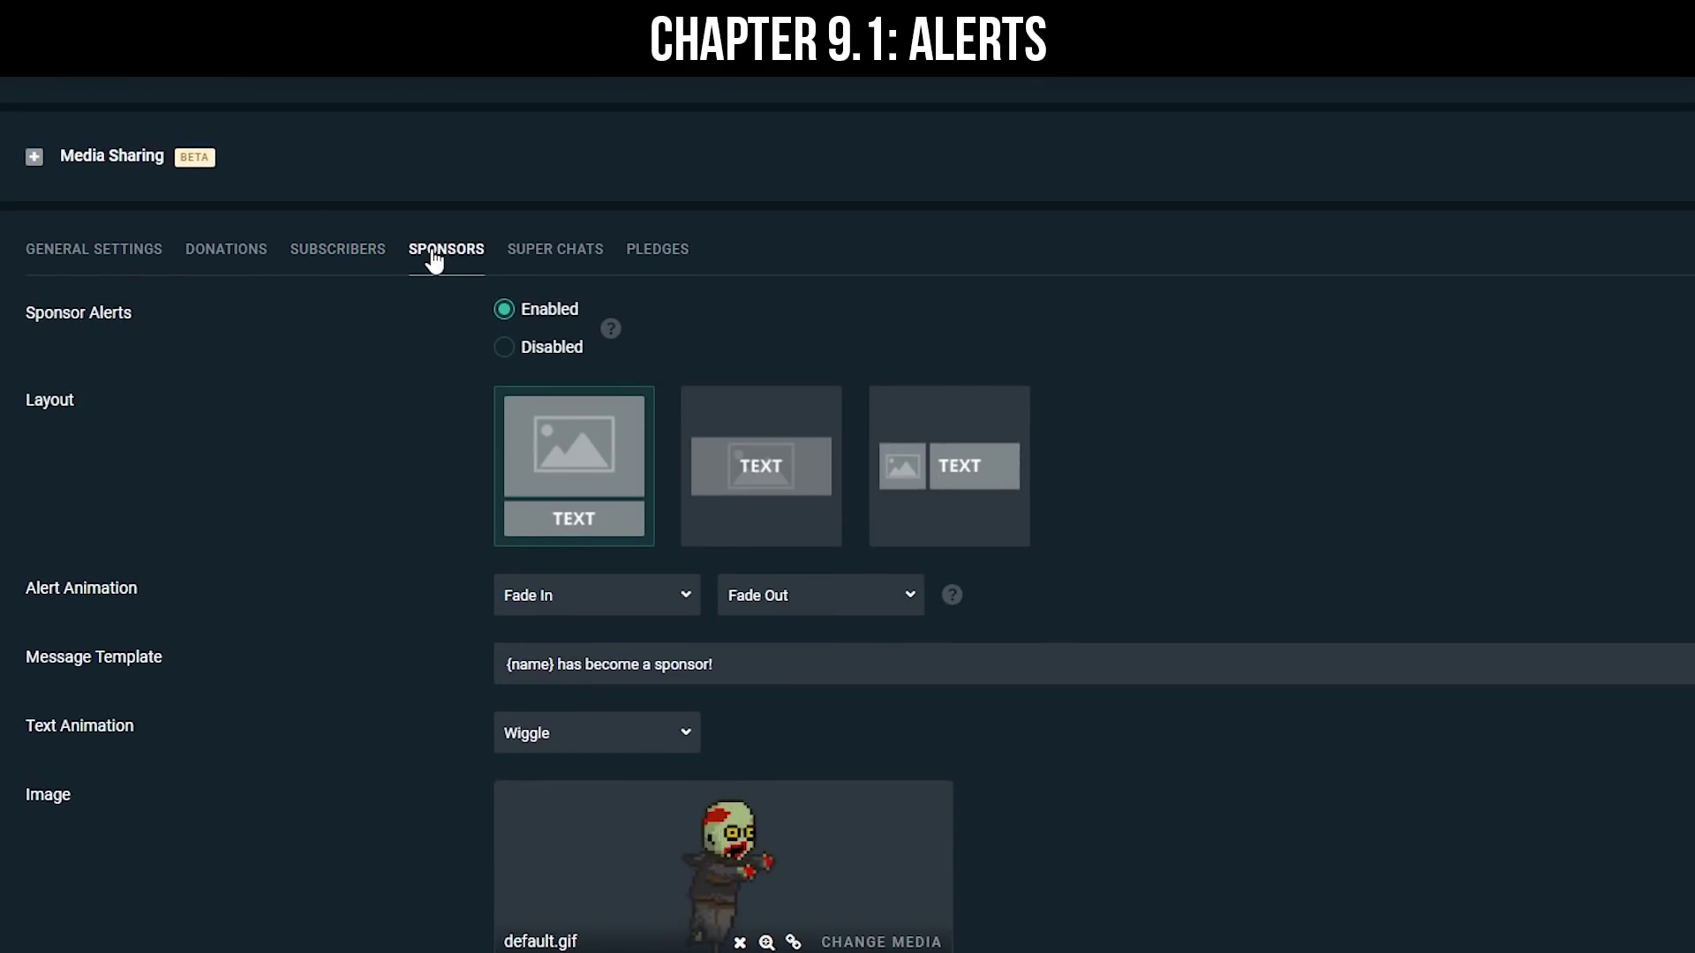
left_click(555, 254)
scroll(1036, 262, "down", 3)
scroll(1035, 261, "up", 3)
left_click(657, 250)
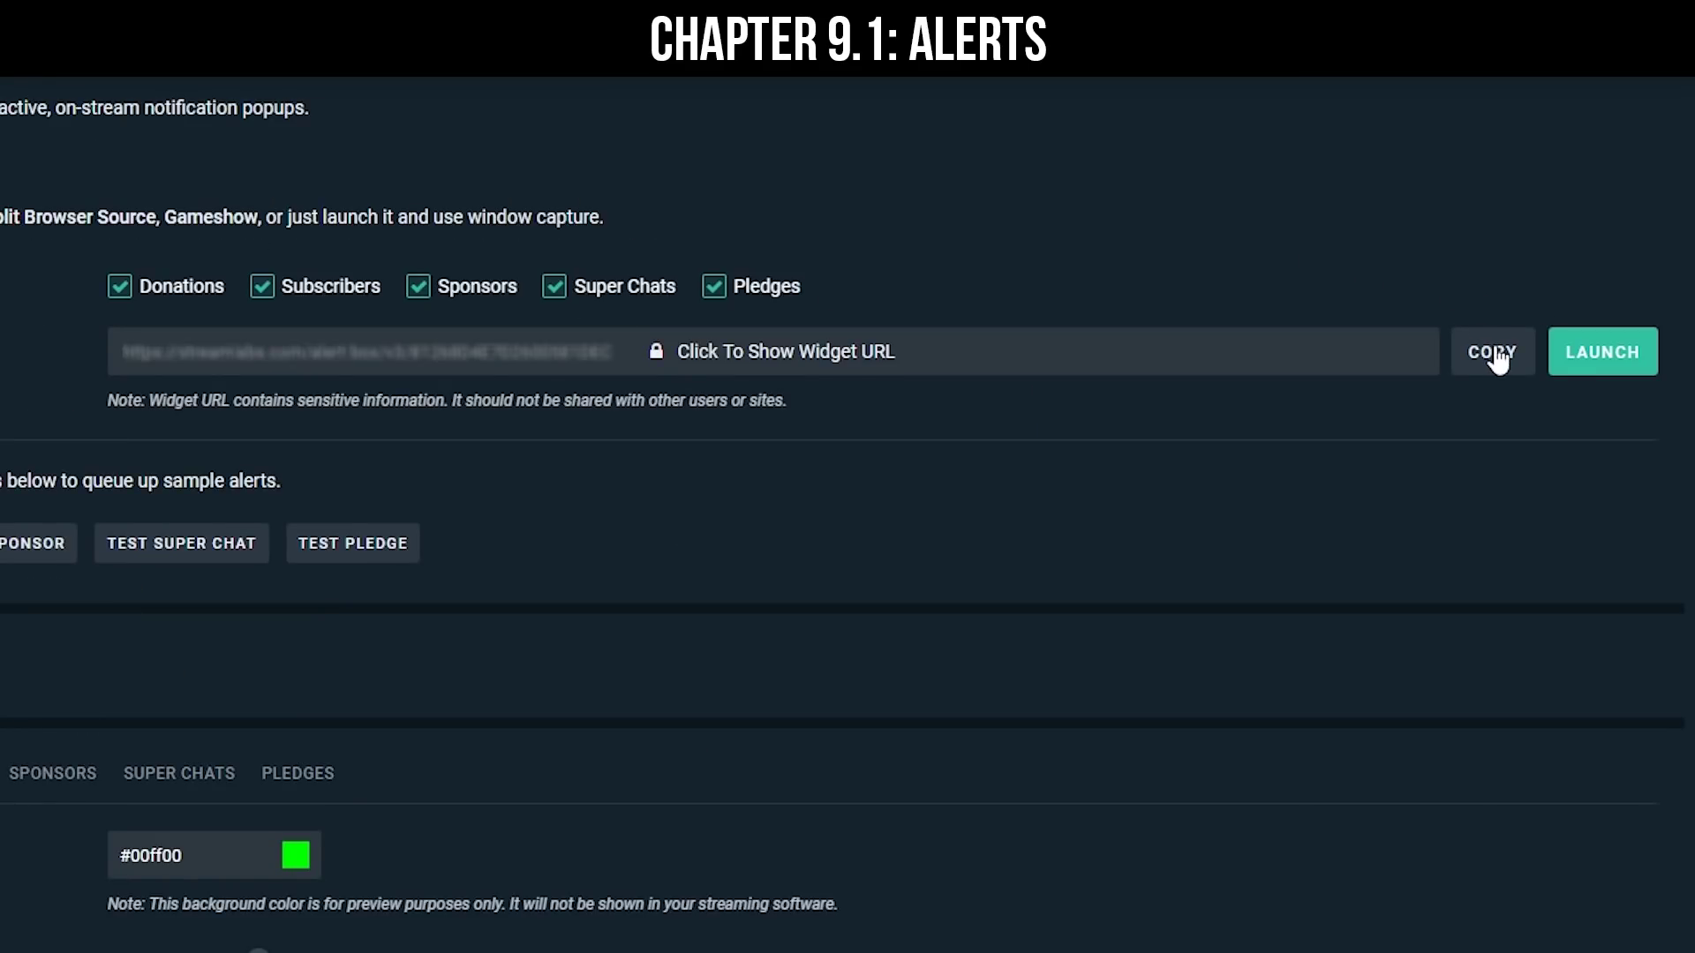
- Copy the AlertBox widget URL, add a browser source in OBS using that URL, and trigger a test subscriber alert
left_click(1495, 356)
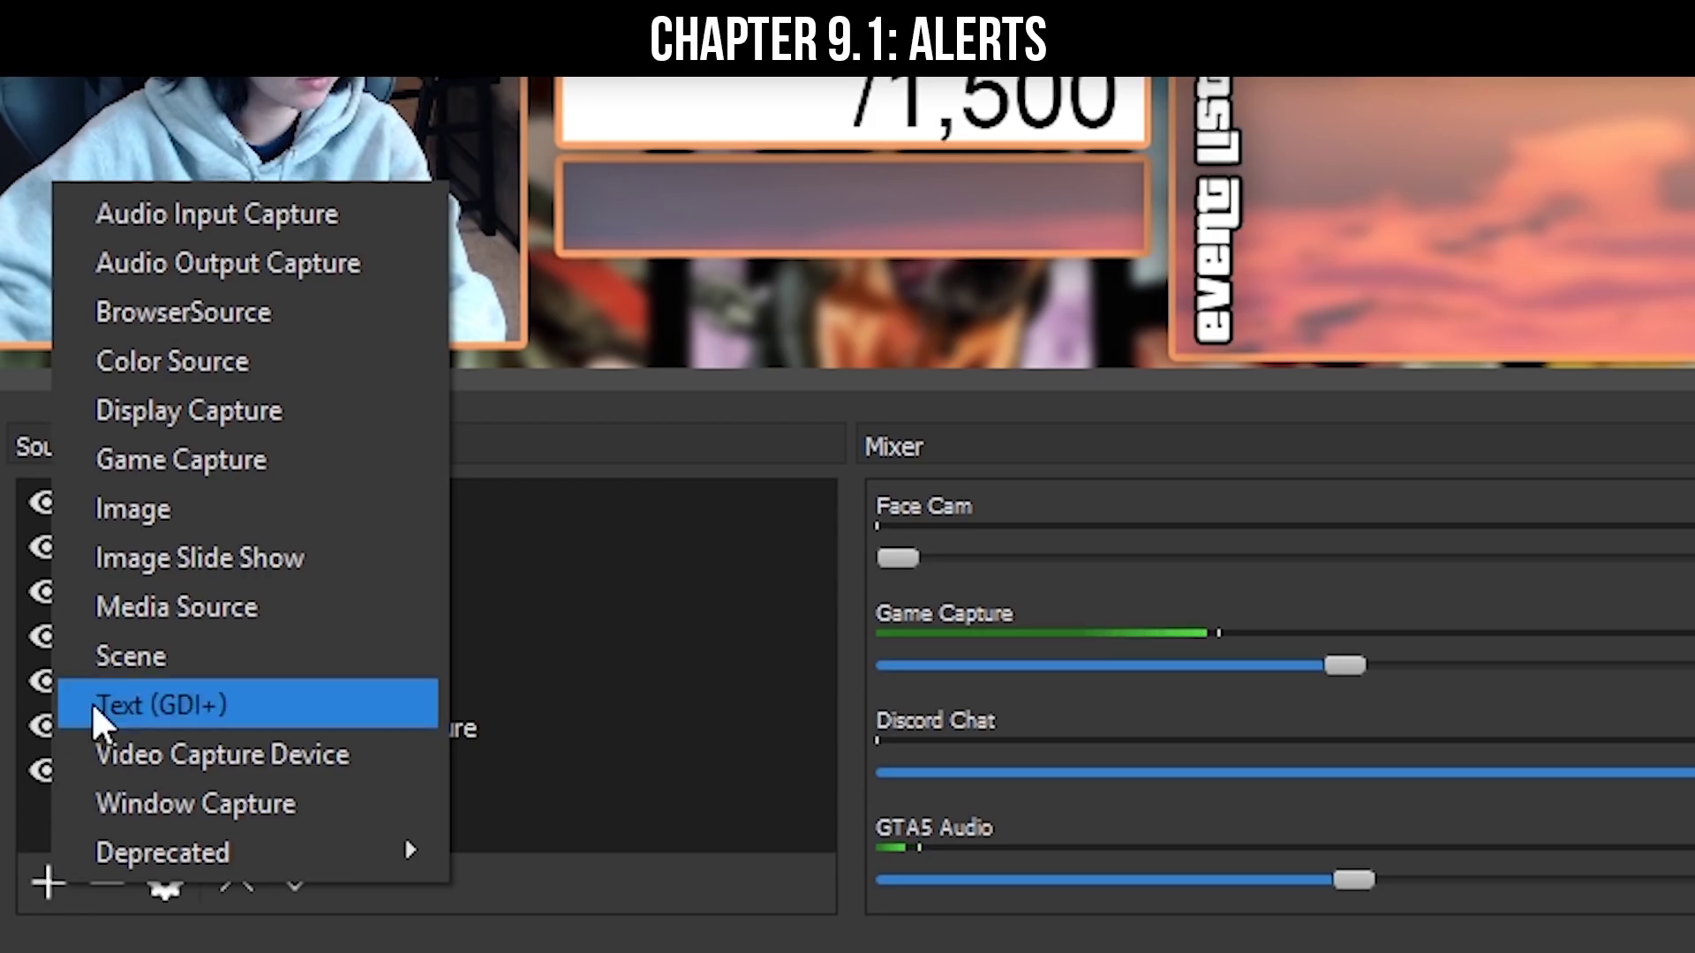
left_click(220, 318)
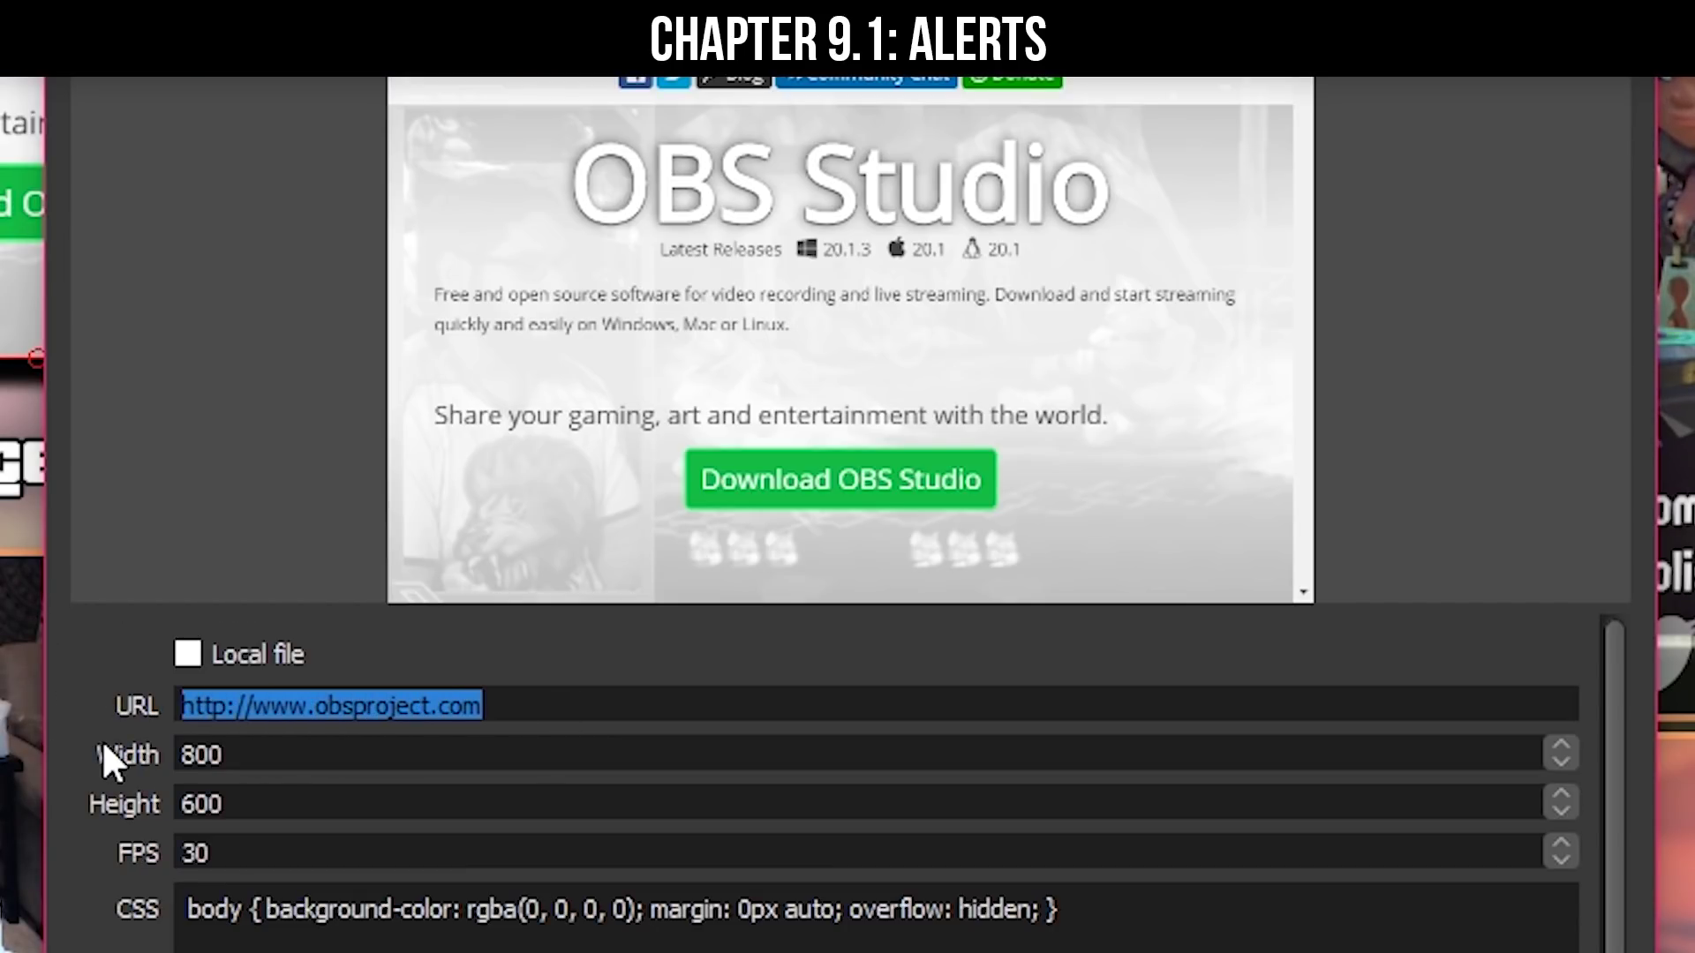
key("ctrl+v")
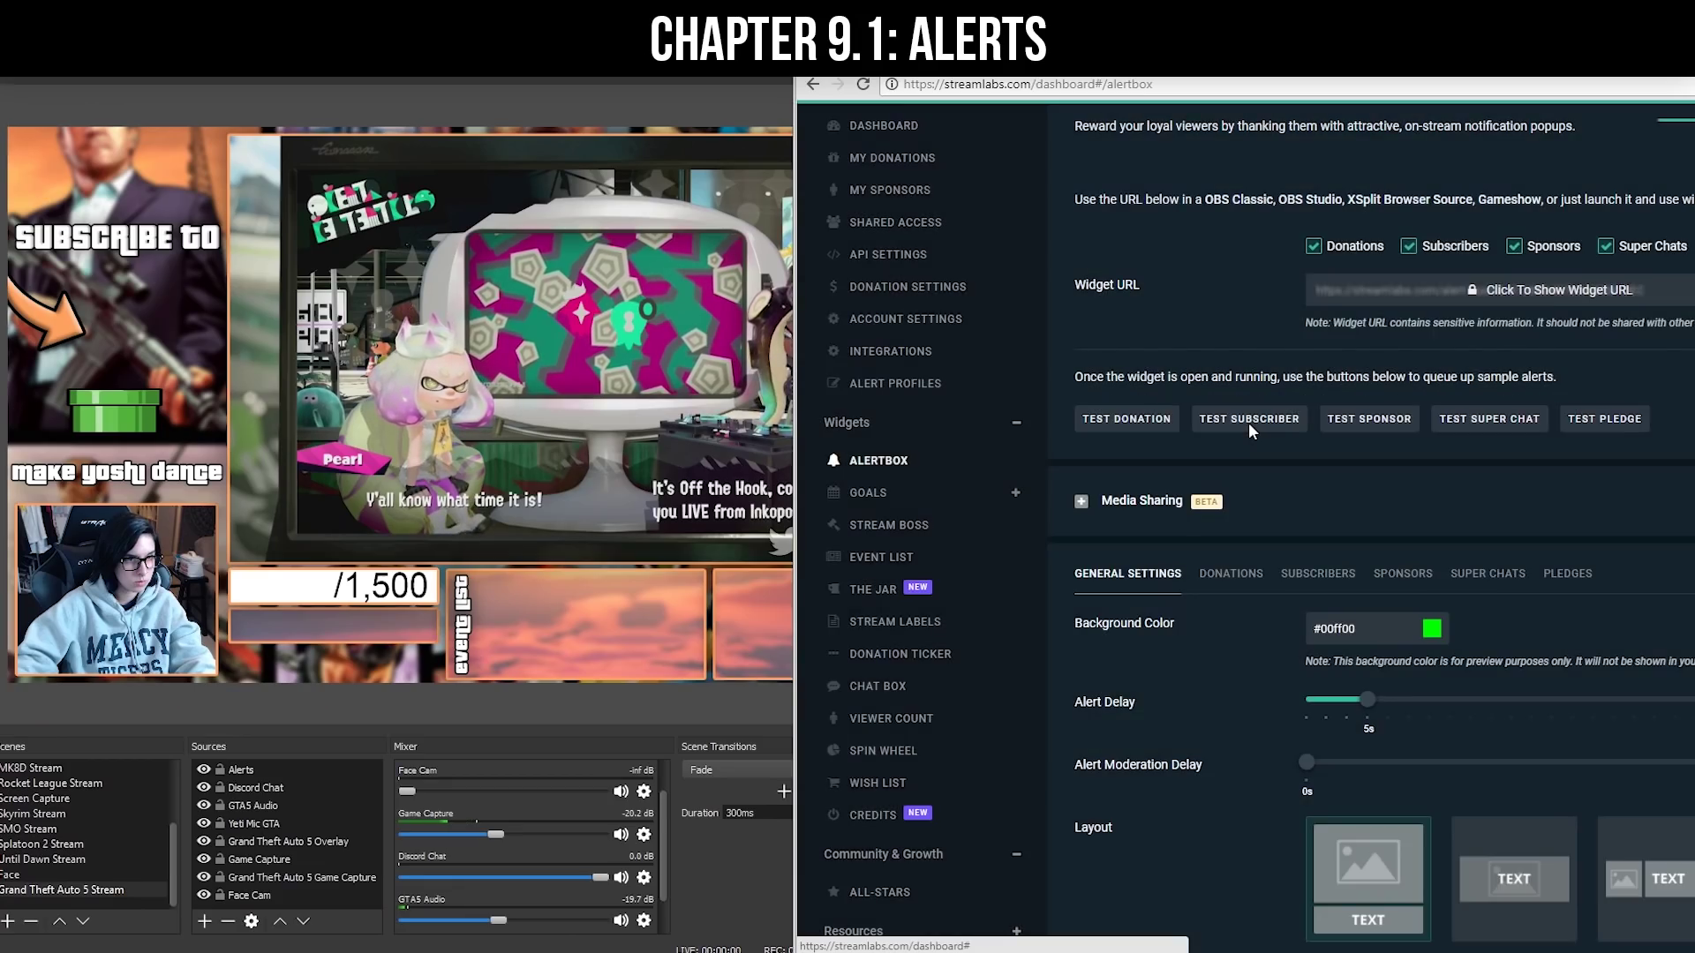
left_click(1249, 421)
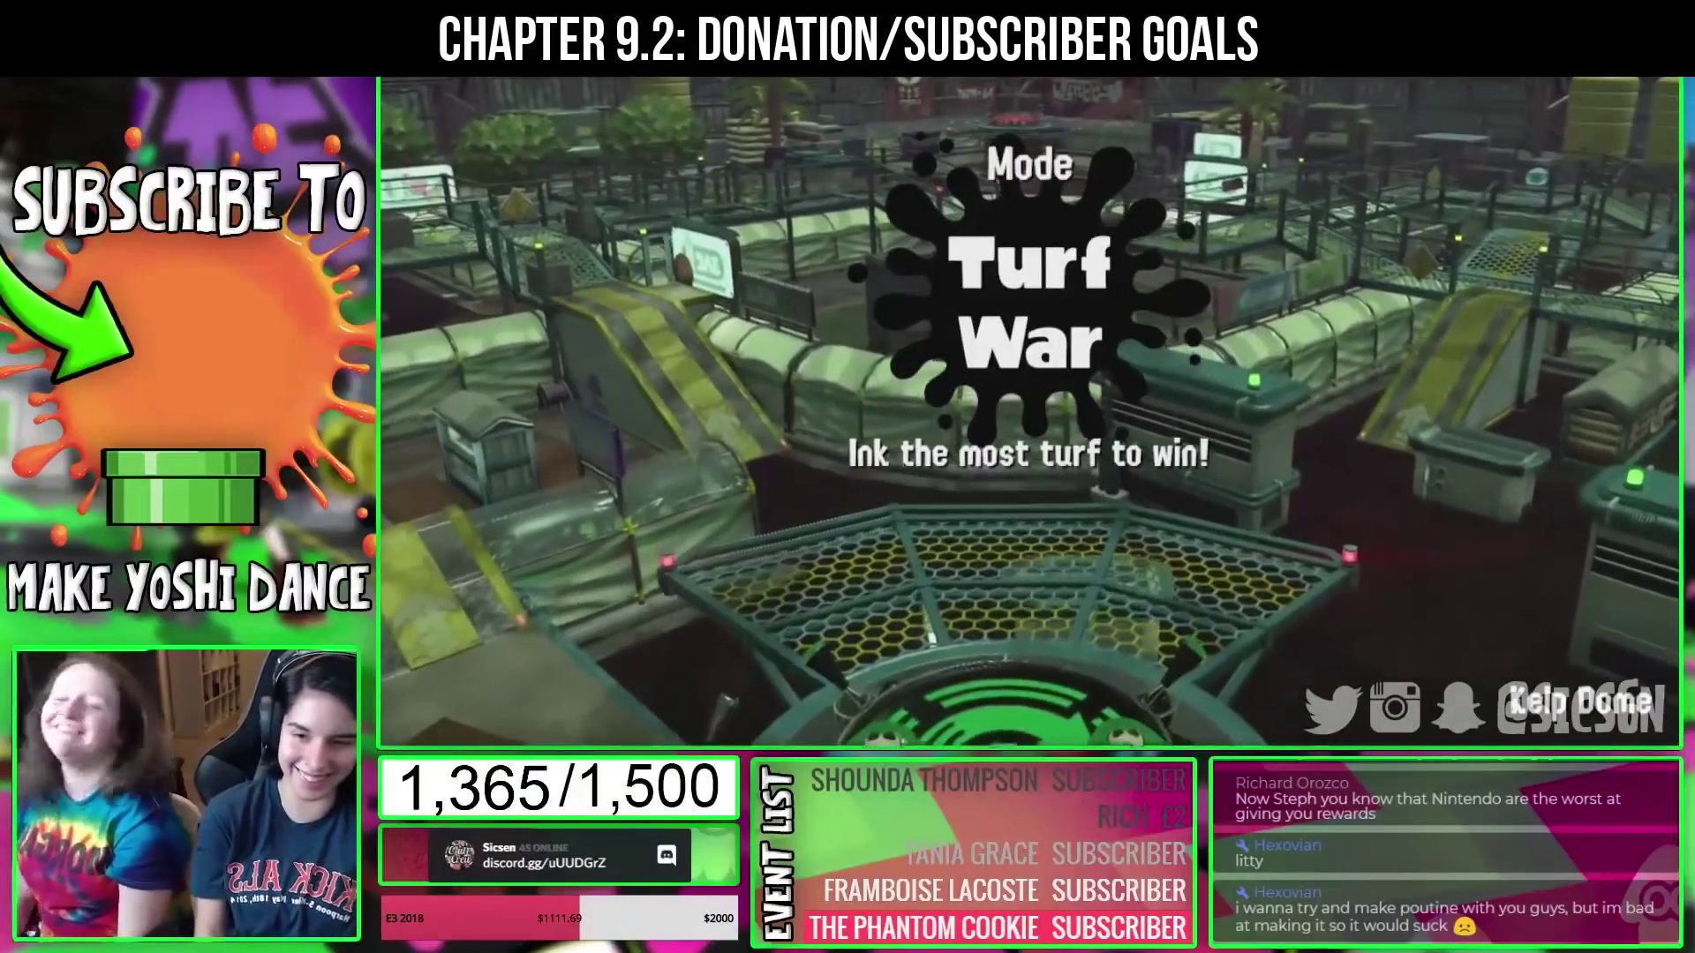
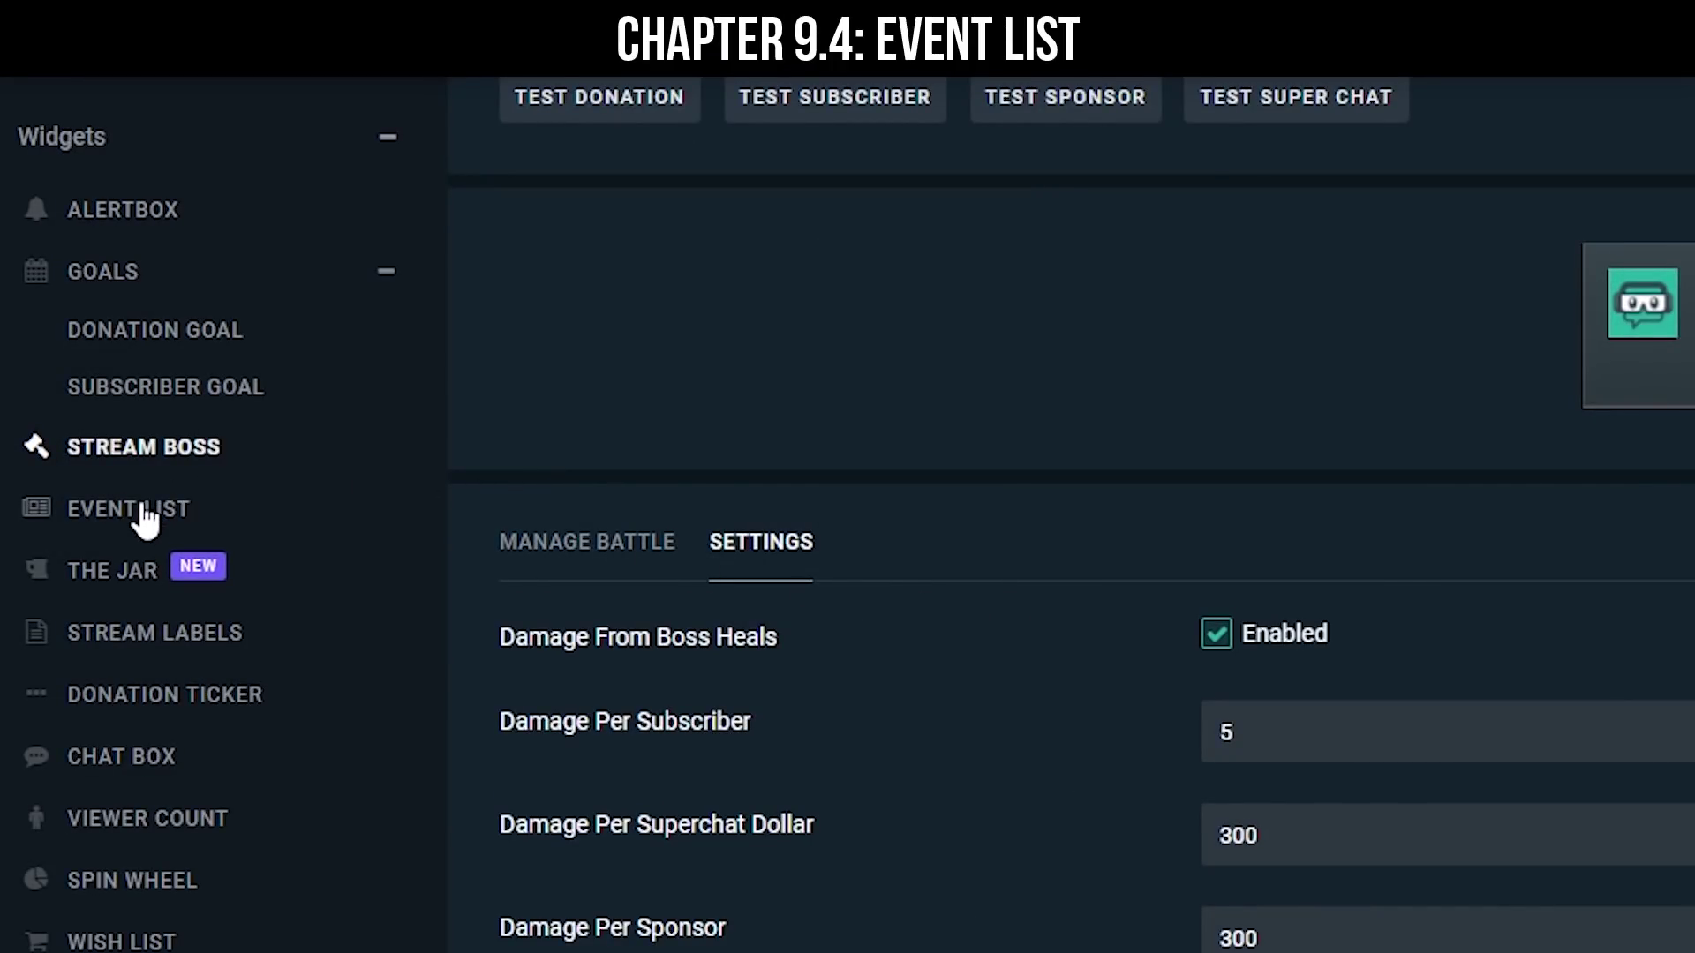
- Open the Event List widget, preview themes such as Chevrons before returning to Slick, and examine the enabled events and Max Events
left_click(141, 512)
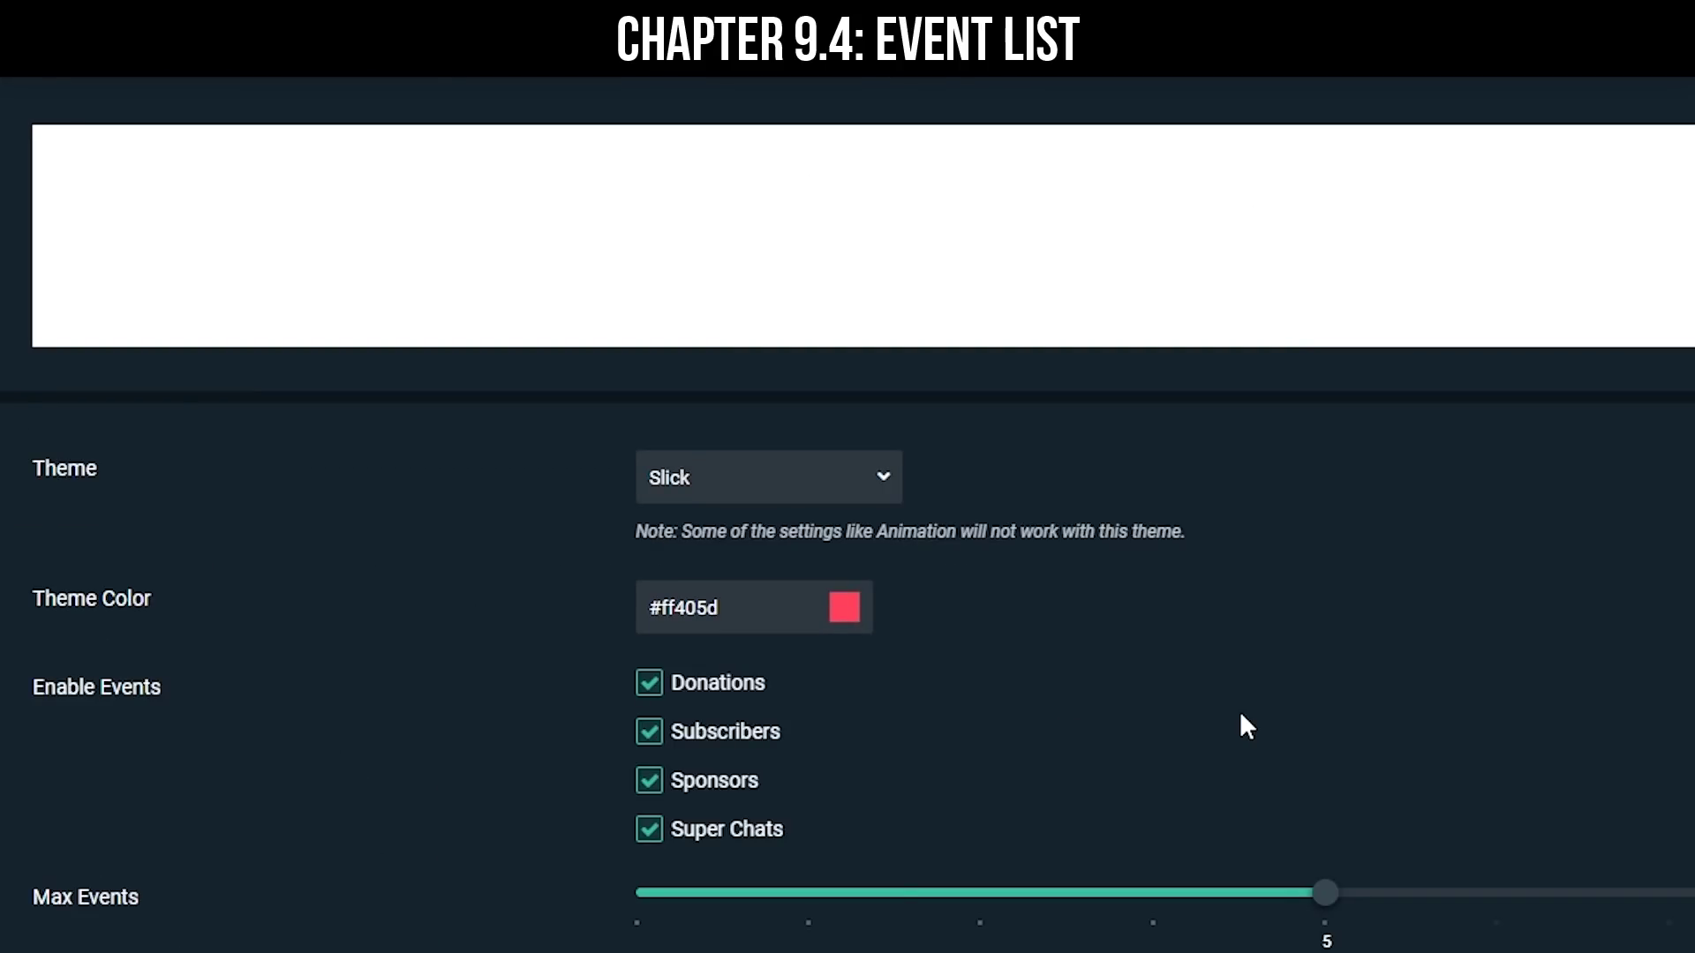
left_click(795, 477)
left_click(798, 616)
left_click(868, 495)
left_click(750, 666)
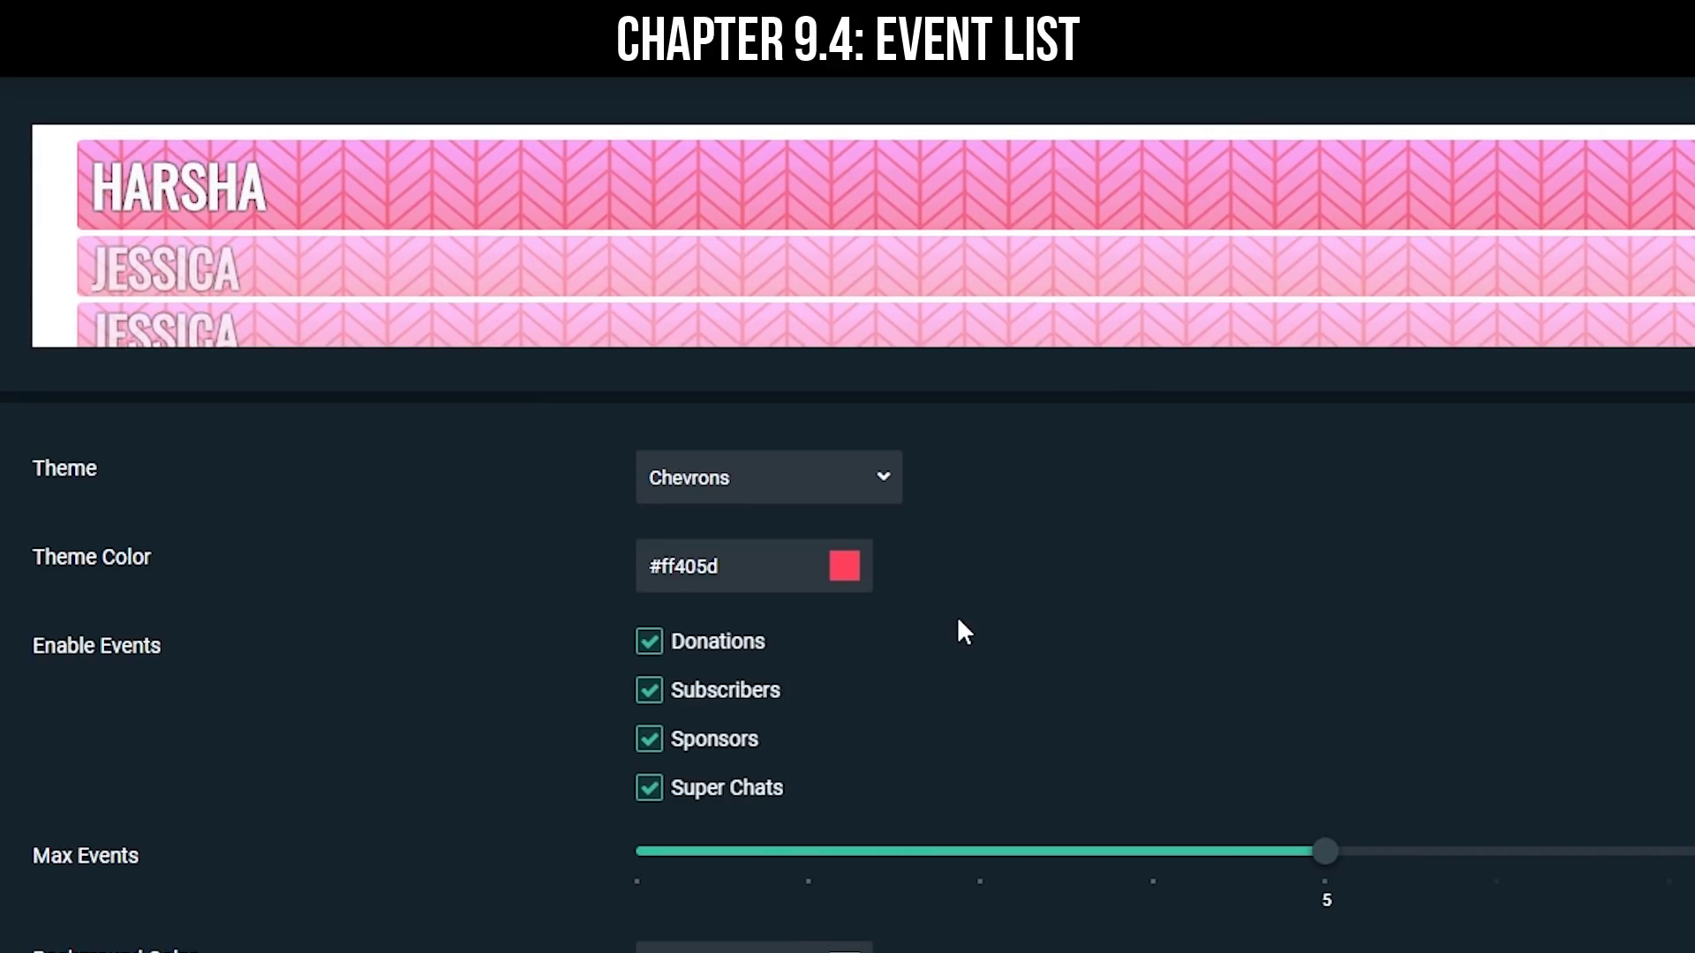
left_click(883, 477)
left_click(755, 828)
left_click(830, 486)
left_click(740, 787)
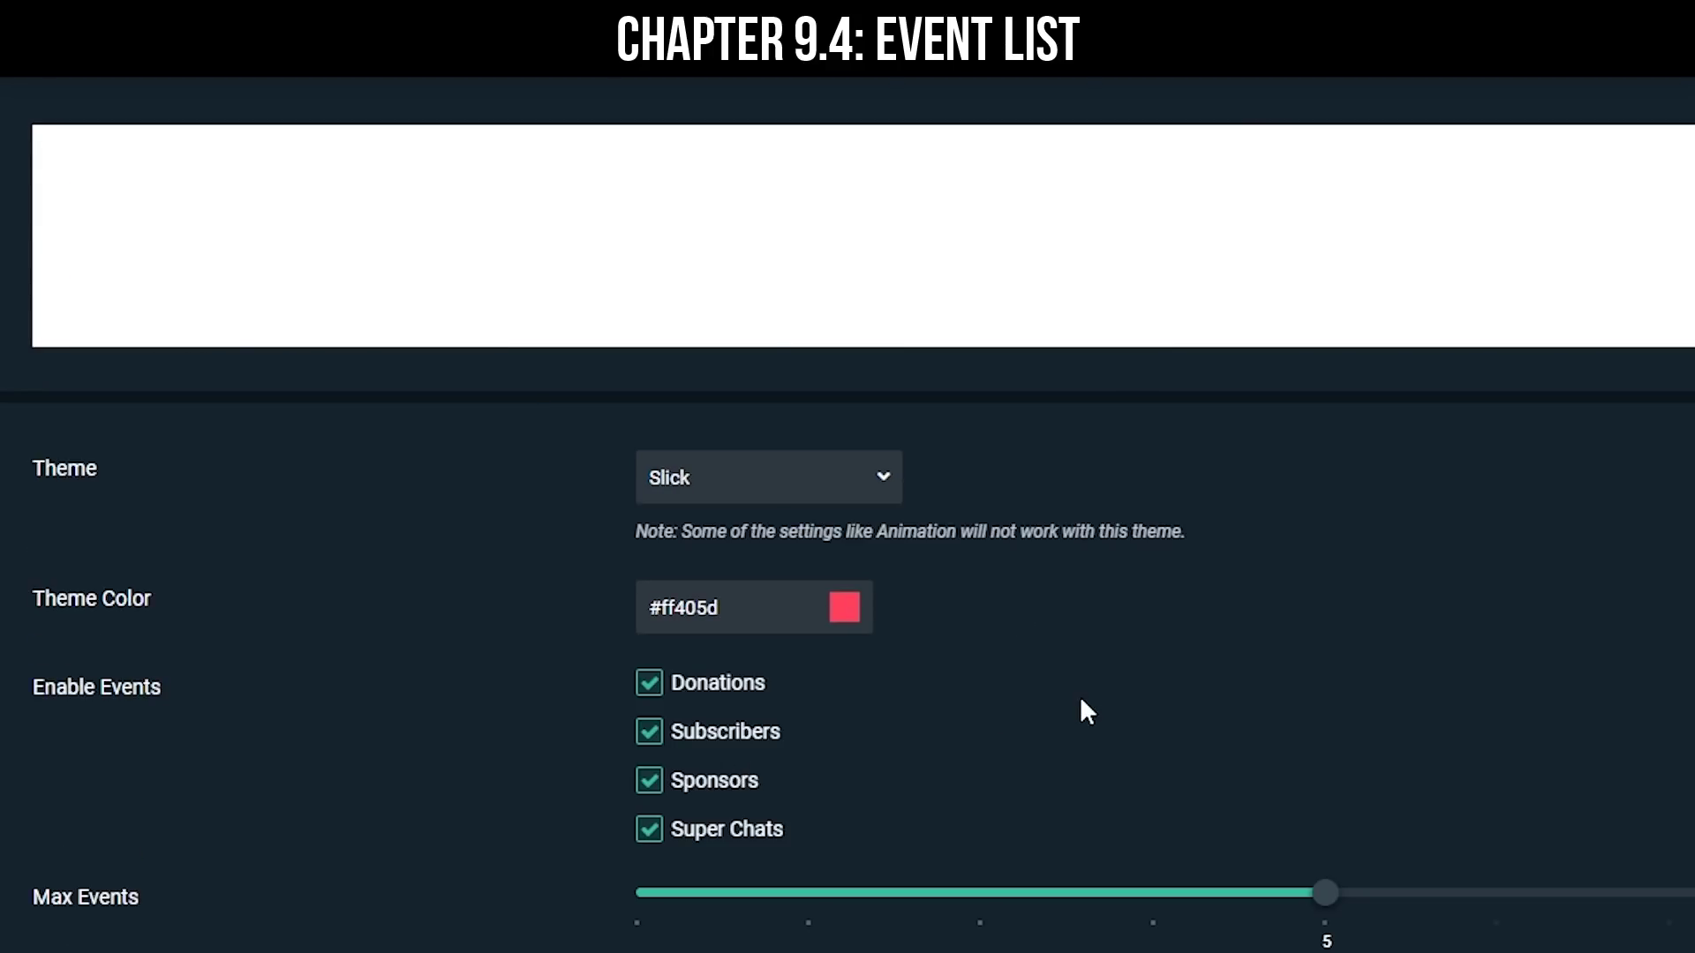
scroll(1369, 632, "down", 2)
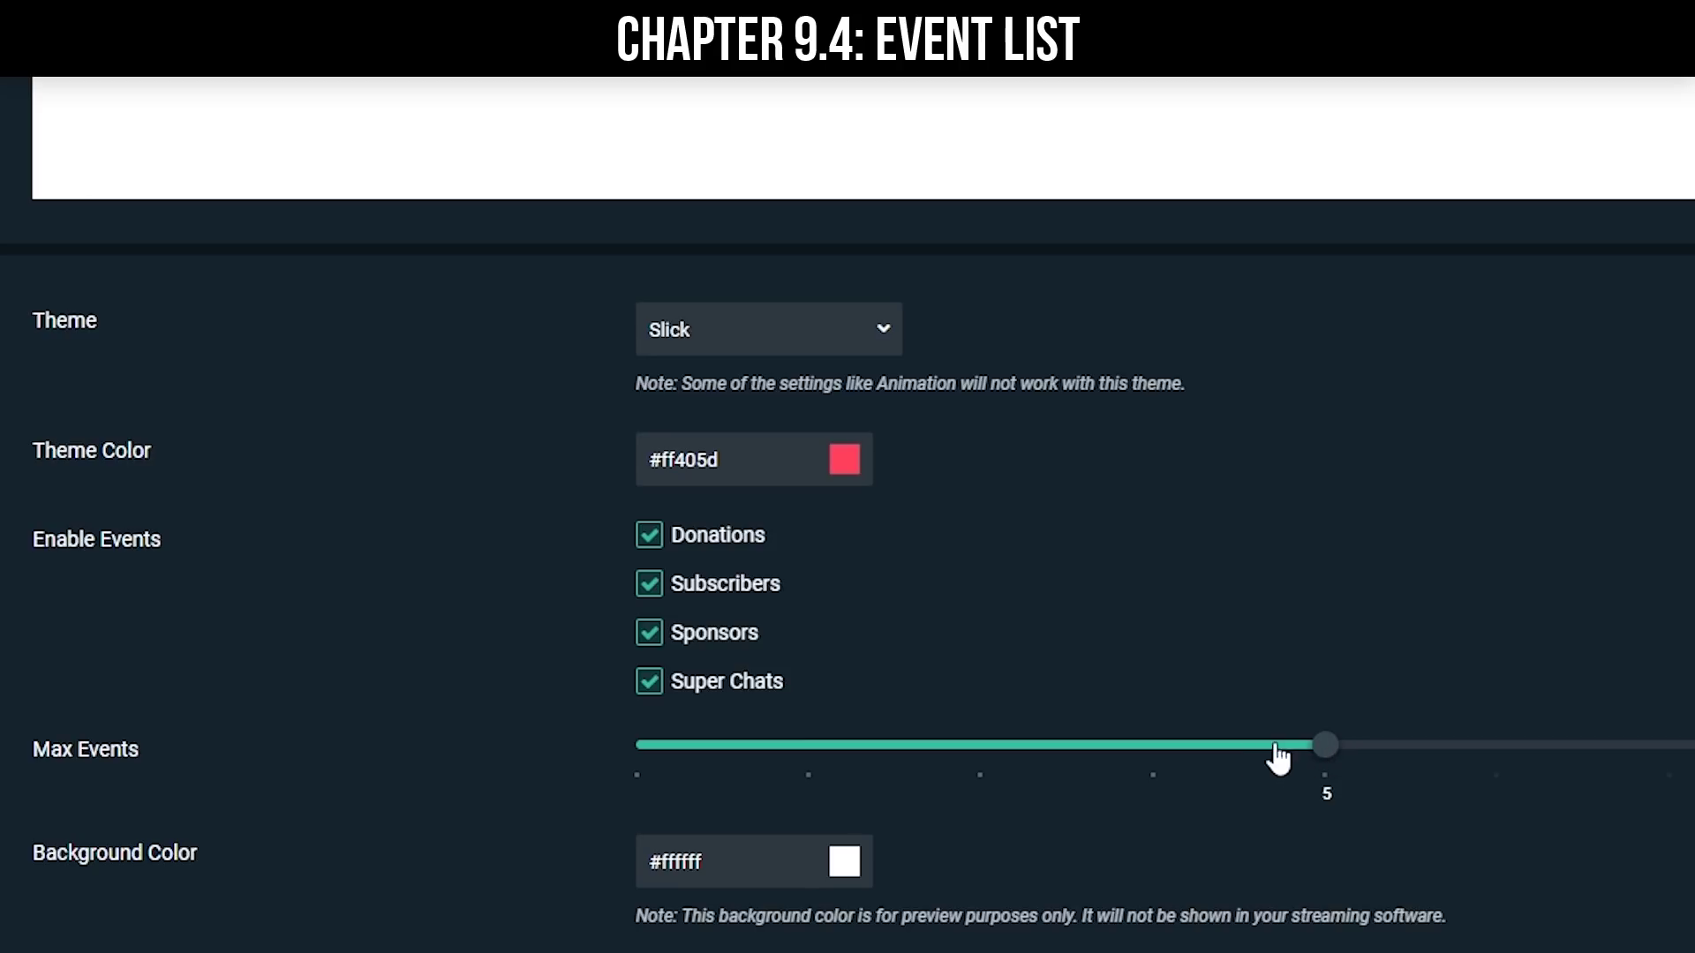
left_click(1306, 751)
scroll(1495, 756, "down", 4)
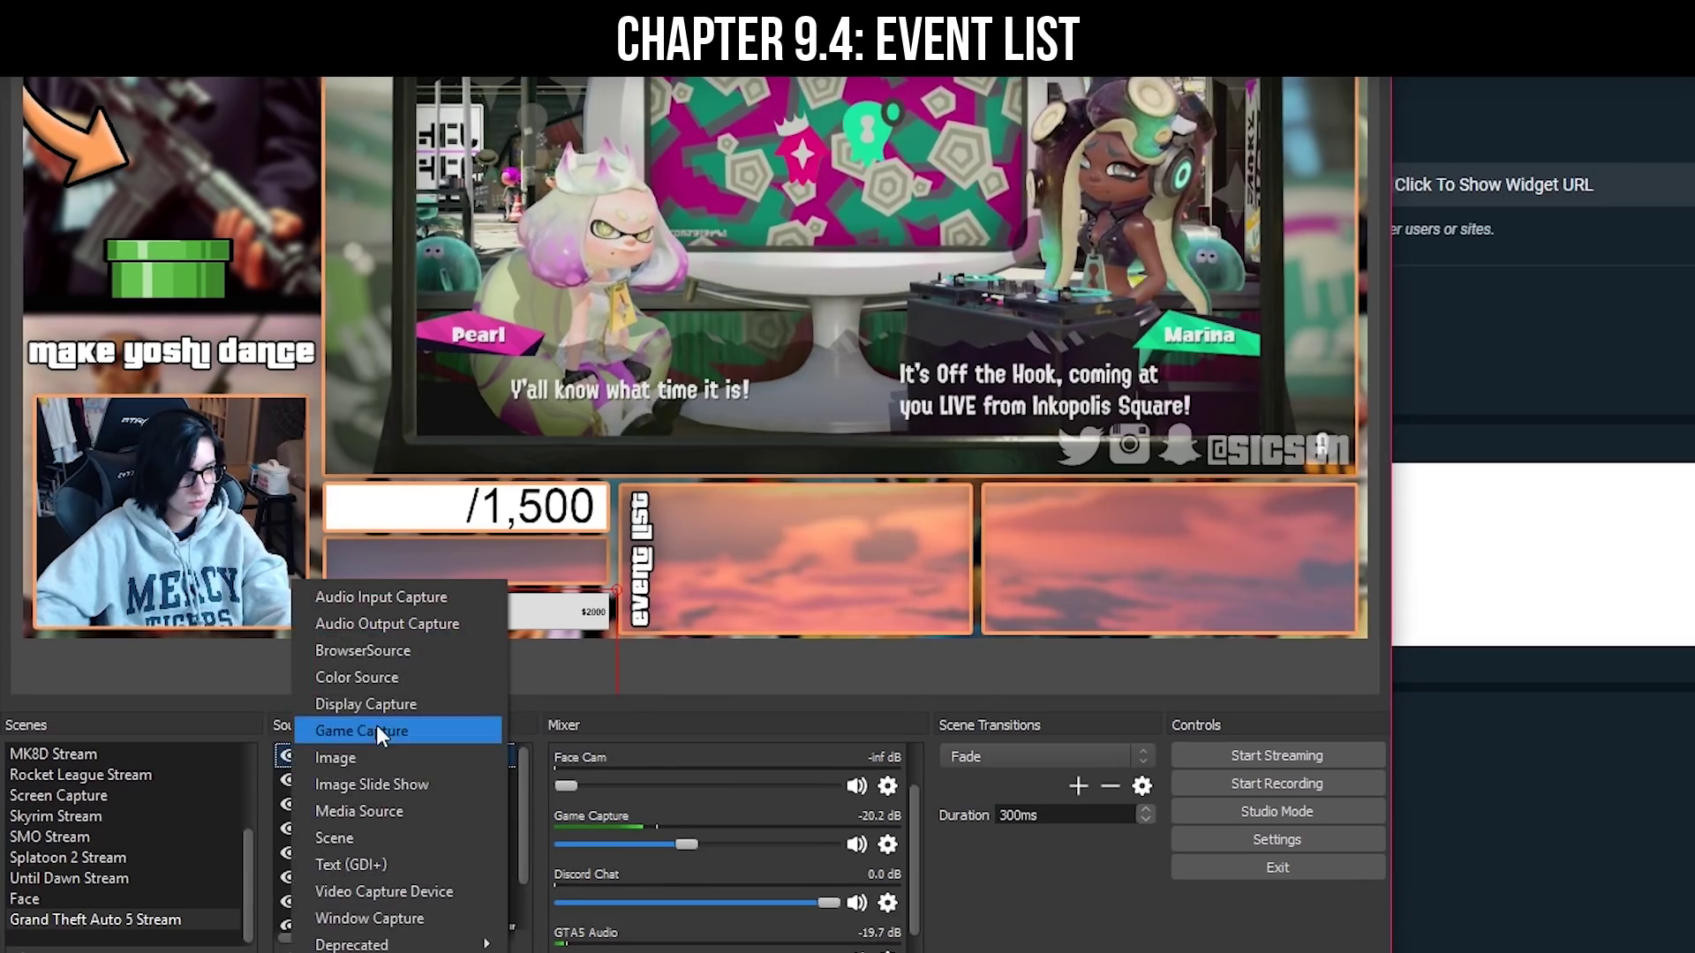
- In OBS, add a browser source named "Event List GTA" and paste the Event List widget URL into it
left_click(394, 659)
type("Event List GTA")
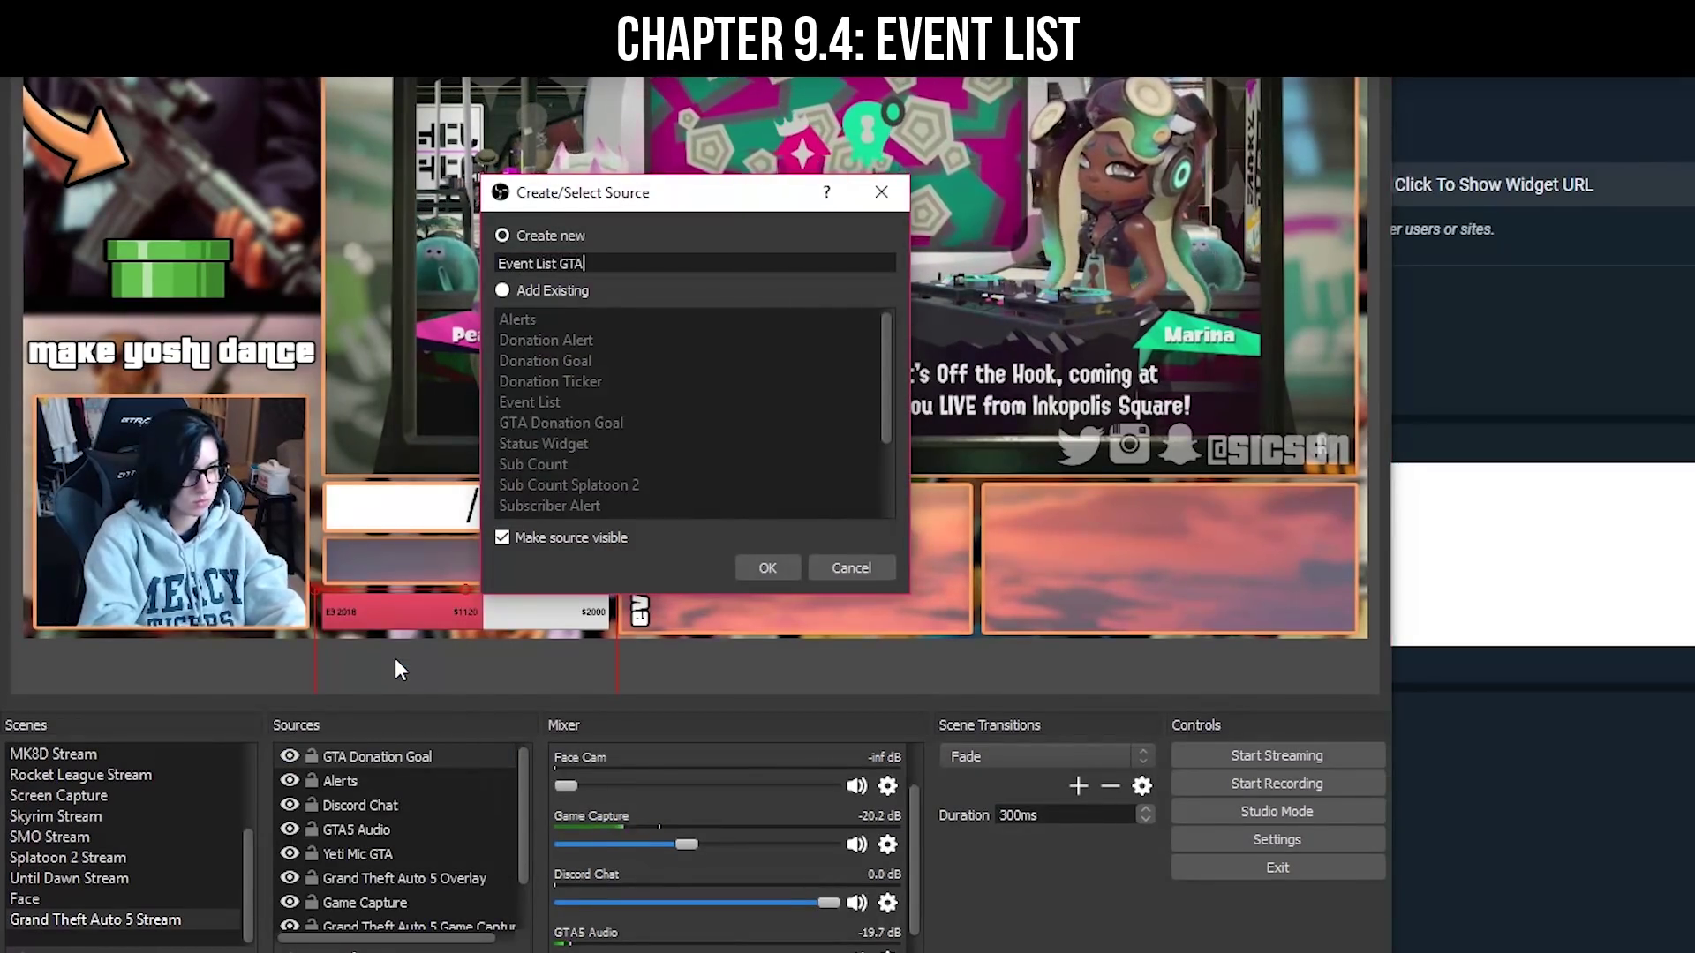
key("Return")
key("ctrl+v")
left_click(991, 729)
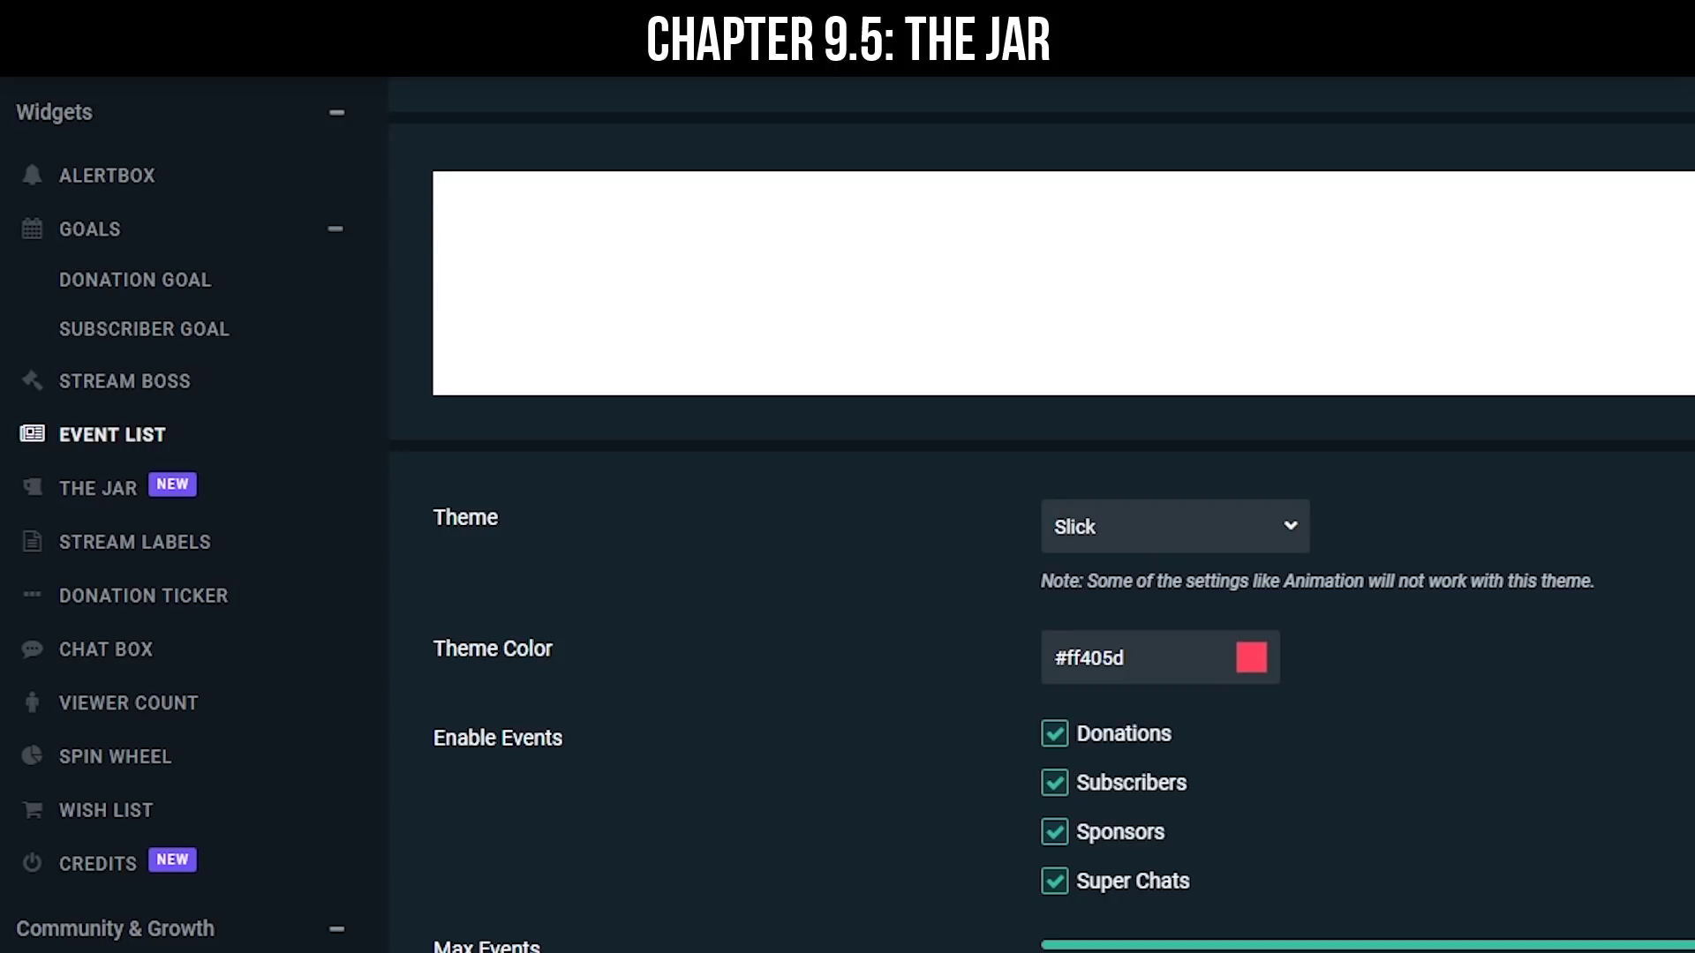
- Open The Jar widget, and download the Windows version of Stream Labels to the Downloads folder as streamlabels+setup
left_click(94, 490)
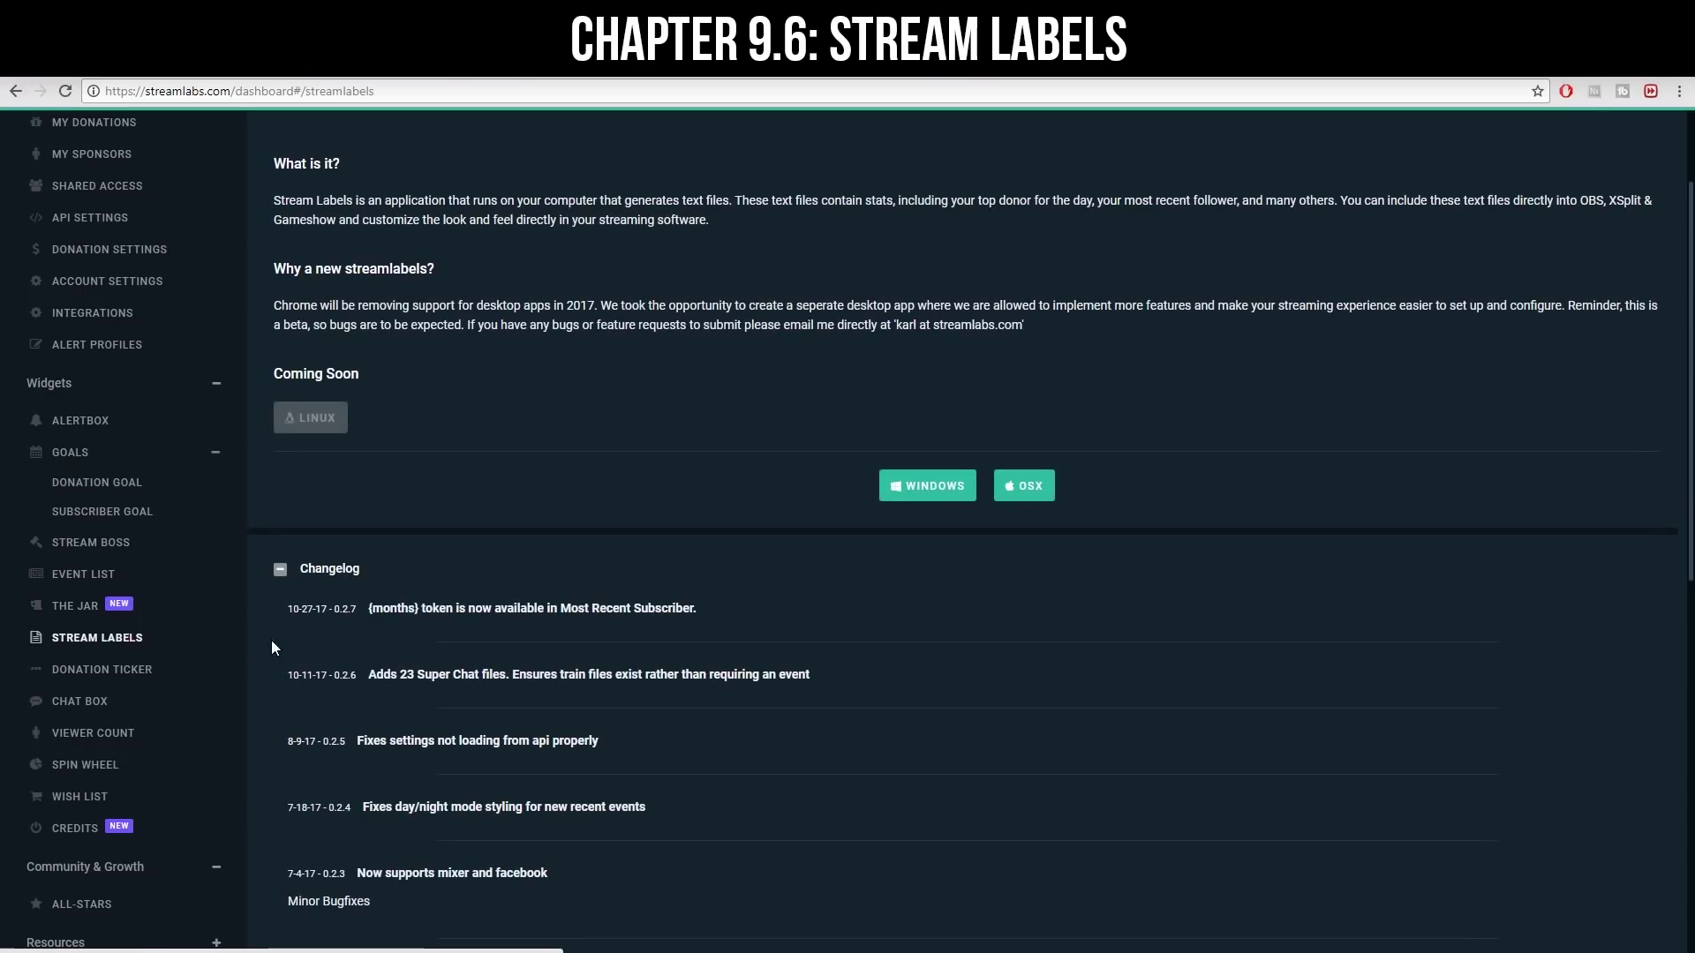
left_click(934, 486)
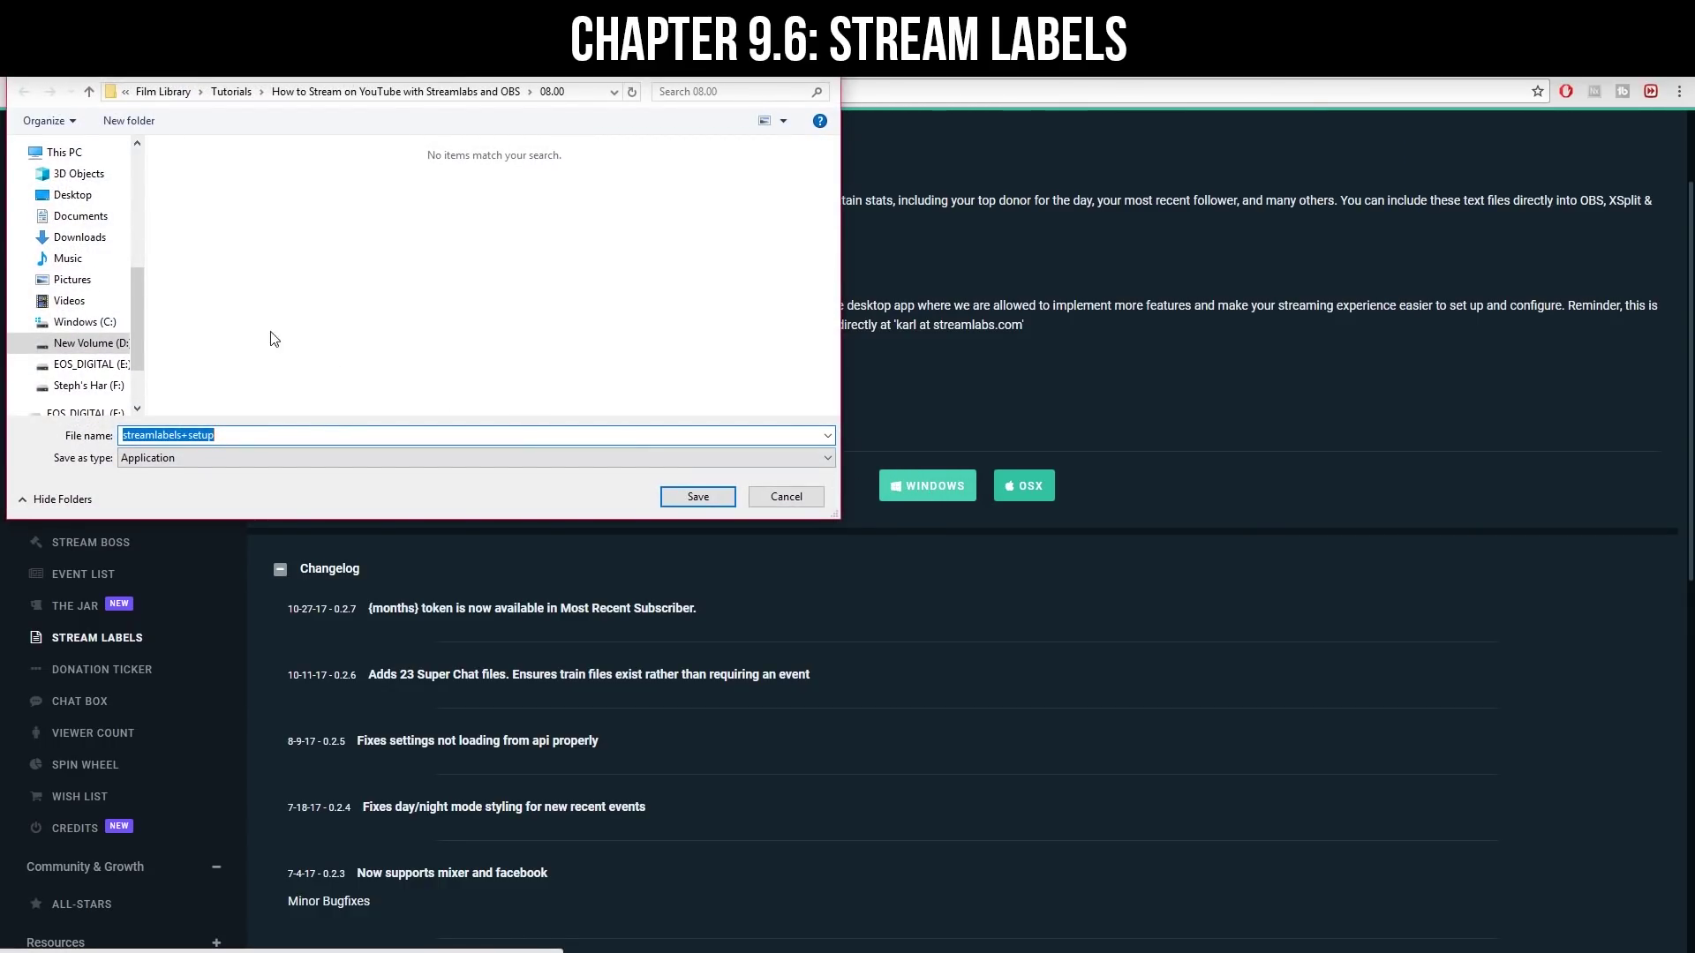
left_click(82, 238)
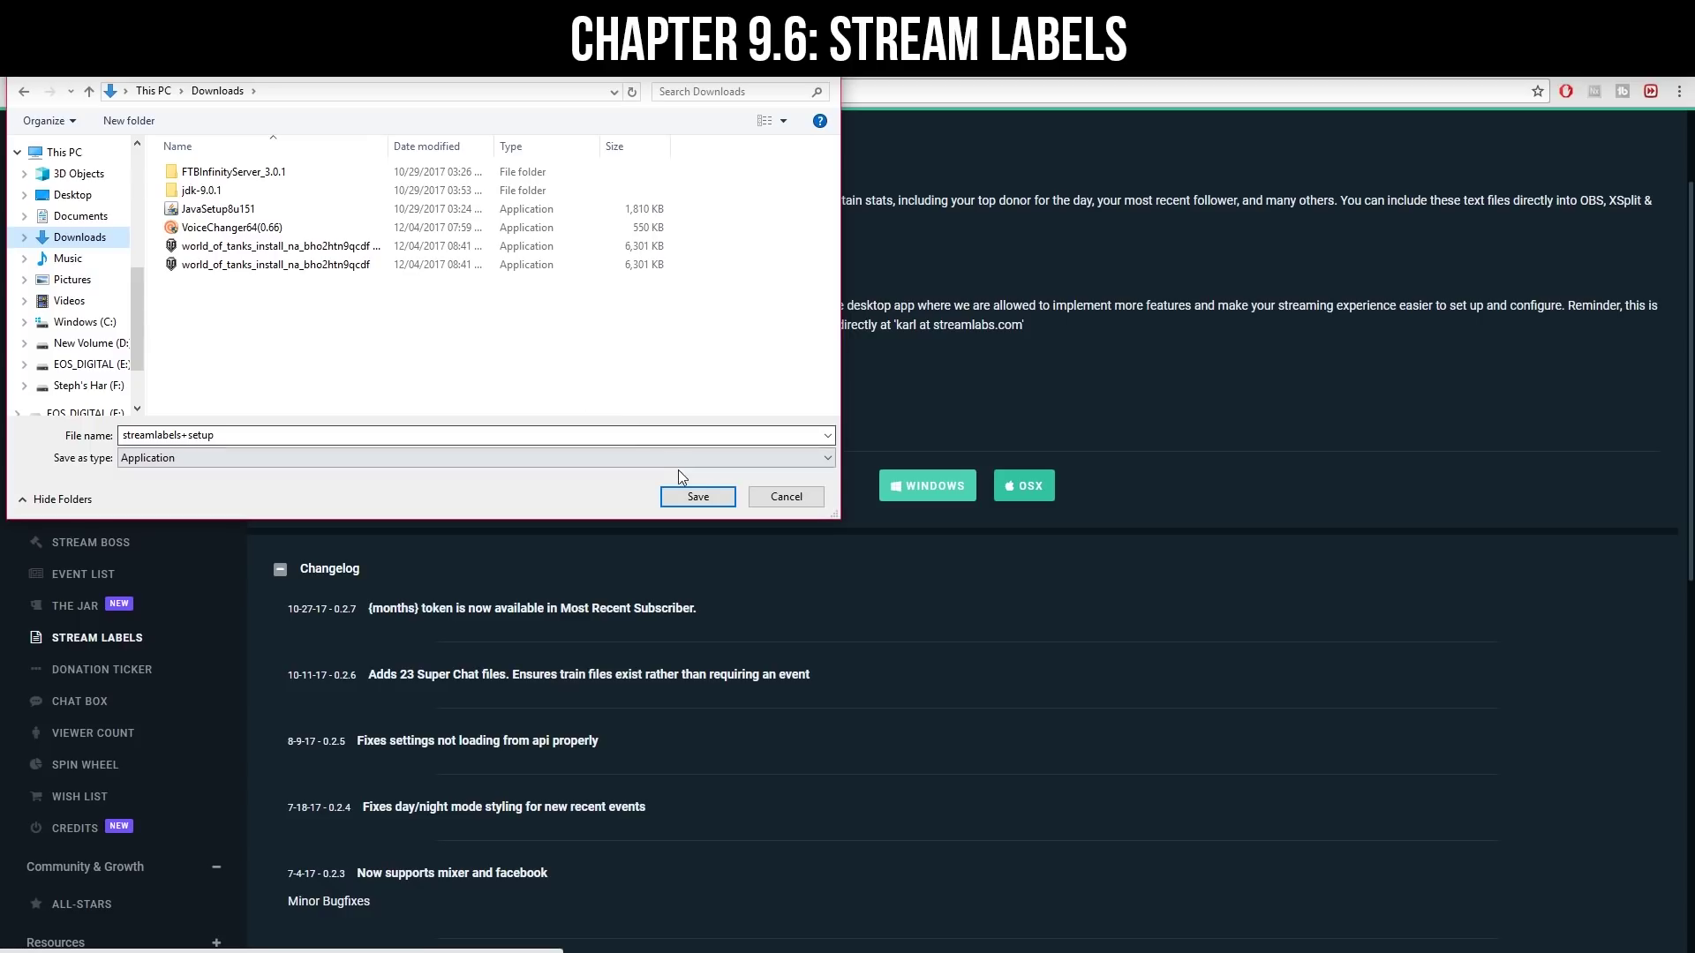
left_click(696, 497)
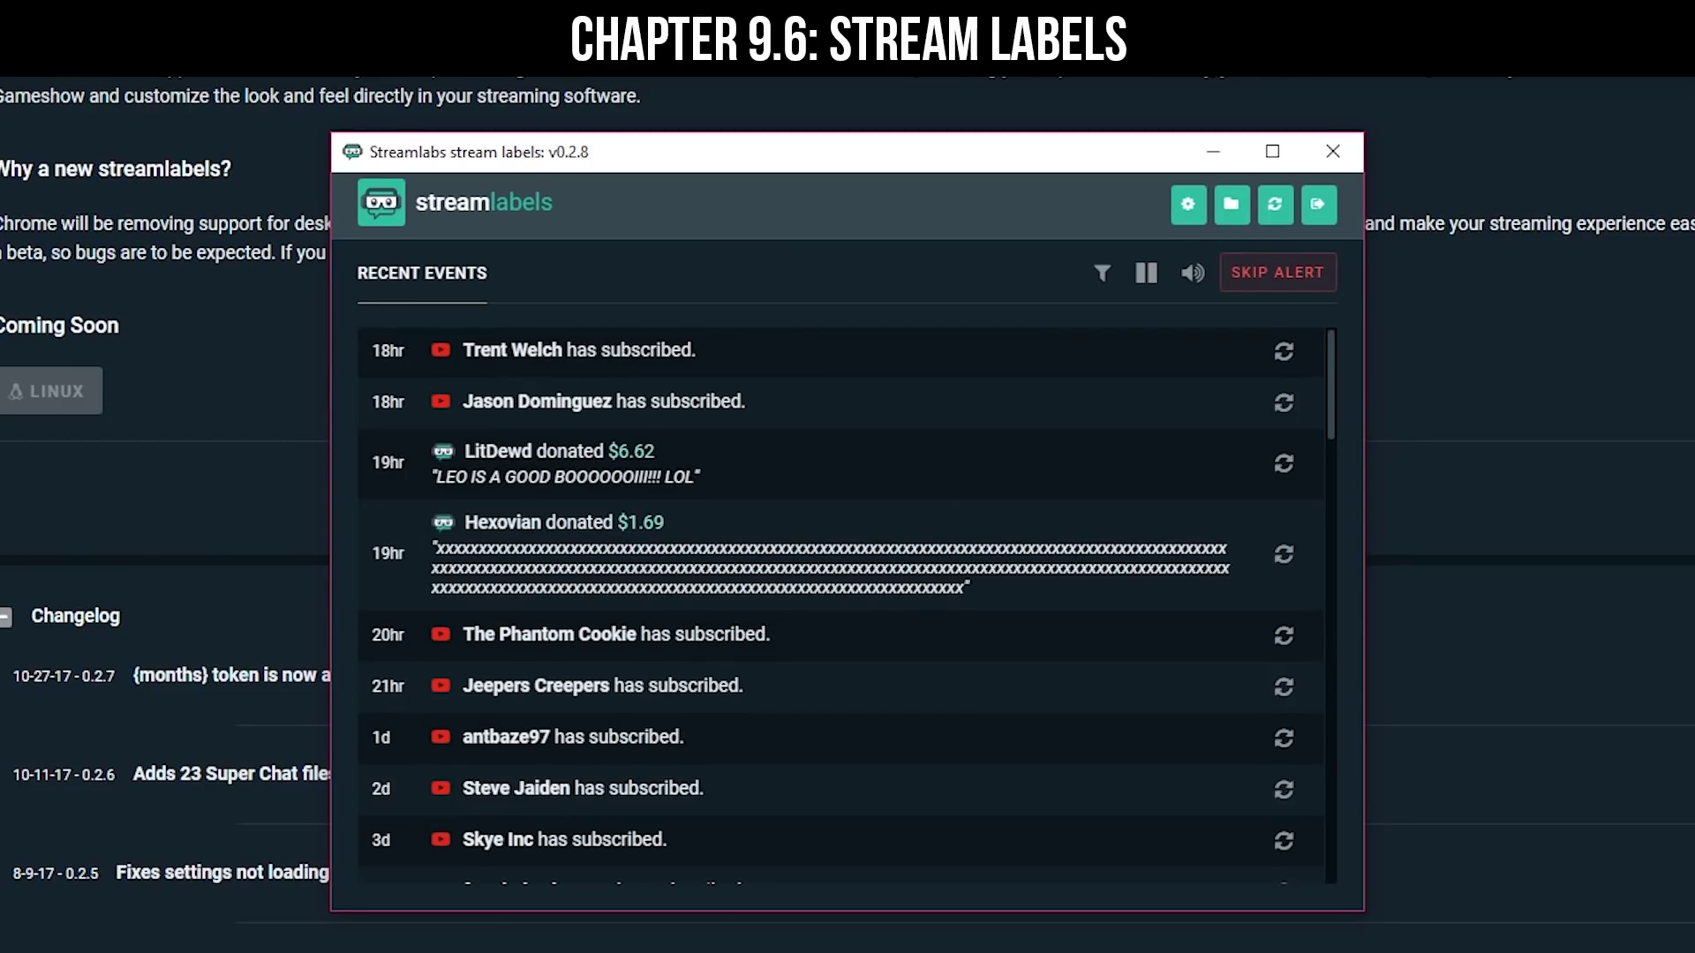
- Open the Stream Labels settings and examine the label options, including Session Top Donator, All-Time Top Donators and Weekly Top Donators
left_click(1189, 206)
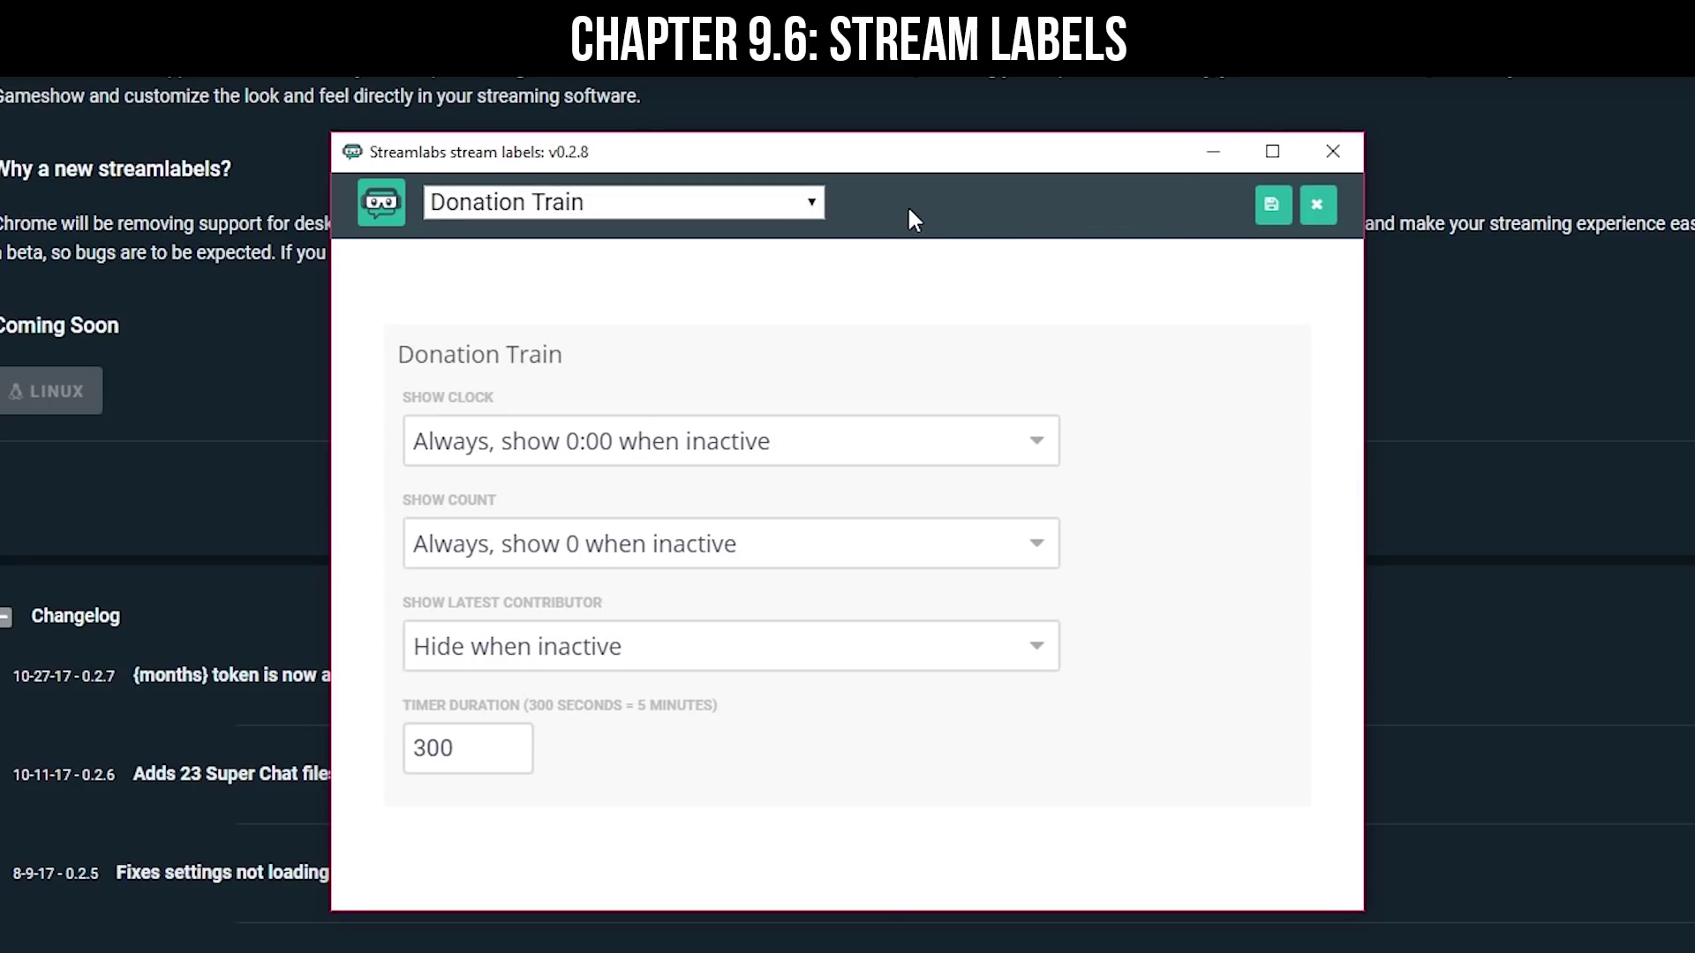
left_click(799, 207)
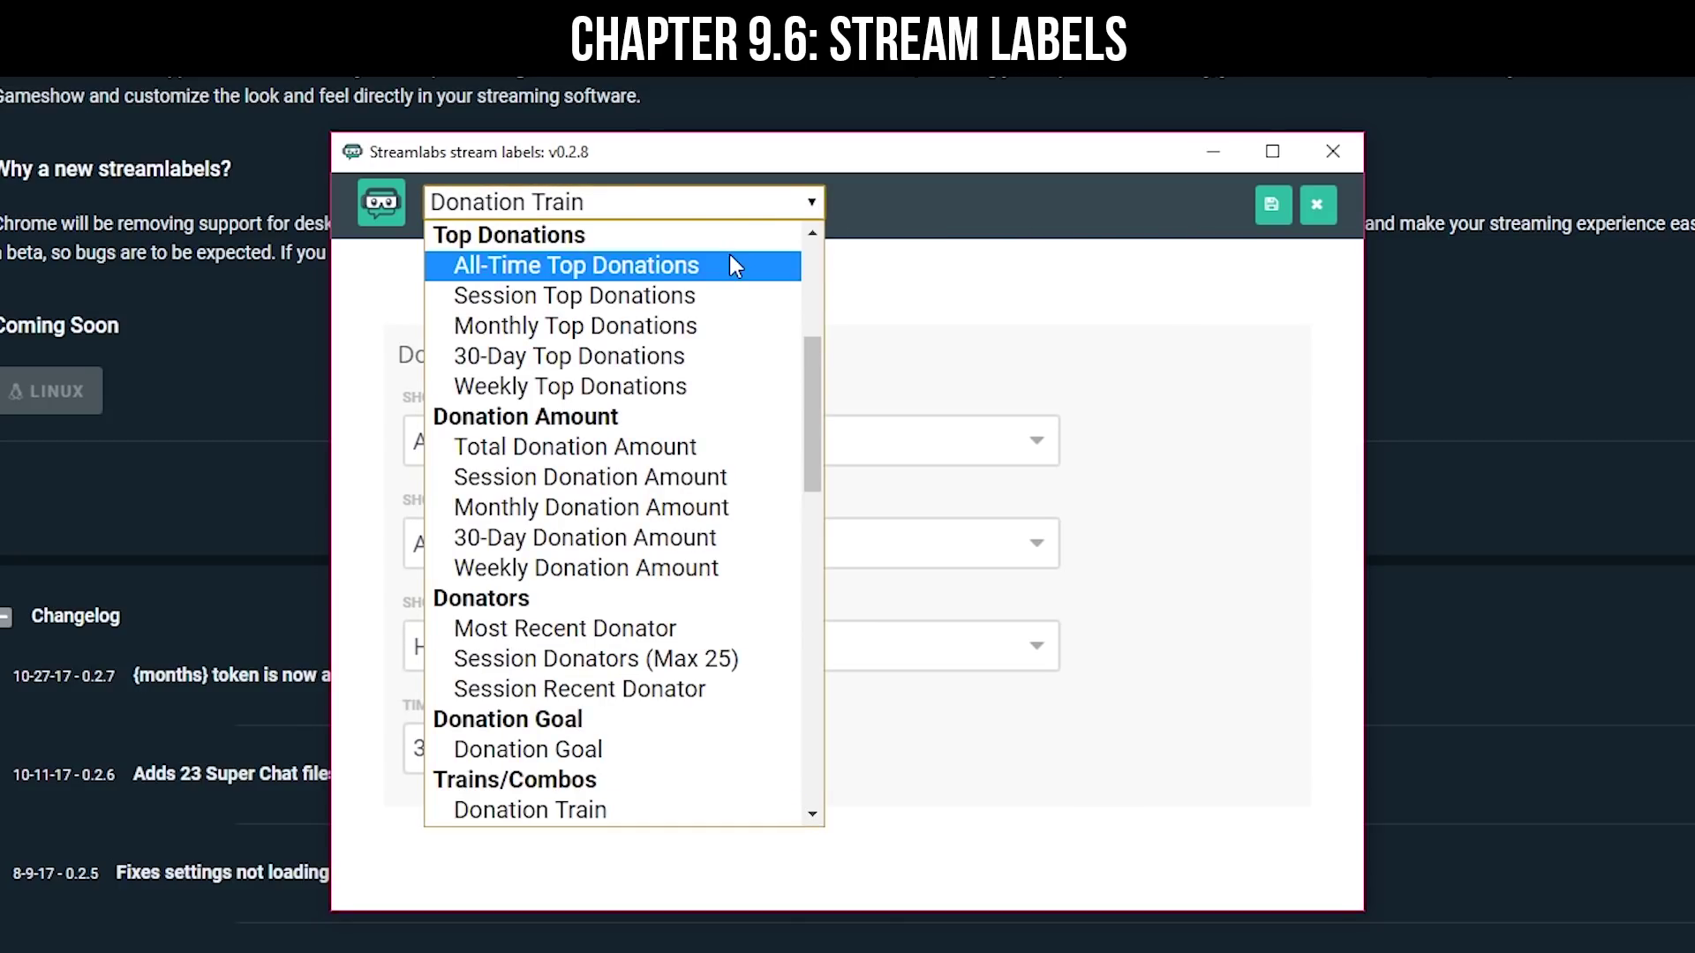
left_click(790, 263)
left_click(803, 205)
left_click(723, 291)
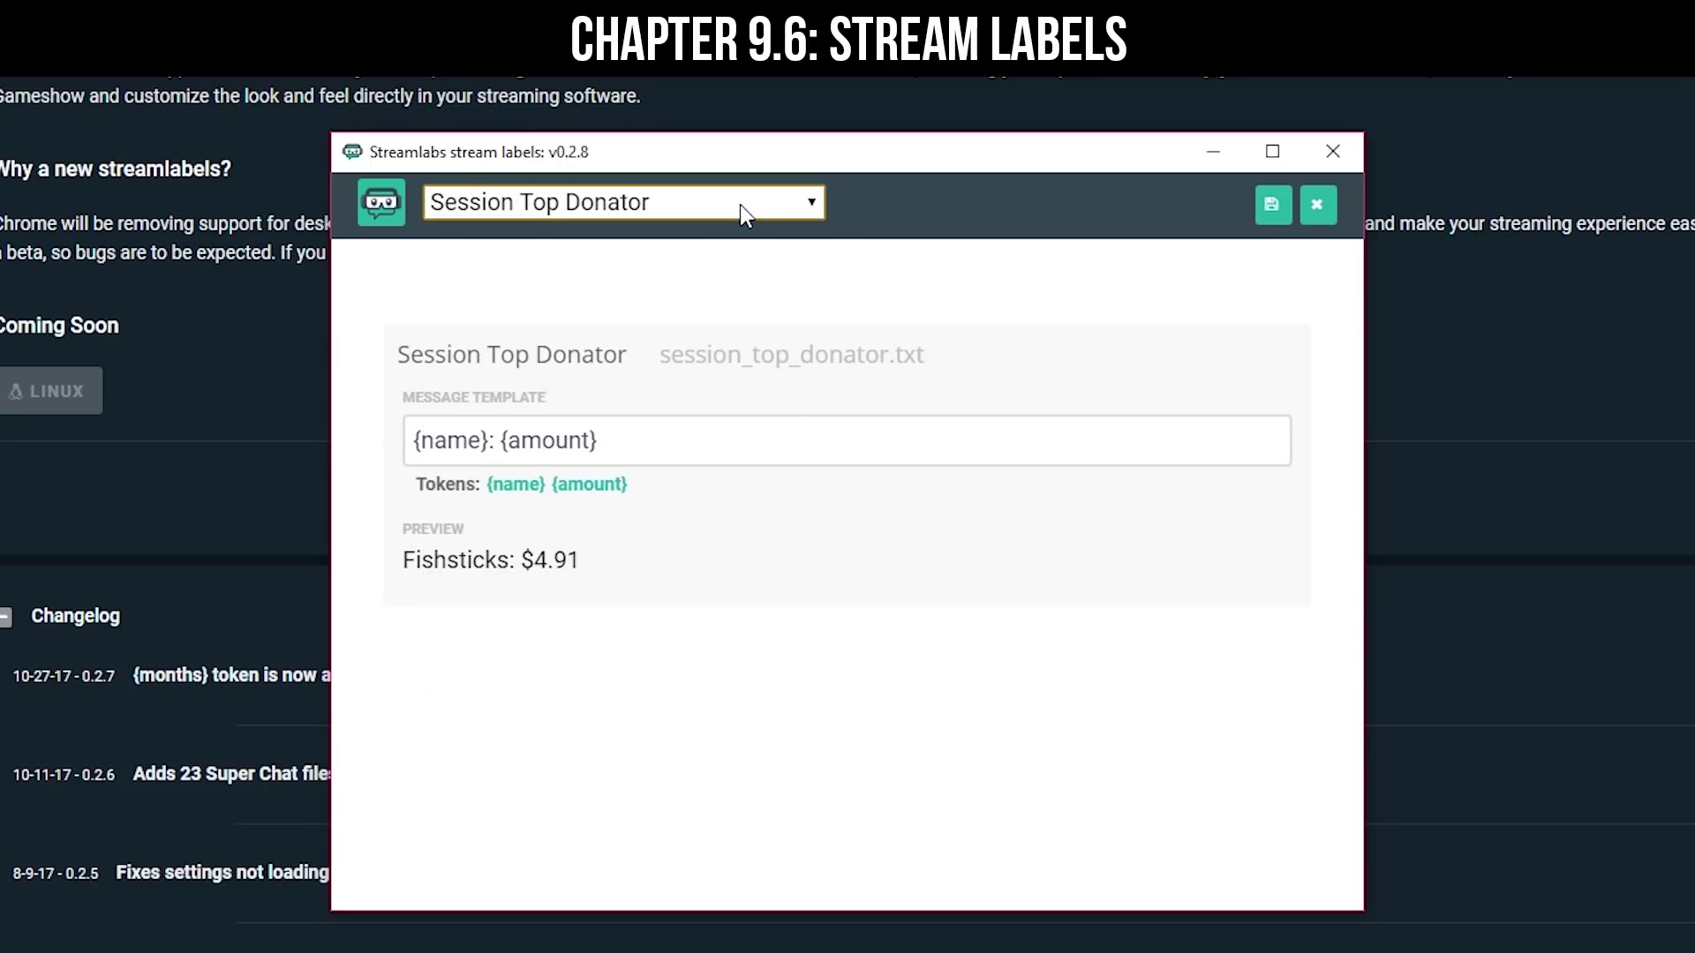
left_click(739, 205)
left_click(664, 441)
left_click(803, 205)
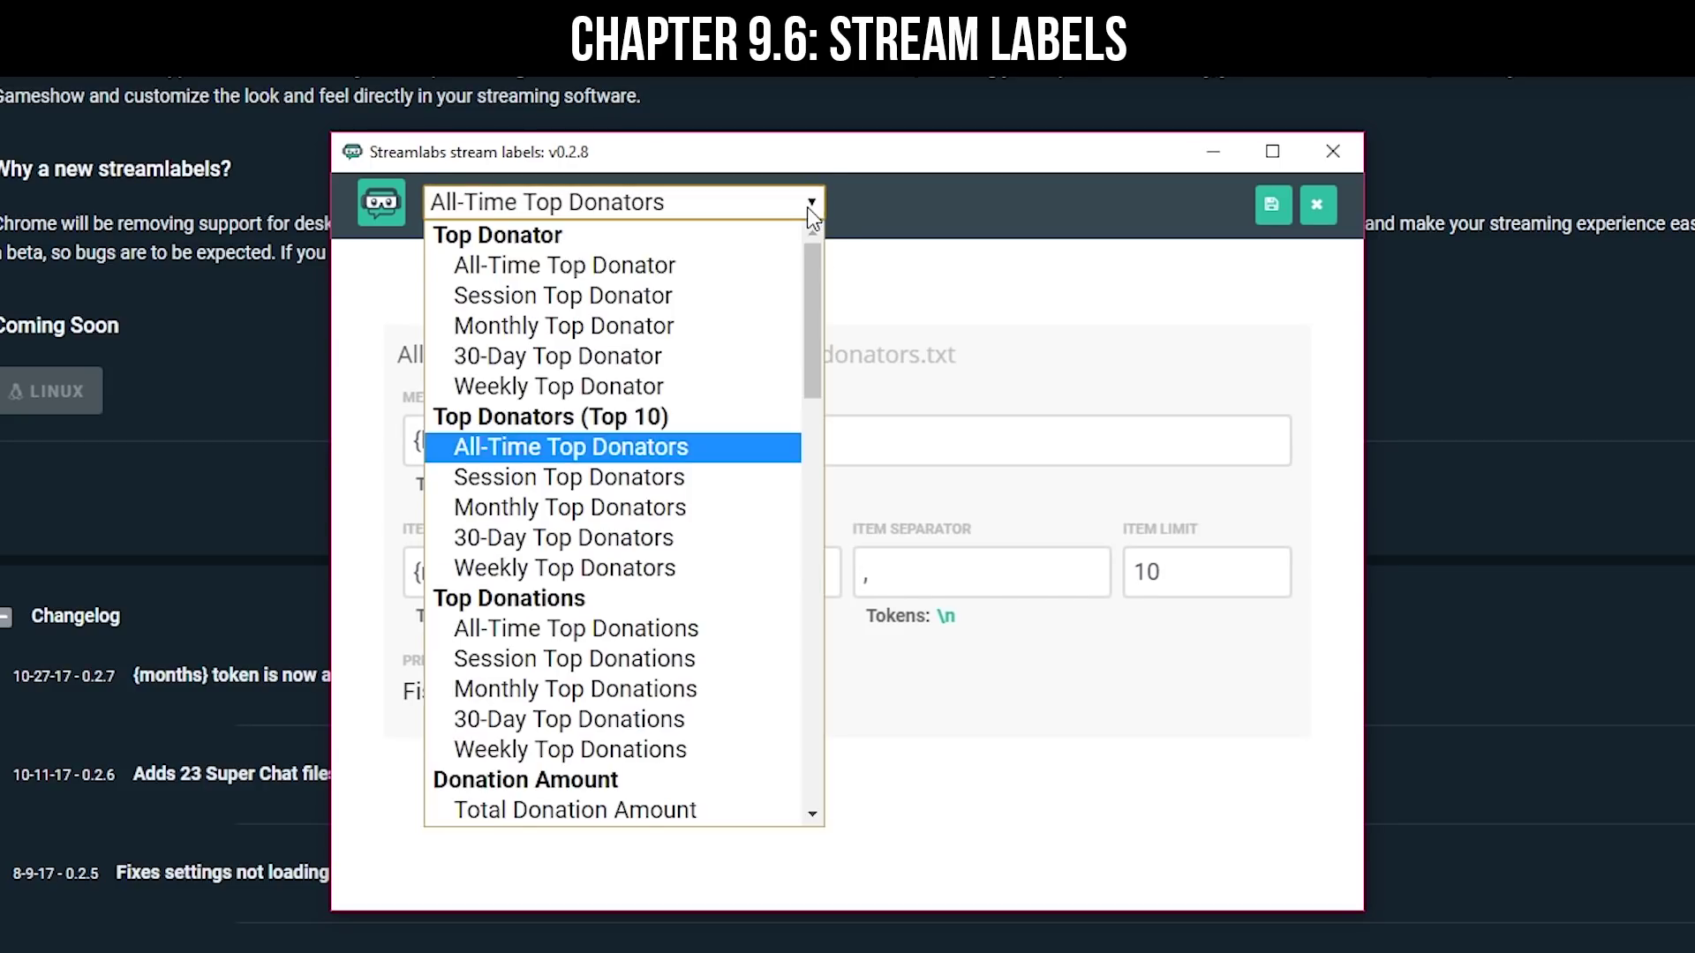
left_click(630, 567)
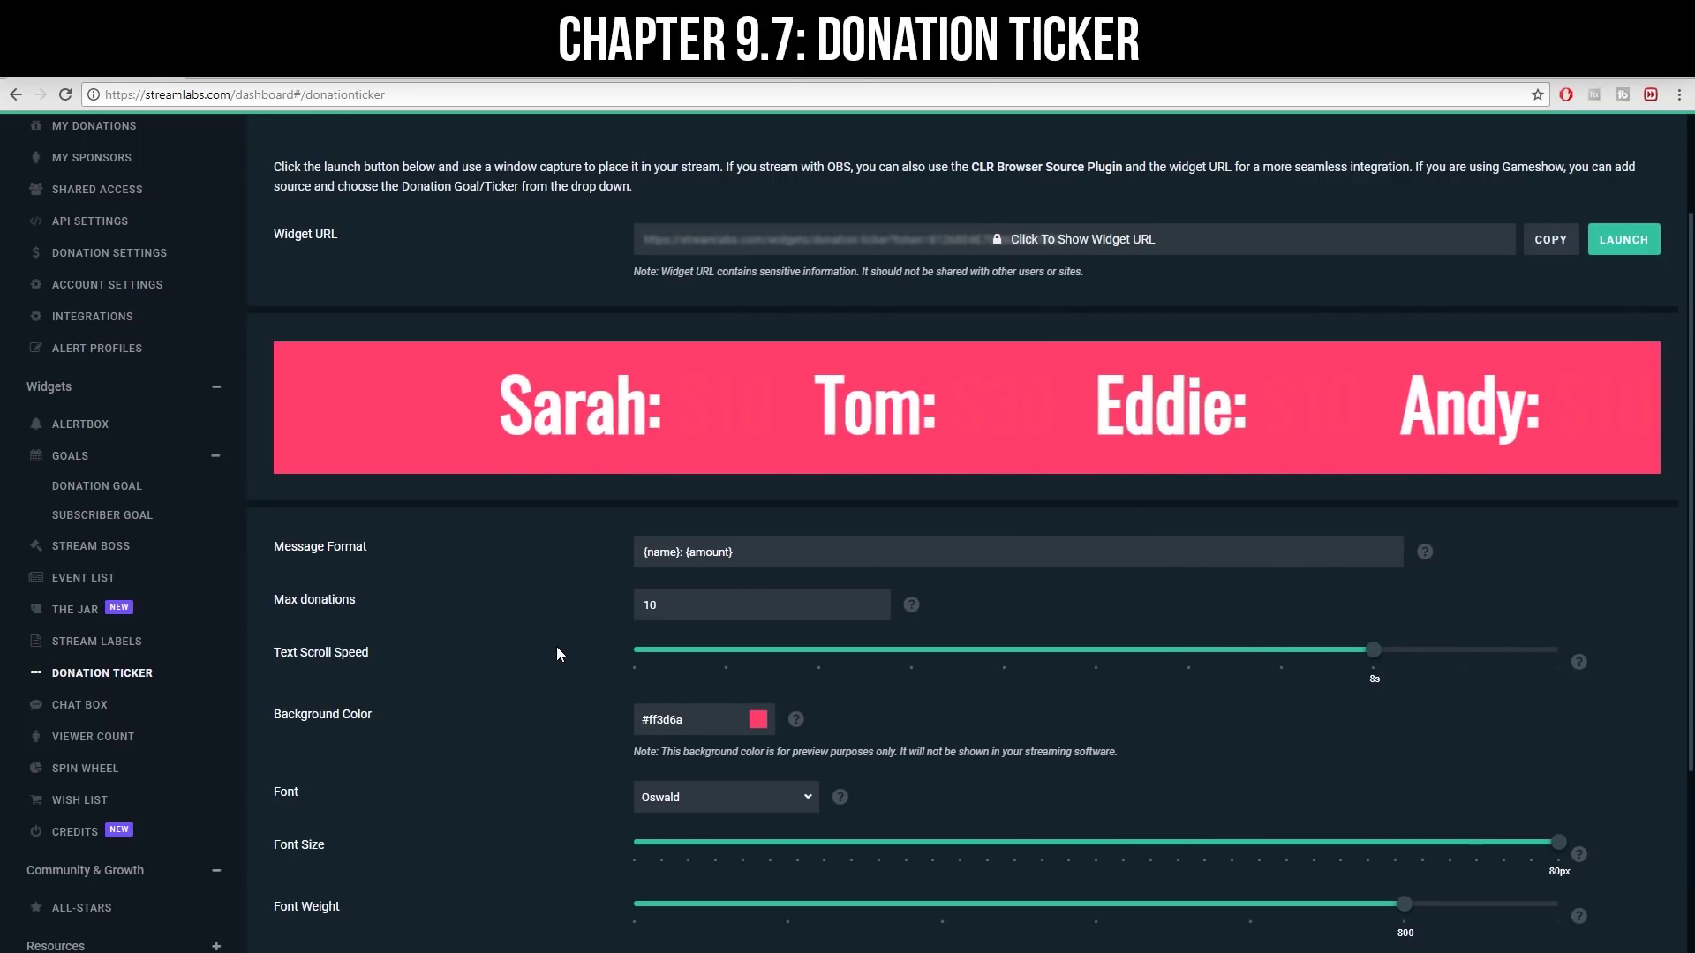
- Examine the Donation Ticker's scroll speed, font and colour settings, and copy its widget URL
scroll(557, 648, "down", 4)
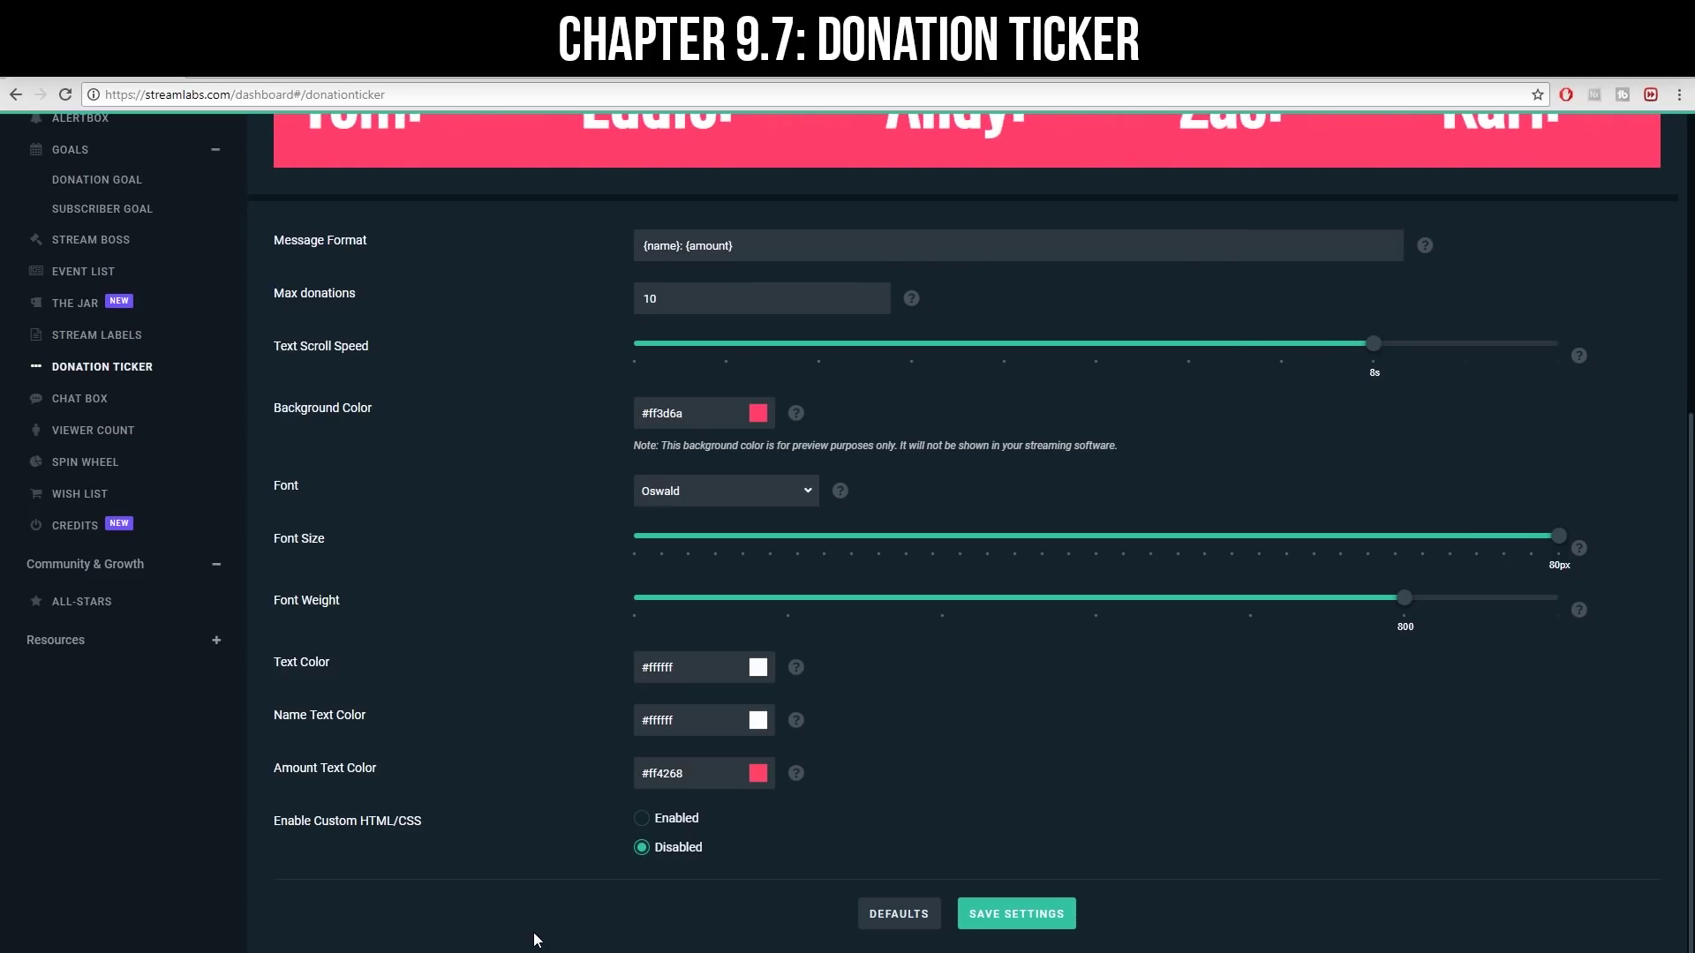
scroll(537, 940, "up", 5)
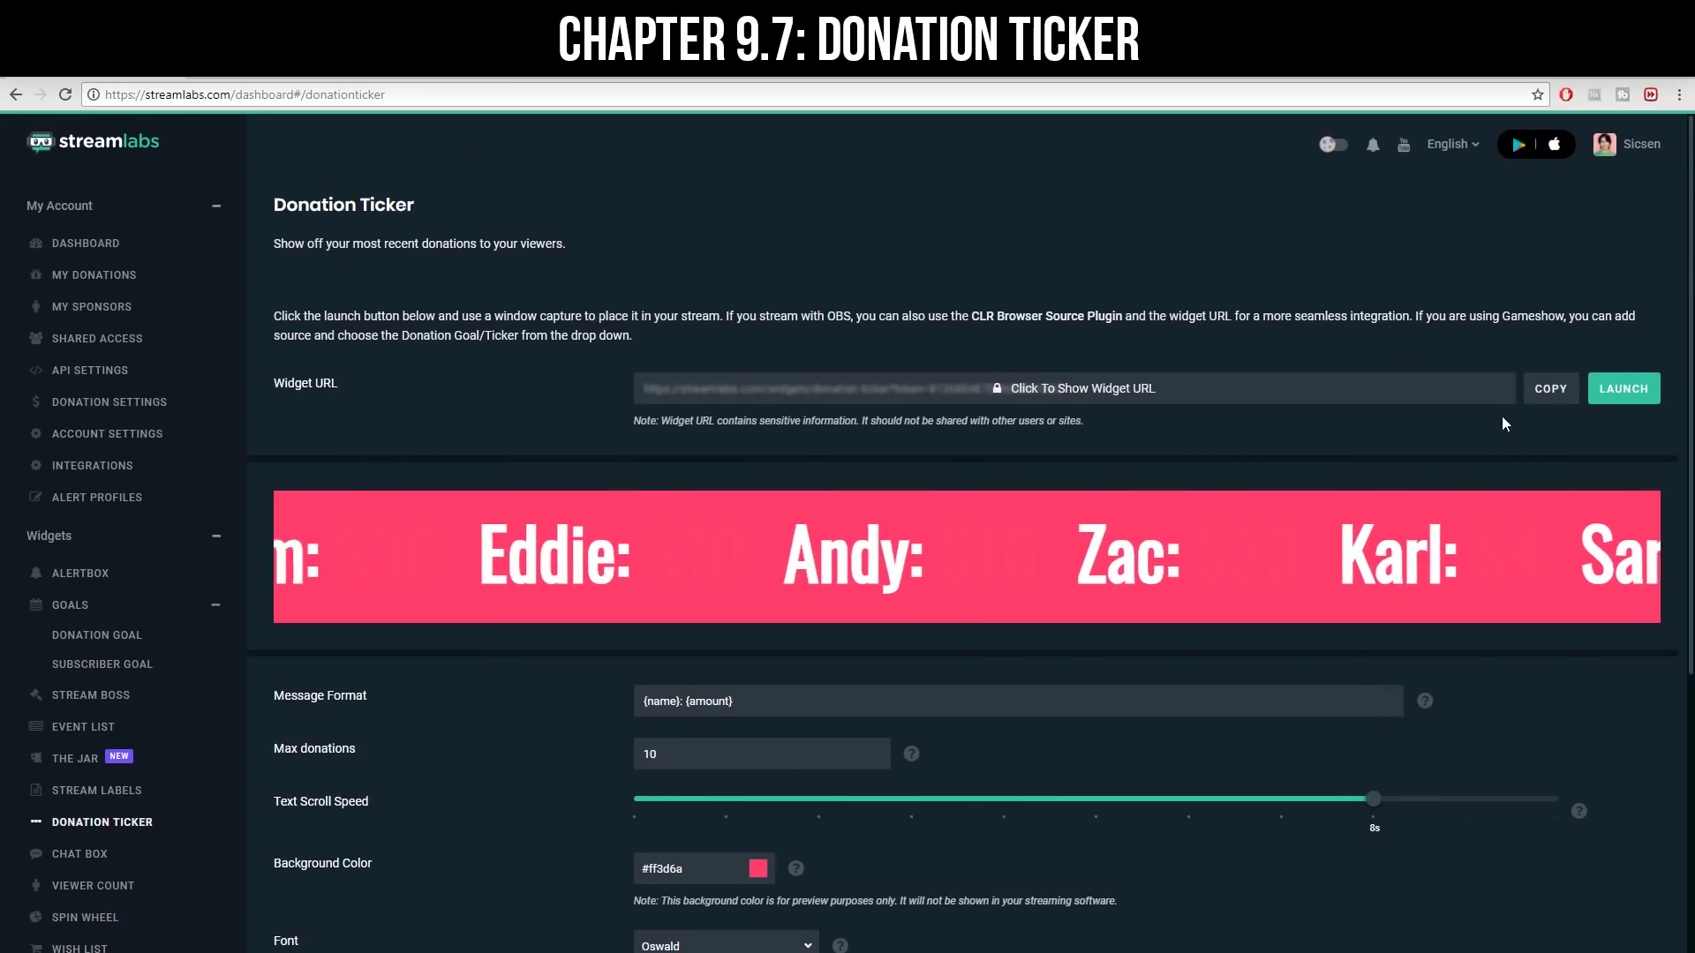
left_click(1545, 394)
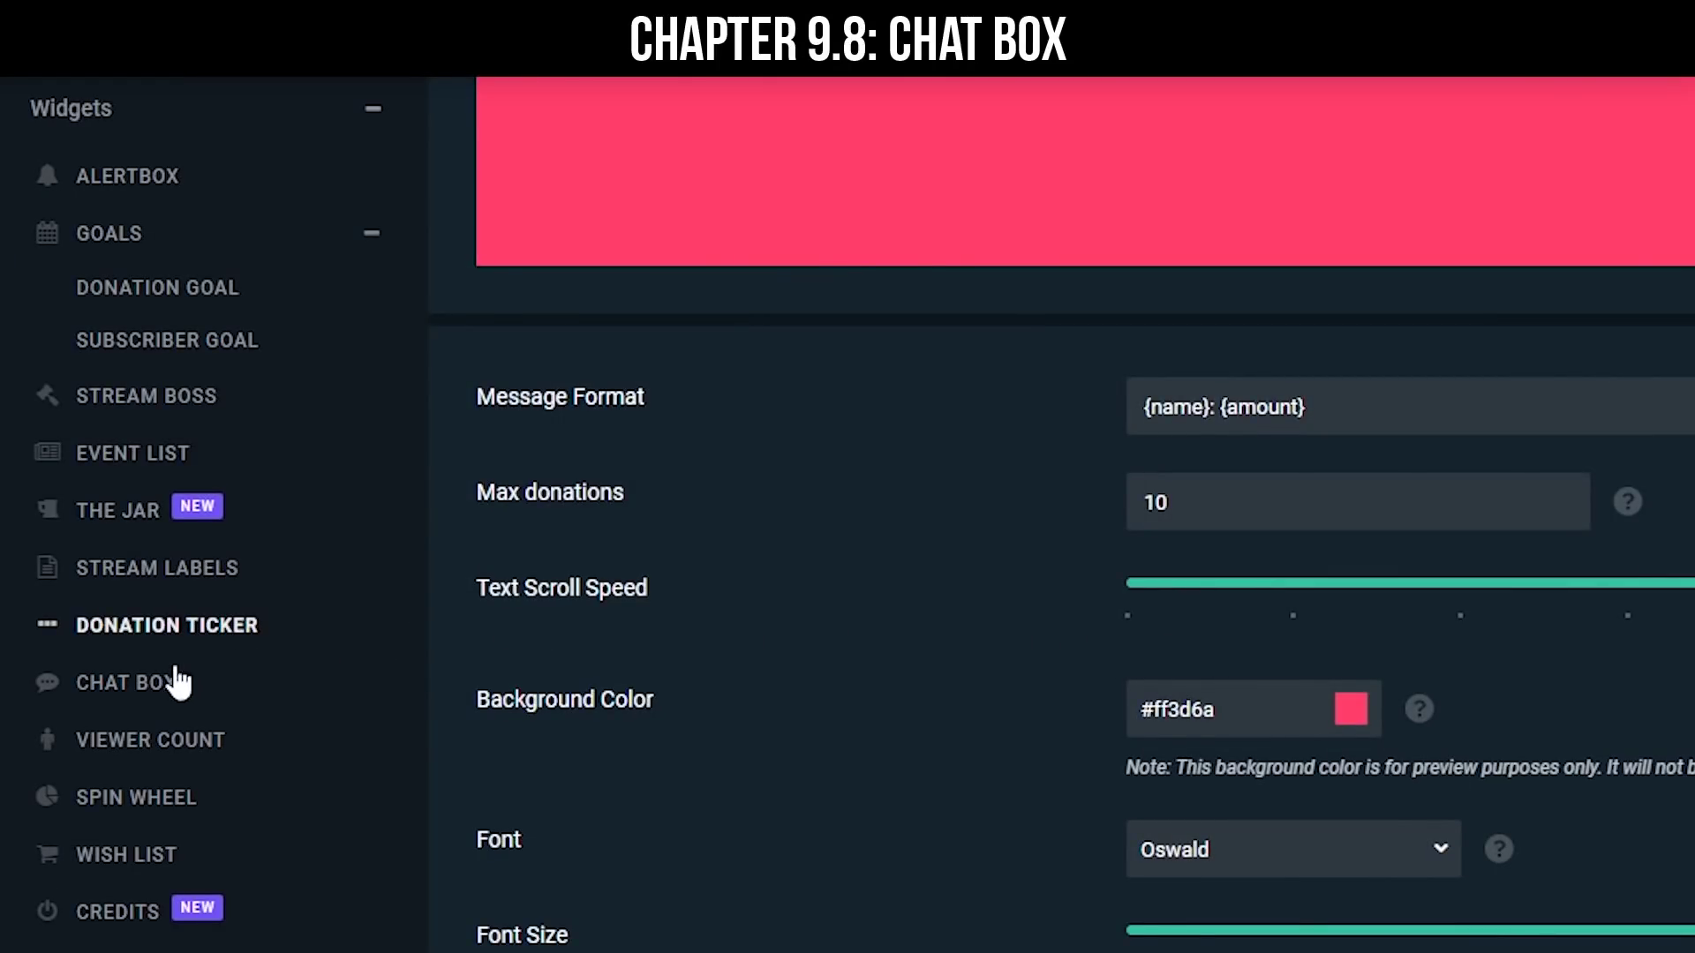
- Open the Chat Box widget and preview its Boxed, Twitch and Chunky themes
left_click(146, 680)
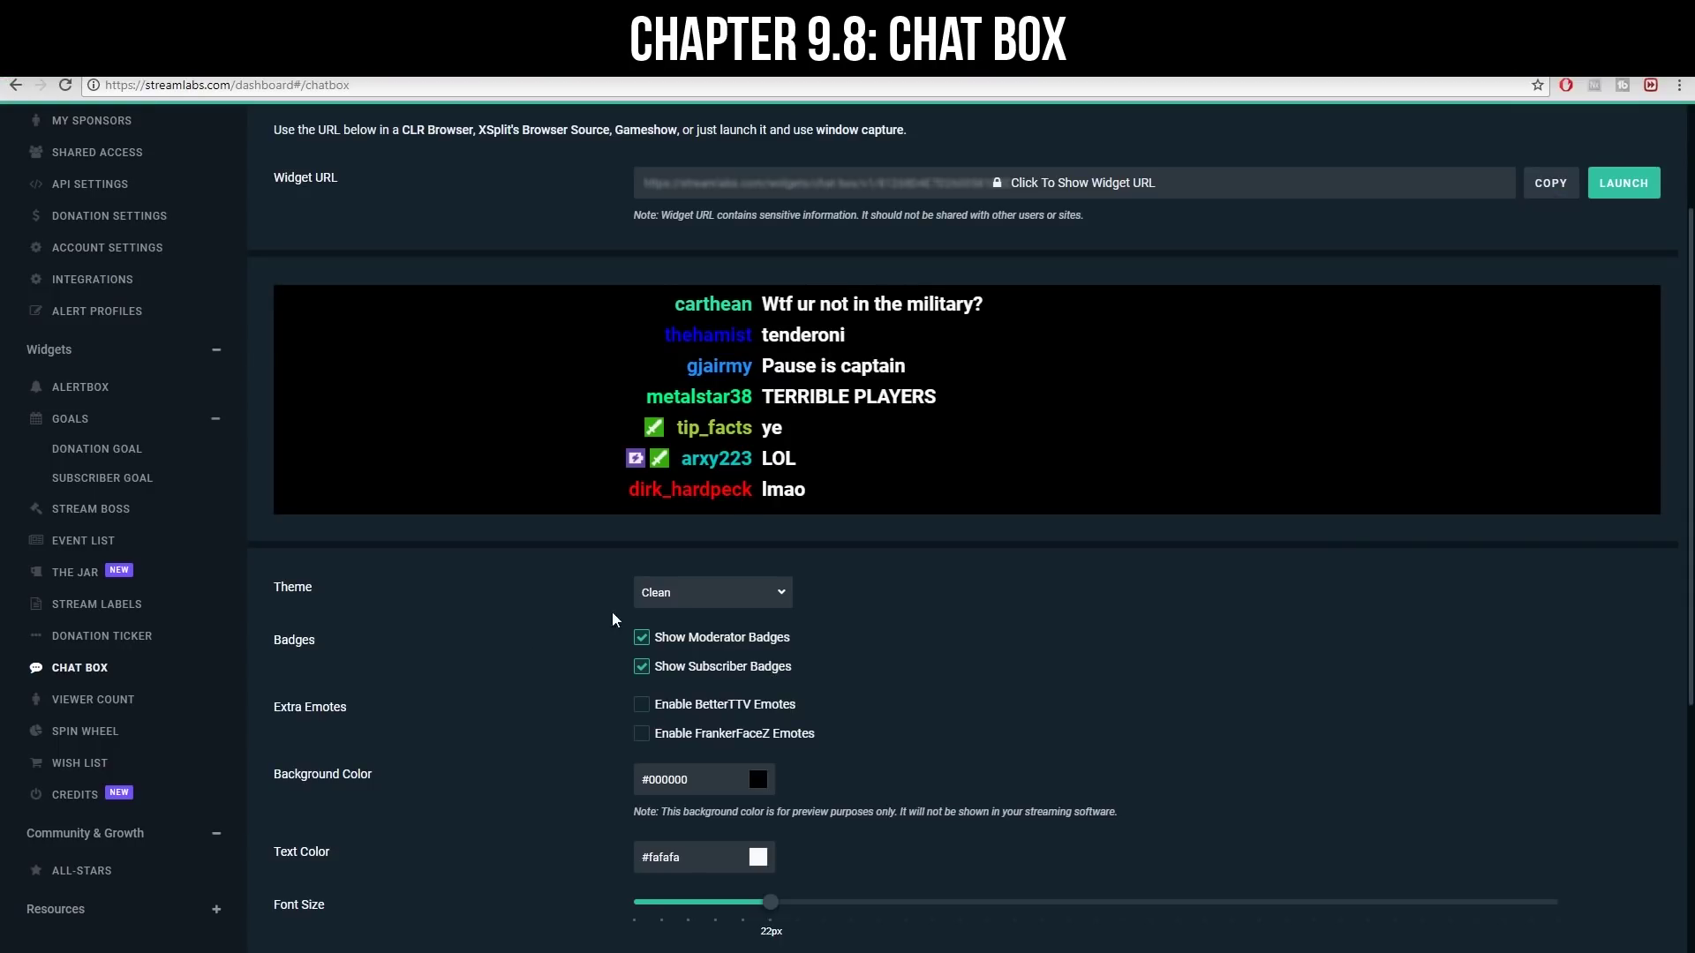
left_click(682, 595)
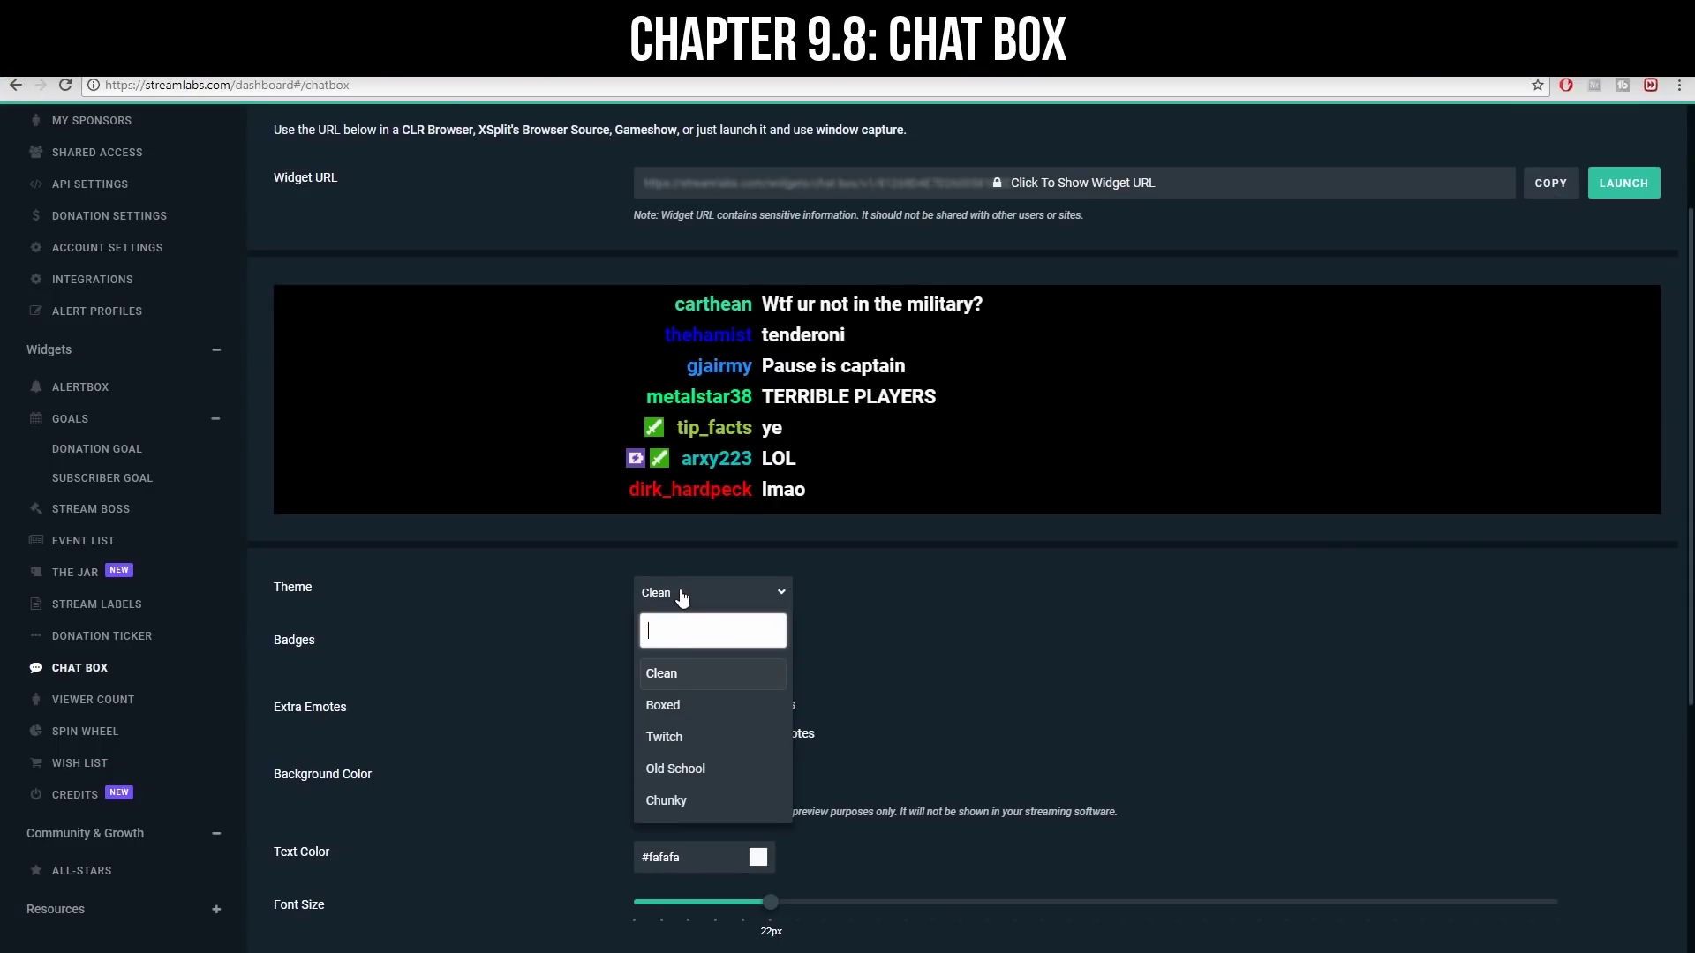
left_click(680, 704)
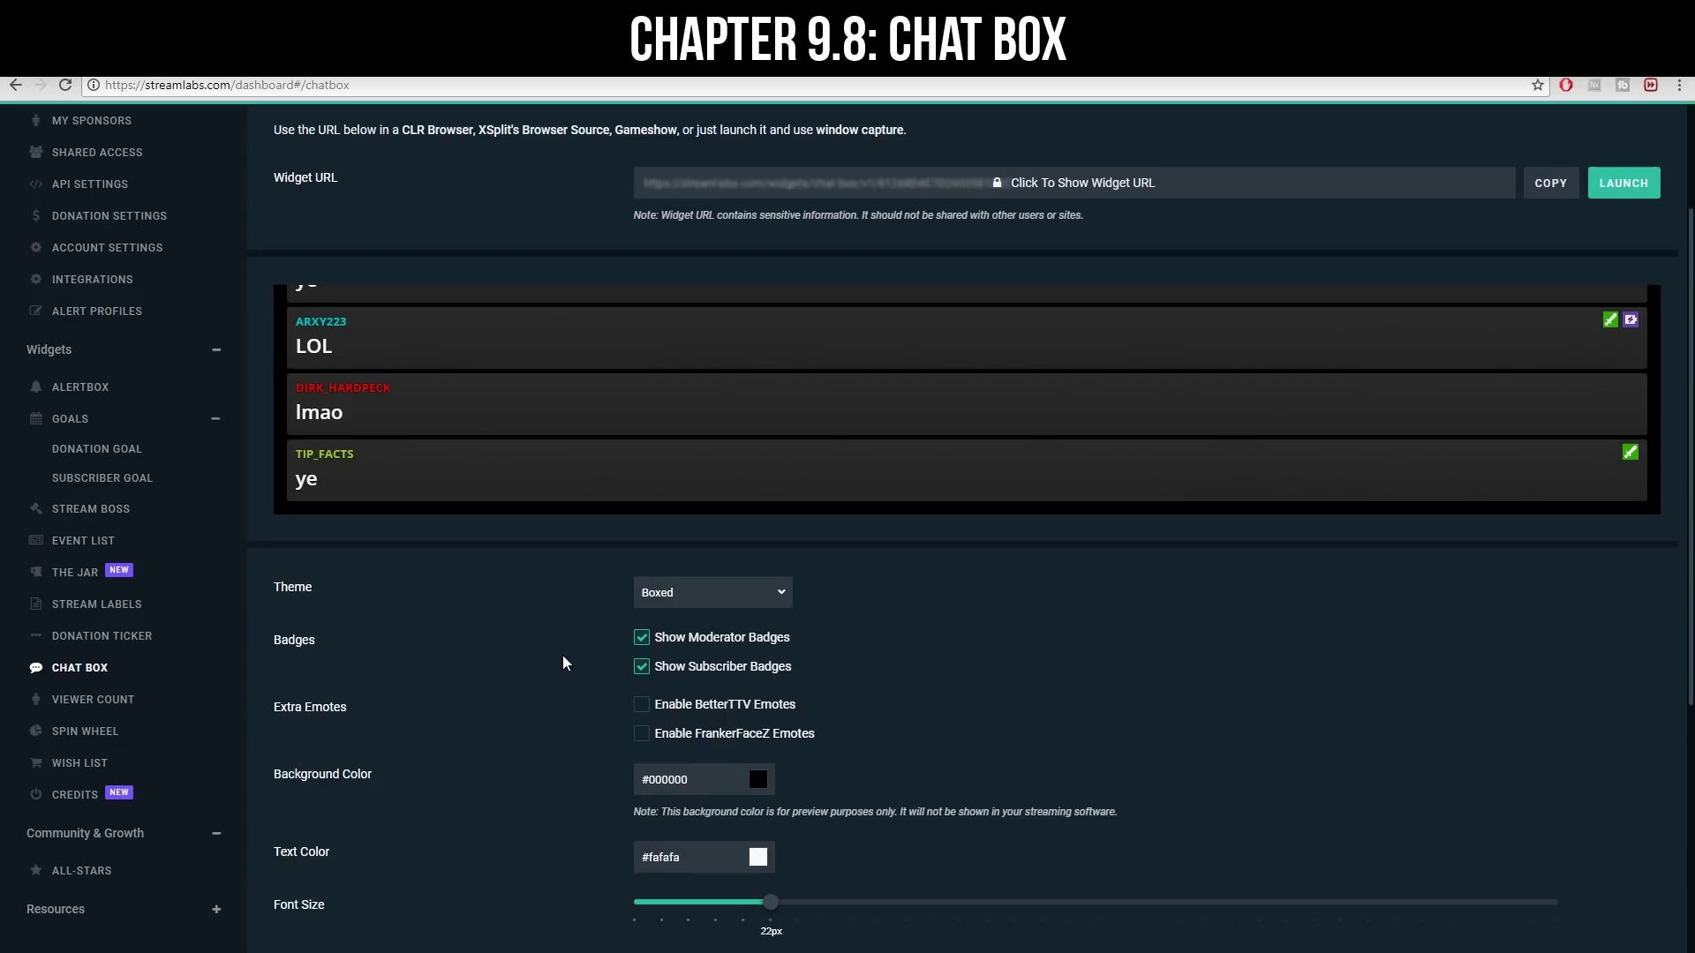
left_click(717, 603)
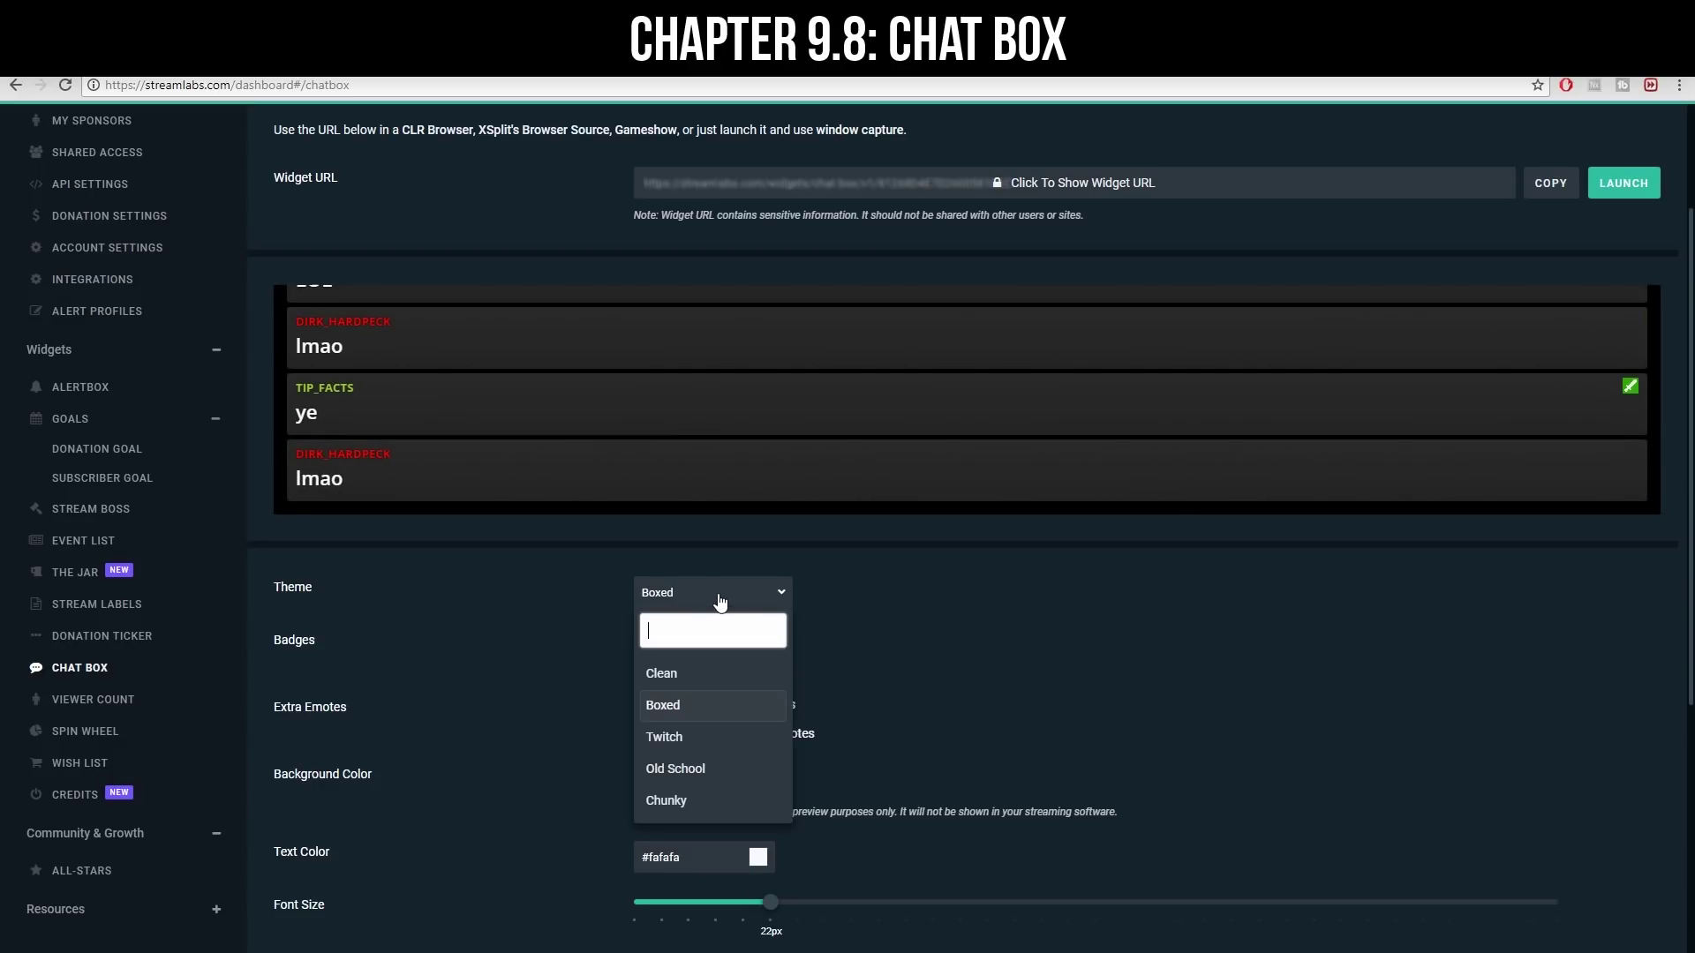
left_click(703, 741)
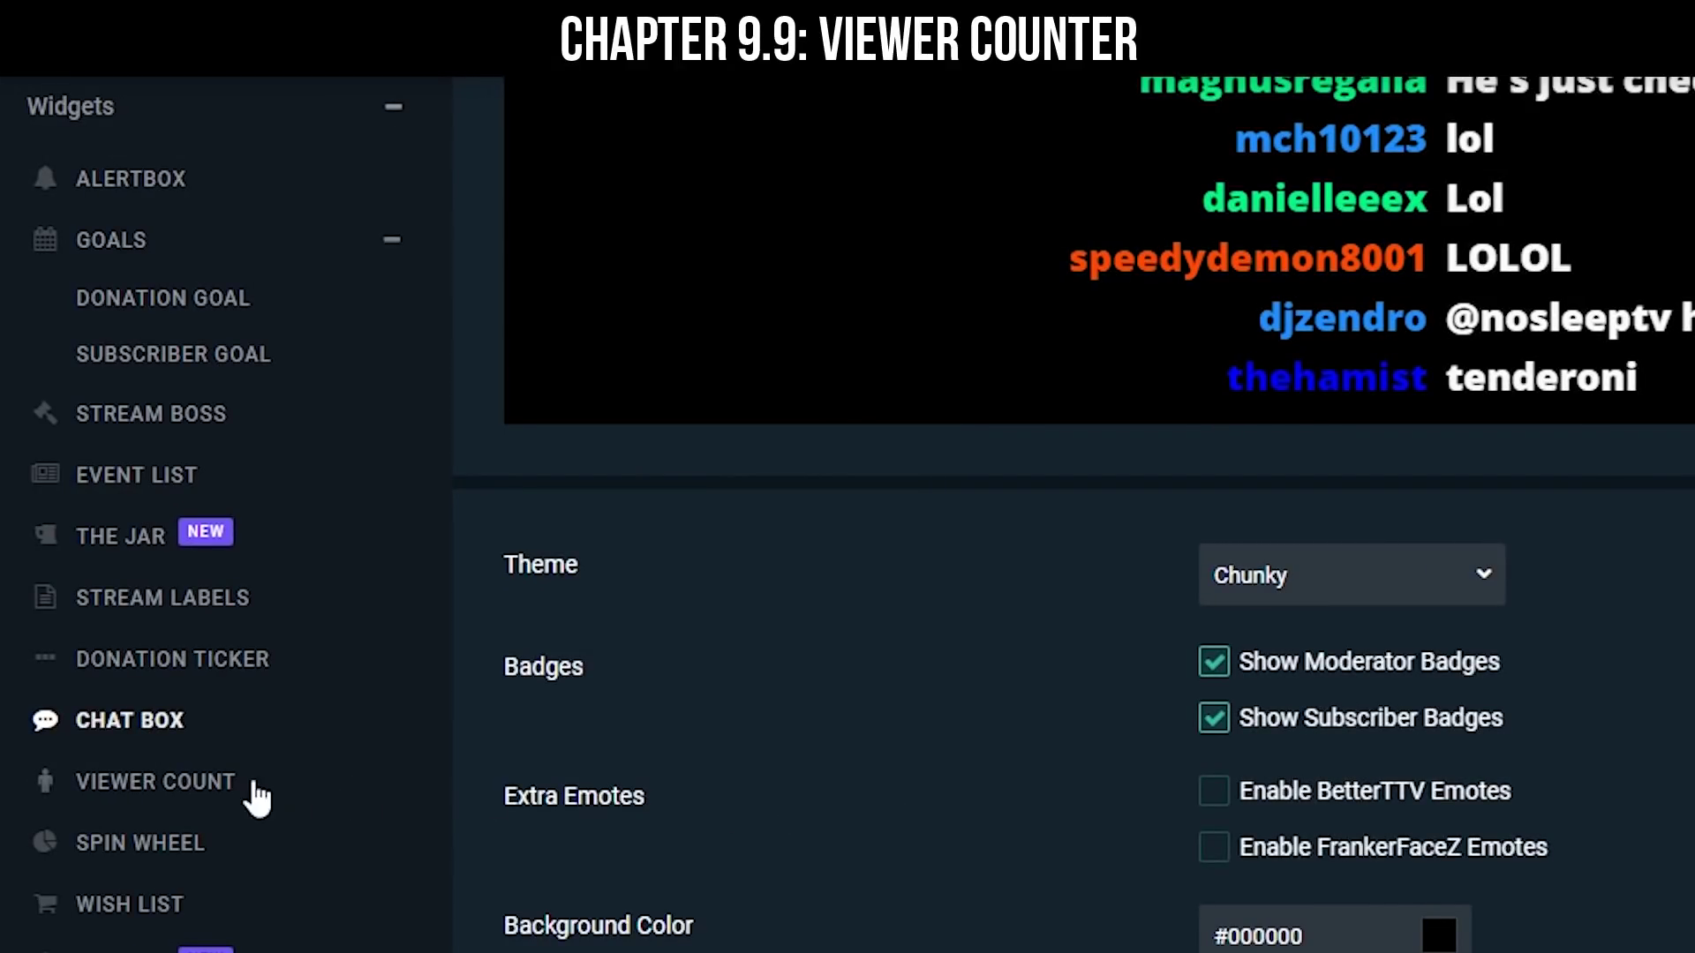
- Try the Twitch Viewers option in the Viewer Count widget, and examine the Spin Wheel widget's categories and section weights
left_click(144, 792)
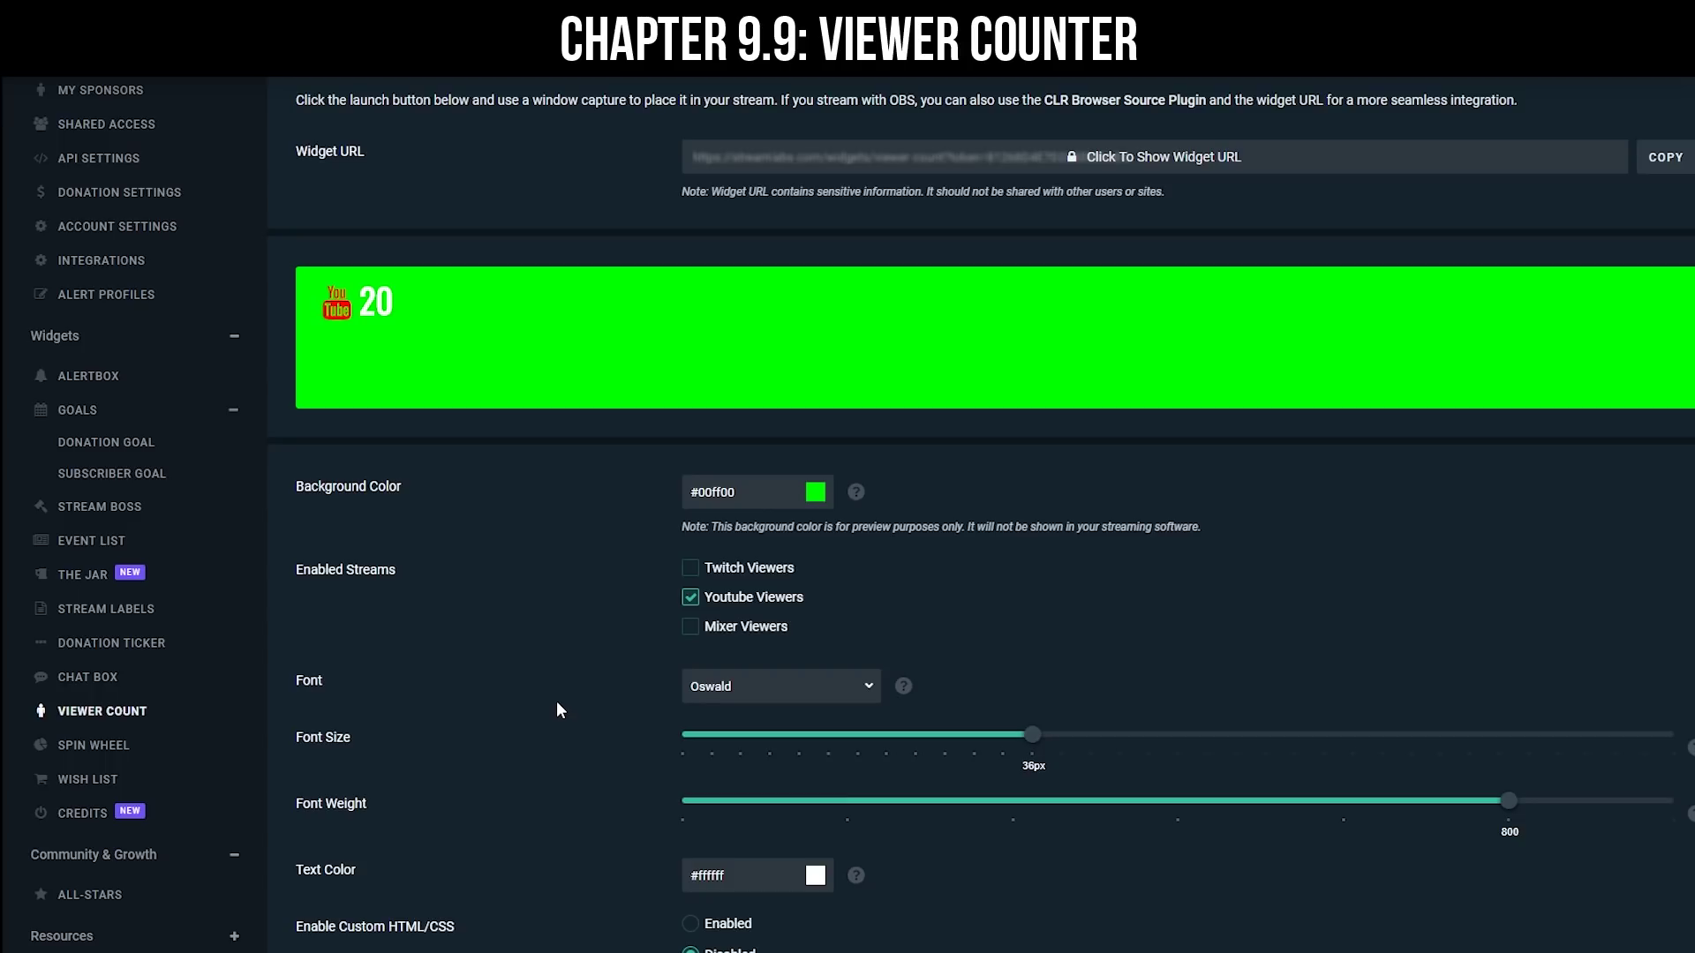
left_click(692, 571)
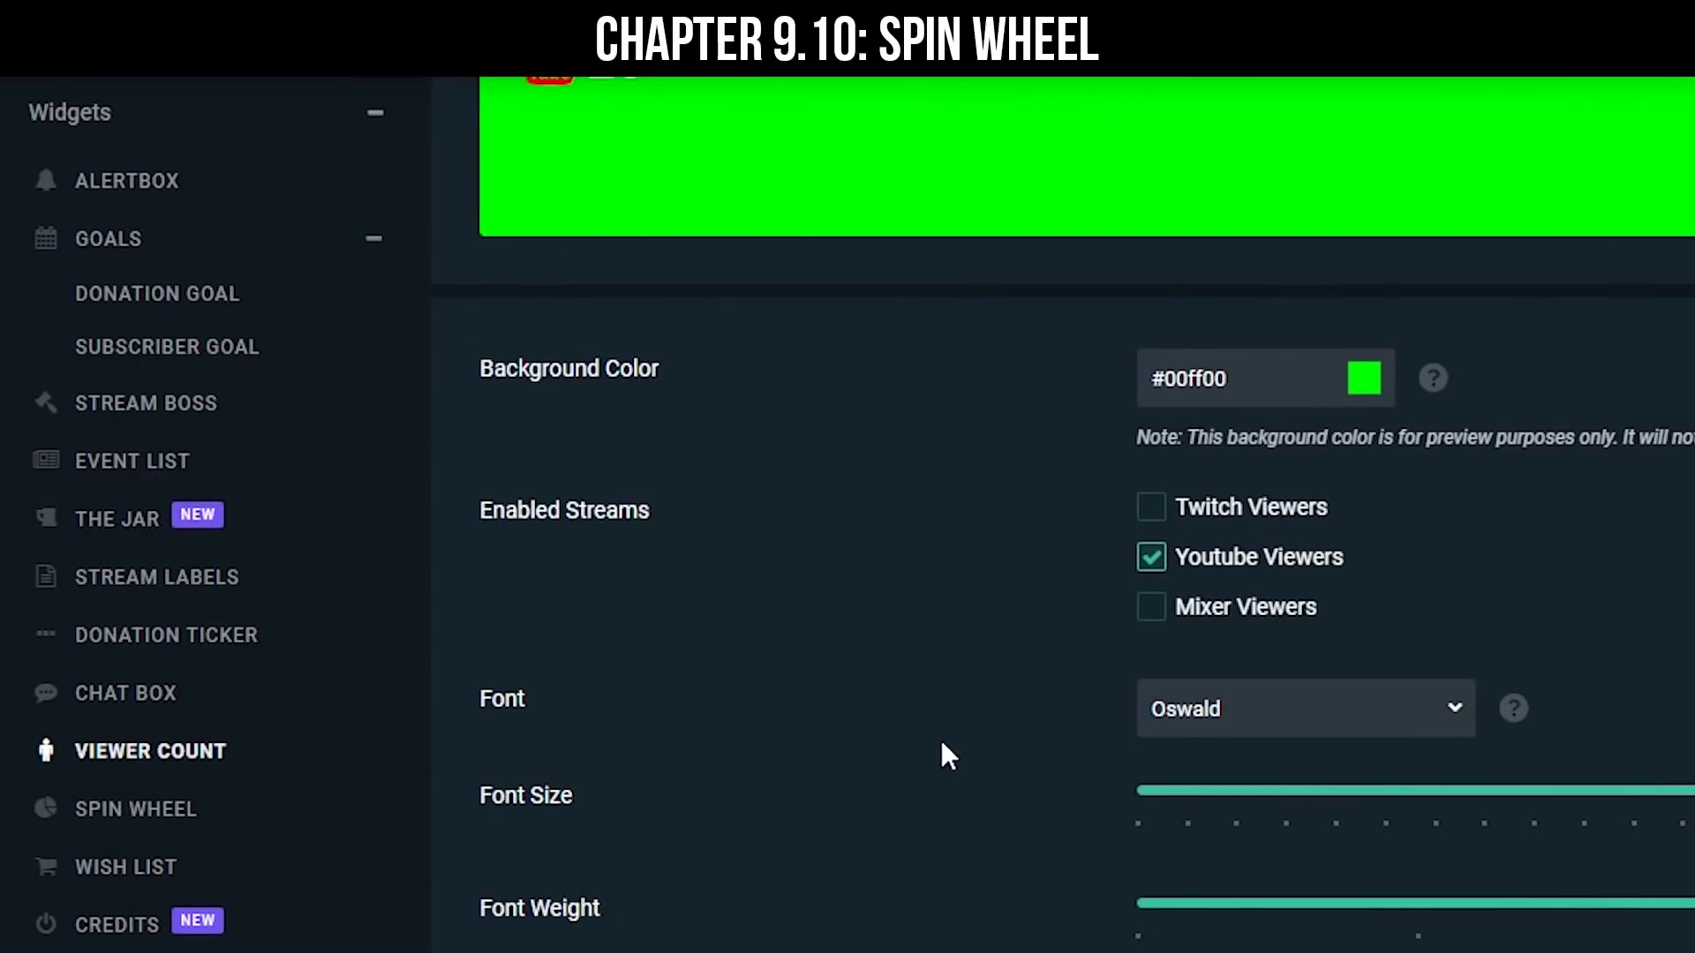
left_click(148, 810)
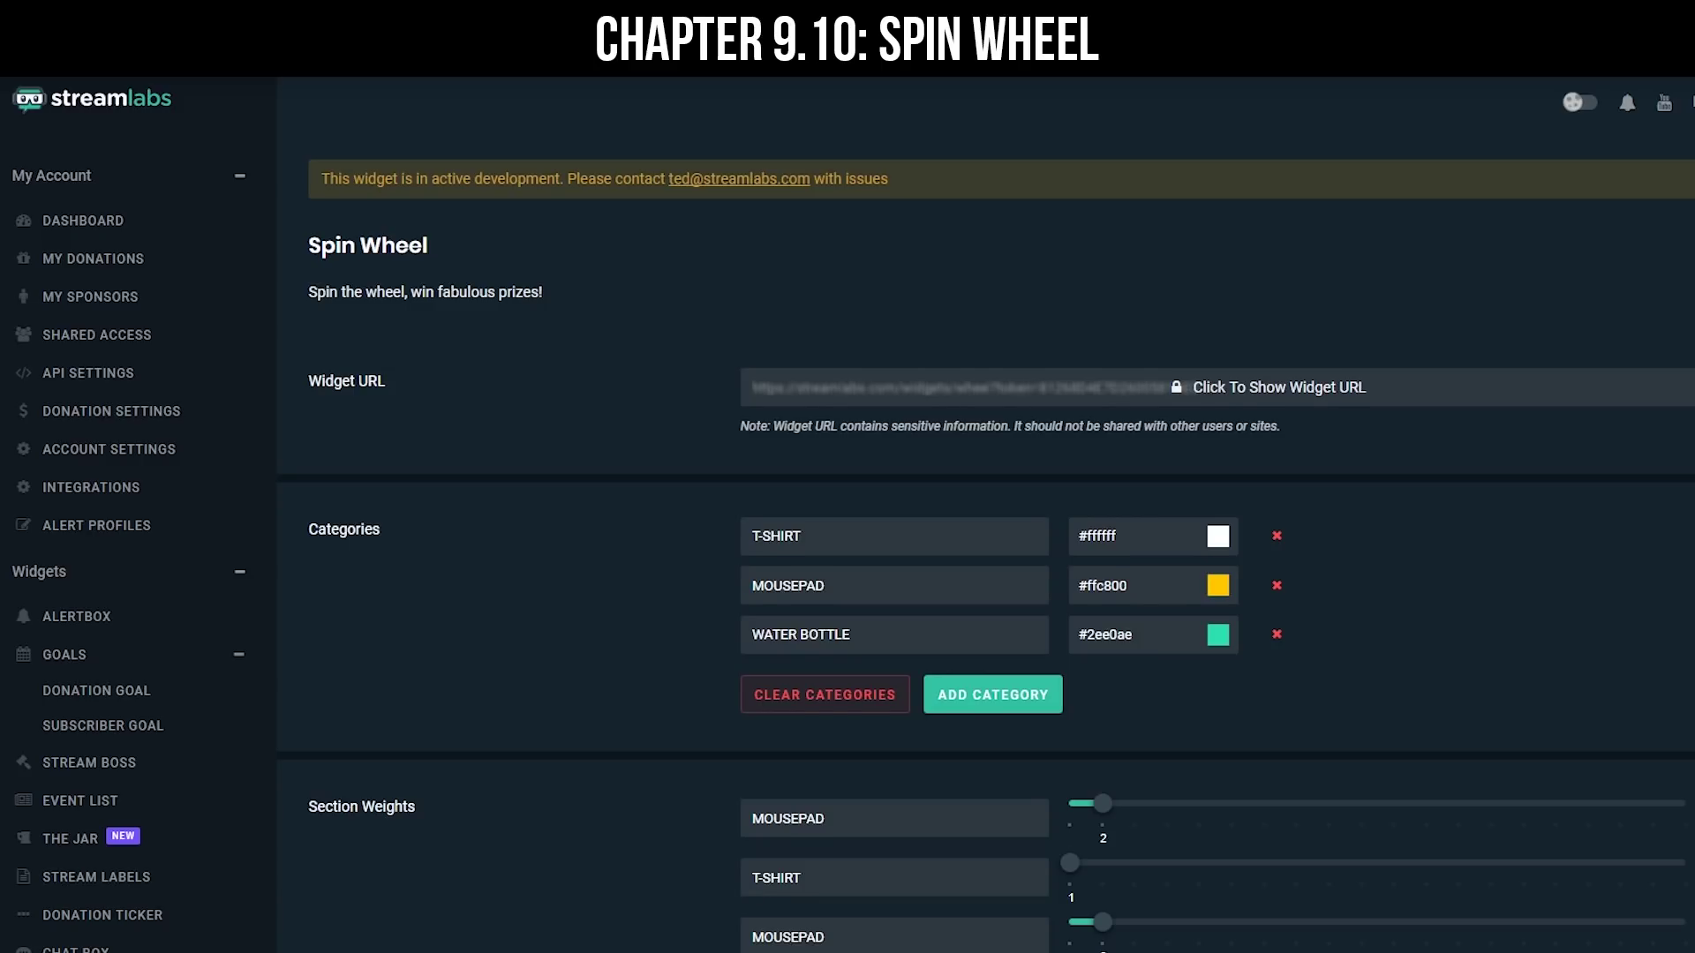
scroll(984, 515, "down", 4)
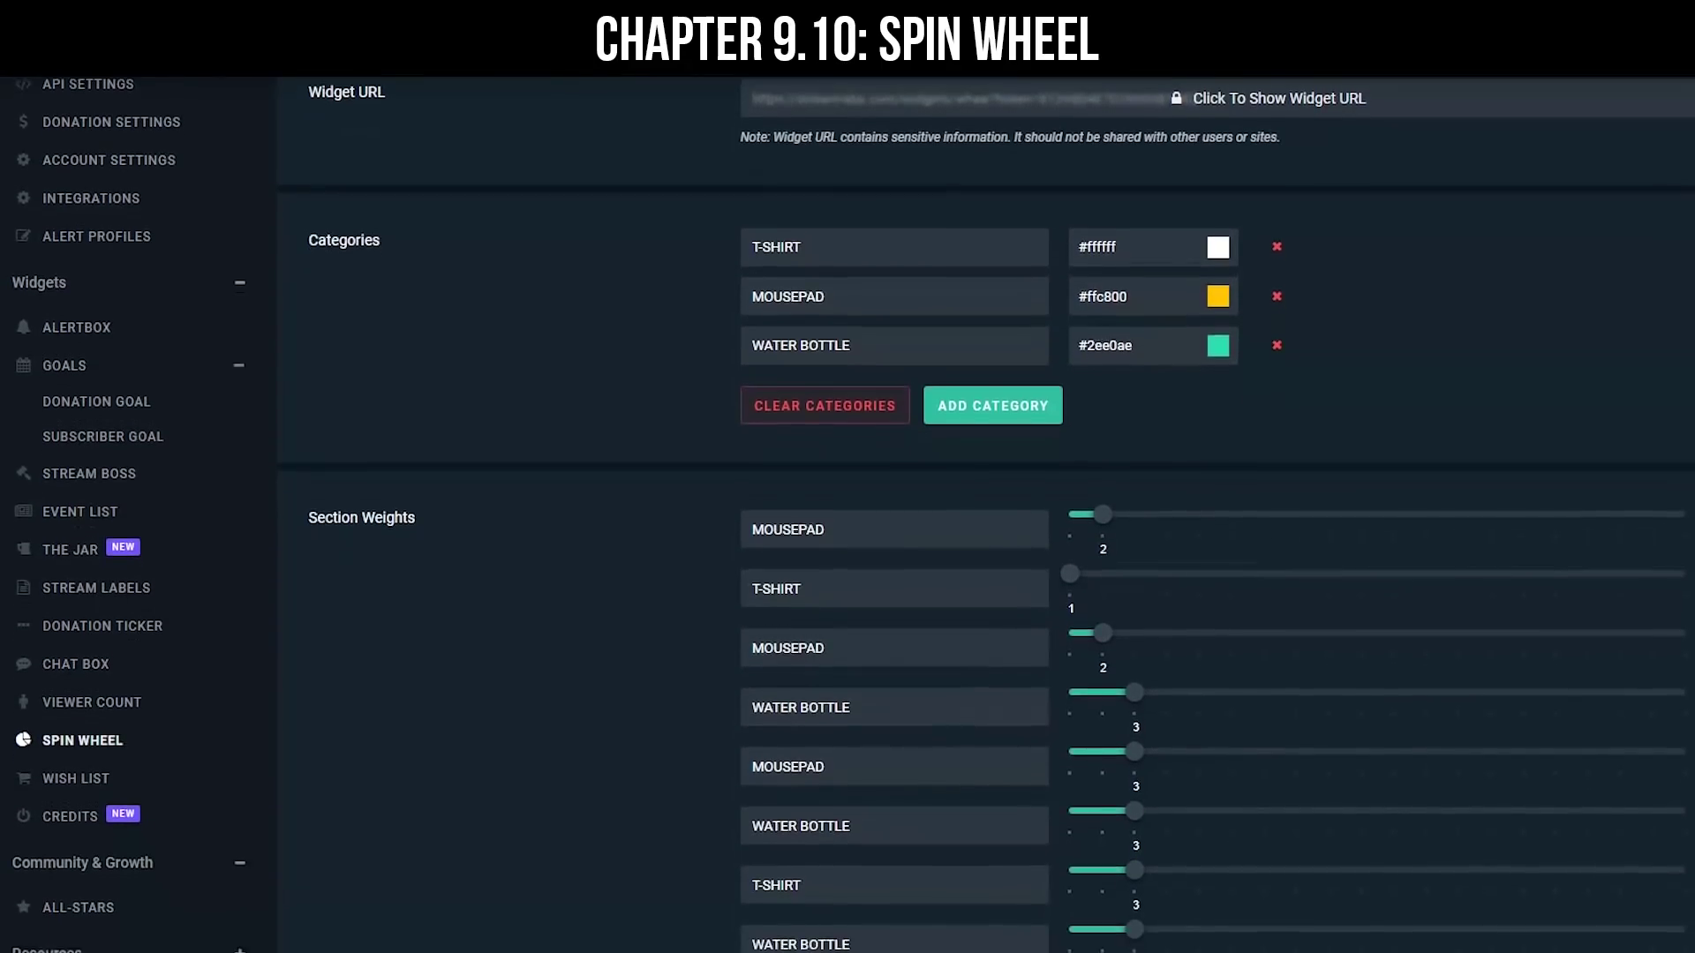
scroll(984, 515, "down", 1)
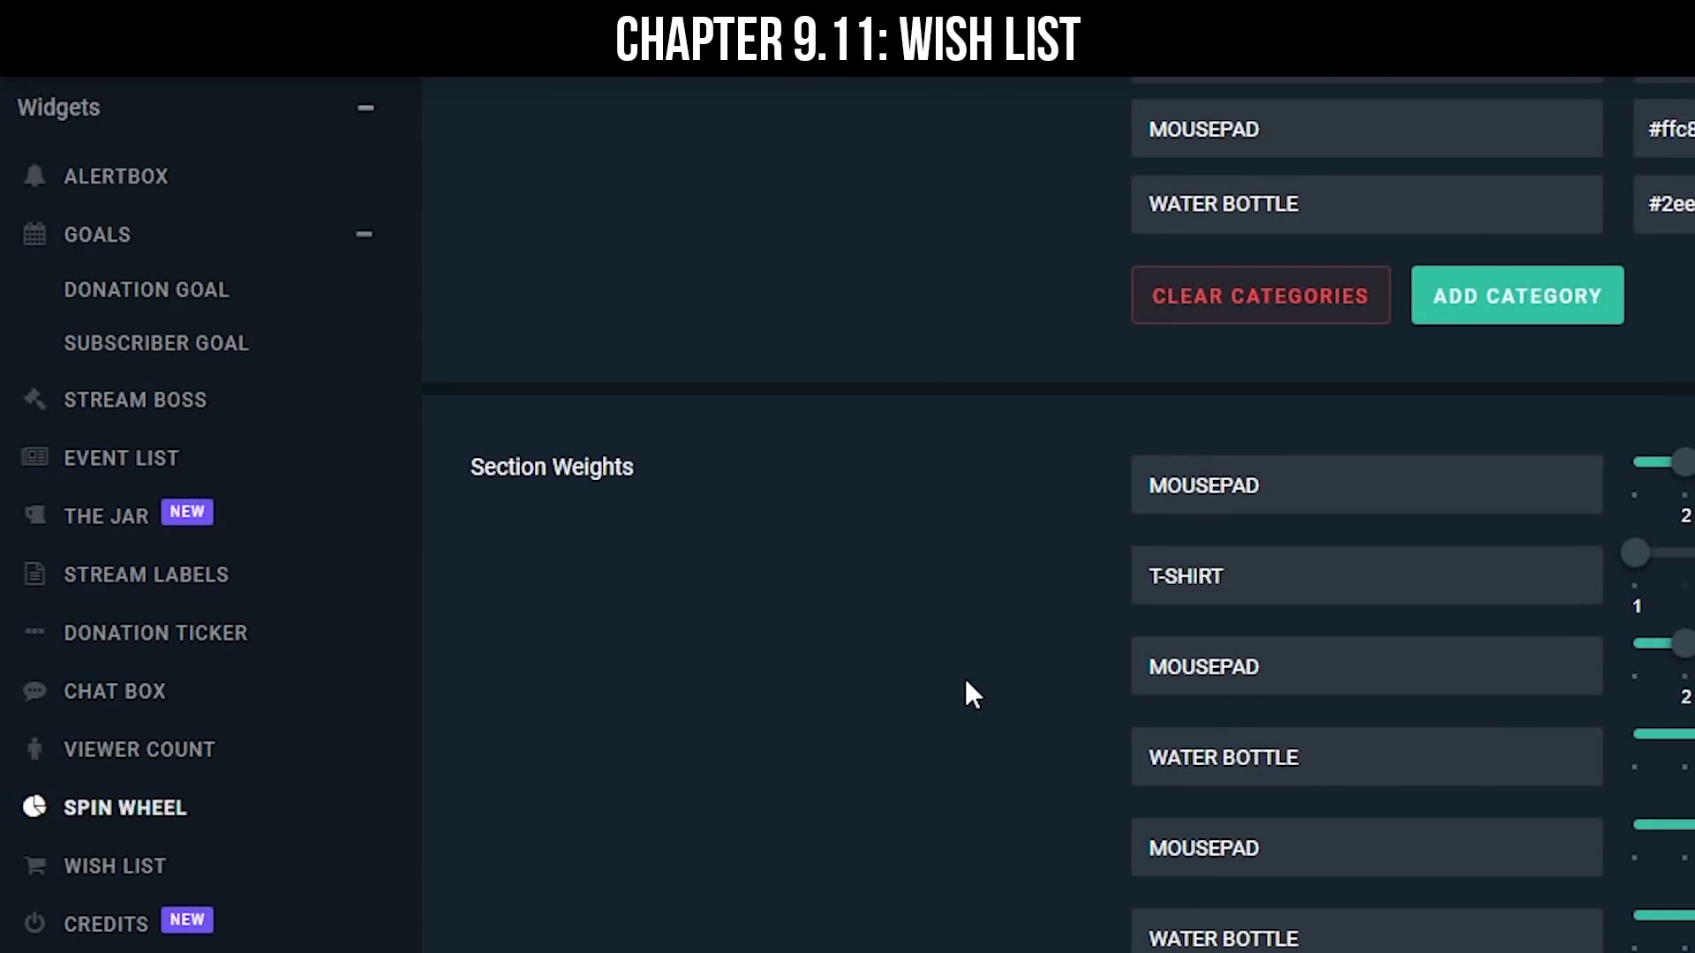
- Open the Wish List widget and look through the existing wishlist items
left_click(39, 874)
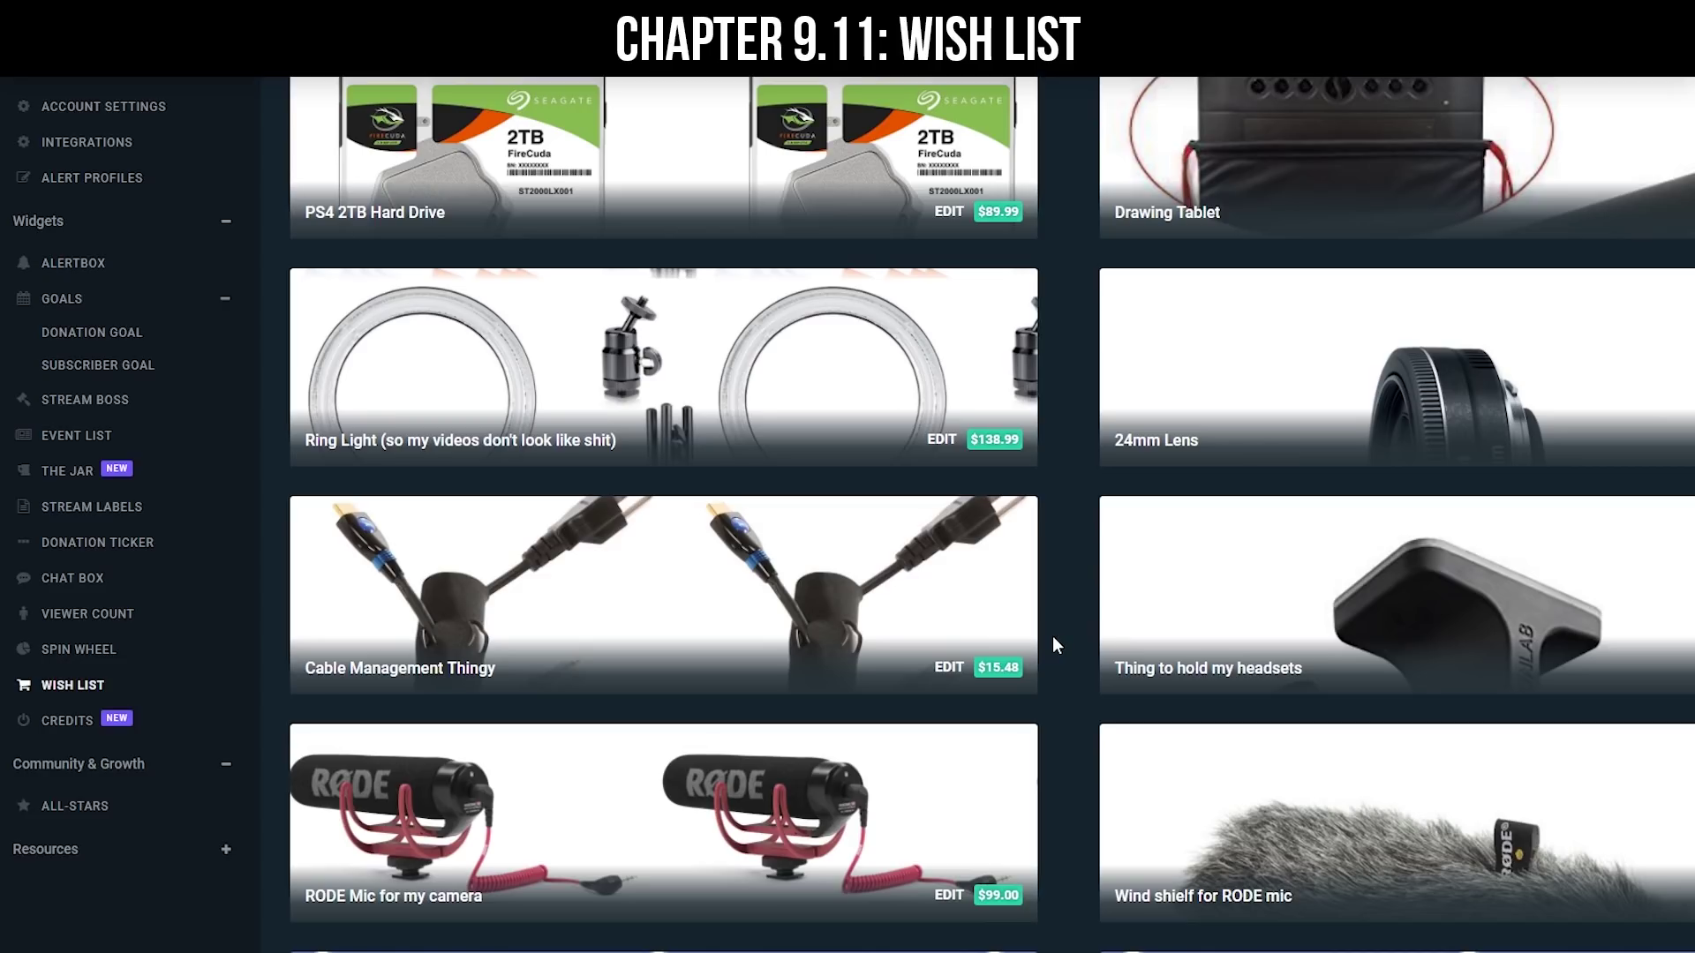
scroll(1052, 636, "up", 1)
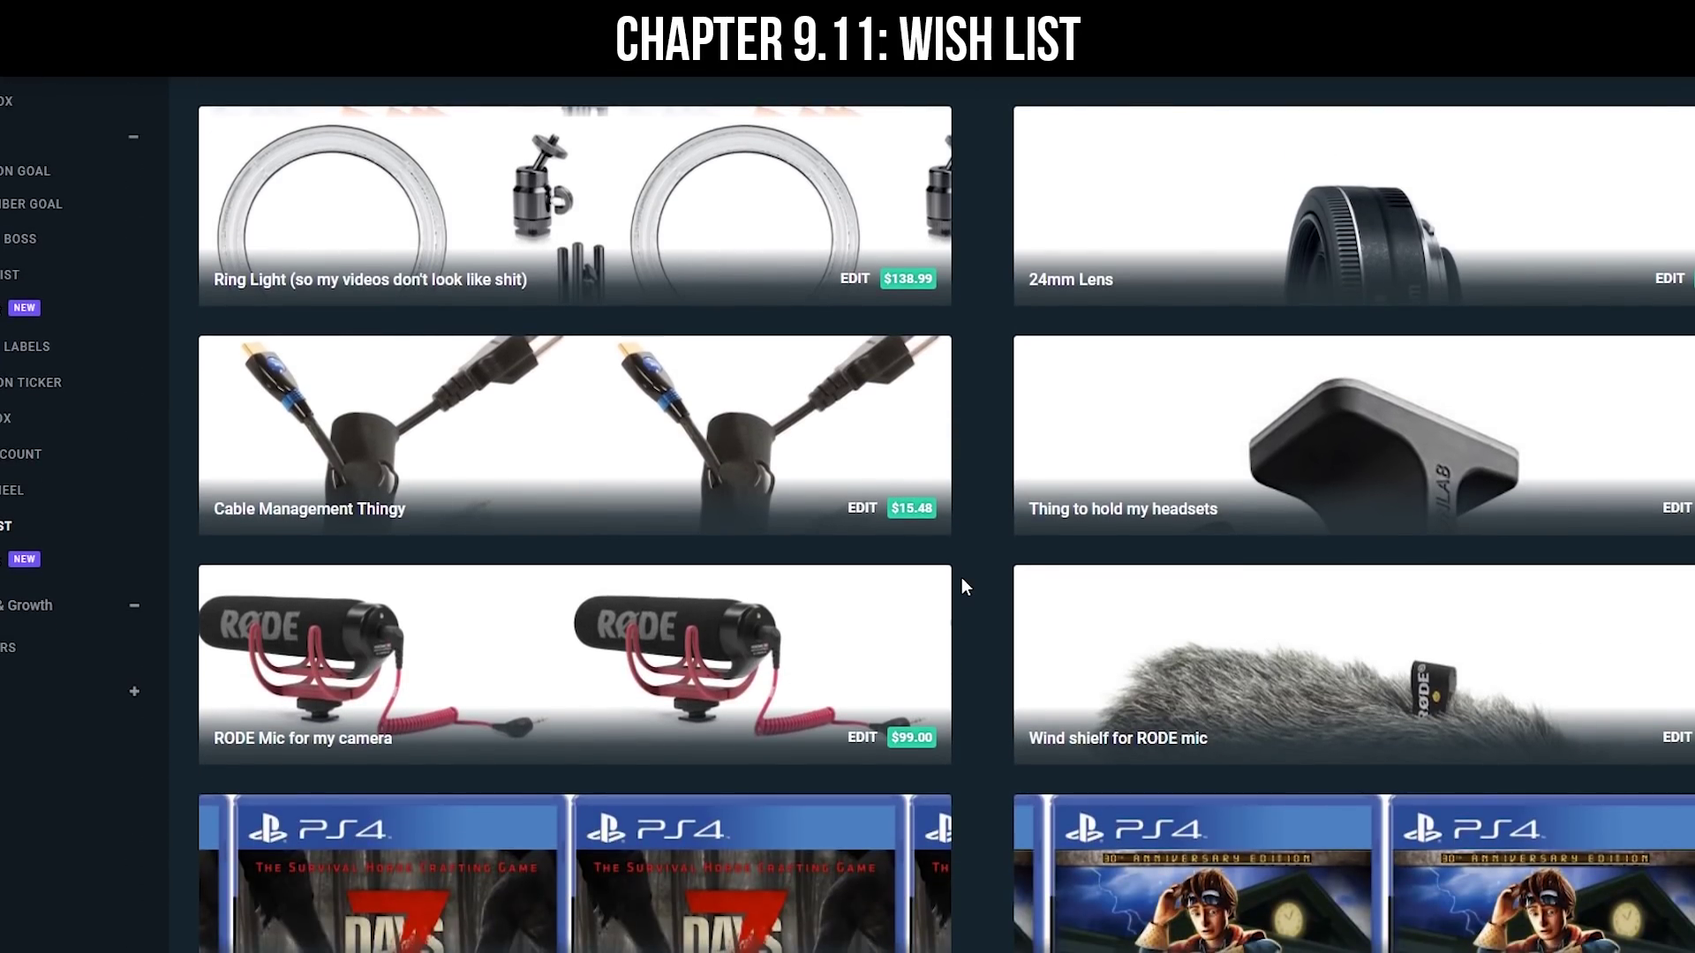
scroll(962, 579, "down", 3)
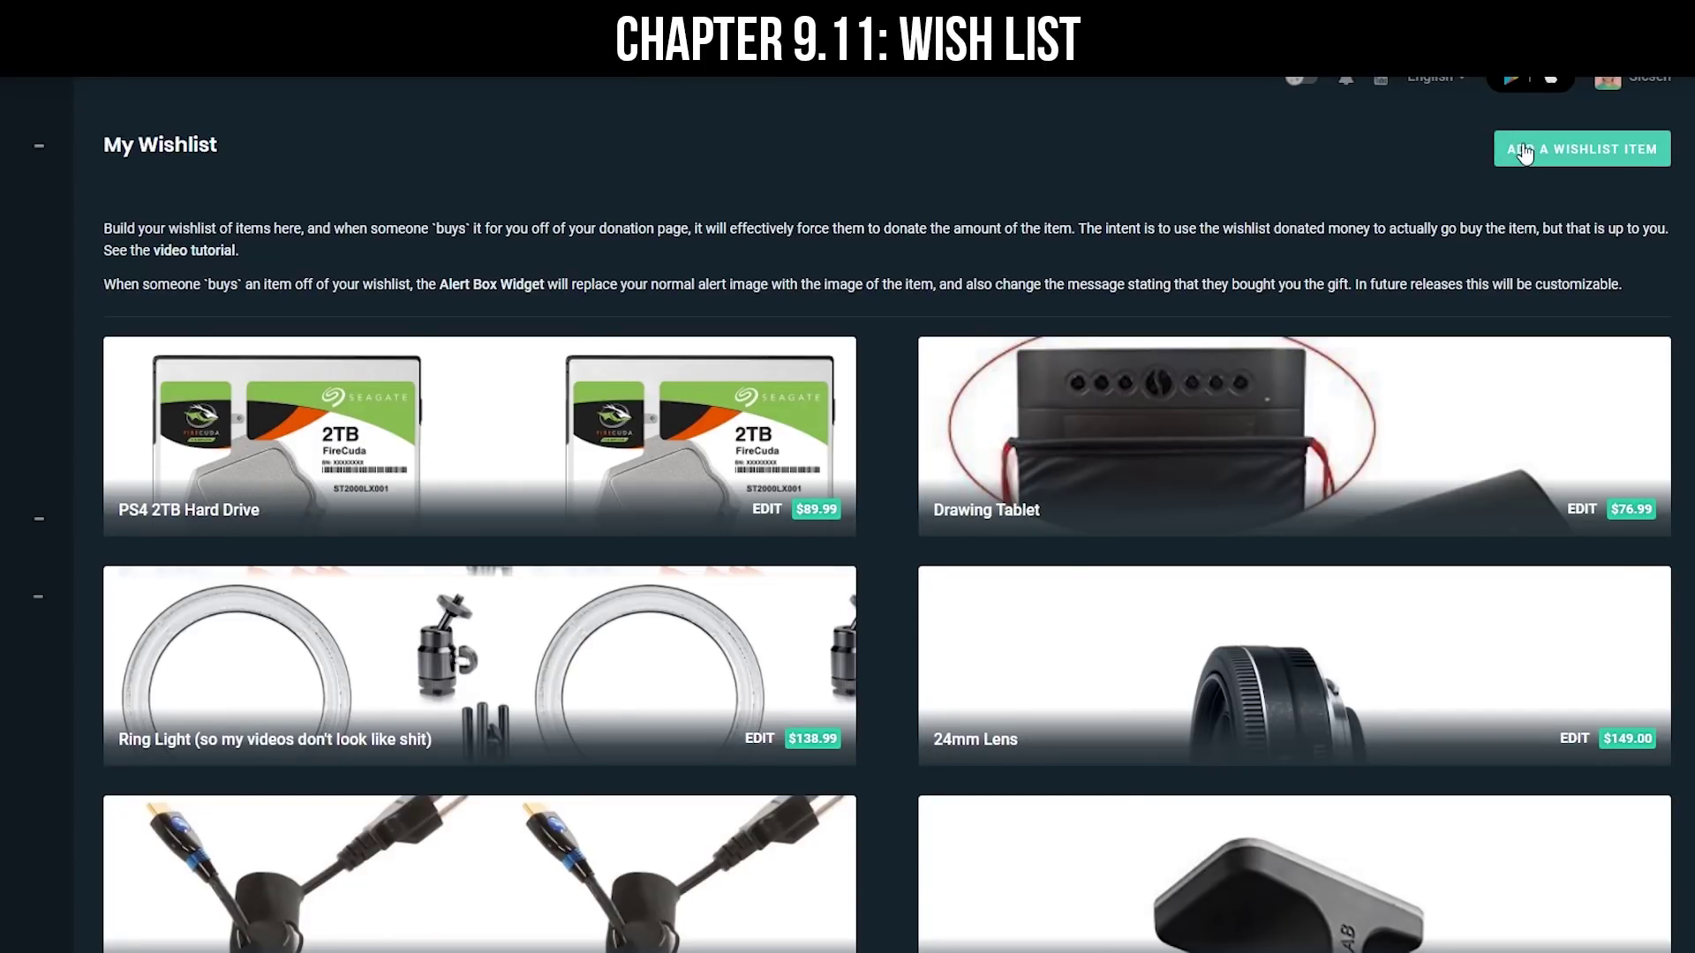
- Import the Funko POP Uncharted figure as a wishlist item from its Amazon URL, set its price to 6.99 USD and reposition its image
left_click(1524, 152)
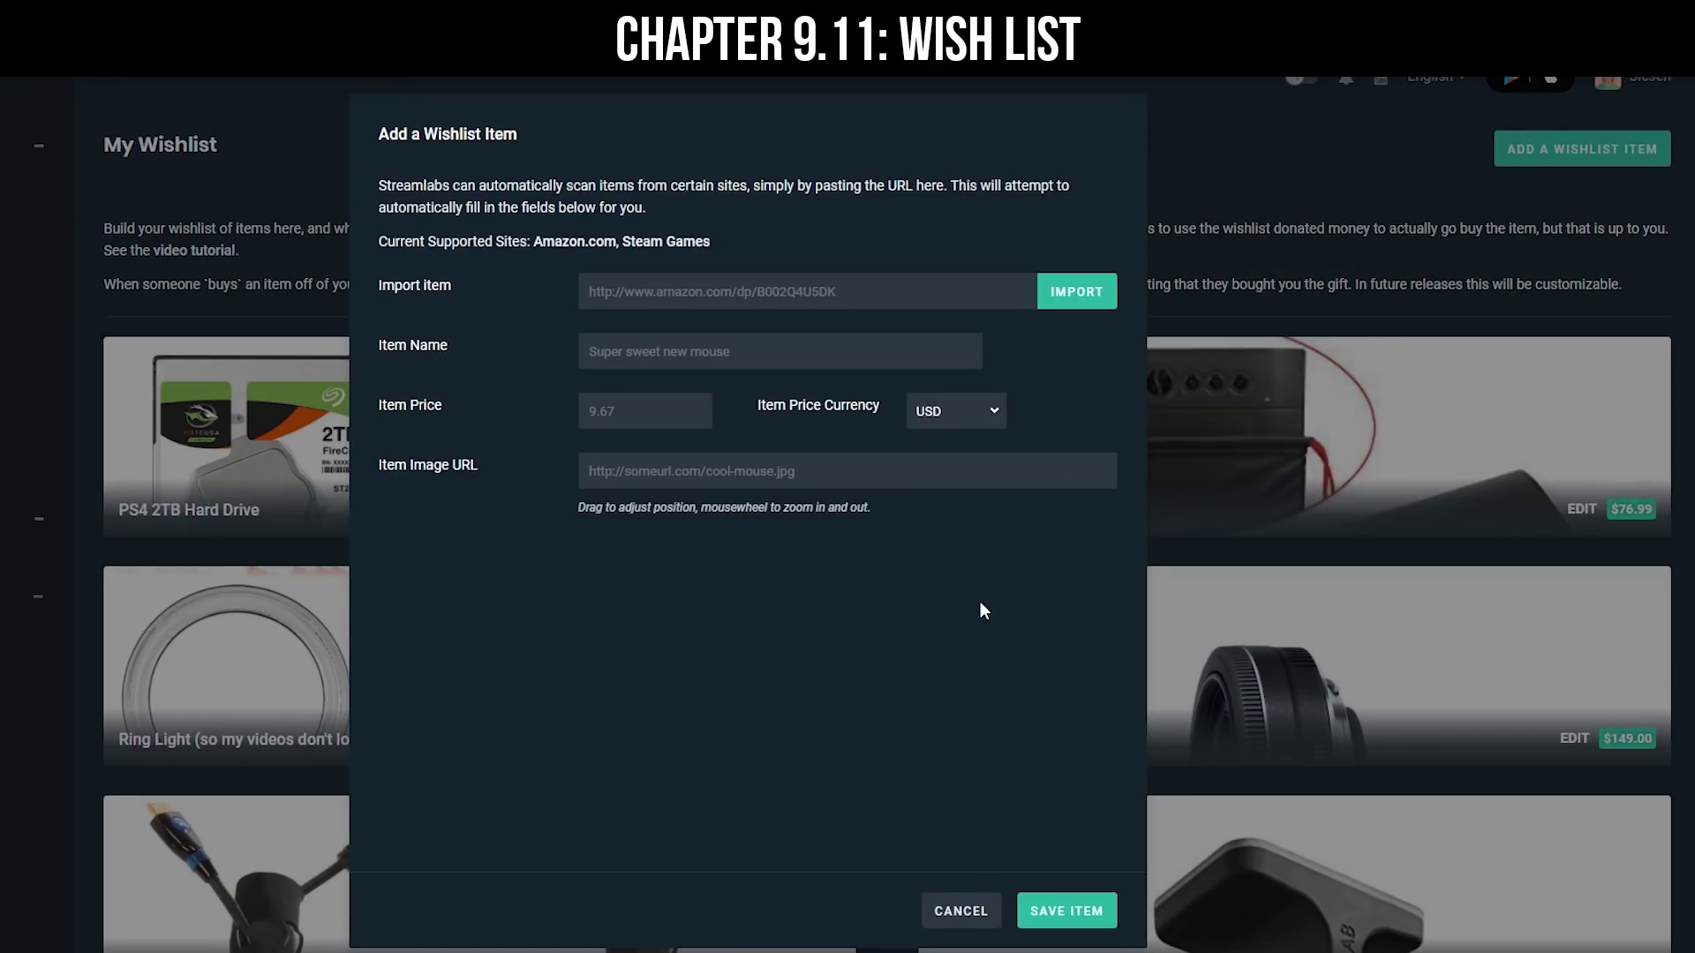
left_click(645, 294)
key("ctrl+v")
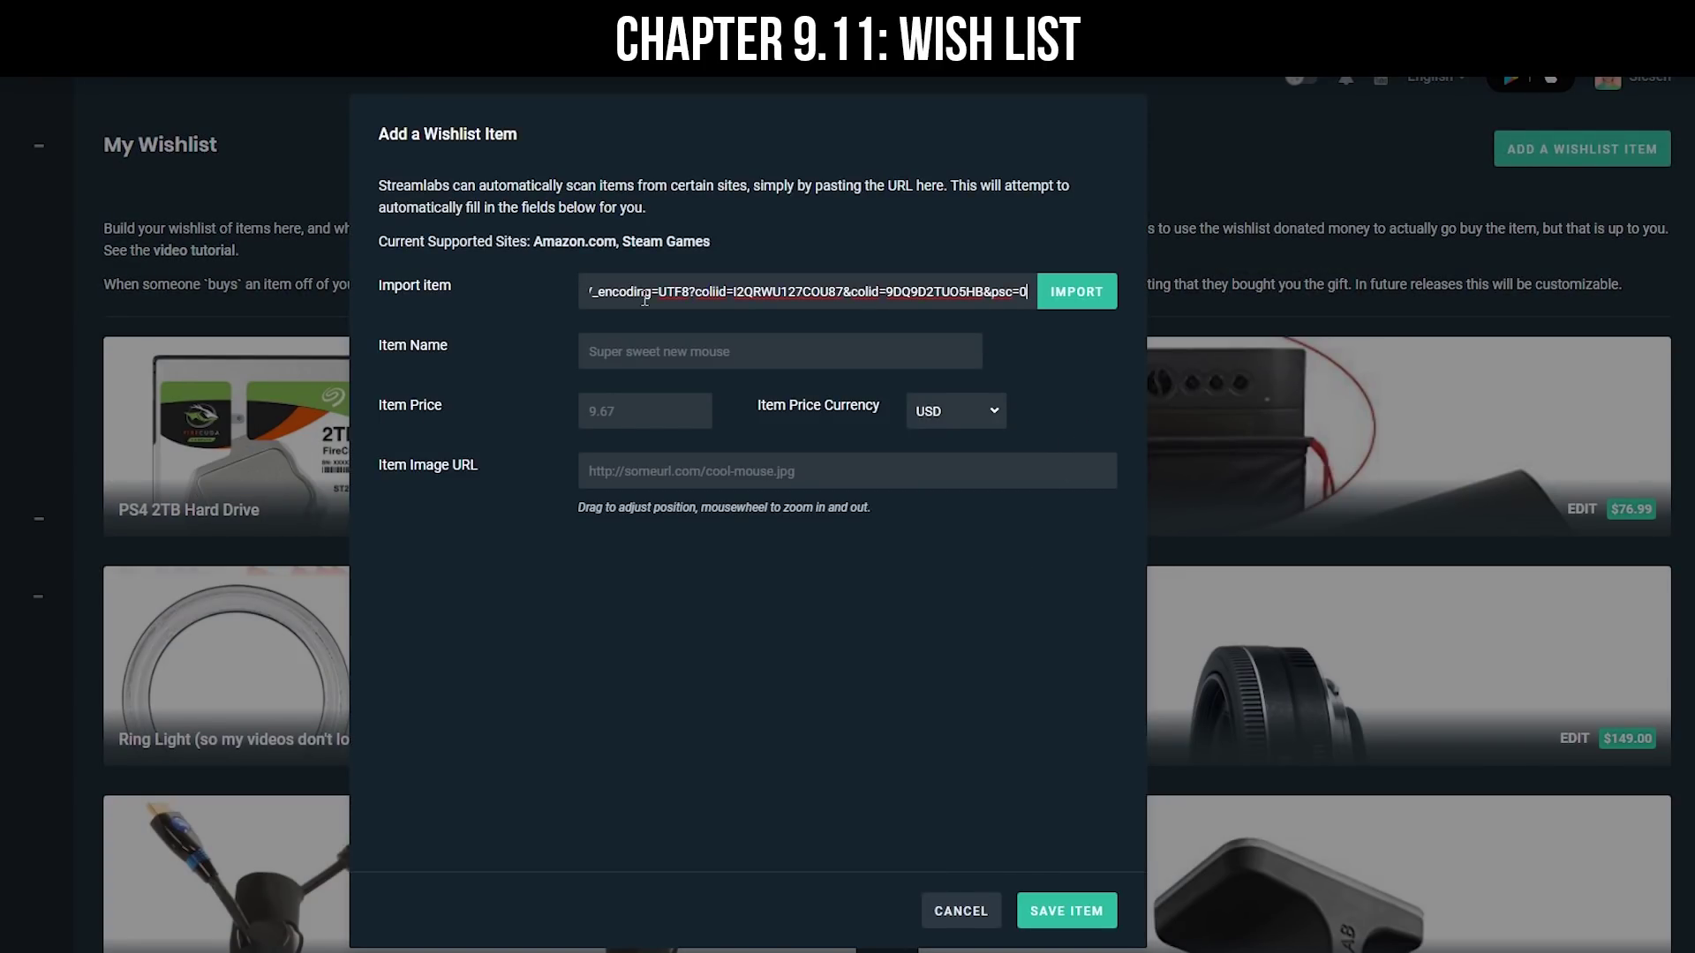
left_click(1076, 292)
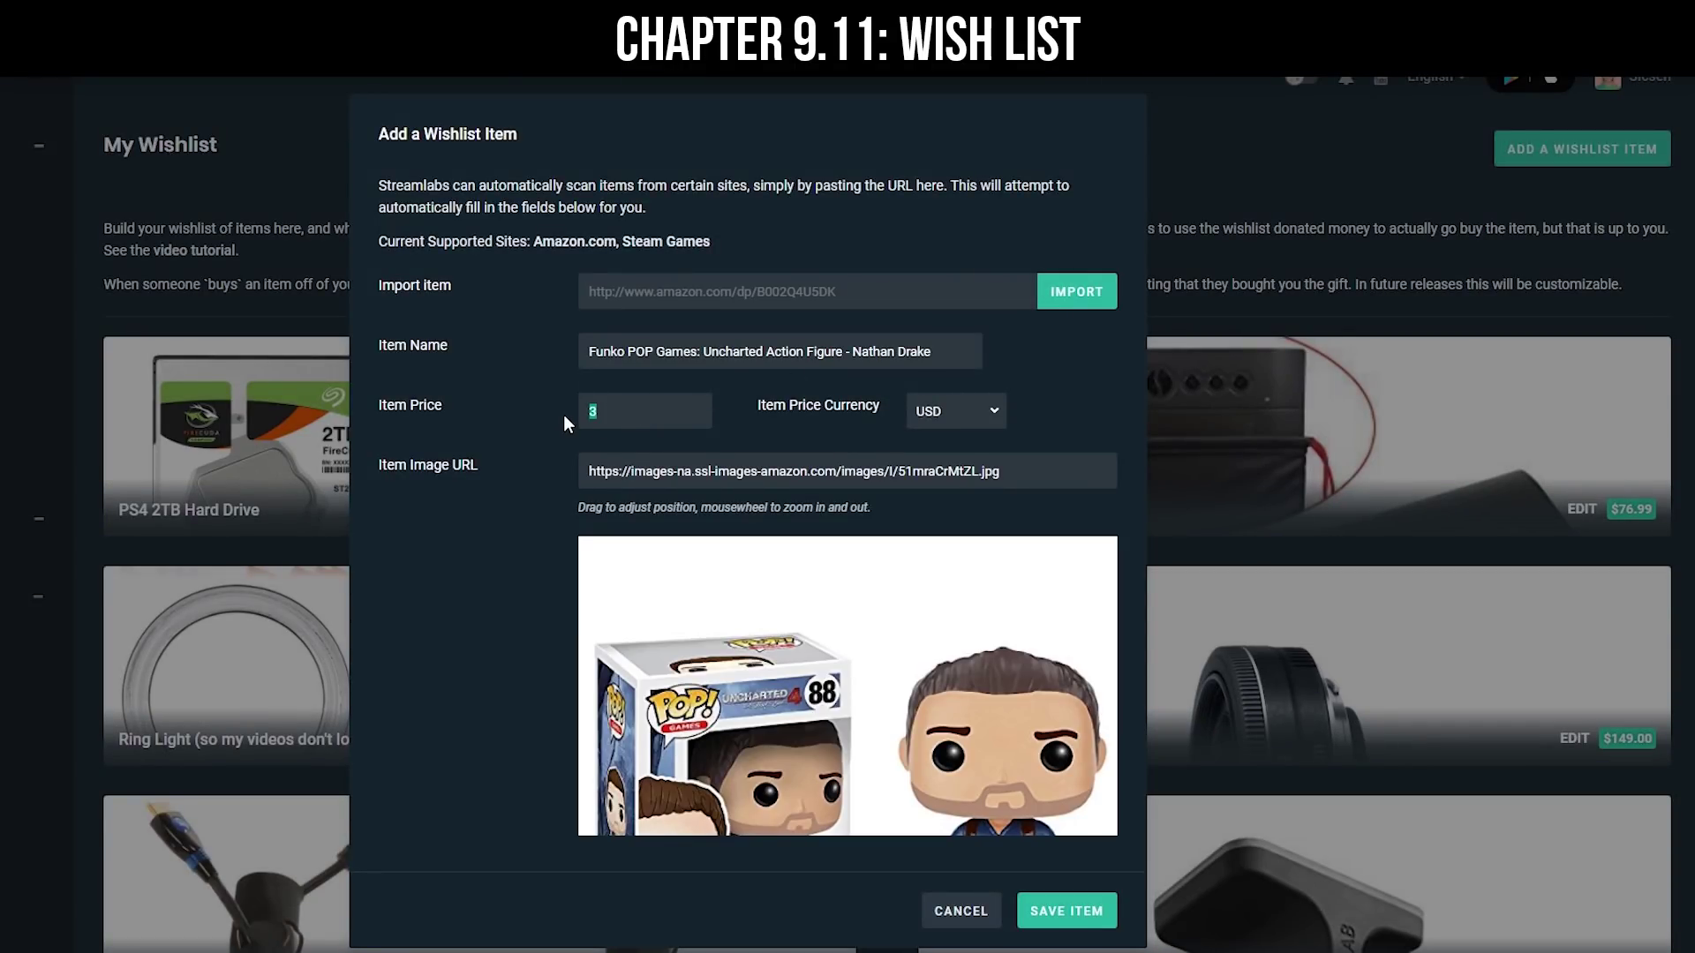
type("6.99")
left_click_drag(747, 748, 777, 631)
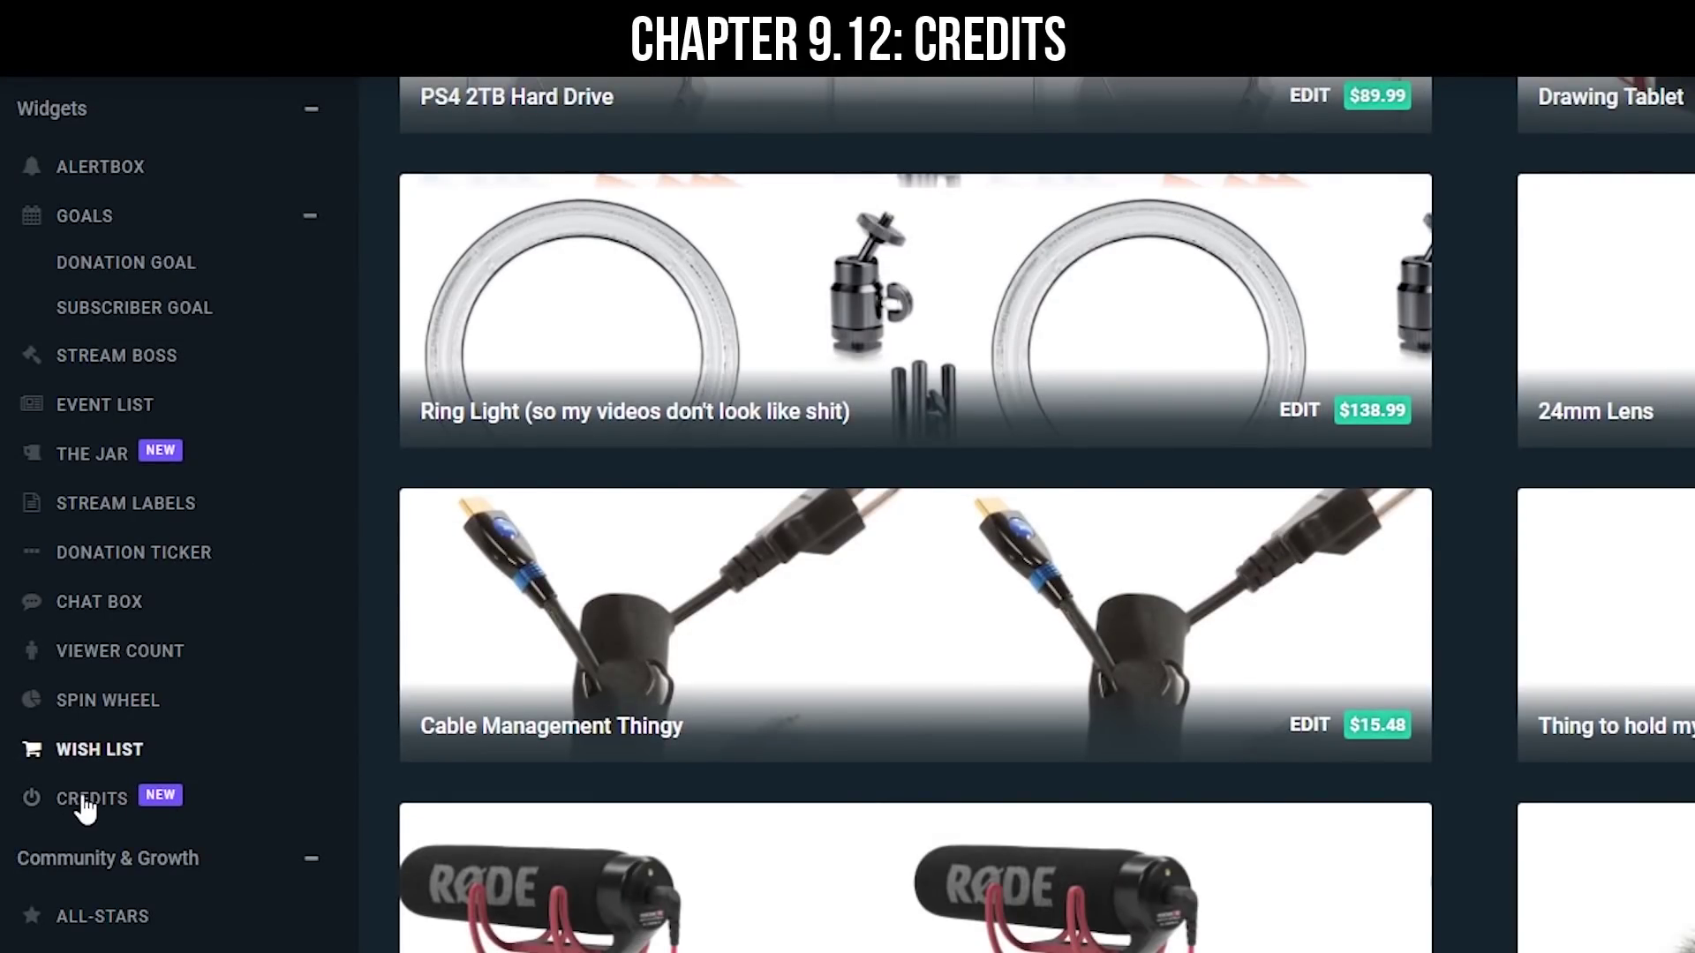
- Open the Credits widget, preview the Default theme, set the theme to Geometric and examine the remaining options
left_click(91, 799)
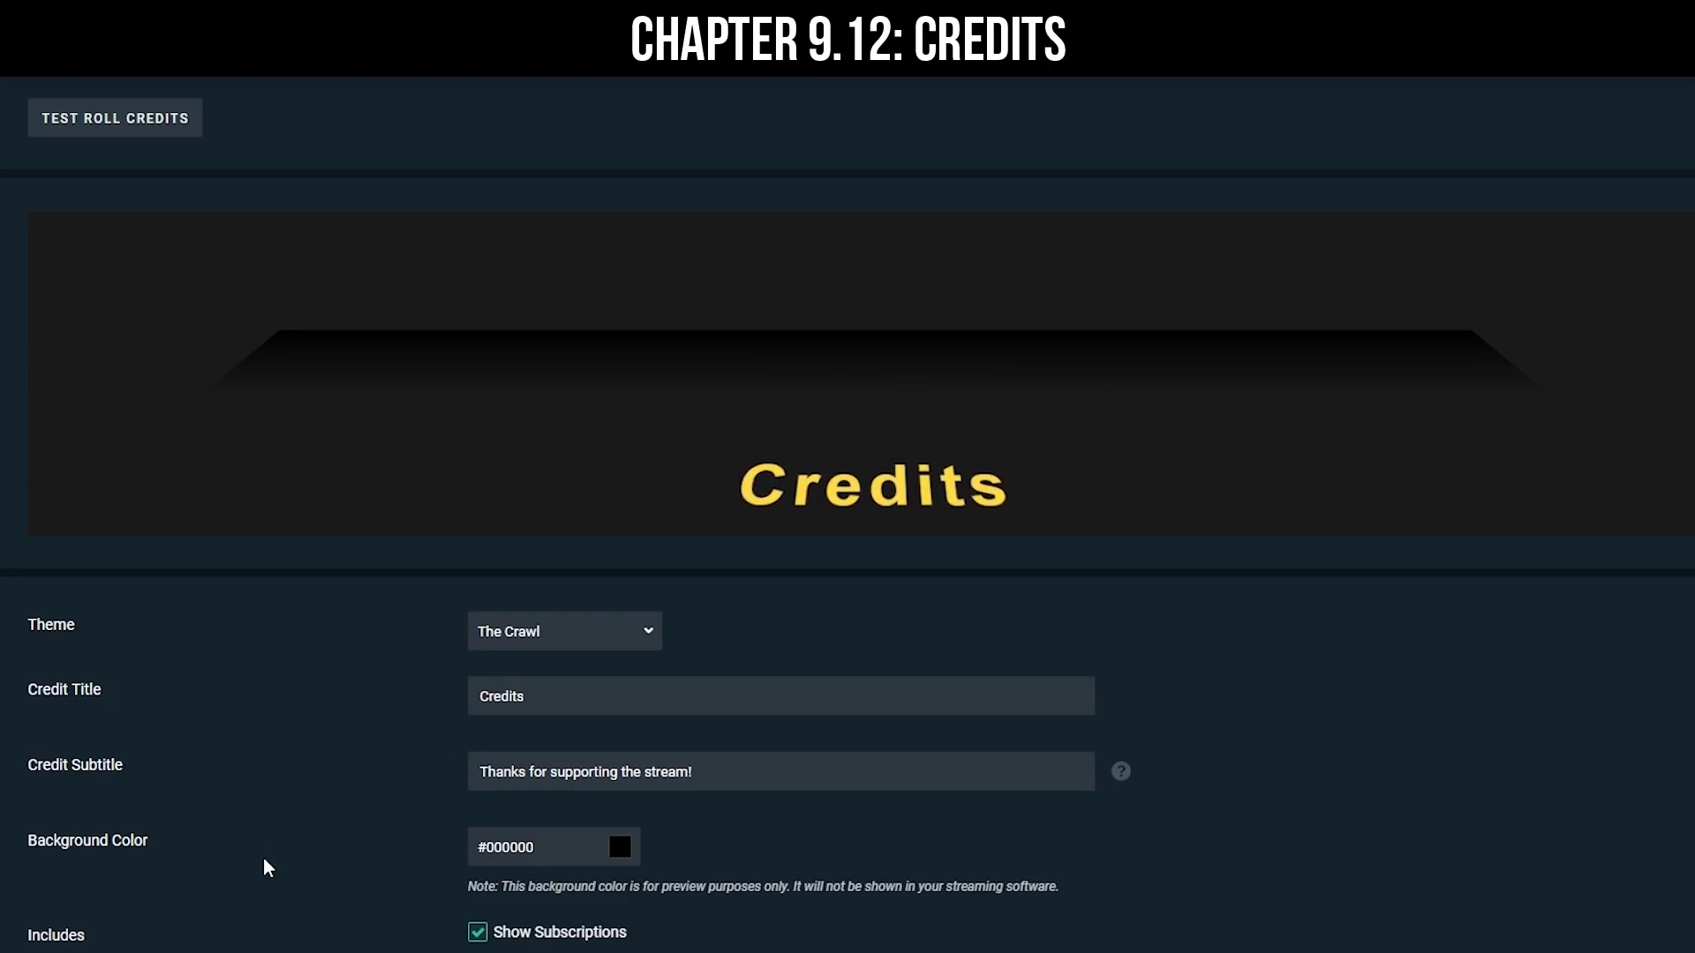
left_click(550, 643)
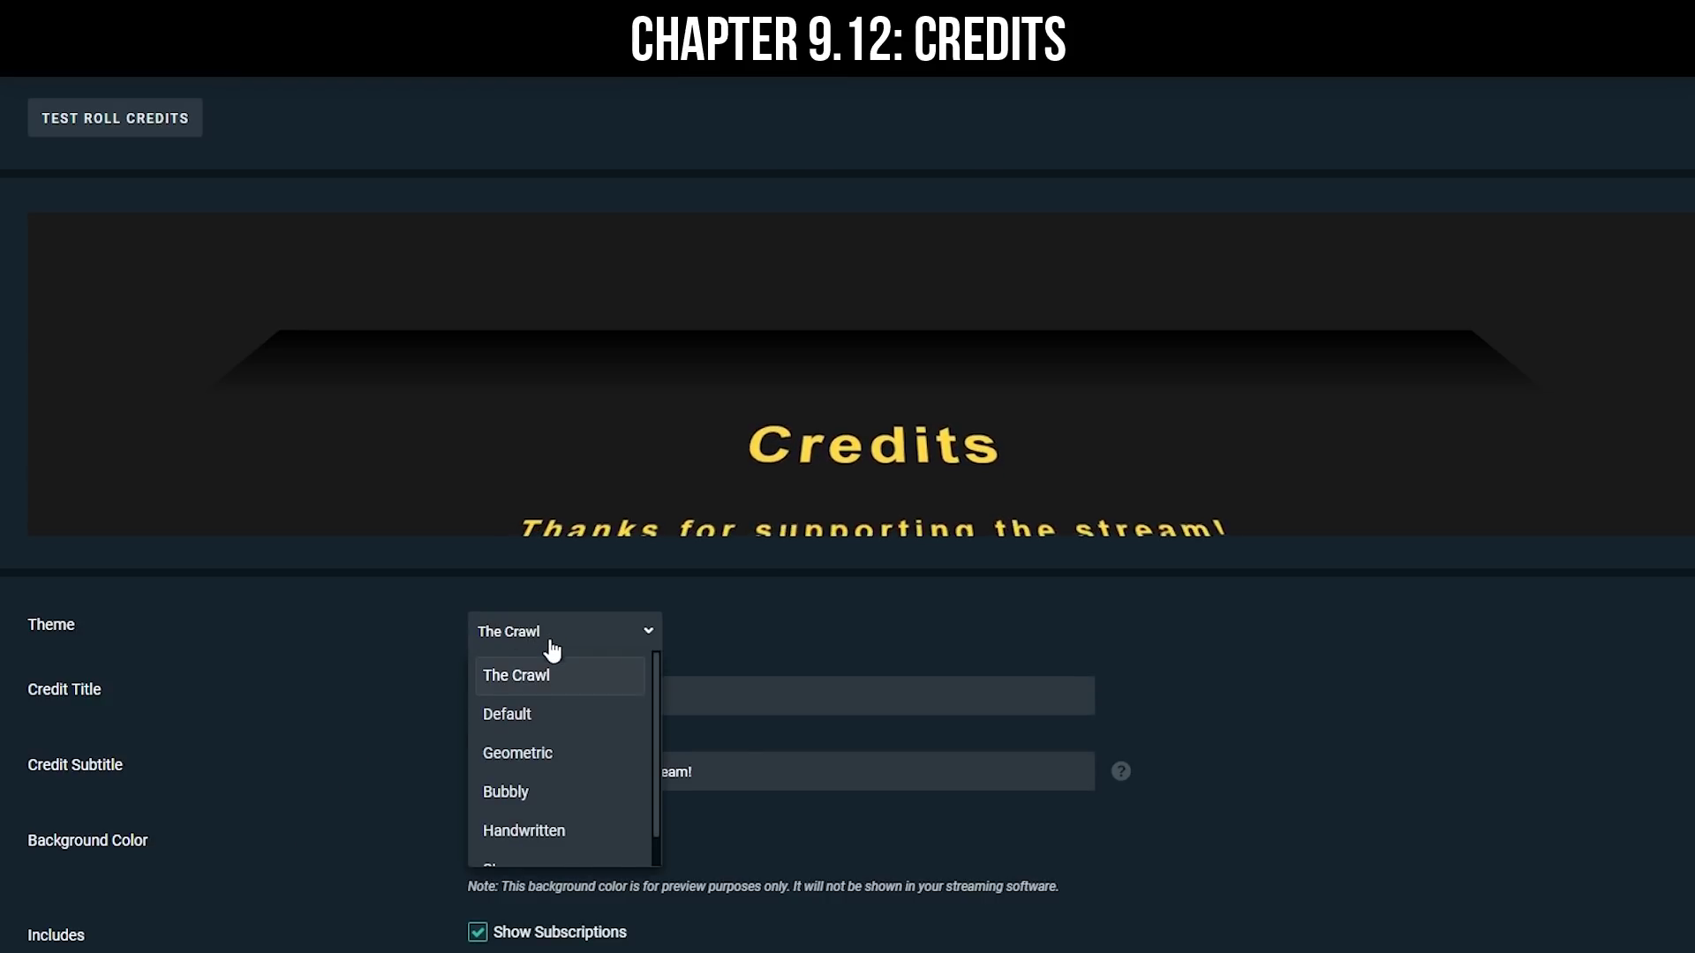
left_click(530, 714)
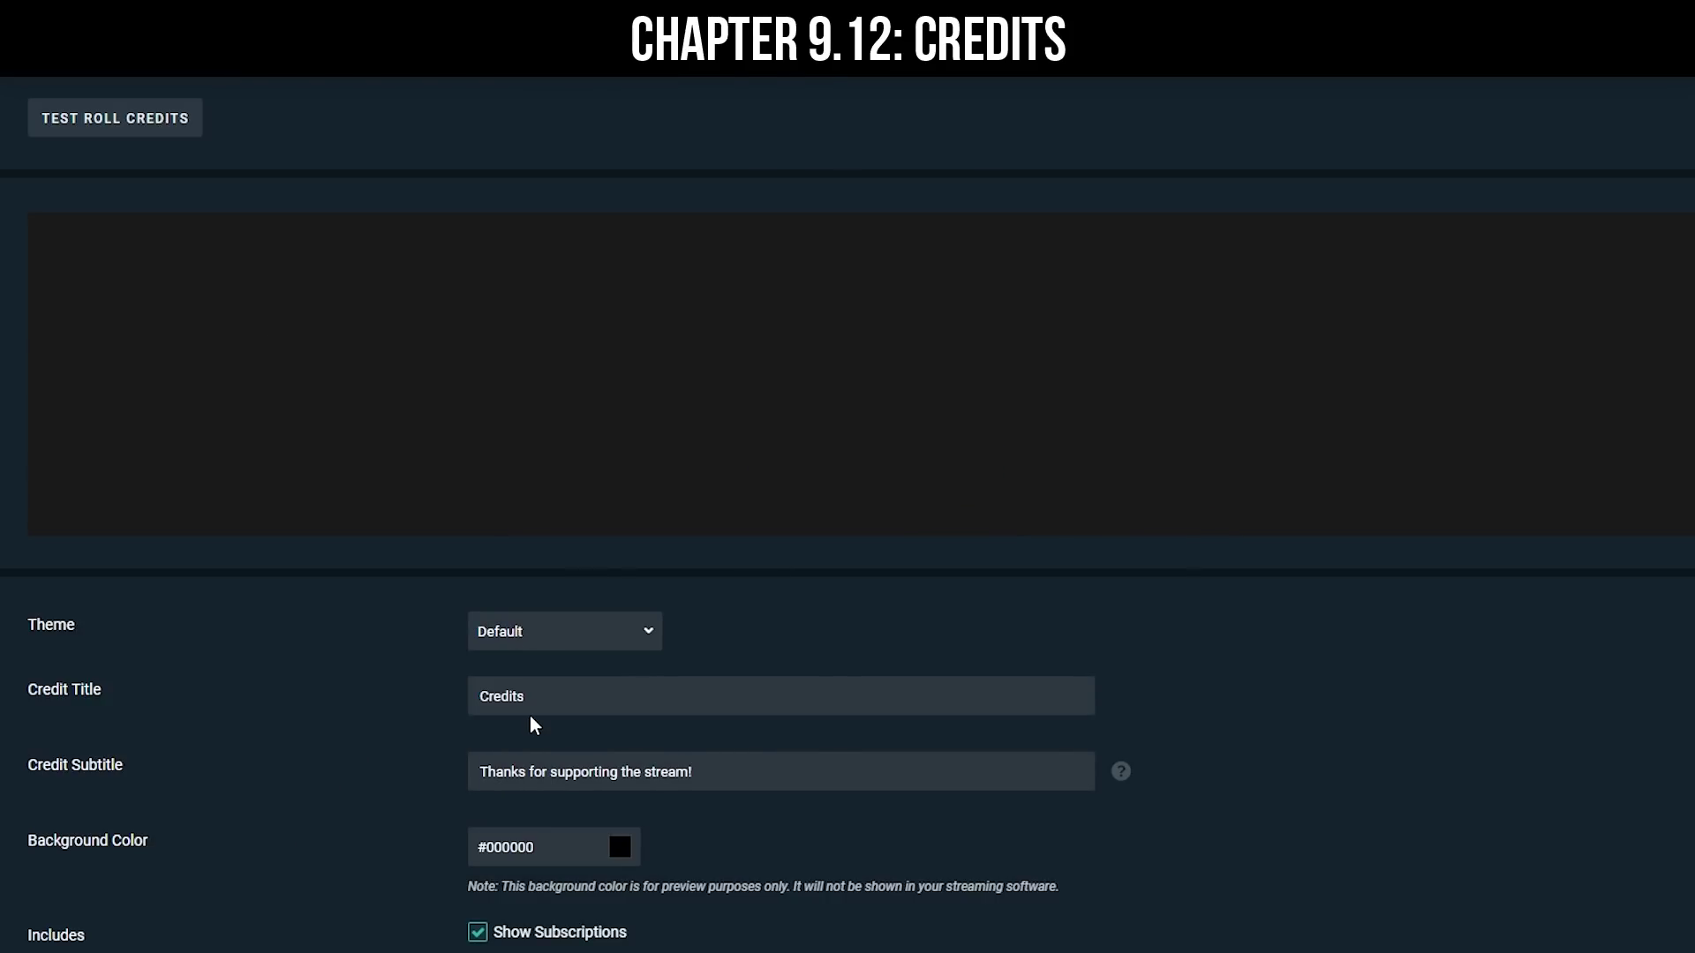
left_click(607, 644)
left_click(572, 748)
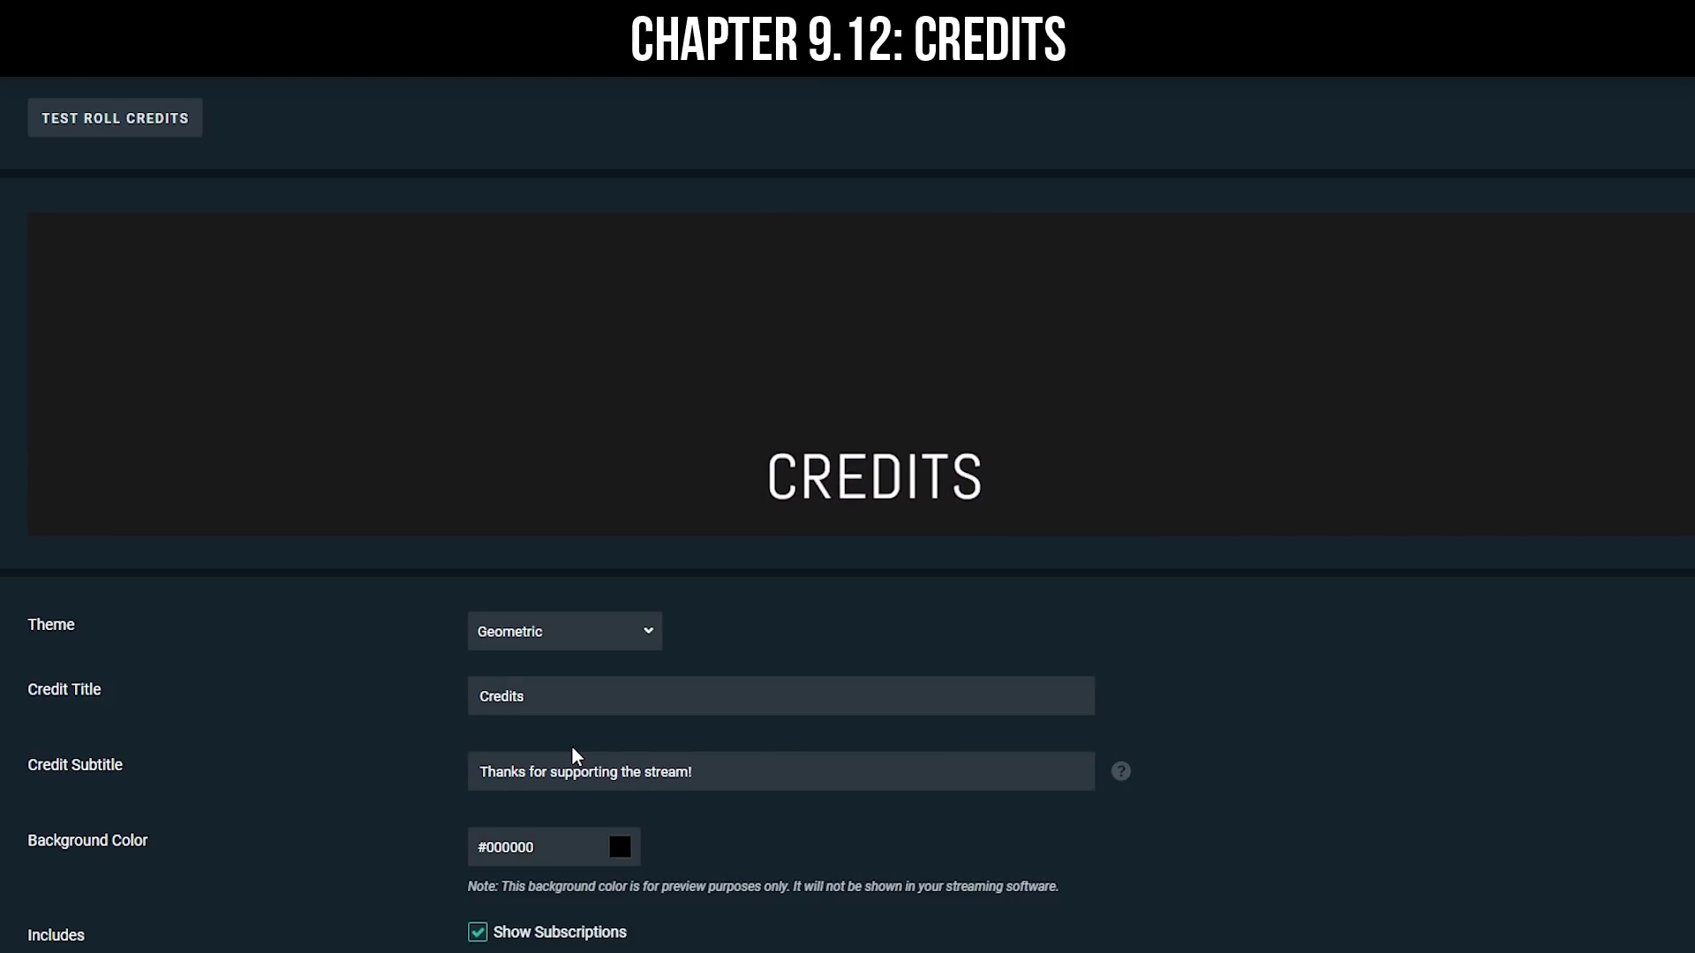
scroll(420, 766, "down", 6)
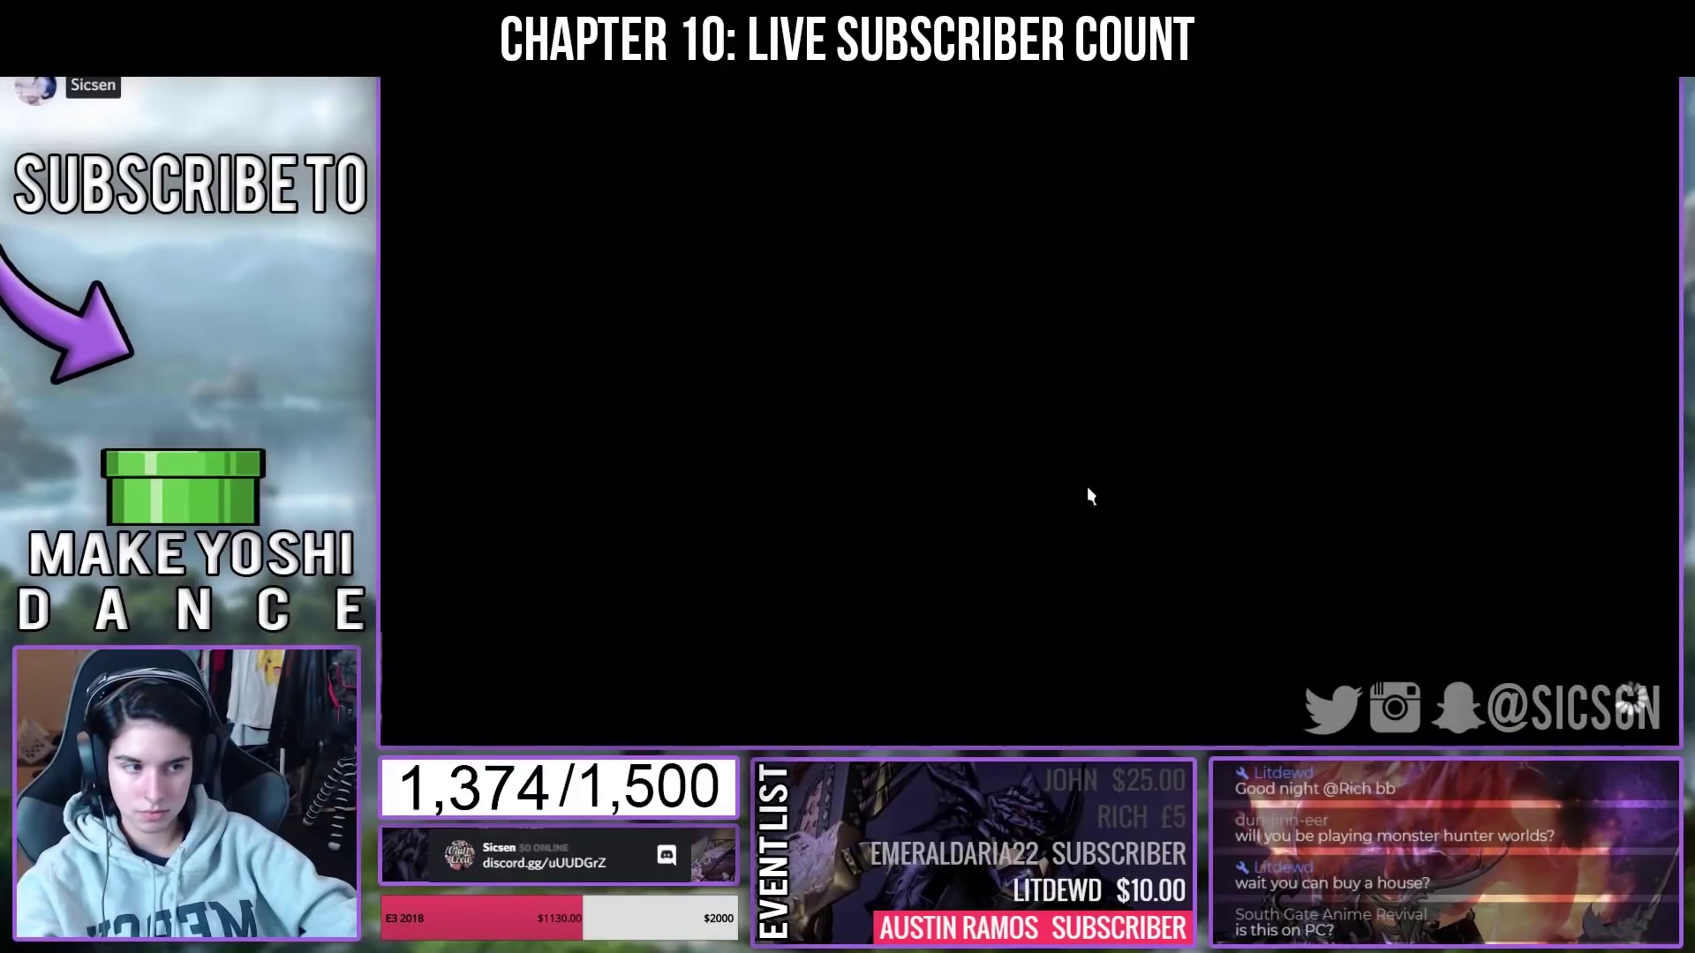